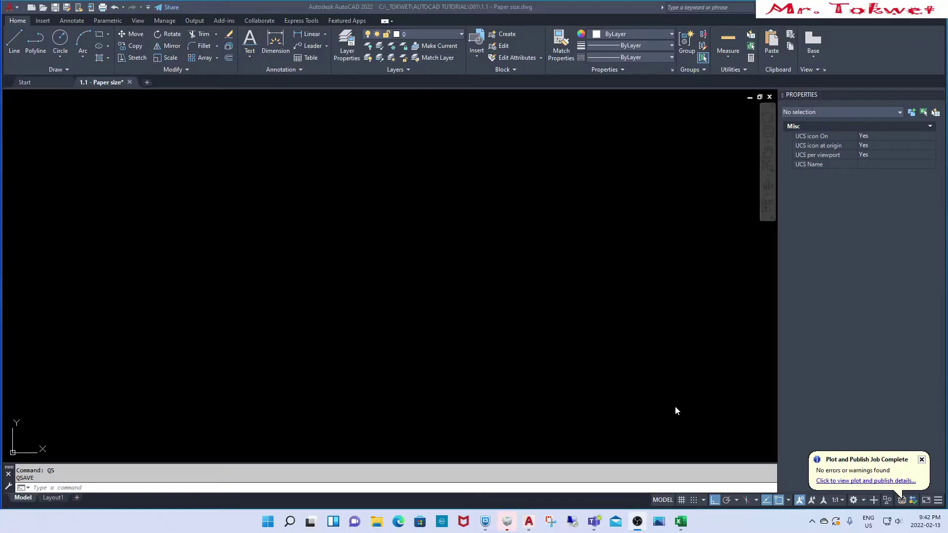
Bring the AutoCAD drawing window into focus on the empty canvas.
left_click(640, 398)
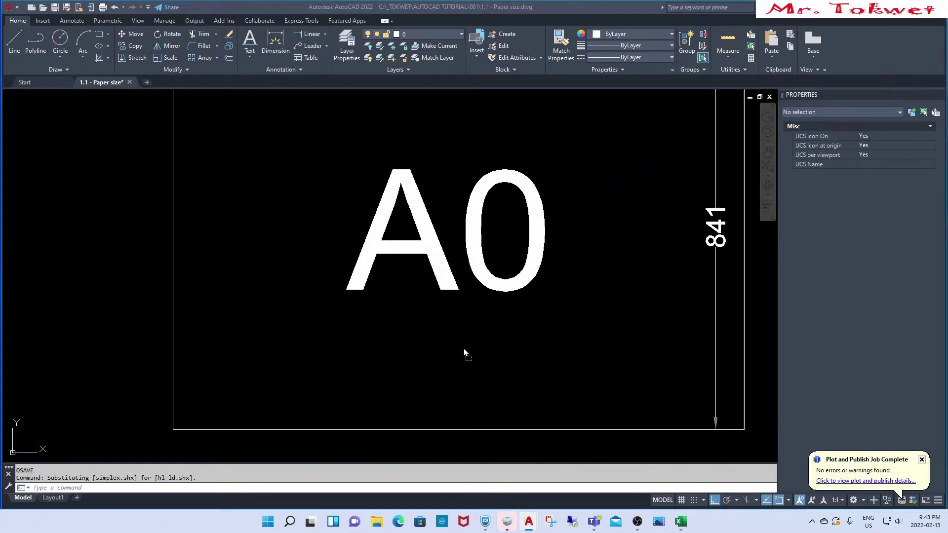
Paste the A0 sheet drawing at its original coordinates and recentre it in view.
right_click_drag(558, 349, 463, 348)
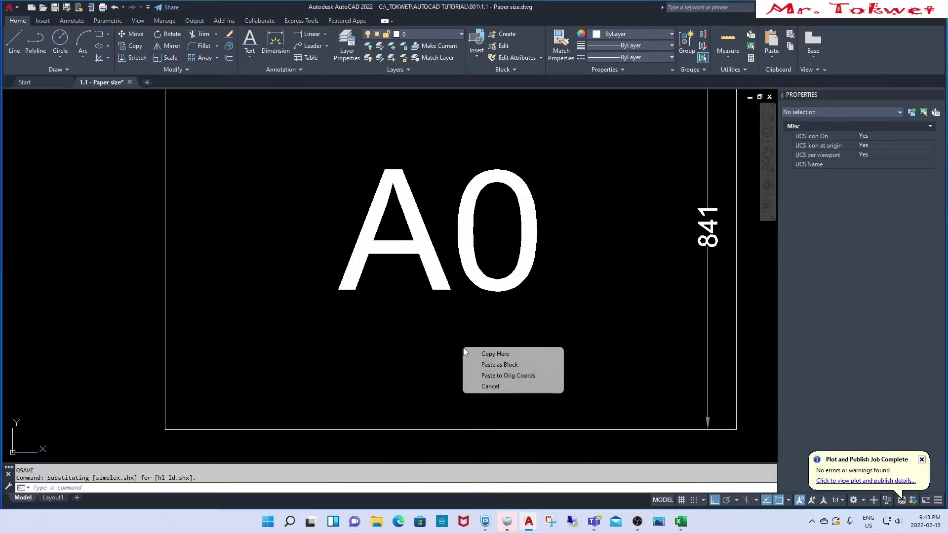
left_click(509, 376)
scroll(432, 371, "down", 5)
scroll(431, 371, "up", 2)
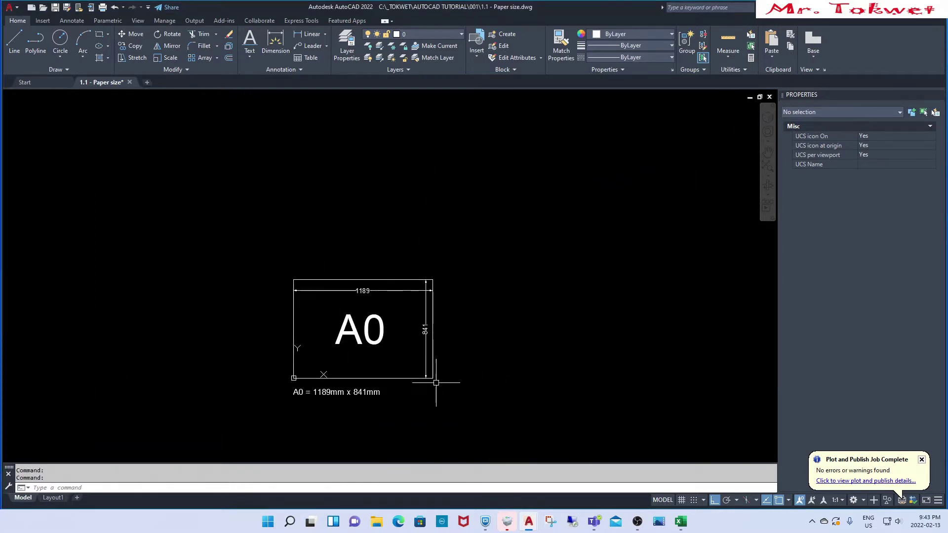
scroll(434, 380, "up", 2)
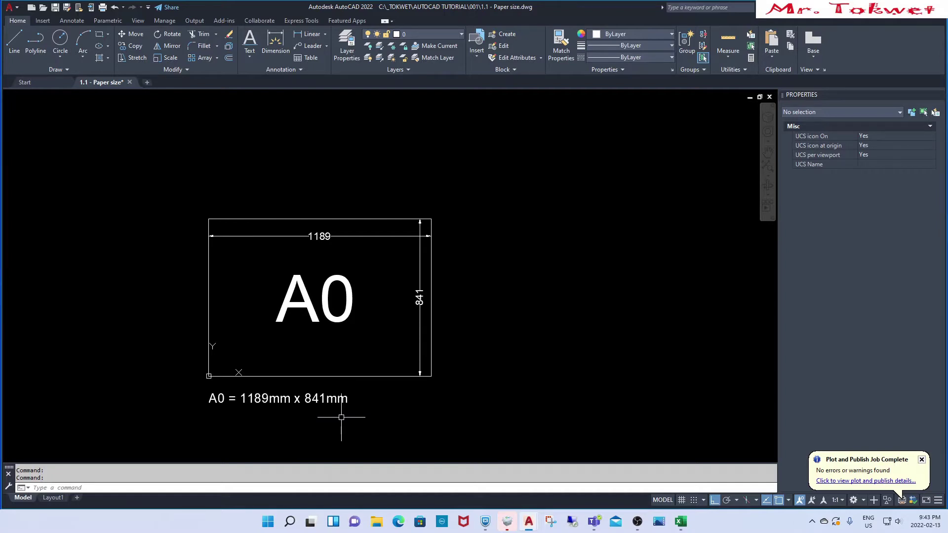
scroll(193, 262, "down", 2)
scroll(295, 337, "up", 4)
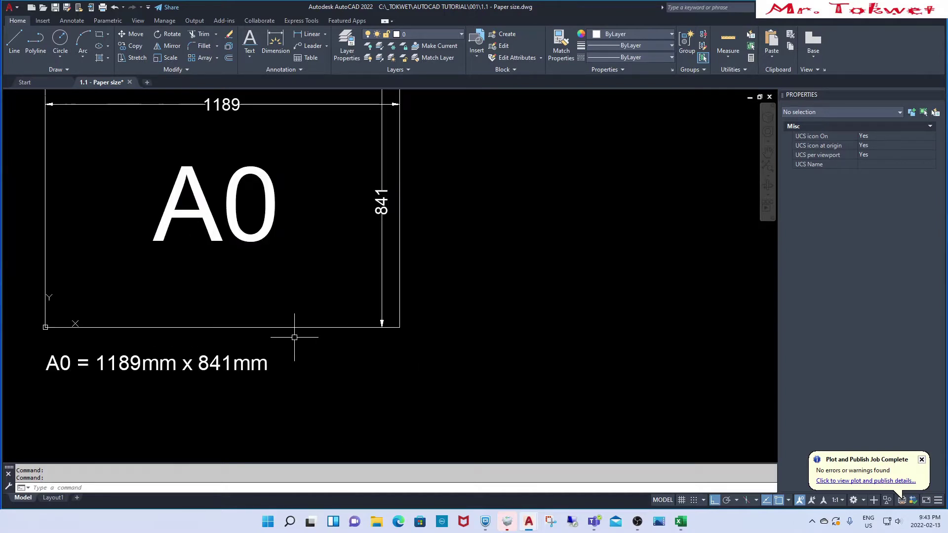
middle_click_drag(307, 339, 327, 366)
scroll(311, 353, "down", 2)
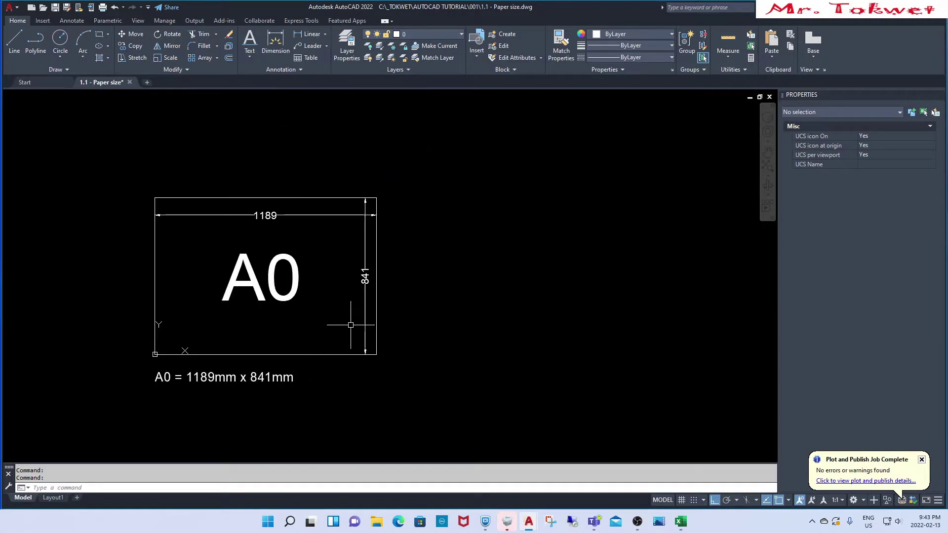
Draw a vertical line from A0's top-edge midpoint down to its bottom edge.
double_click(247, 194)
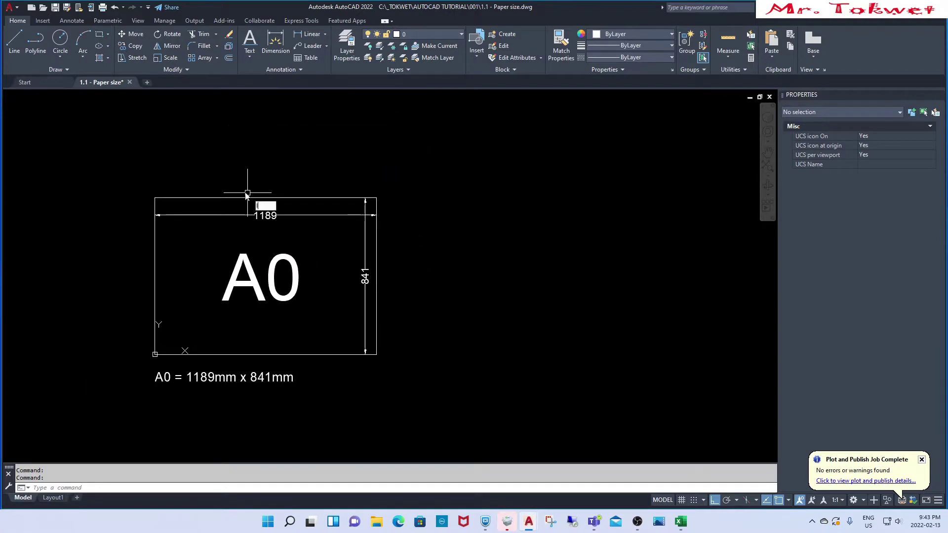
key("Escape")
type("l")
key("Return")
left_click(265, 198)
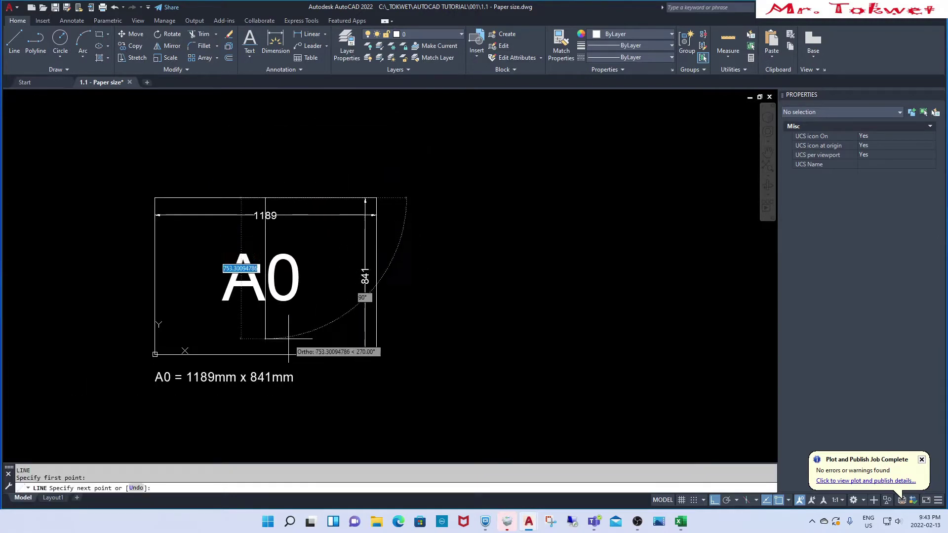
left_click(265, 356)
key("Return")
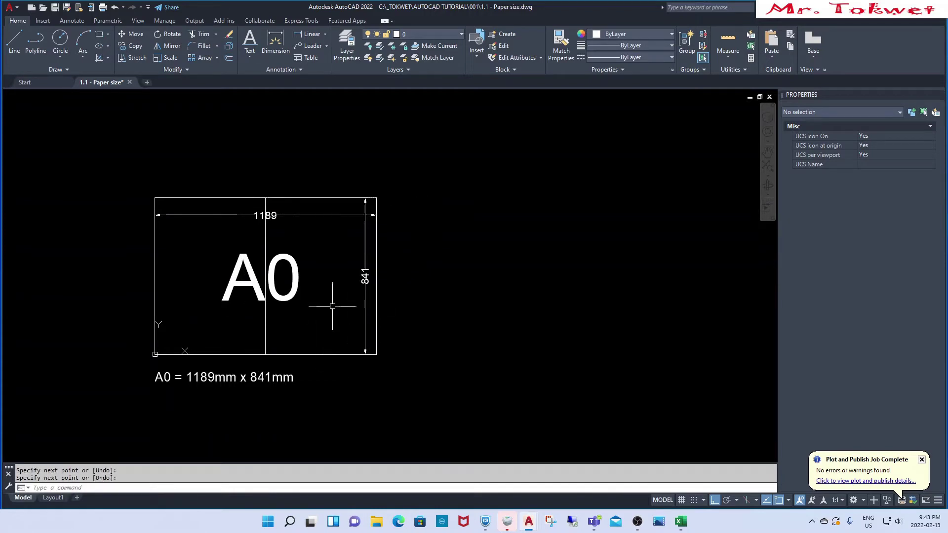
scroll(333, 306, "down", 2)
scroll(333, 306, "down", 2)
scroll(278, 304, "up", 2)
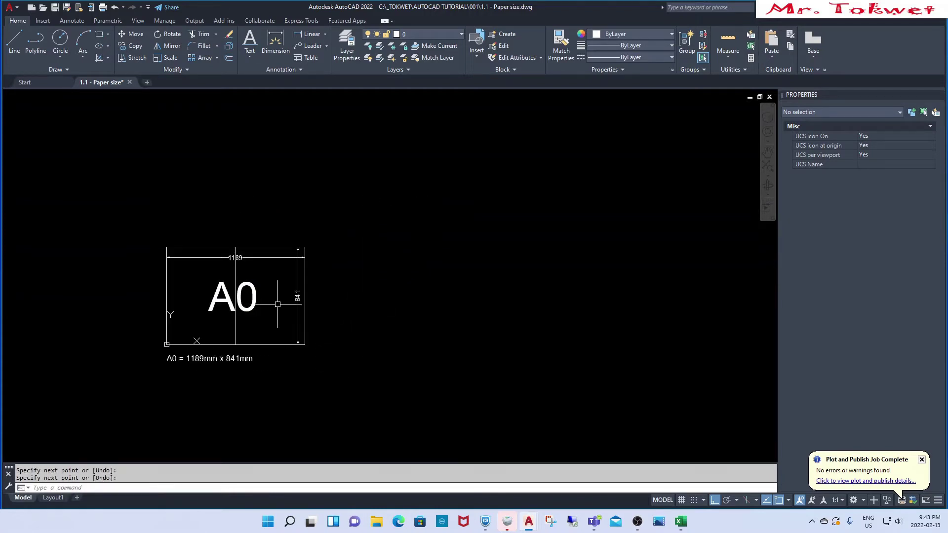
scroll(277, 304, "up", 2)
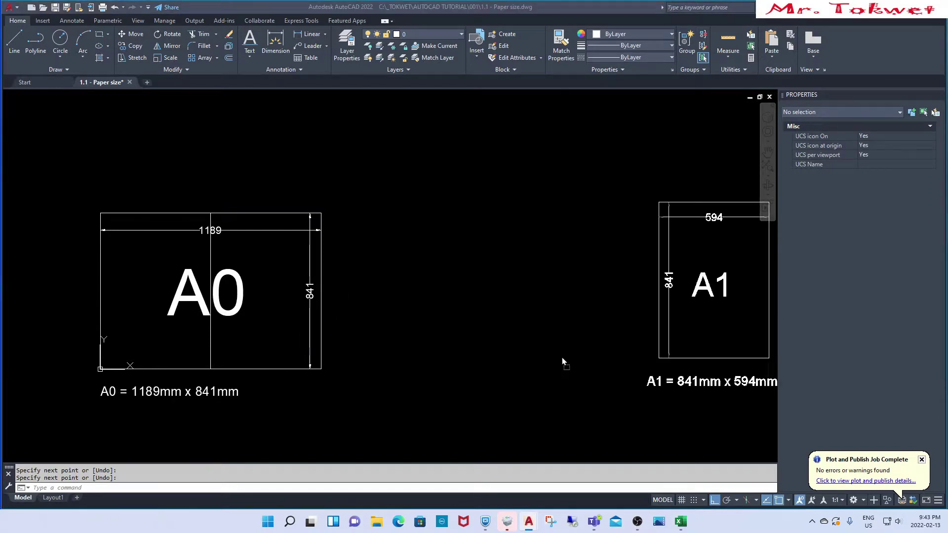
Paste the A1 sheet at original coordinates and halve it with a horizontal line from its left-edge midpoint.
right_click_drag(721, 345, 500, 349)
left_click(557, 381)
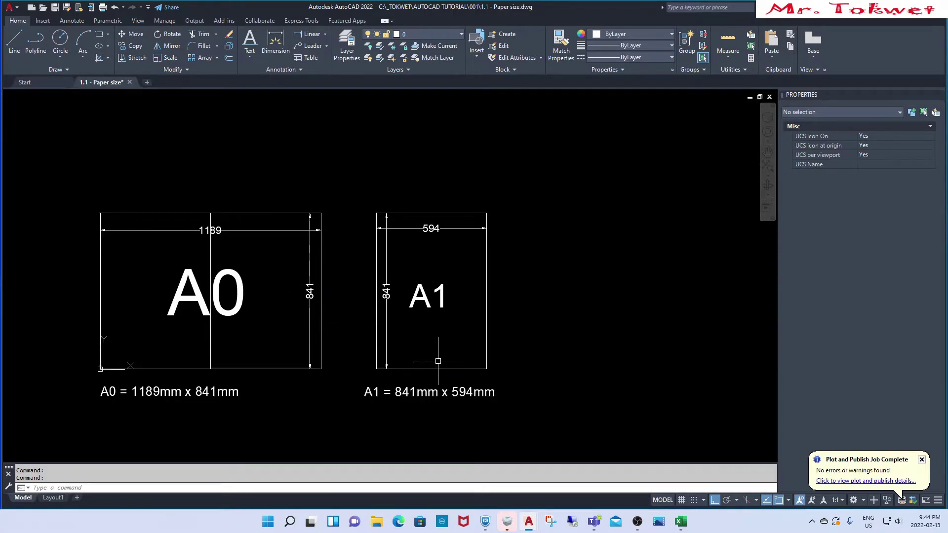
type("l")
key("Return")
left_click(376, 291)
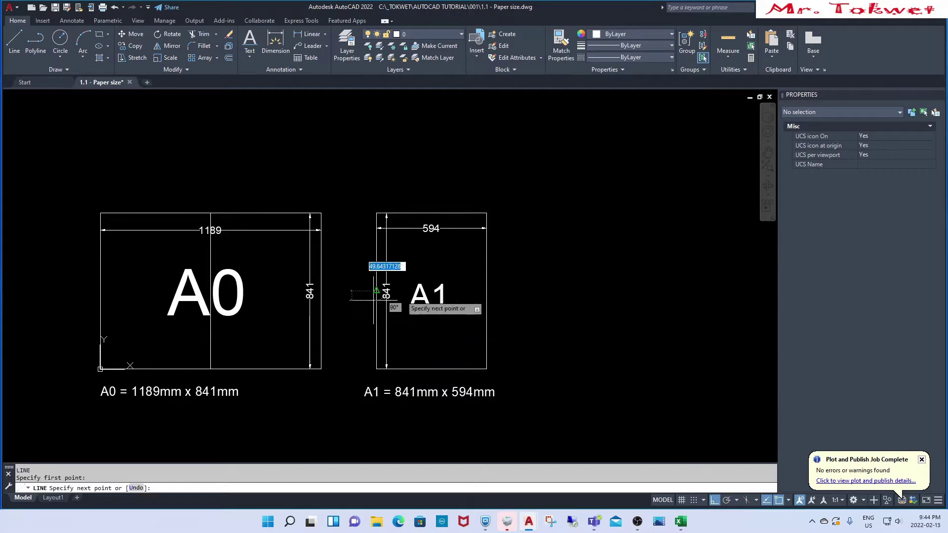
left_click(487, 291)
key("Return")
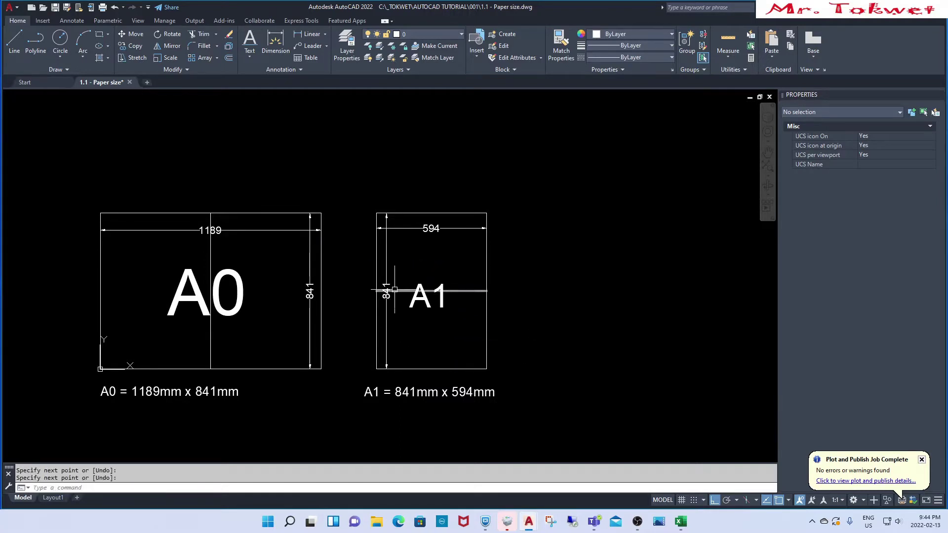
scroll(413, 316, "down", 2)
scroll(450, 328, "up", 5)
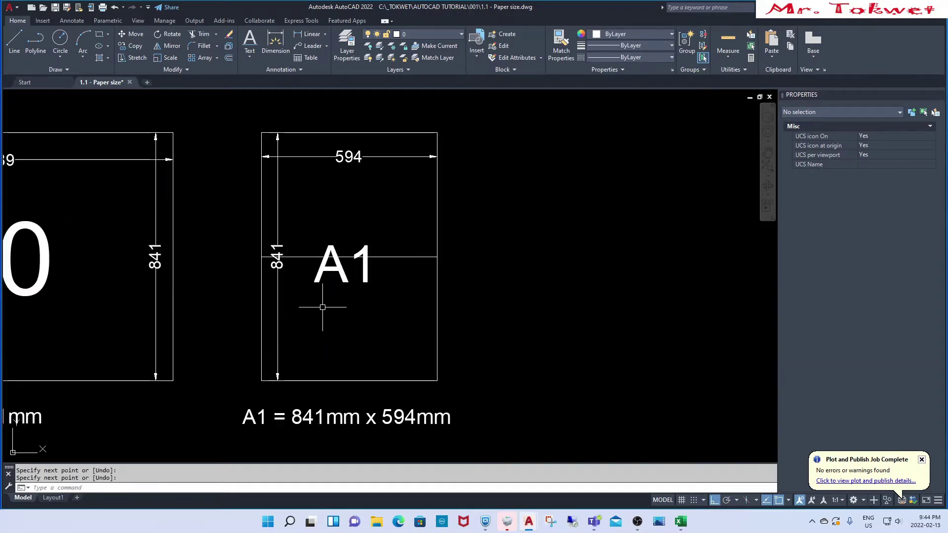
scroll(324, 307, "down", 4)
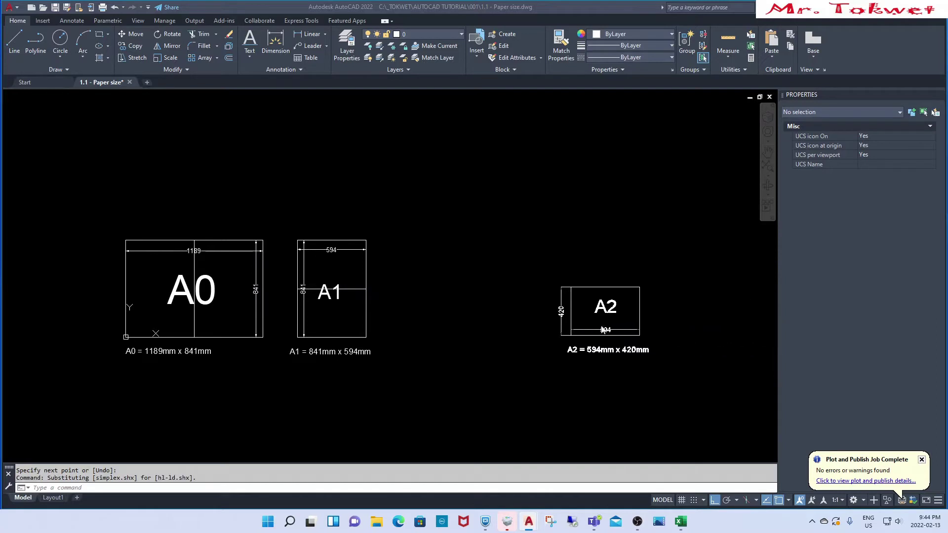
Paste the A2 sheet drawing at its original coordinates beside A1.
right_click_drag(900, 496, 601, 327)
left_click(646, 354)
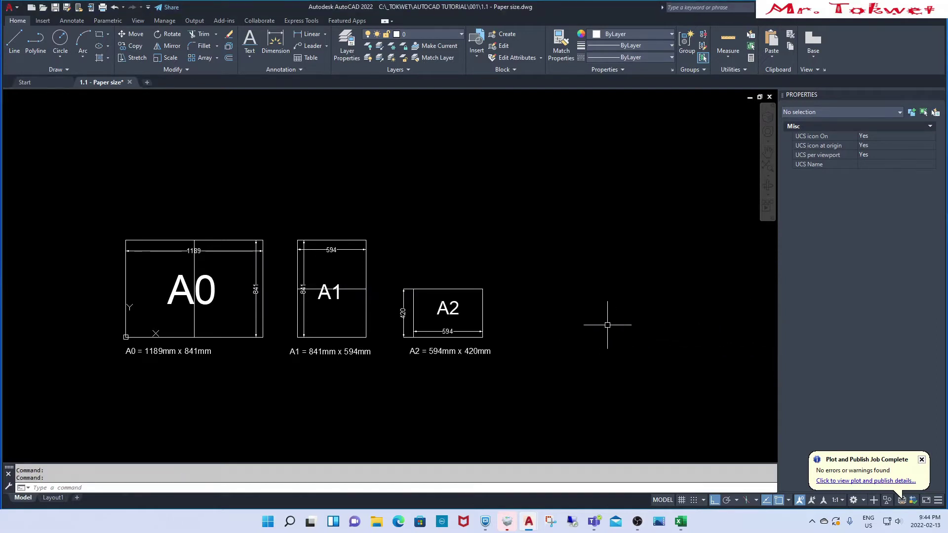
scroll(493, 328, "up", 2)
scroll(515, 333, "up", 2)
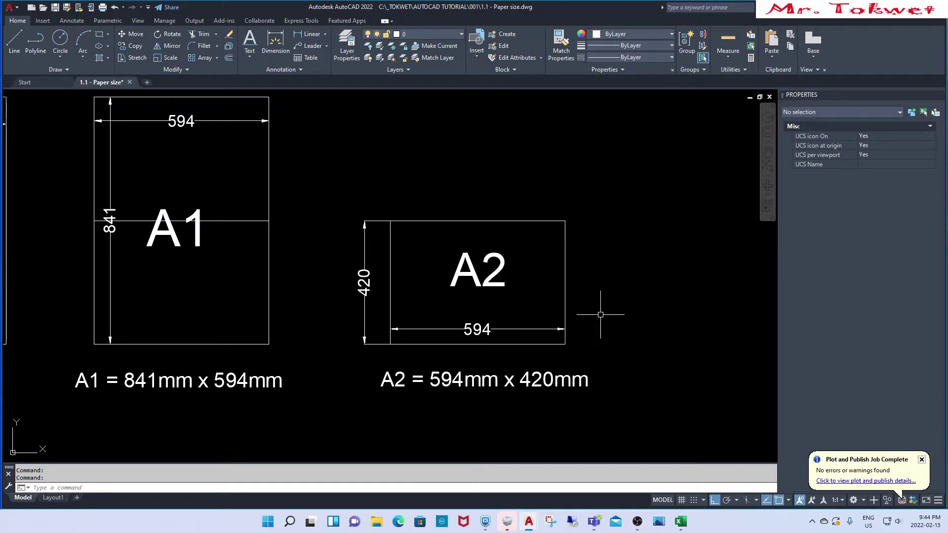
scroll(357, 362, "down", 2)
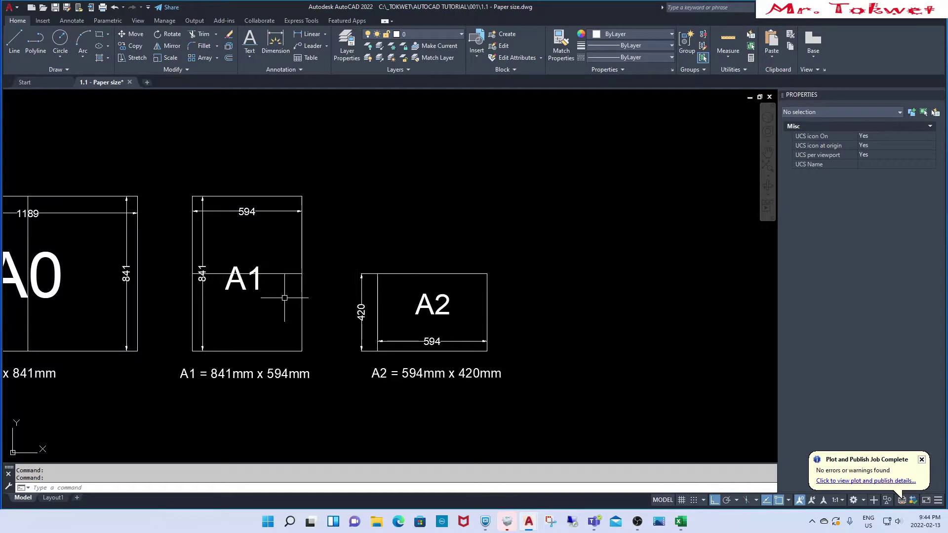
Draw a vertical line from A2's top-edge midpoint down to its bottom edge.
type("L")
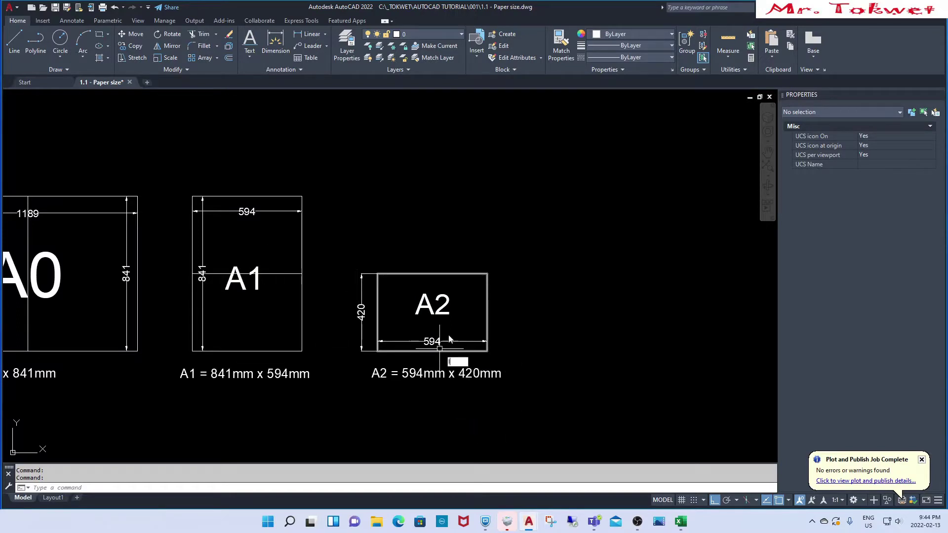
key("Return")
left_click(433, 274)
scroll(435, 363, "up", 4)
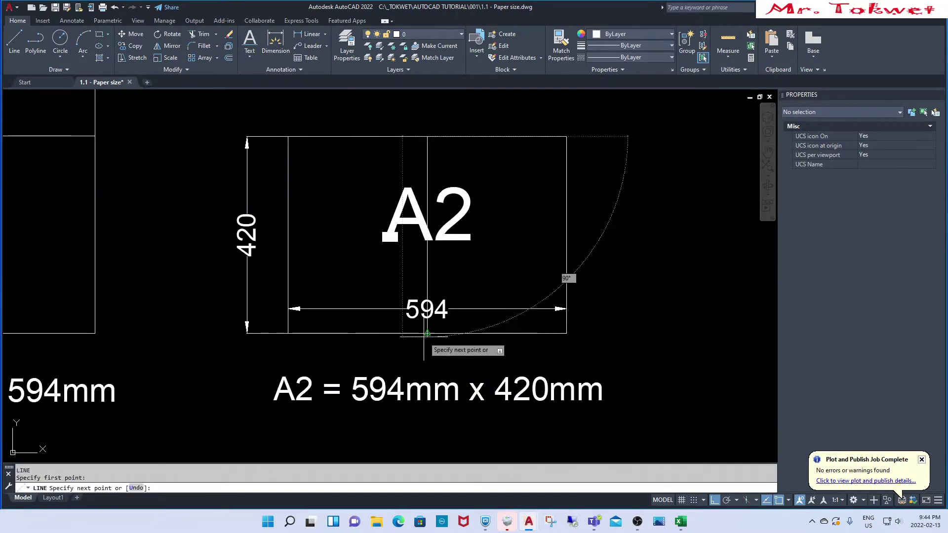
scroll(380, 334, "down", 4)
left_click(381, 338)
key("Return")
scroll(423, 354, "down", 1)
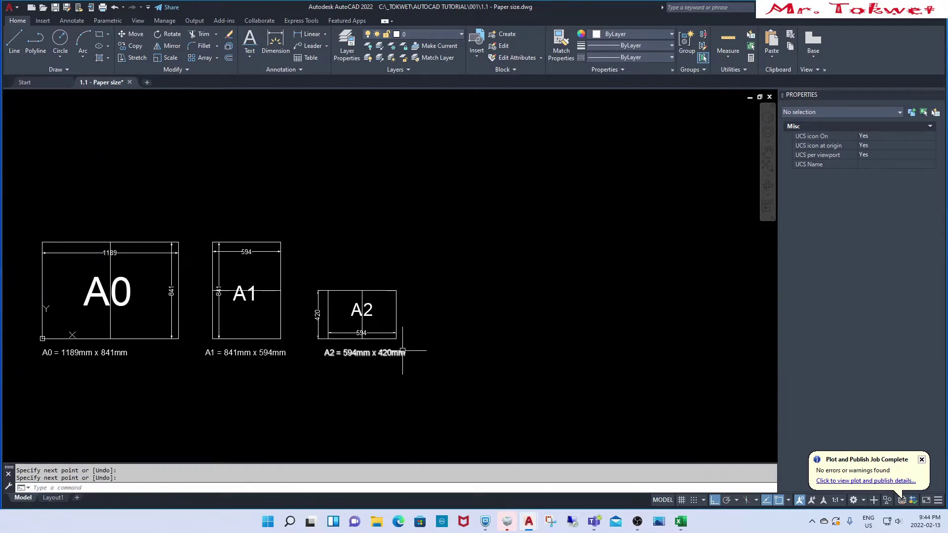
scroll(393, 329, "up", 1)
scroll(393, 329, "down", 2)
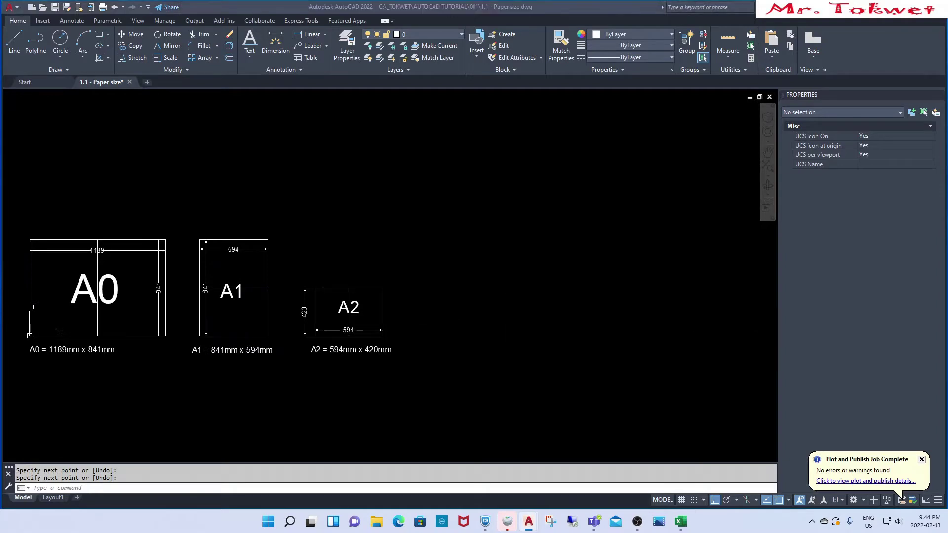
Paste the A3 sheet drawing at its original coordinates beside A2.
right_click_drag(553, 377, 552, 376)
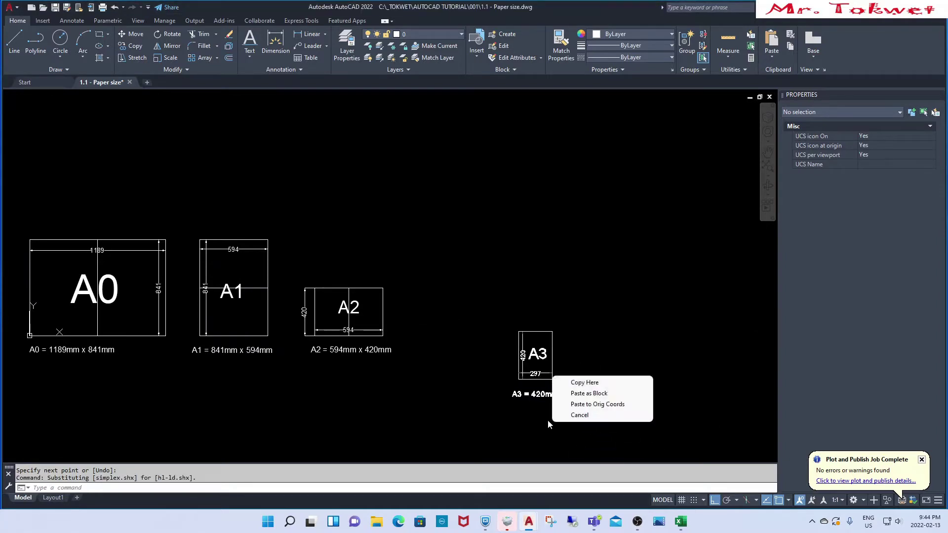
left_click(604, 404)
scroll(487, 333, "up", 4)
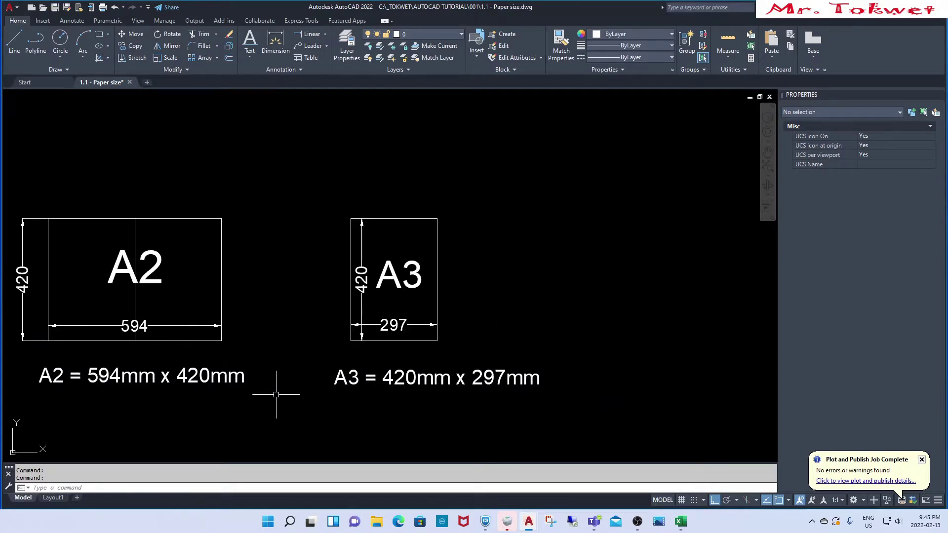
scroll(279, 393, "down", 2)
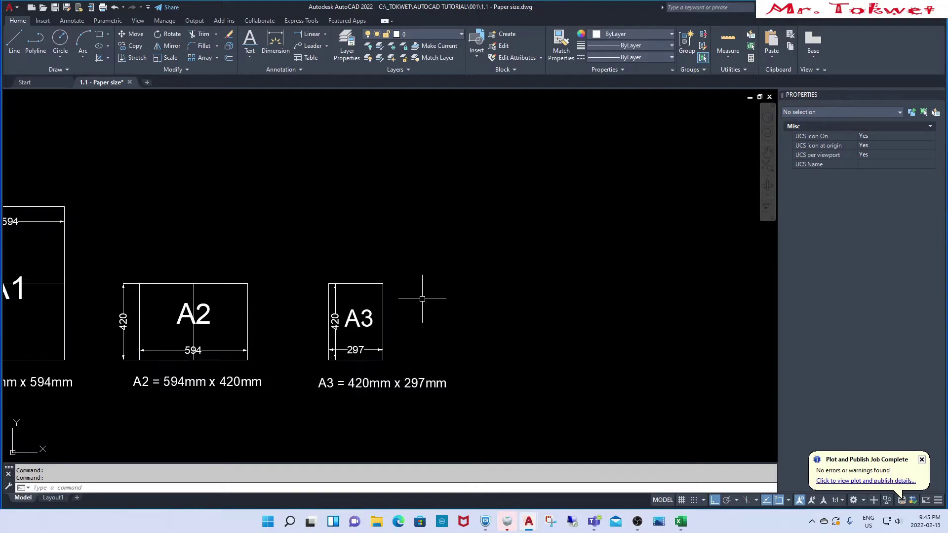
scroll(262, 311, "down", 2)
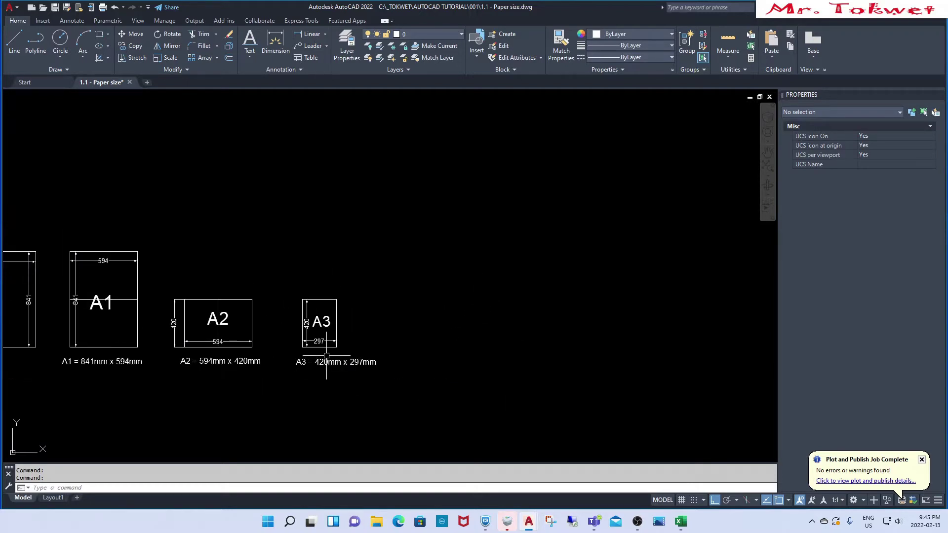
scroll(358, 353, "up", 2)
scroll(358, 353, "up", 2)
Draw a horizontal line across A3 between its left and right edge midpoints.
key("l")
key("Return")
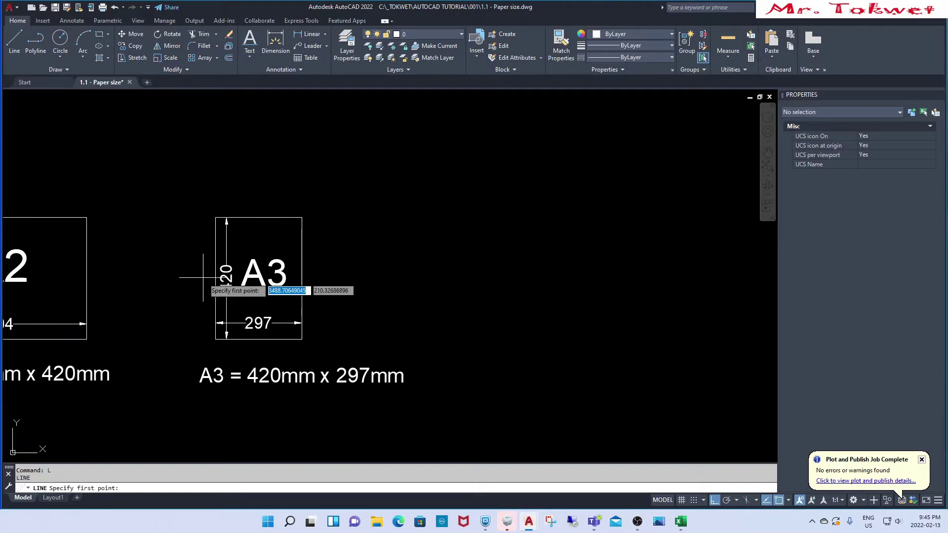
left_click(217, 278)
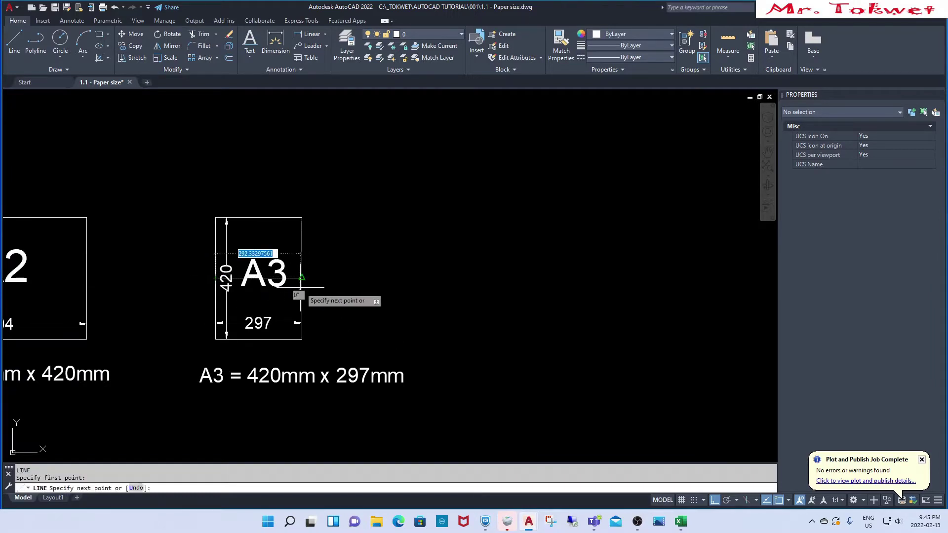
left_click(302, 278)
scroll(303, 286, "down", 3)
scroll(299, 297, "up", 1)
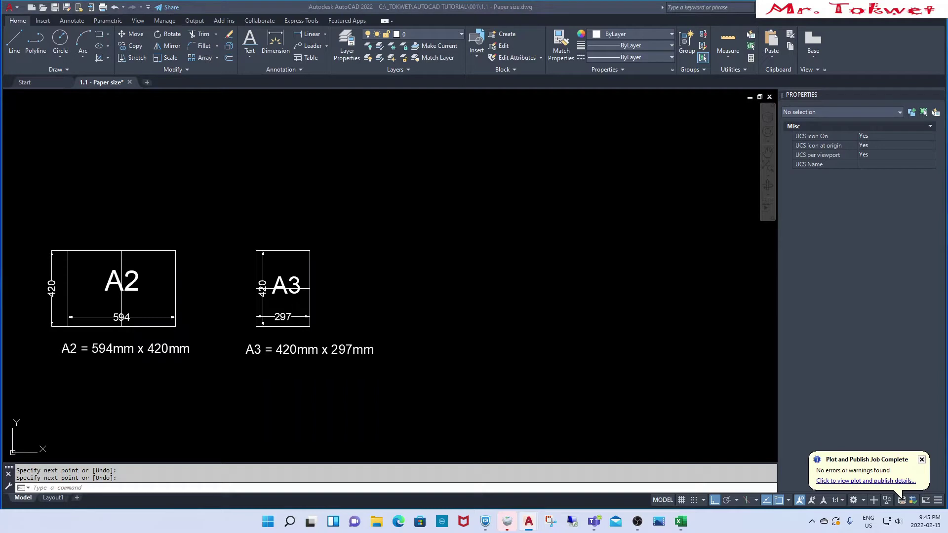
Paste the A4 sheet with its label at original coordinates beside A3, then pan to view the row.
right_click_drag(831, 226, 667, 302)
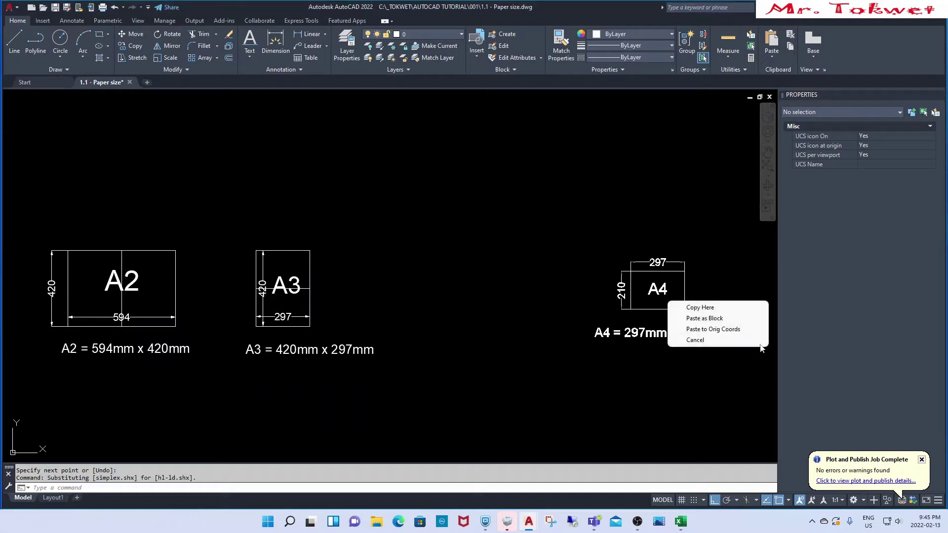
left_click(706, 334)
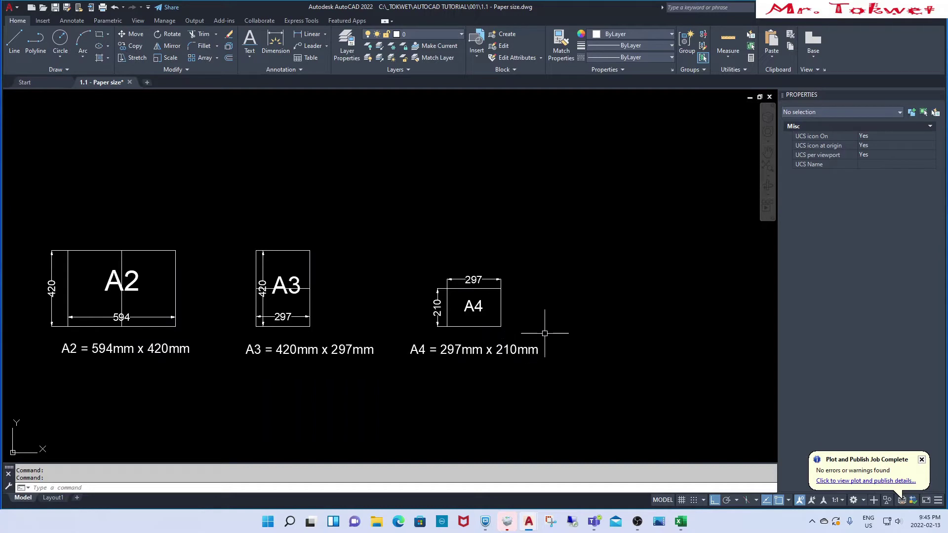
scroll(543, 313, "down", 3)
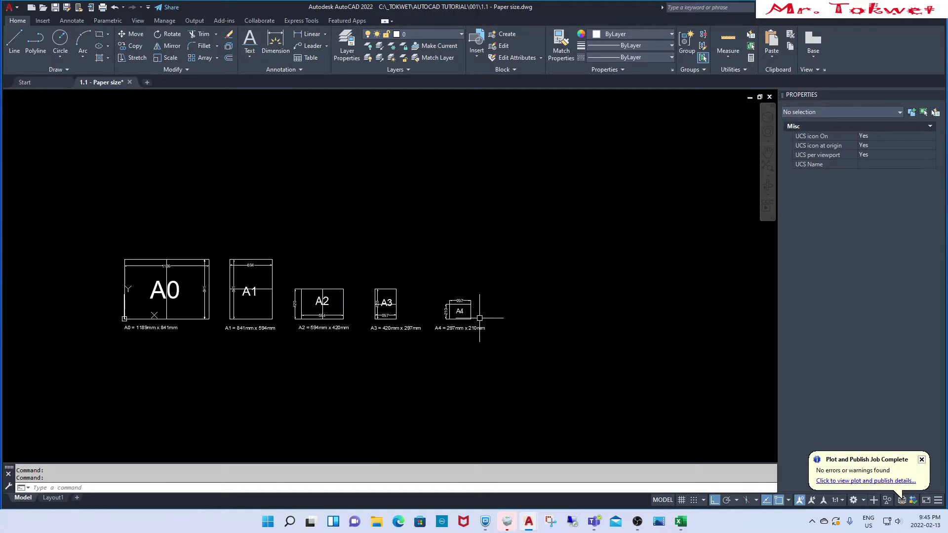
scroll(478, 317, "up", 1)
scroll(477, 329, "up", 2)
scroll(494, 331, "down", 2)
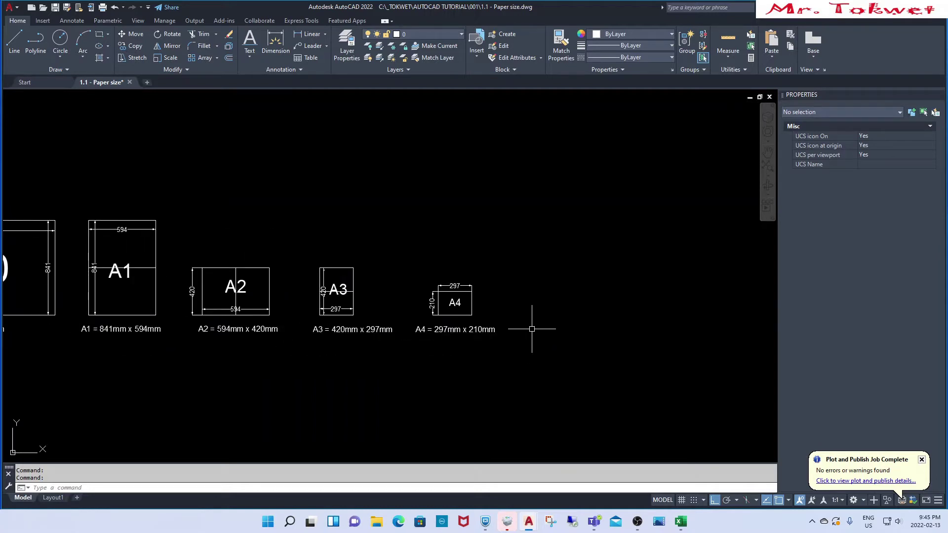
scroll(524, 322, "down", 2)
scroll(332, 349, "up", 2)
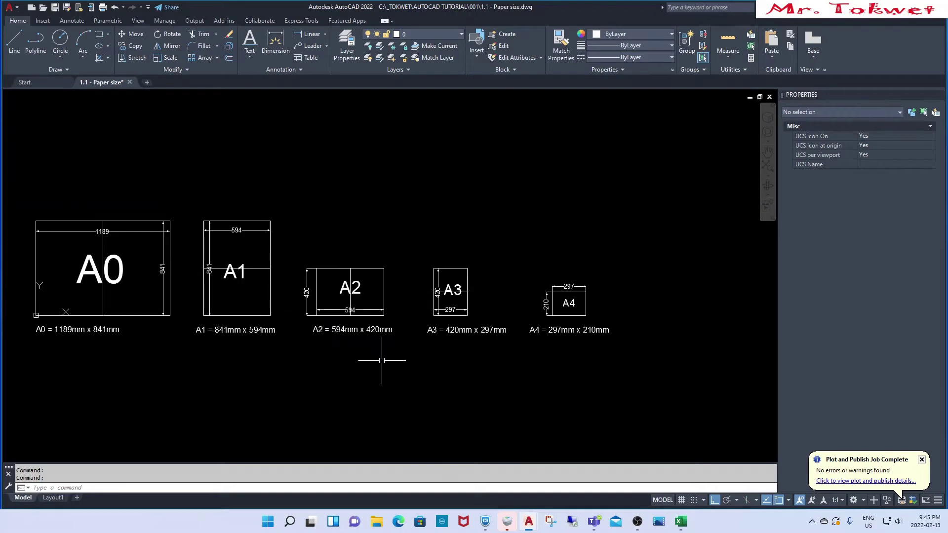
middle_click_drag(275, 358, 317, 360)
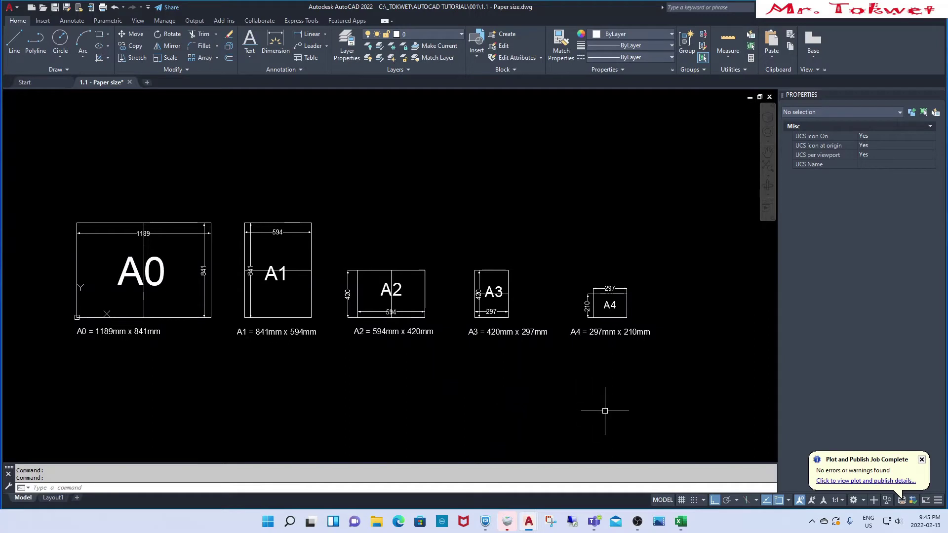
scroll(609, 408, "down", 2)
middle_click_drag(611, 408, 563, 396)
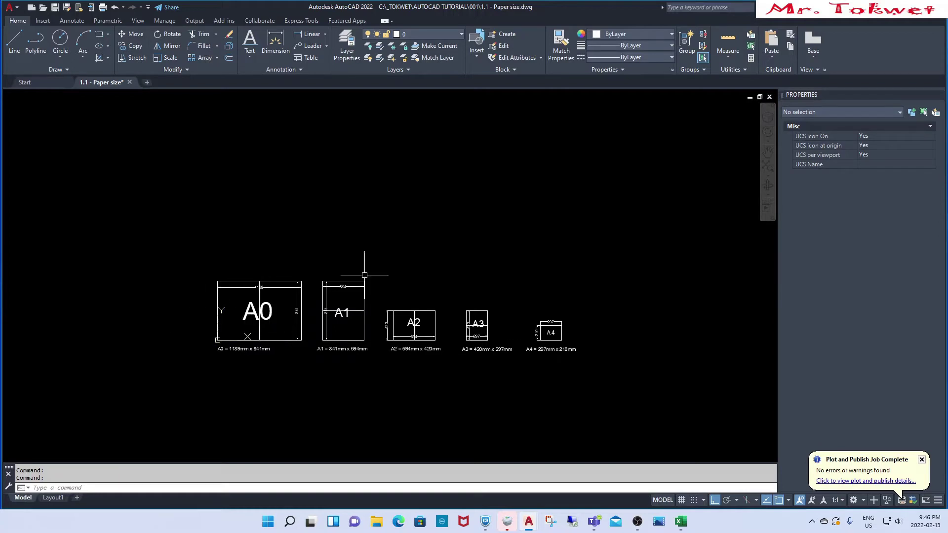
Close the paper size drawing with CS, saving changes, and start a new blank drawing.
left_click(495, 207)
left_click(440, 194)
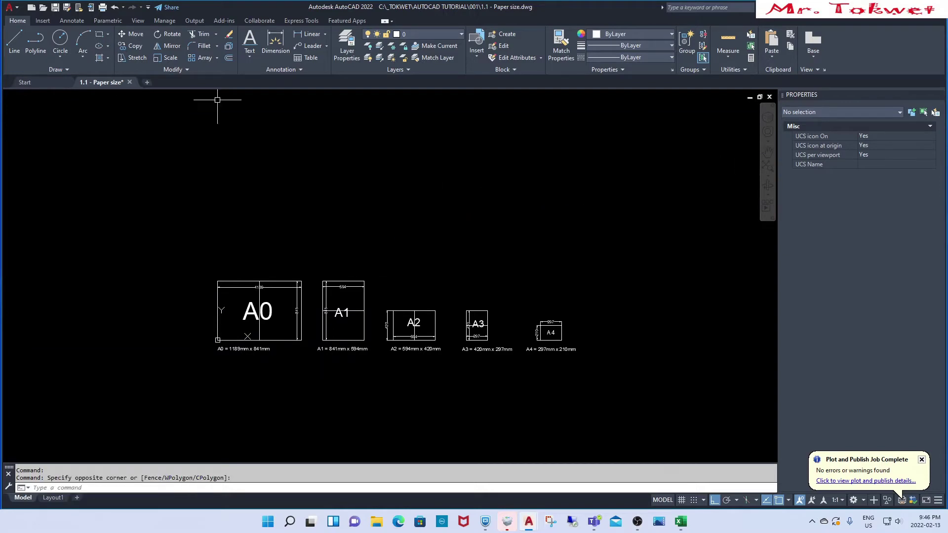
type("cs")
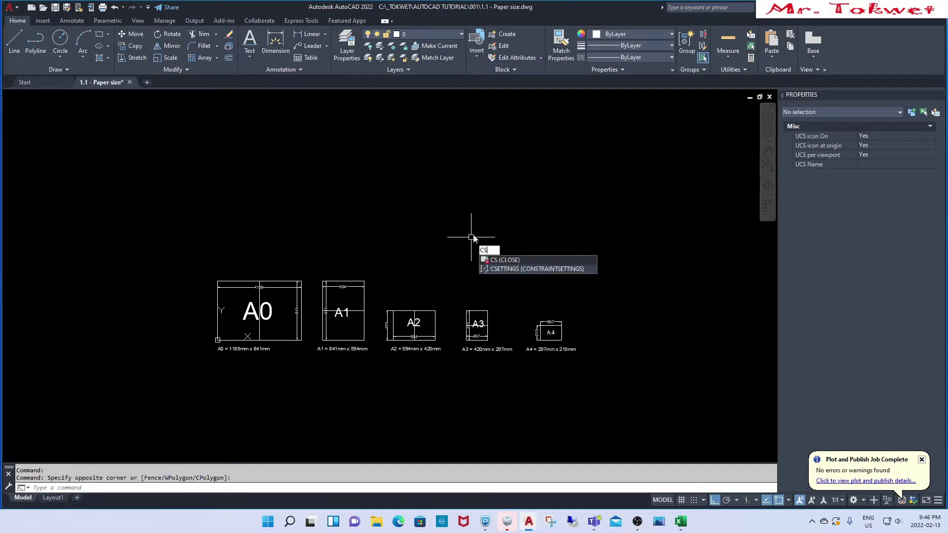
key("Return")
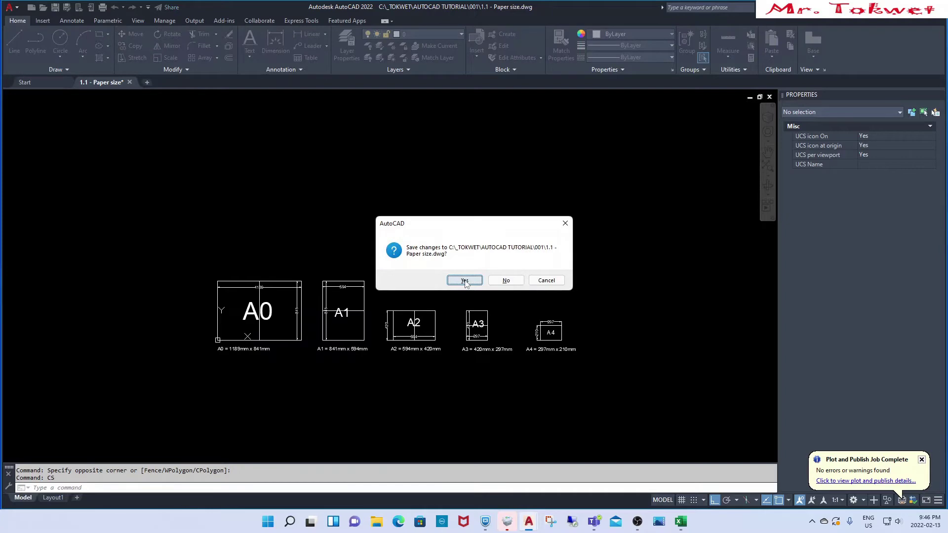
left_click(464, 280)
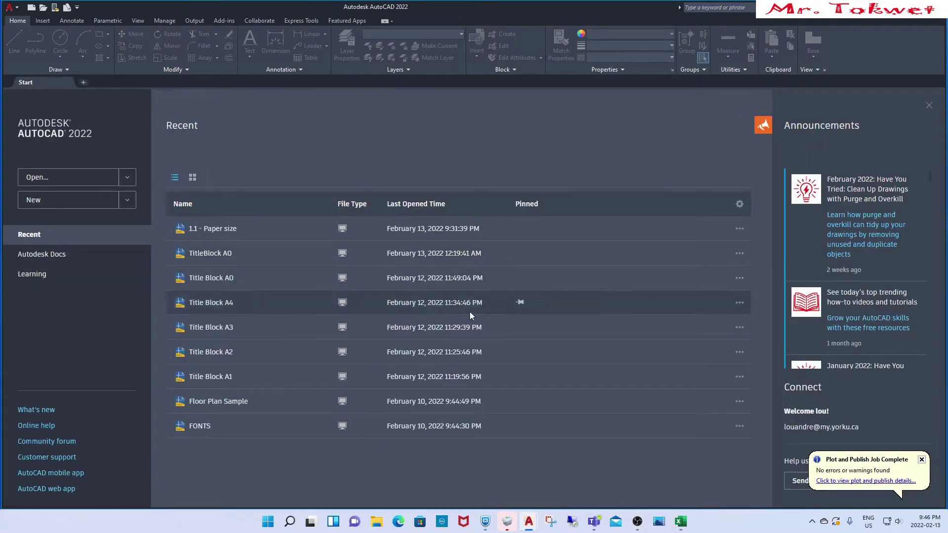
left_click(39, 204)
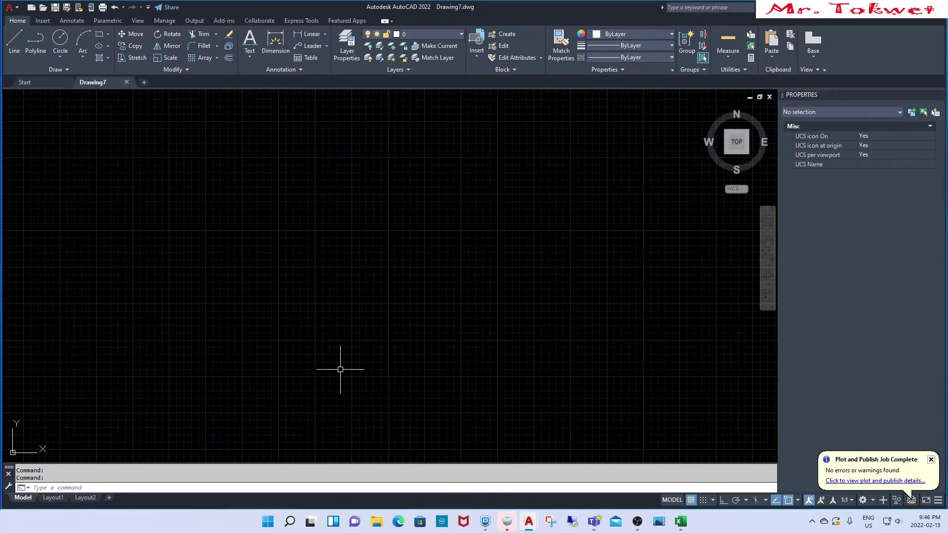
Turn the grid off with F7 and start the LINE command with L.
key("F7")
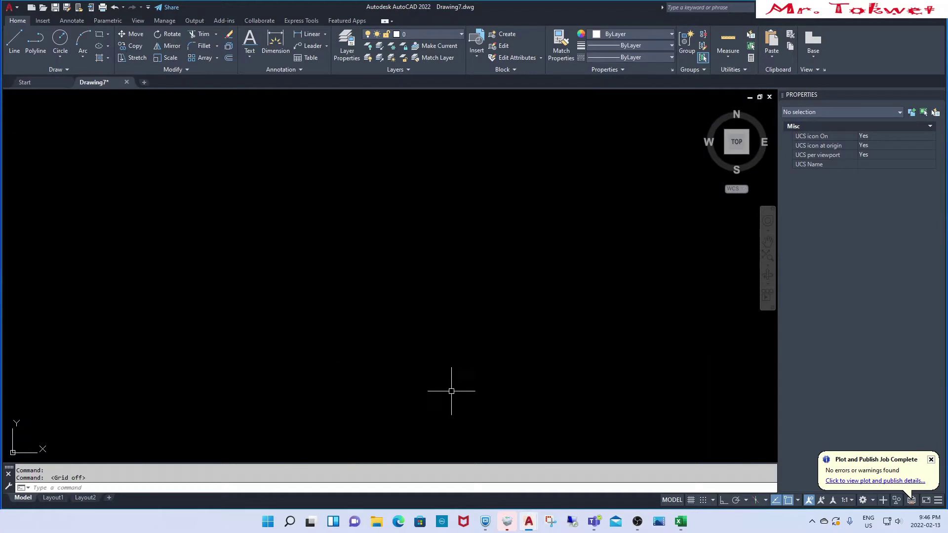
scroll(508, 360, "down", 2)
scroll(346, 409, "up", 2)
scroll(389, 377, "down", 1)
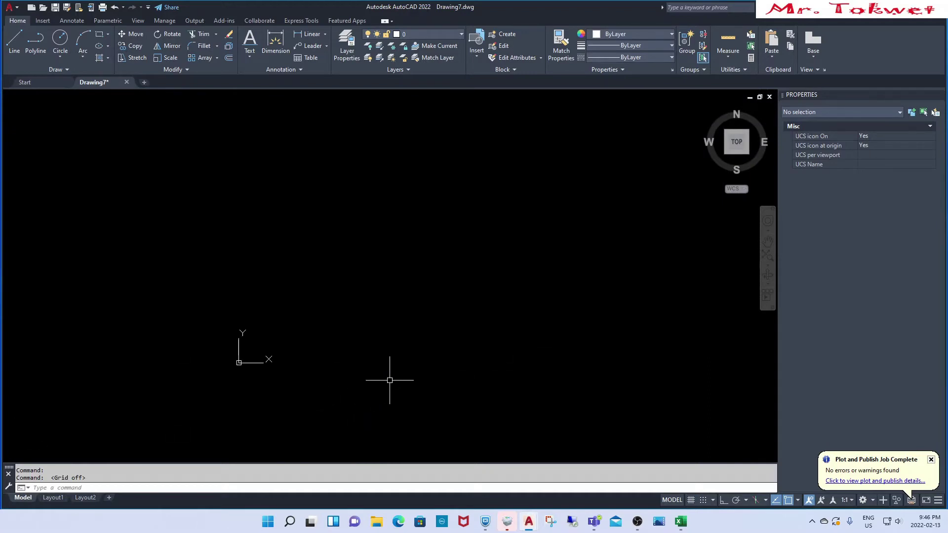
scroll(341, 375, "up", 1)
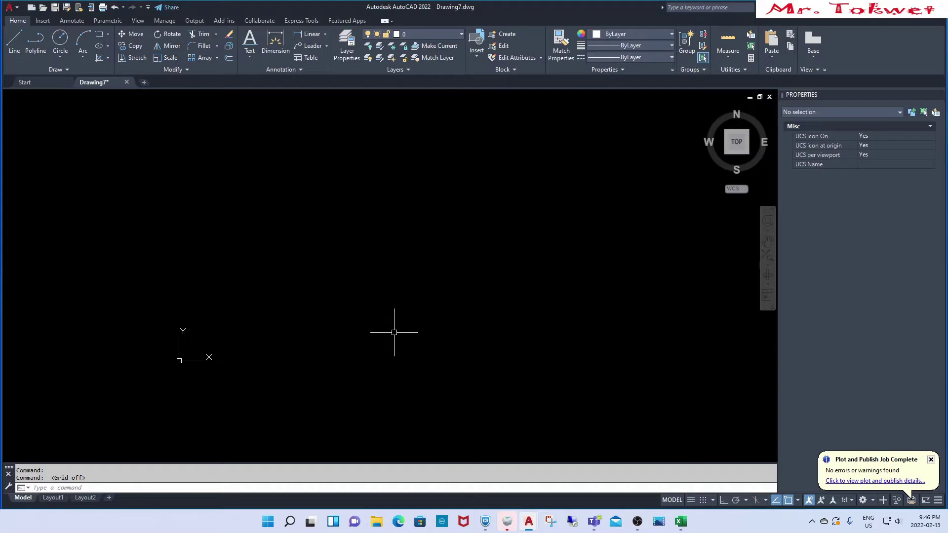
key("Escape")
key("Escape")
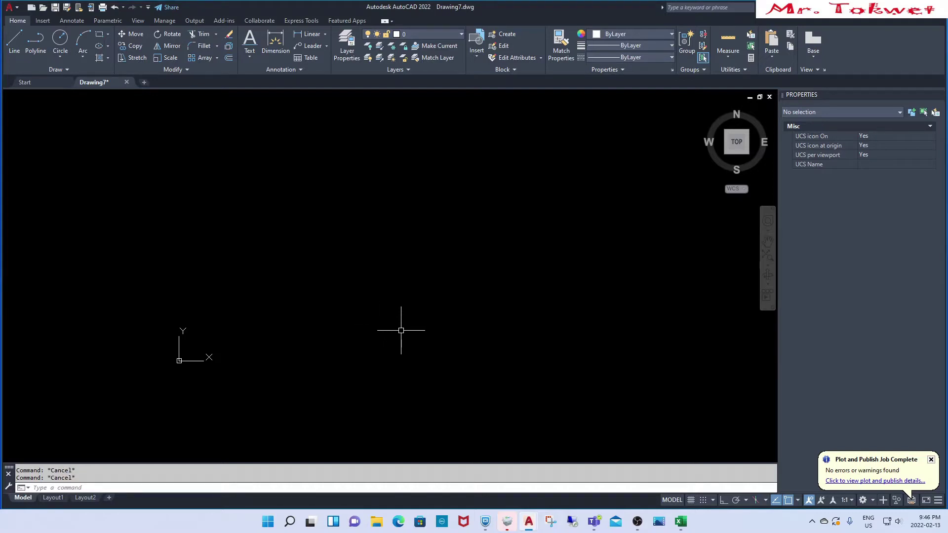
type("L")
key("Return")
type("0")
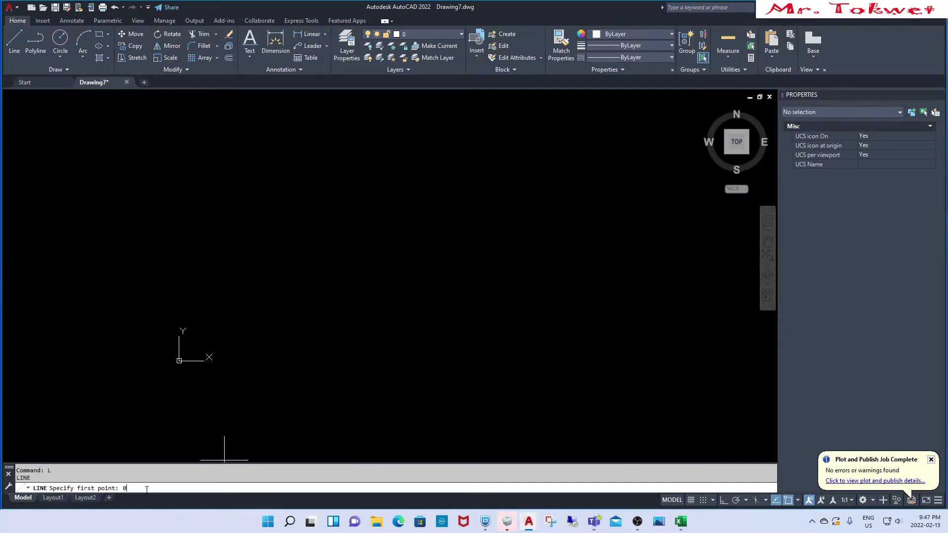
Draw a 1189 × 841 rectangle from 0,0 with Ortho on, closing it back to the origin.
type(",0")
key("Return")
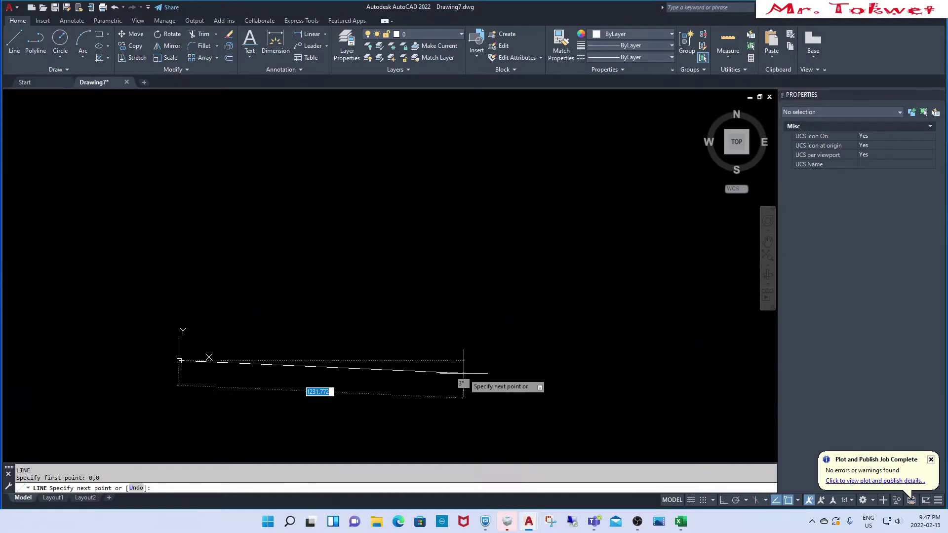
key("F8")
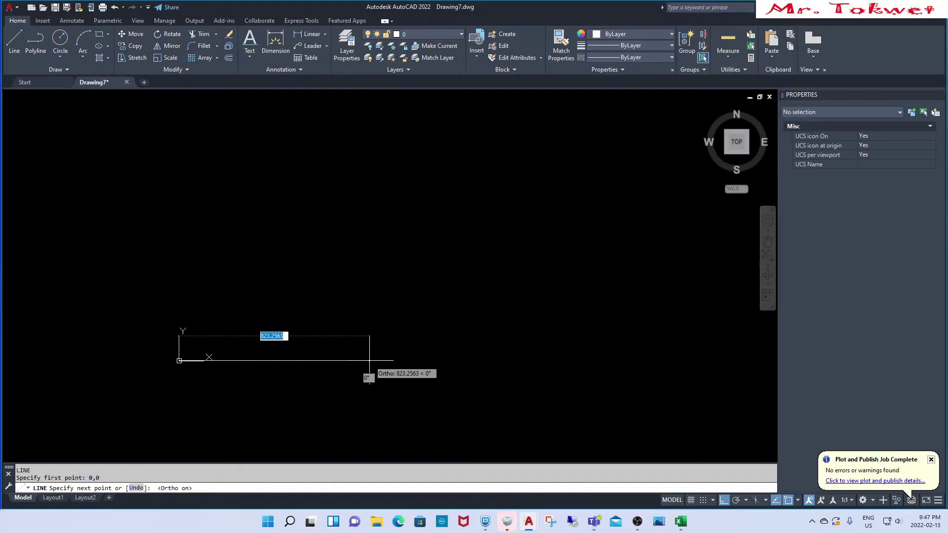
type("1189")
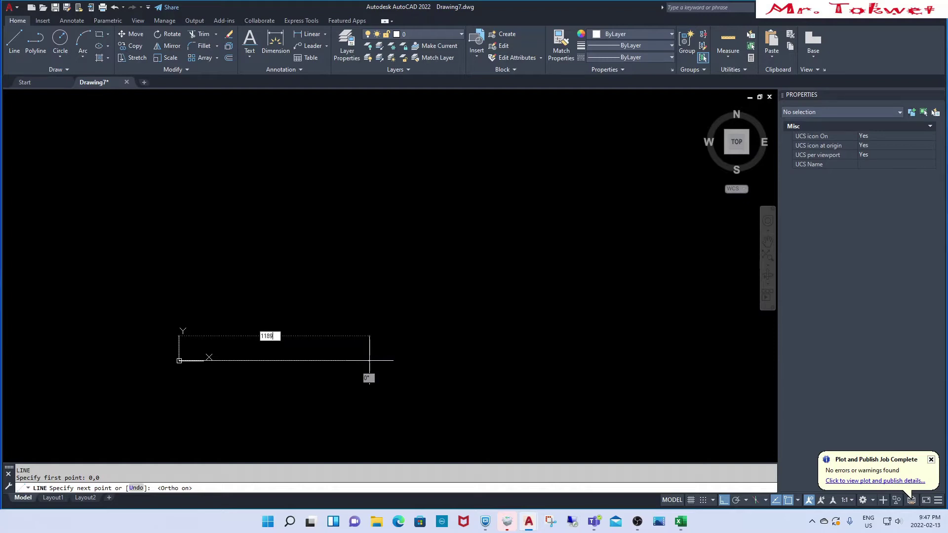
key("Return")
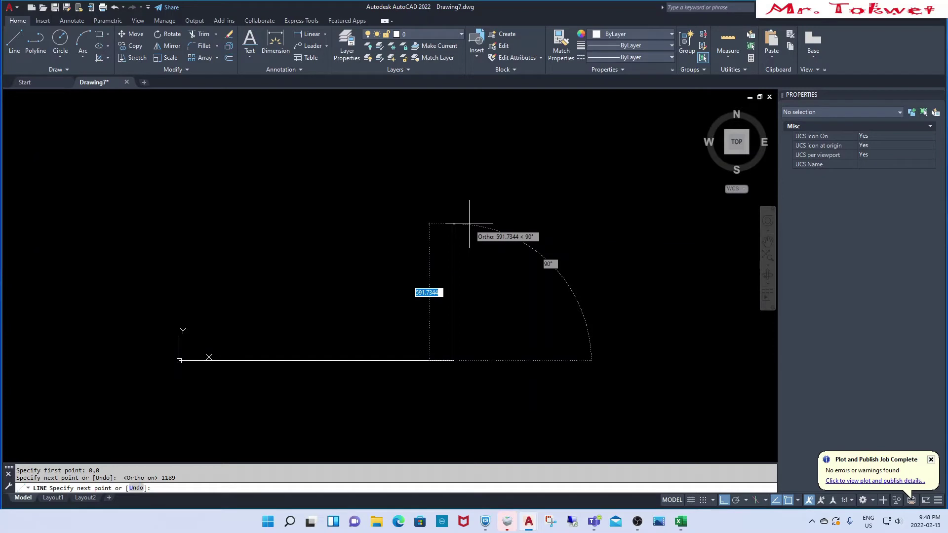
type("841")
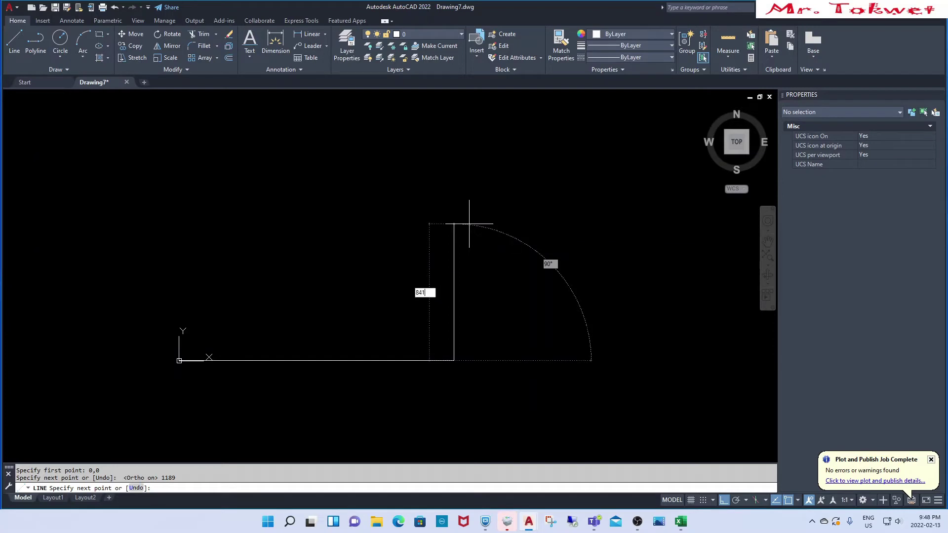
key("Return")
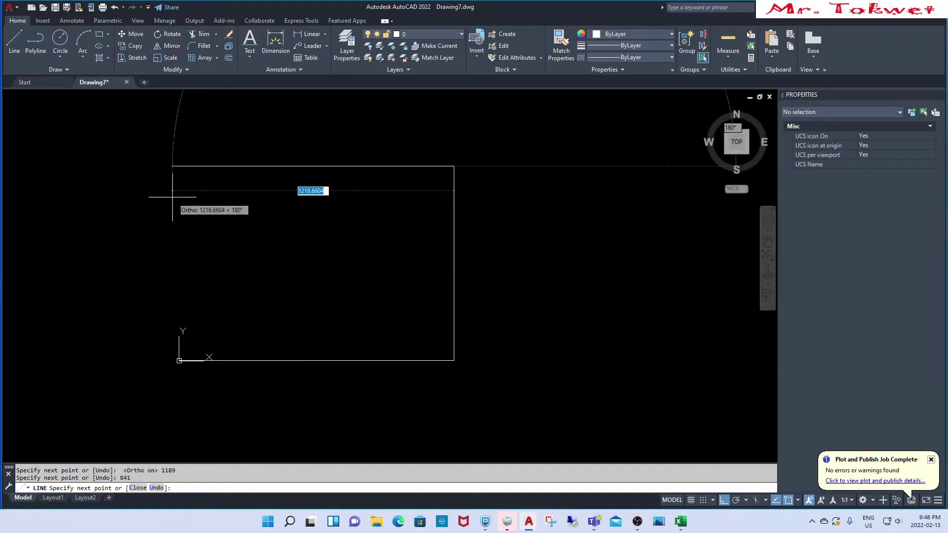
type("118")
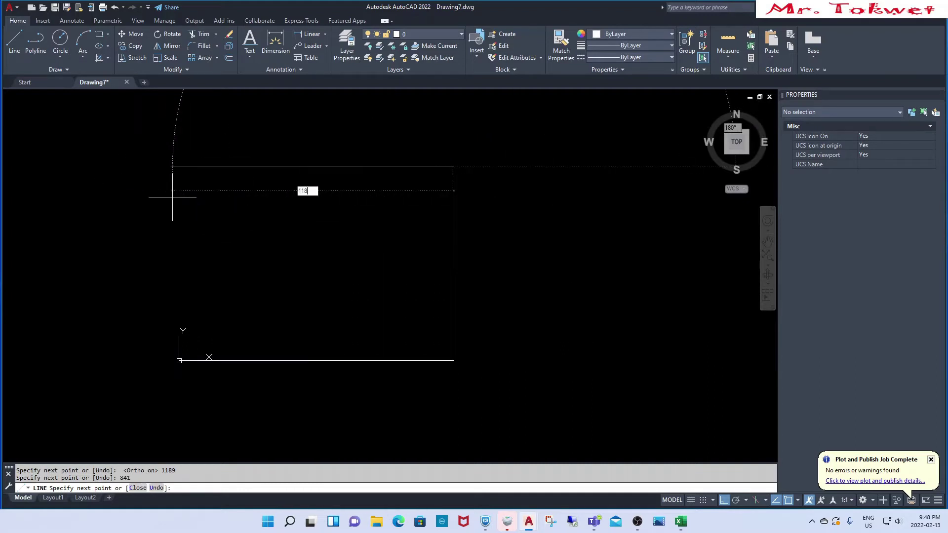
type("9")
key("Return")
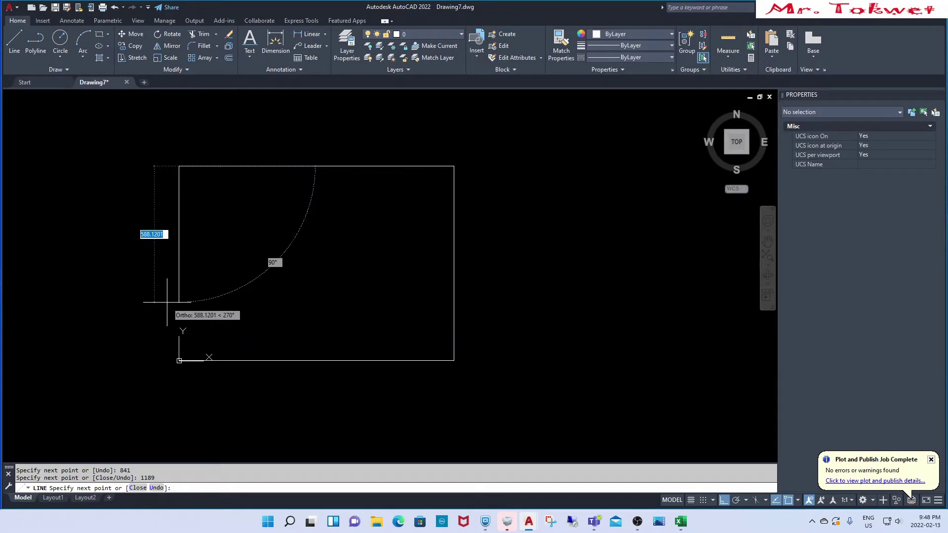
type("close")
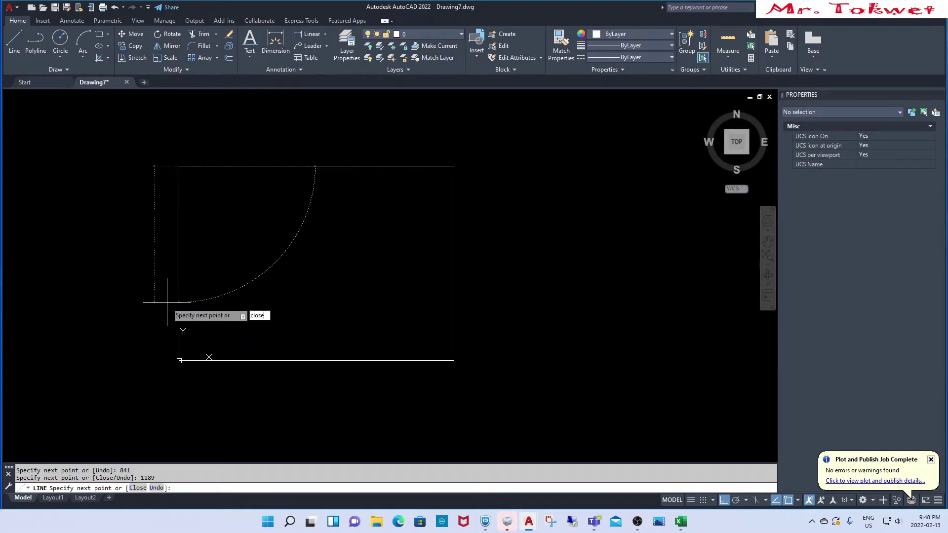
key("Return")
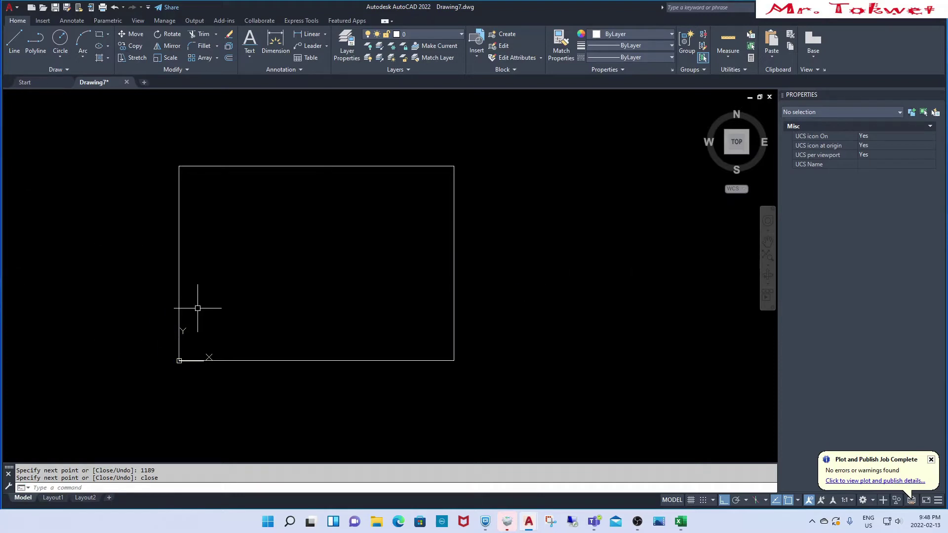
Paste the 1189 and 841 dimensions at their original coordinates onto the rectangle.
middle_click_drag(346, 259, 352, 278)
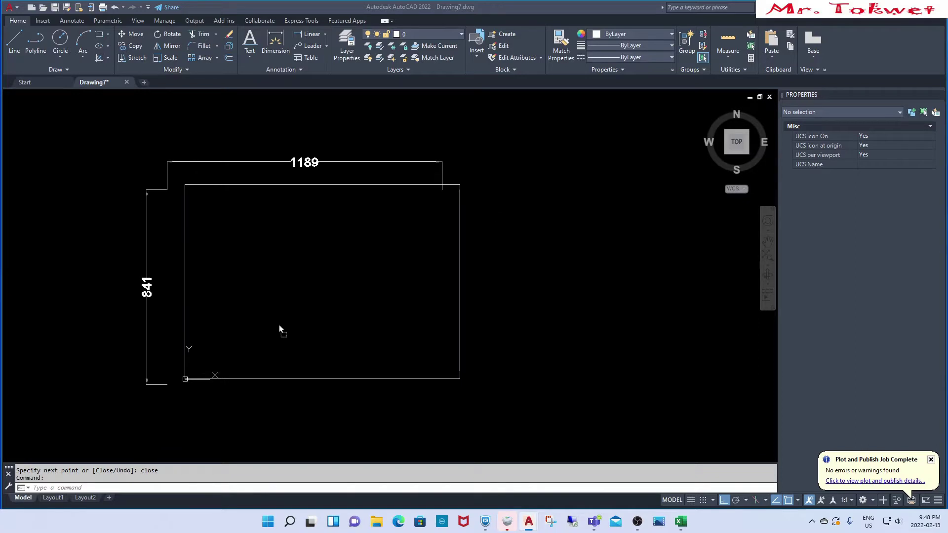
right_click_drag(947, 297, 280, 325)
left_click(337, 352)
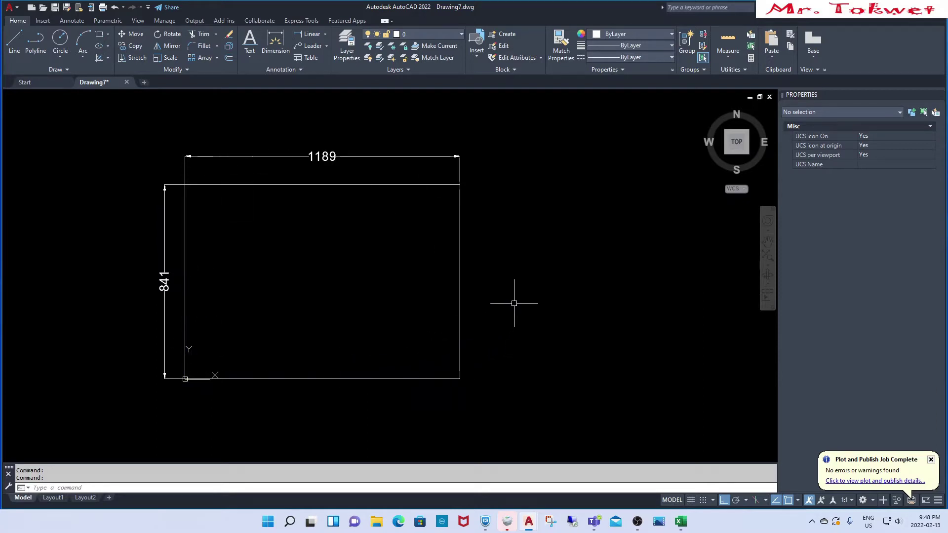
middle_click_drag(508, 305, 516, 321)
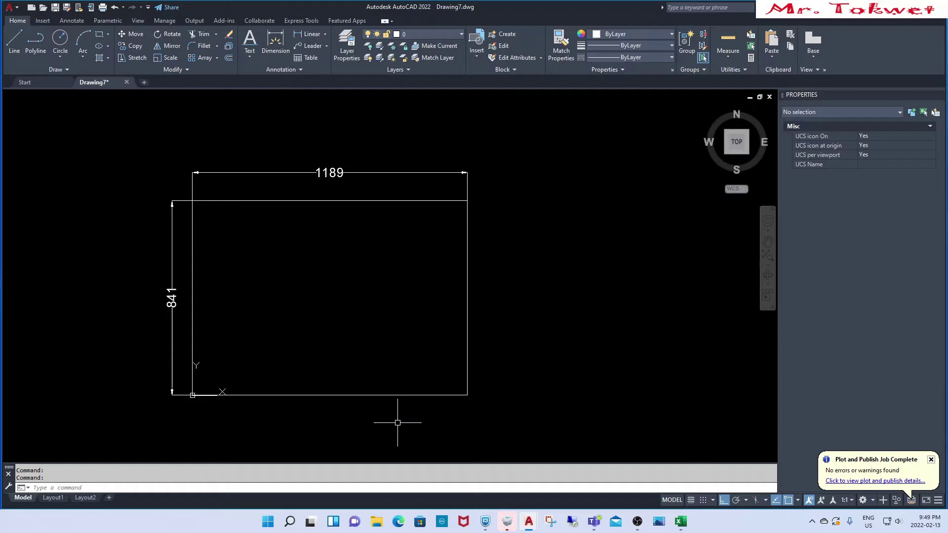
Offset the sheet rectangle's bottom, right and top edges 50 units inward.
type("o")
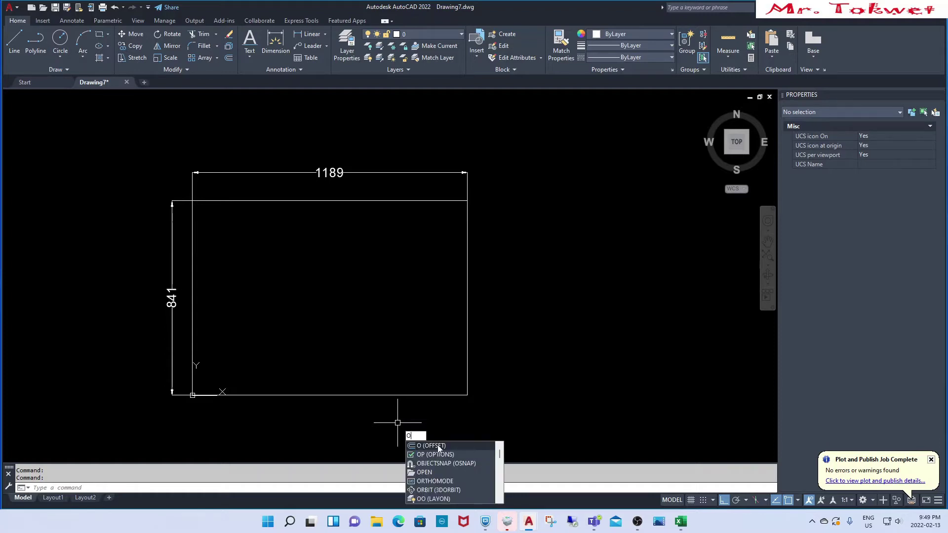
key("Return")
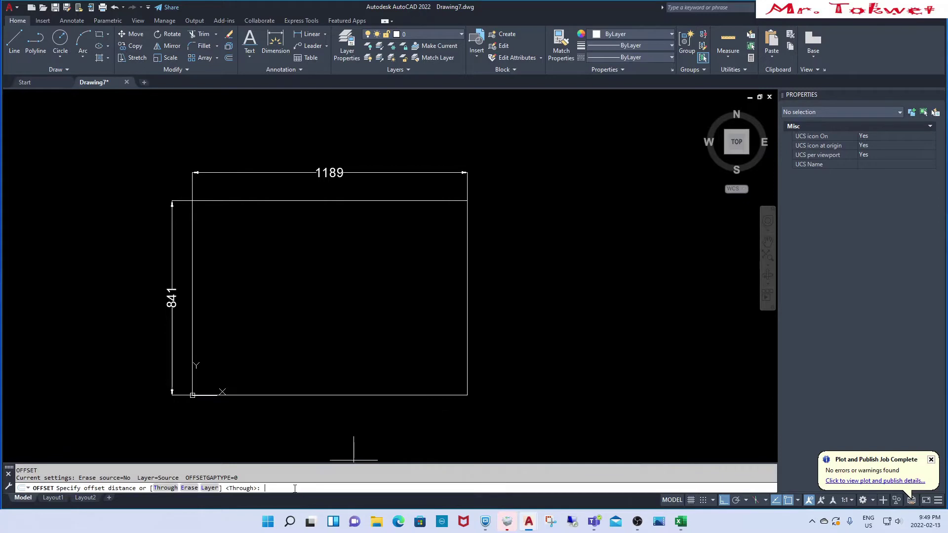
type("50")
key("Return")
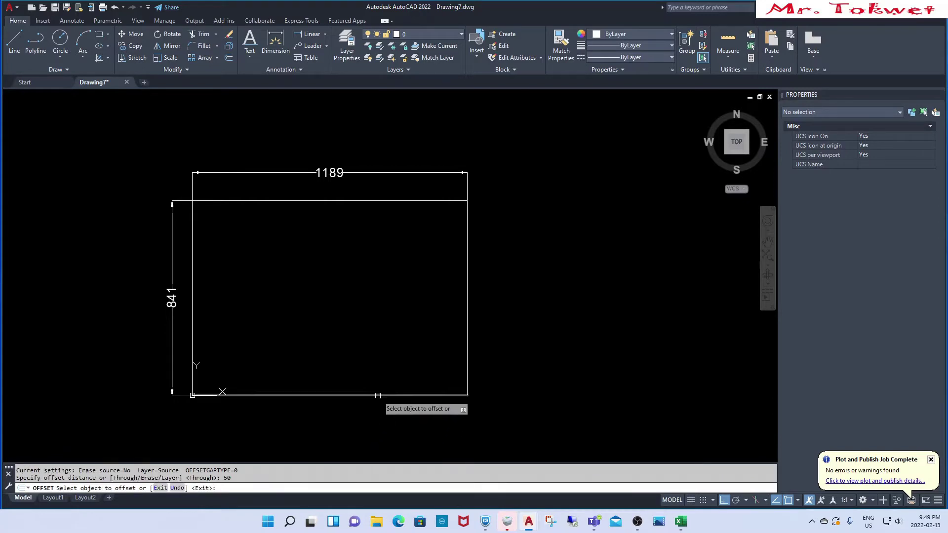
left_click(377, 395)
left_click(383, 330)
left_click(467, 315)
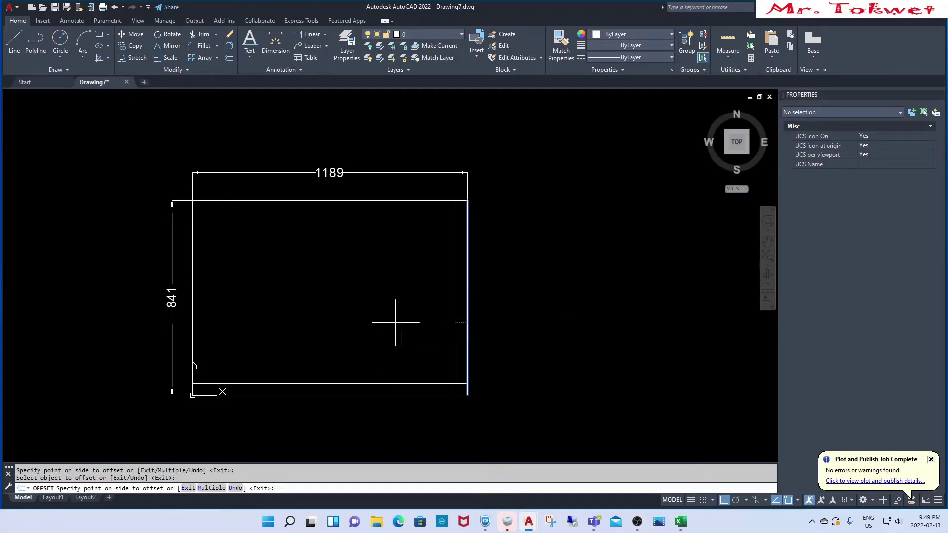
left_click(395, 322)
left_click(384, 201)
left_click(381, 242)
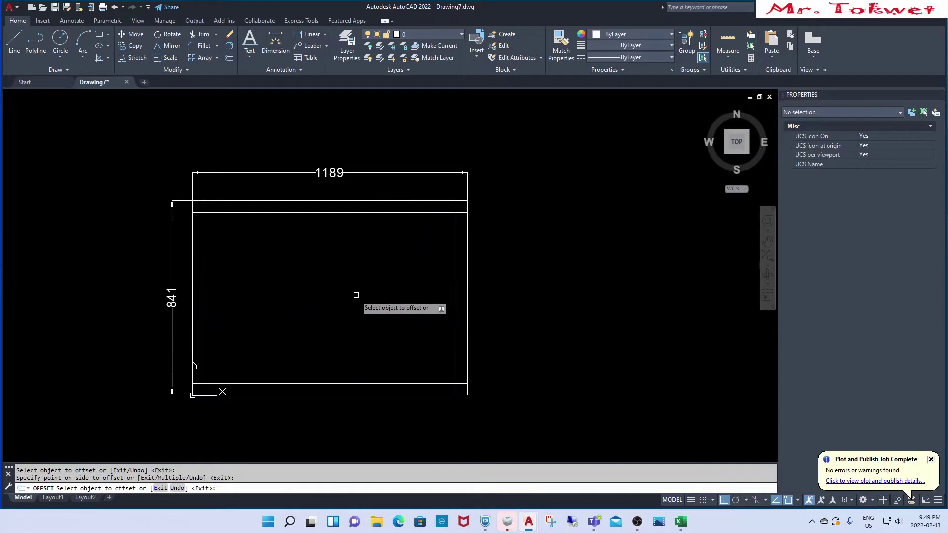
key("Escape")
type("F")
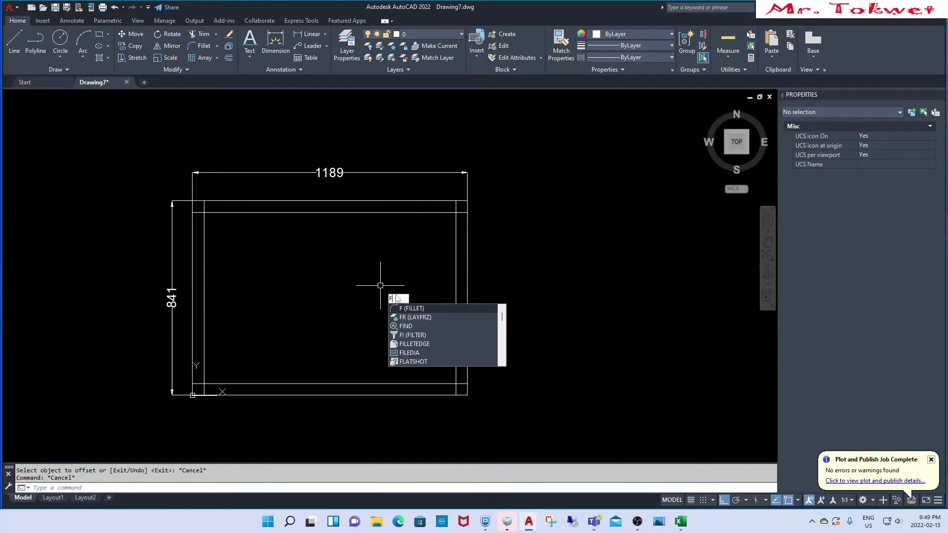
Fillet the inner lines at radius 0 to square the top-right, top-left, bottom-left and bottom-right corners.
left_click(413, 309)
left_click(443, 212)
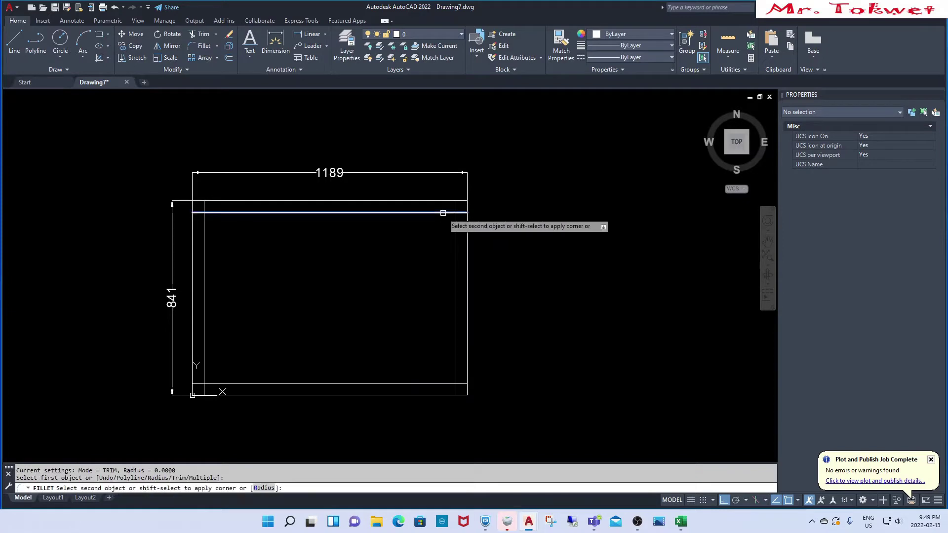
left_click(459, 229)
key("Return")
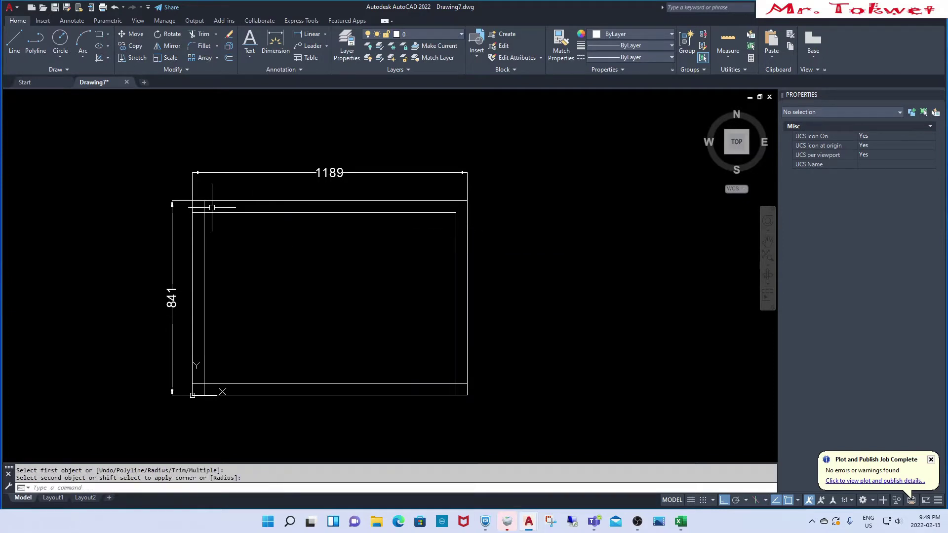
left_click(216, 212)
left_click(205, 225)
key("Return")
left_click(205, 365)
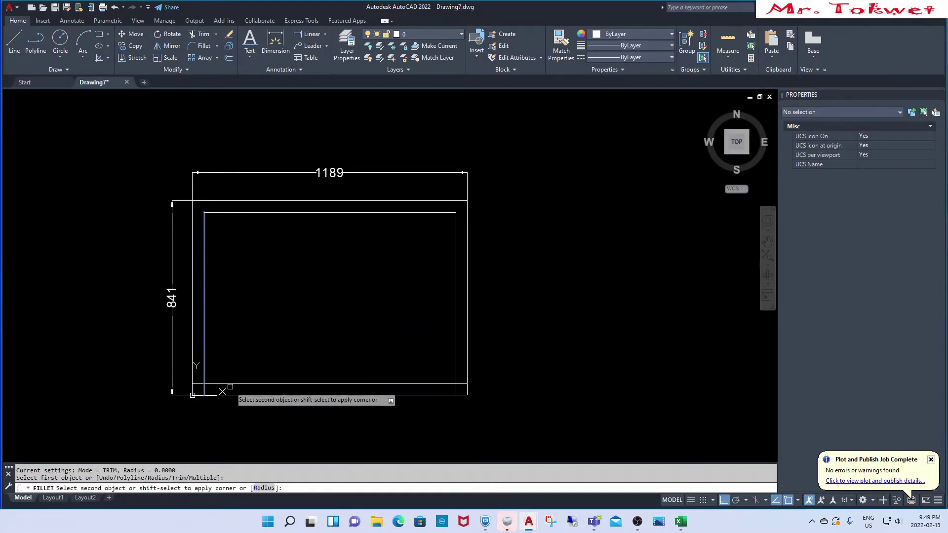
left_click(236, 383)
key("Return")
left_click(456, 379)
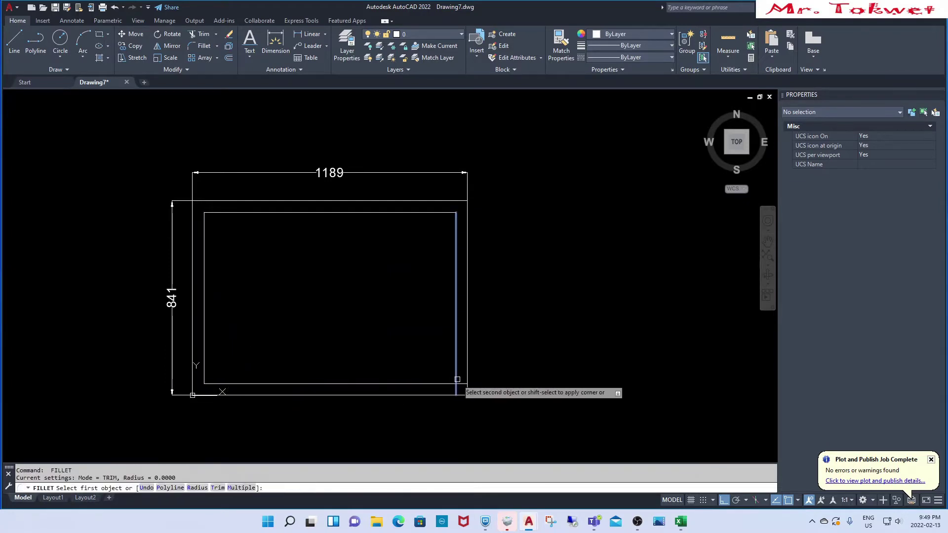
left_click(447, 383)
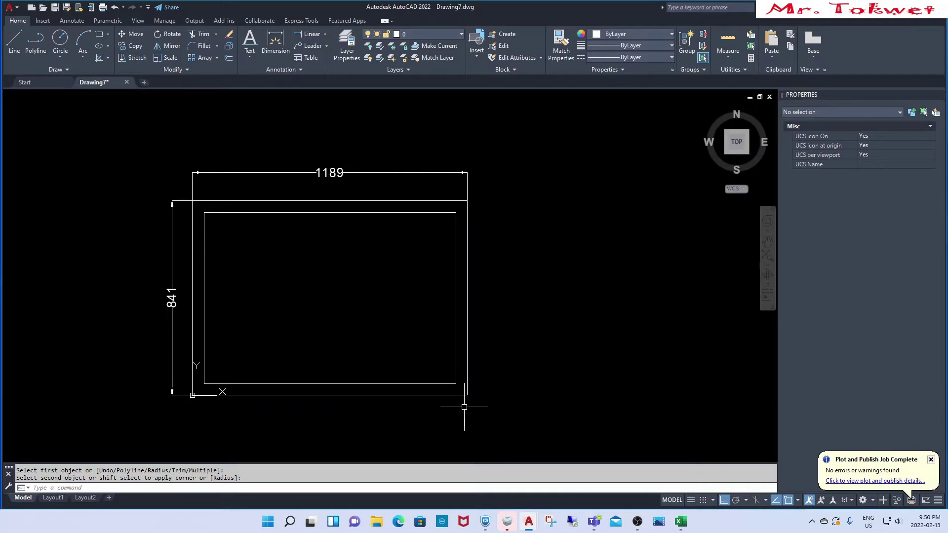
Zoom around the bottom-right corner and inspect the lines meeting there.
scroll(472, 374, "up", 4)
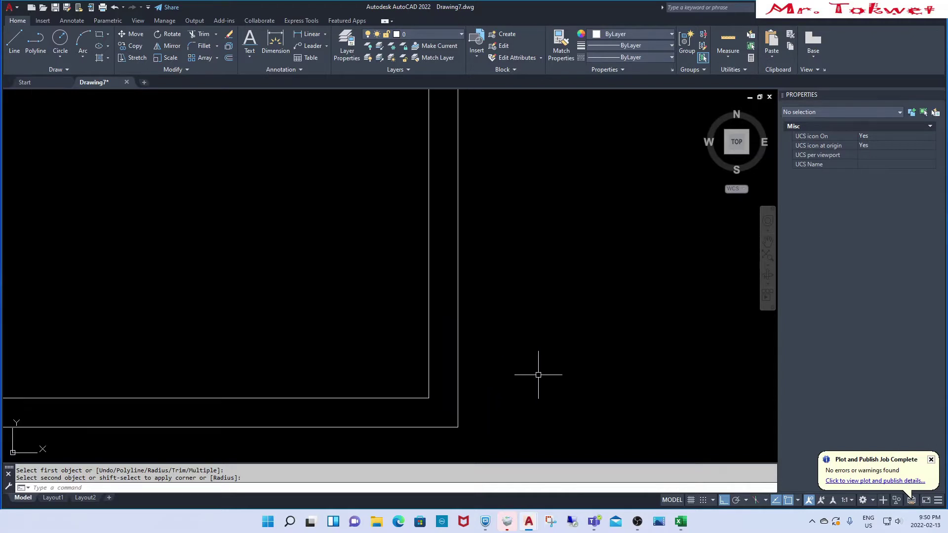
scroll(538, 375, "down", 2)
scroll(478, 375, "down", 2)
scroll(464, 391, "up", 2)
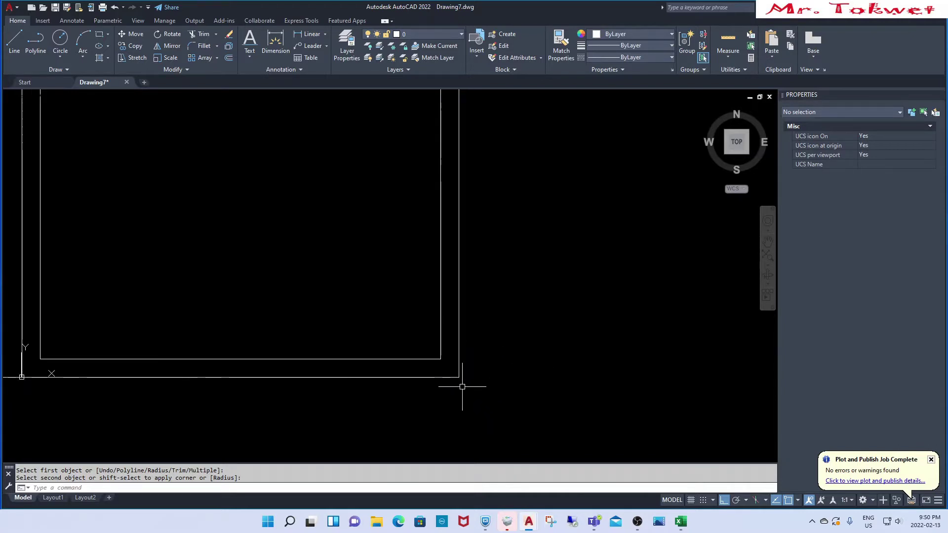
scroll(464, 382, "down", 4)
scroll(465, 380, "up", 4)
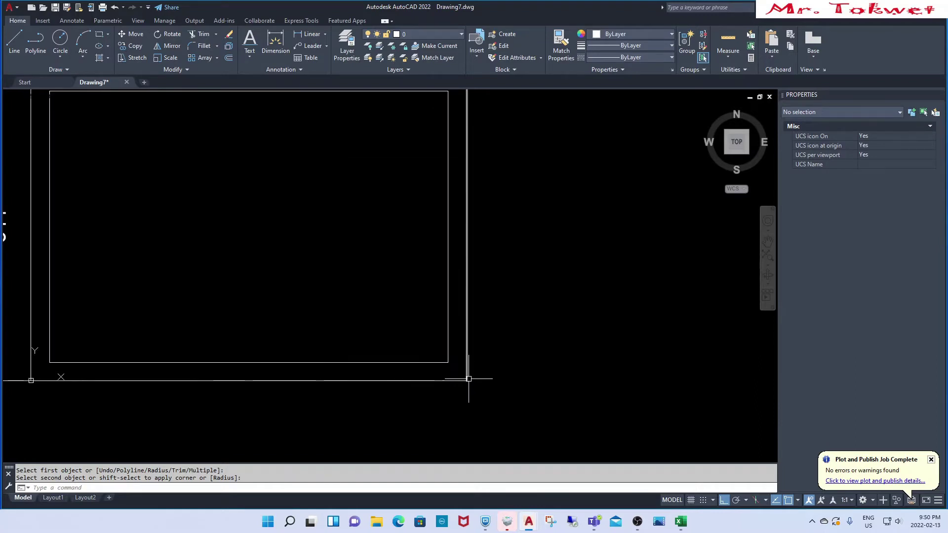
scroll(468, 381, "up", 2)
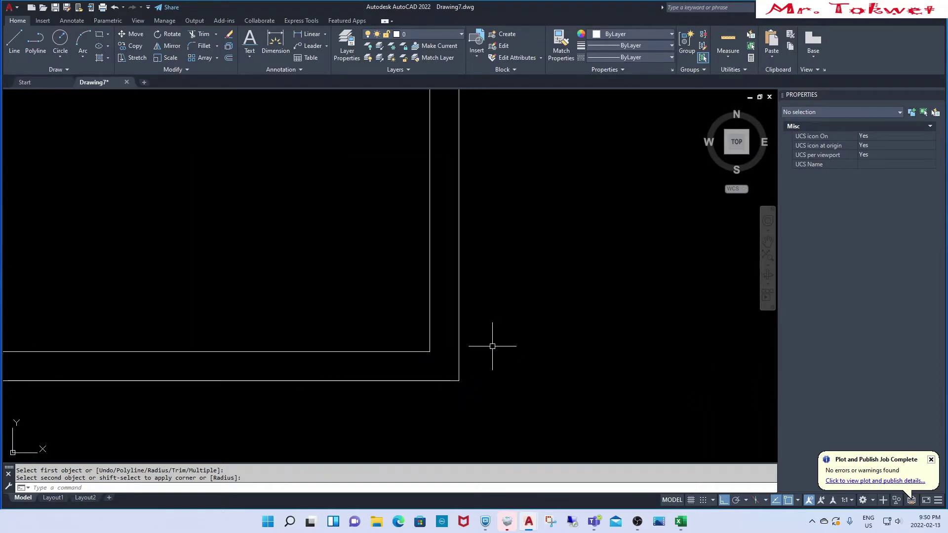
left_click(482, 366)
left_click(439, 397)
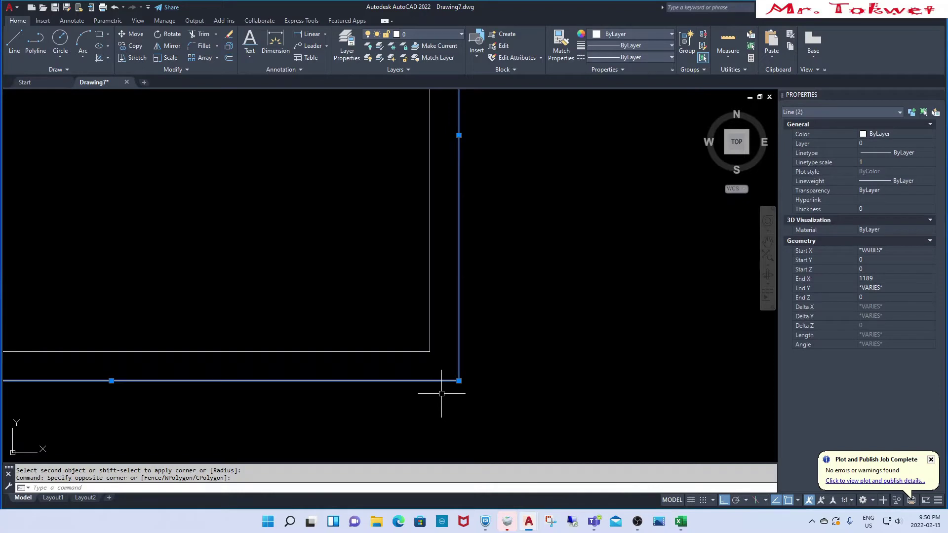
scroll(473, 395, "down", 2)
key("Escape")
key("Escape")
scroll(459, 398, "up", 1)
scroll(448, 402, "down", 1)
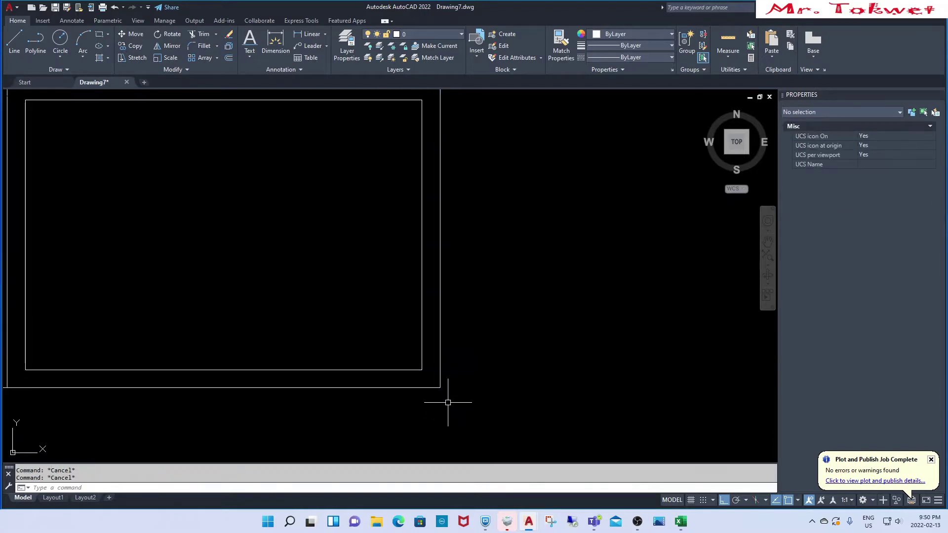
scroll(439, 388, "down", 2)
scroll(443, 386, "up", 5)
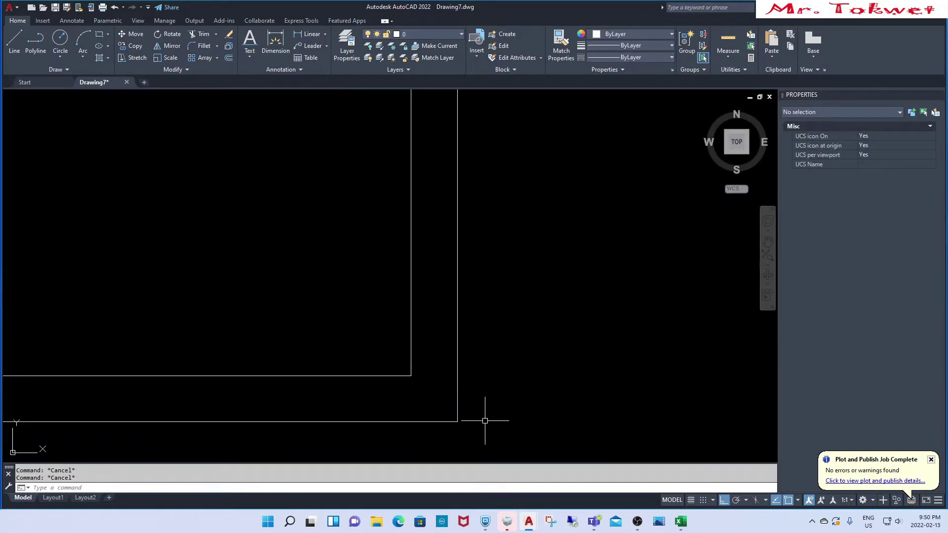
Draw a helper circle centred on the outer bottom-right corner, reaching the inner border corner.
type("cx")
key("Return")
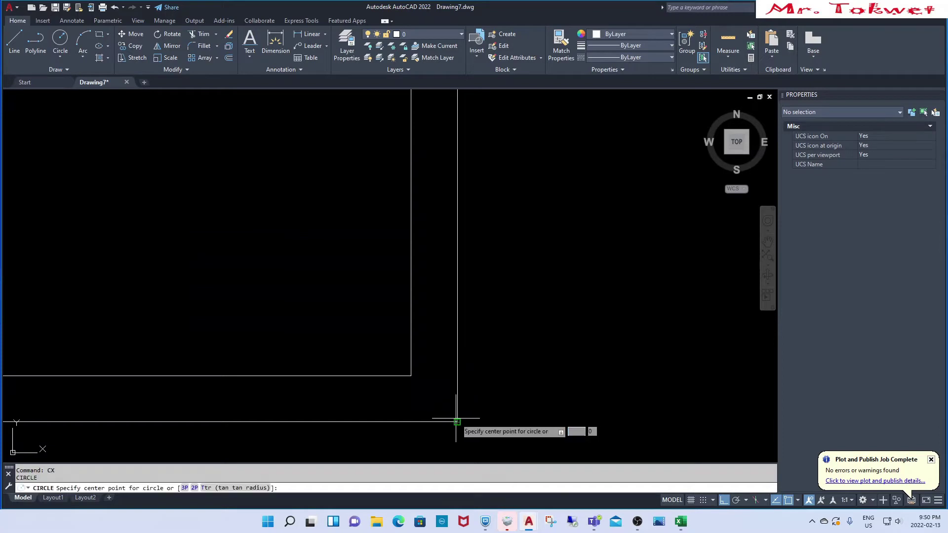
left_click(457, 421)
left_click(411, 375)
scroll(417, 353, "down", 2)
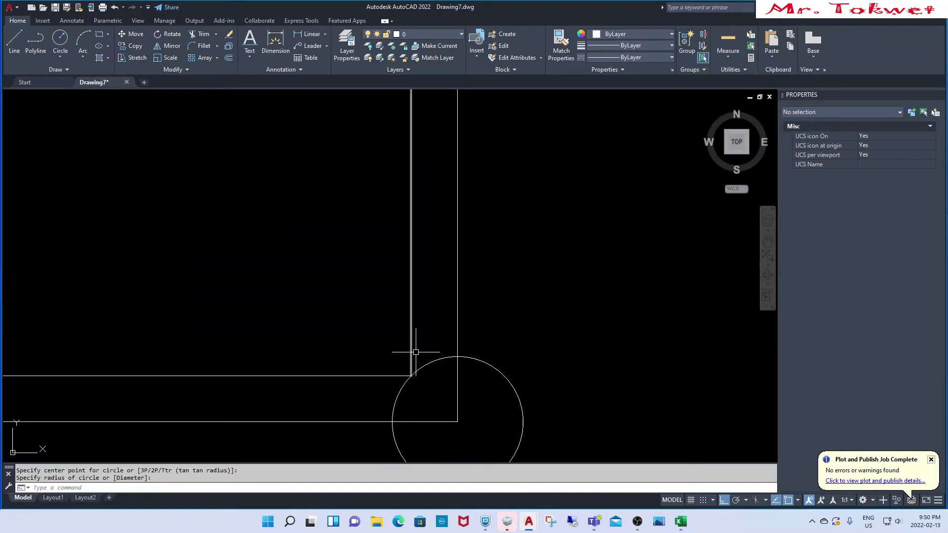
scroll(481, 368, "down", 2)
Trim the outer right and bottom edges outside the circle, leaving a short L-shaped mark.
type("tr")
key("Return")
scroll(438, 339, "up", 4)
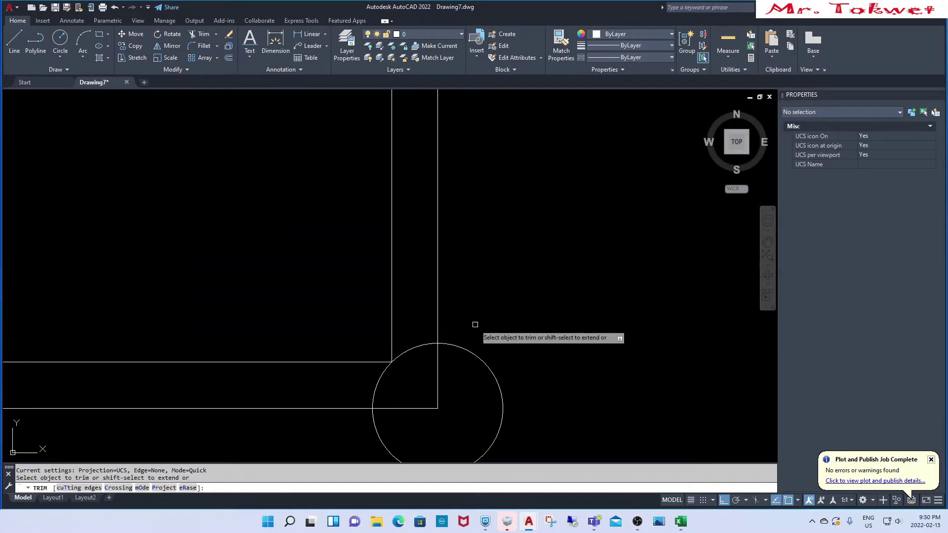
left_click(469, 341)
key("Escape")
key("Escape")
scroll(474, 365, "down", 2)
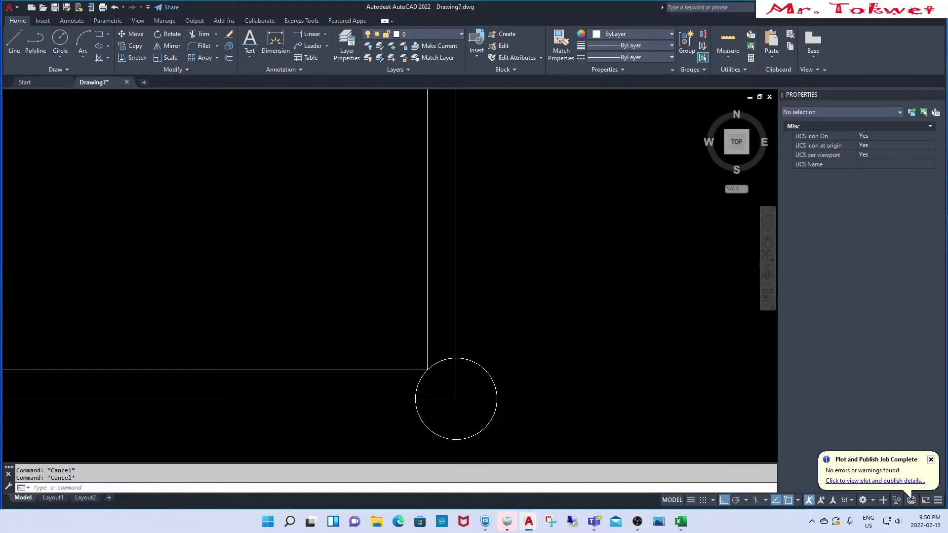
scroll(495, 386, "down", 2)
type("tr")
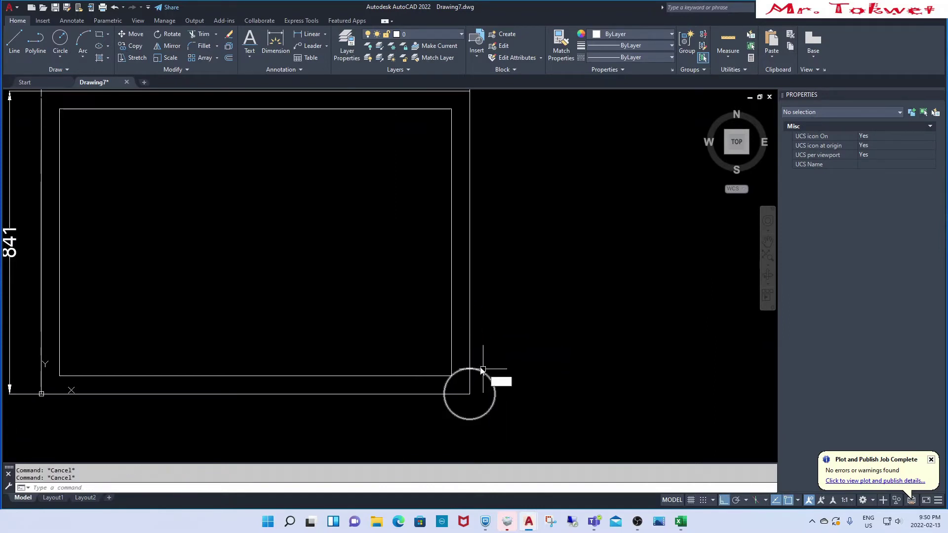
key("Return")
left_click(470, 360)
left_click(421, 393)
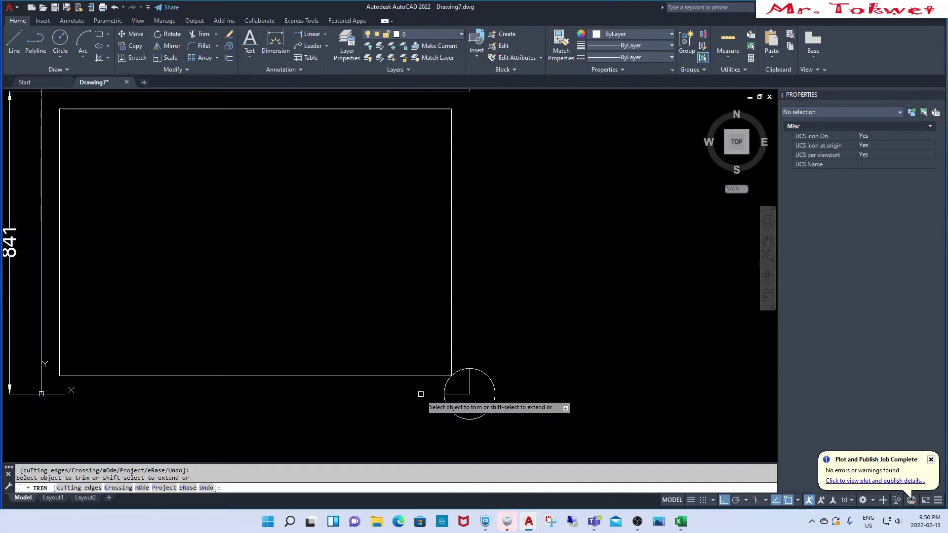
scroll(543, 398, "down", 2)
key("Return")
Erase the helper circle and move the two corner-mark lines onto the Defpoints layer.
left_click(515, 405)
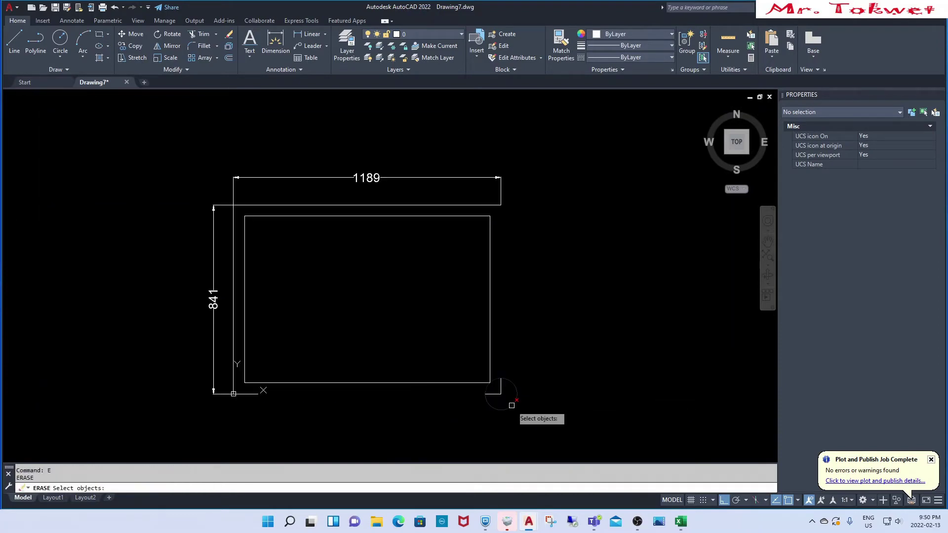
scroll(512, 406, "up", 2)
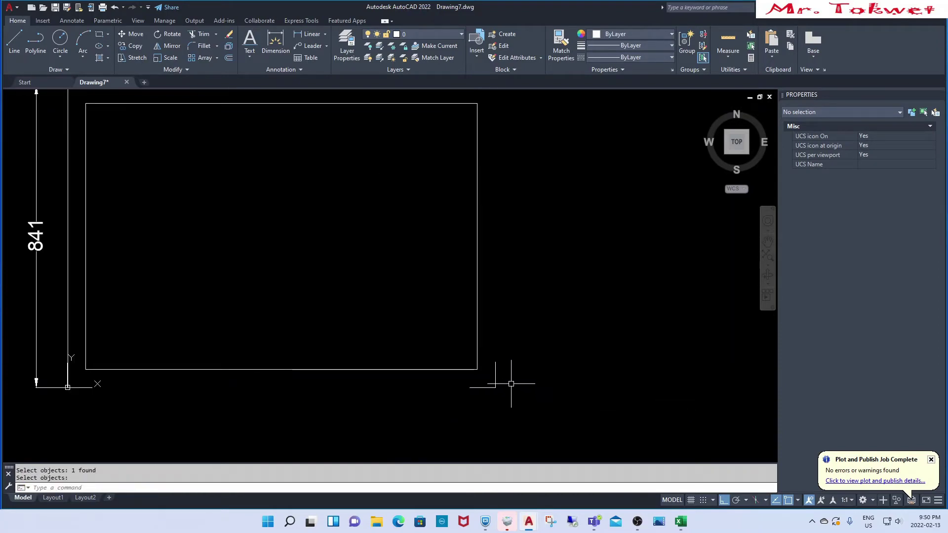
left_click_drag(517, 380, 487, 395)
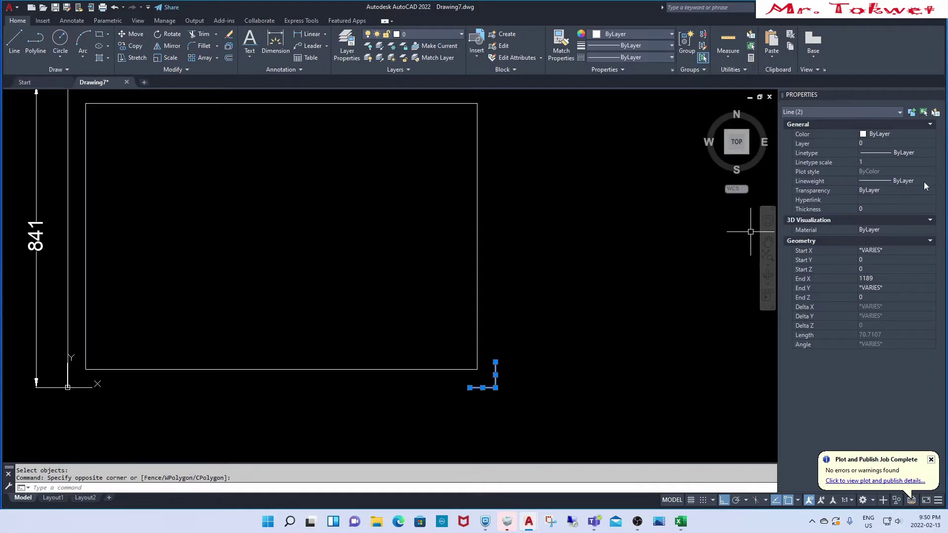
left_click(922, 144)
left_click(930, 145)
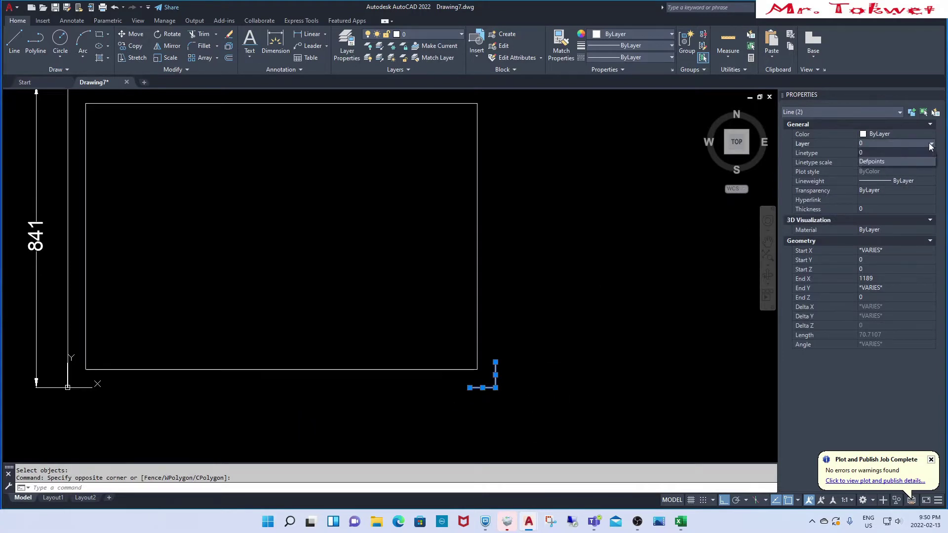
left_click(887, 161)
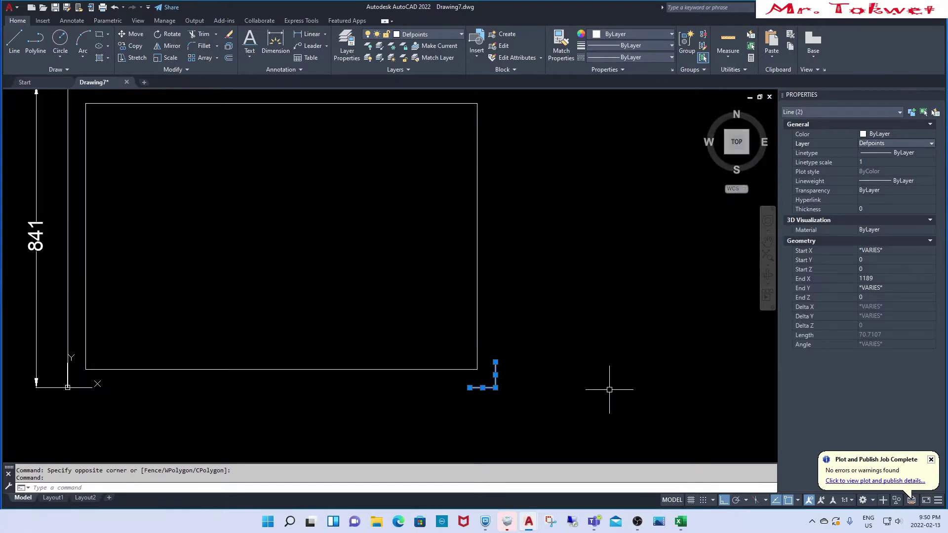
key("Escape")
key("Escape")
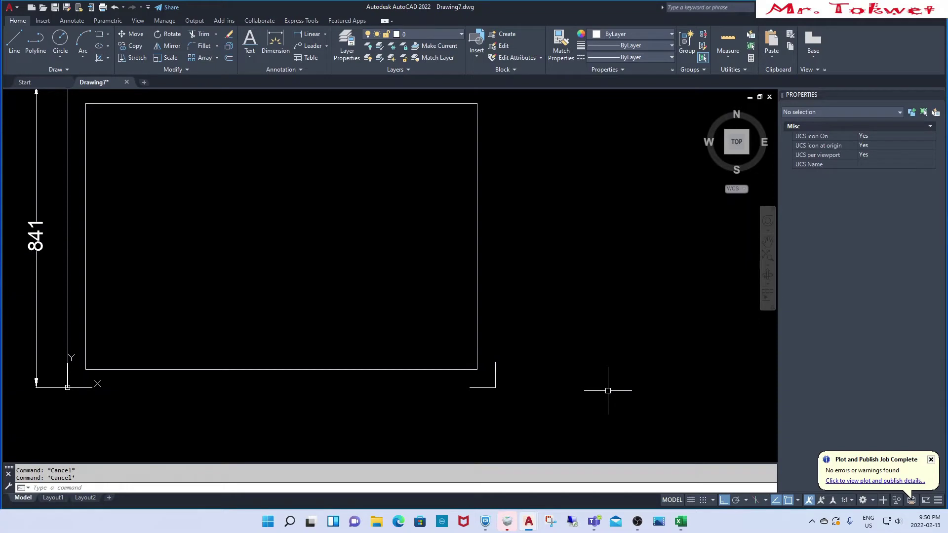
Set the Defpoints layer colour to red in the Layer Properties Manager.
type("lk")
key("Return")
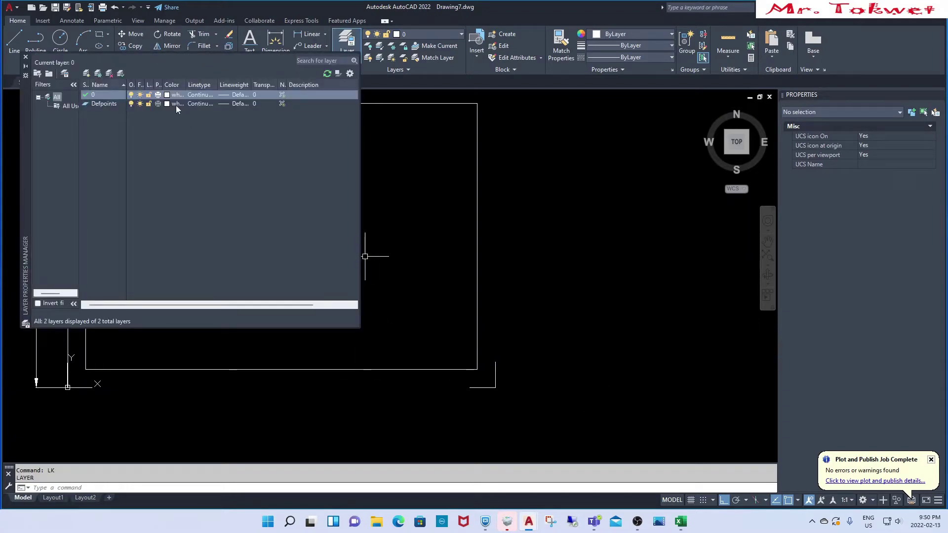
double_click(107, 104)
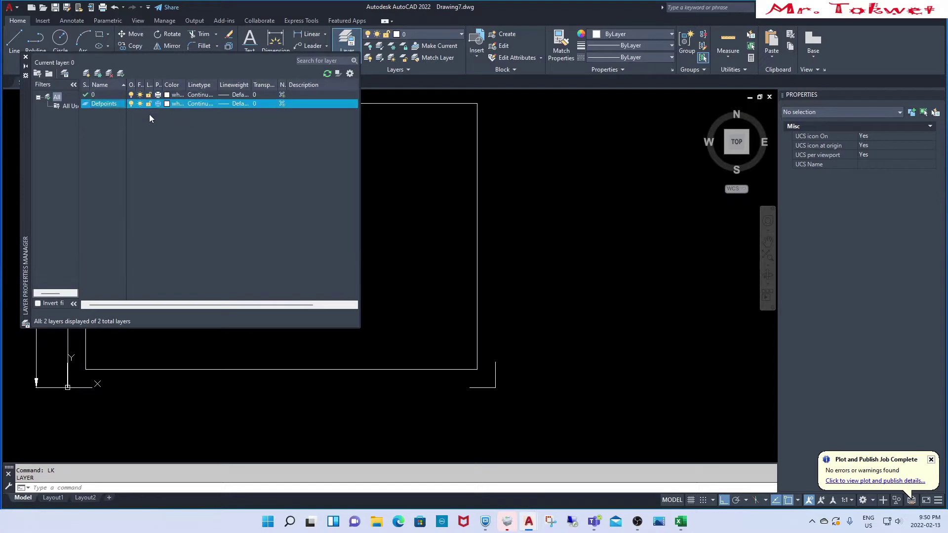
left_click(106, 95)
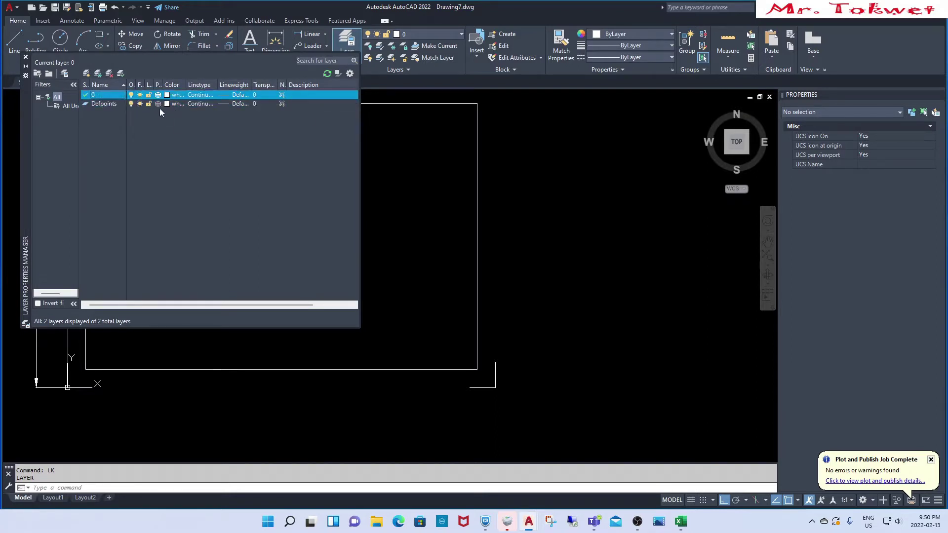
left_click(105, 105)
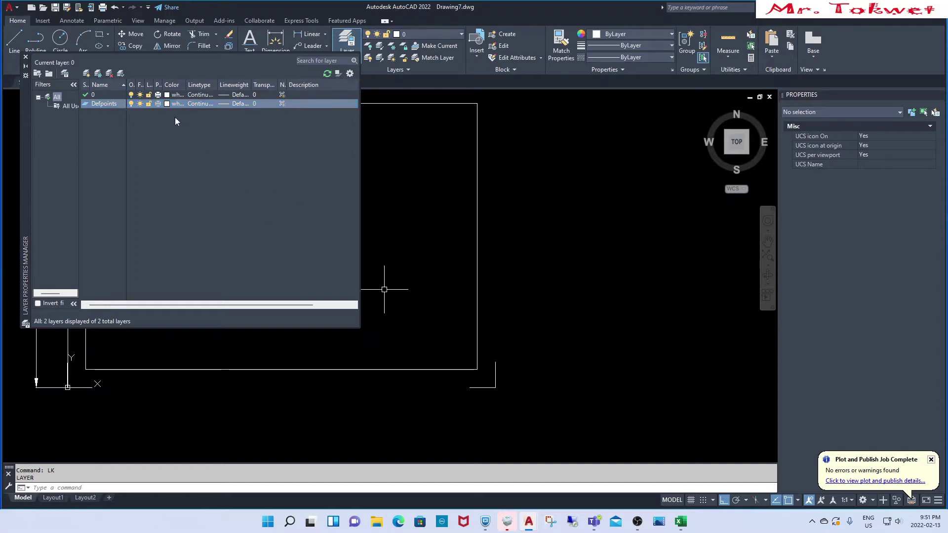
left_click(170, 104)
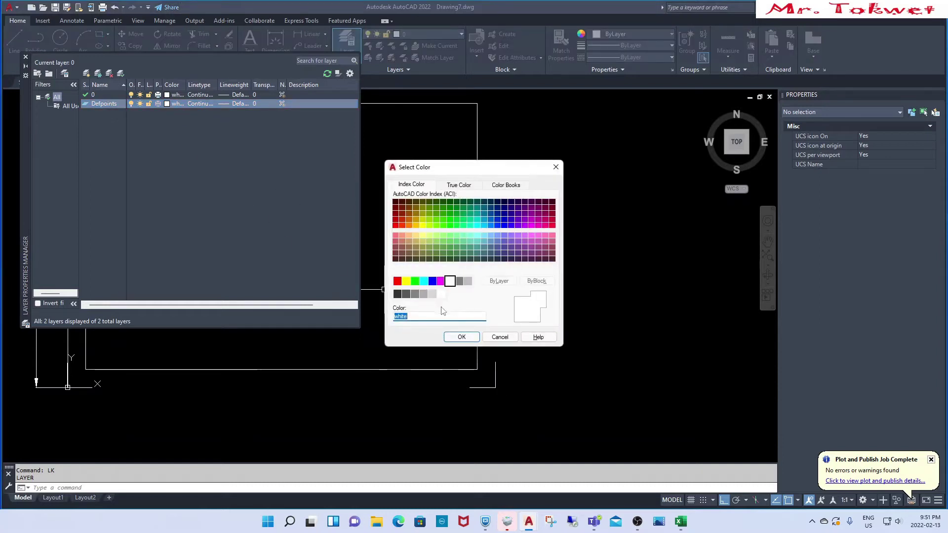
left_click(398, 281)
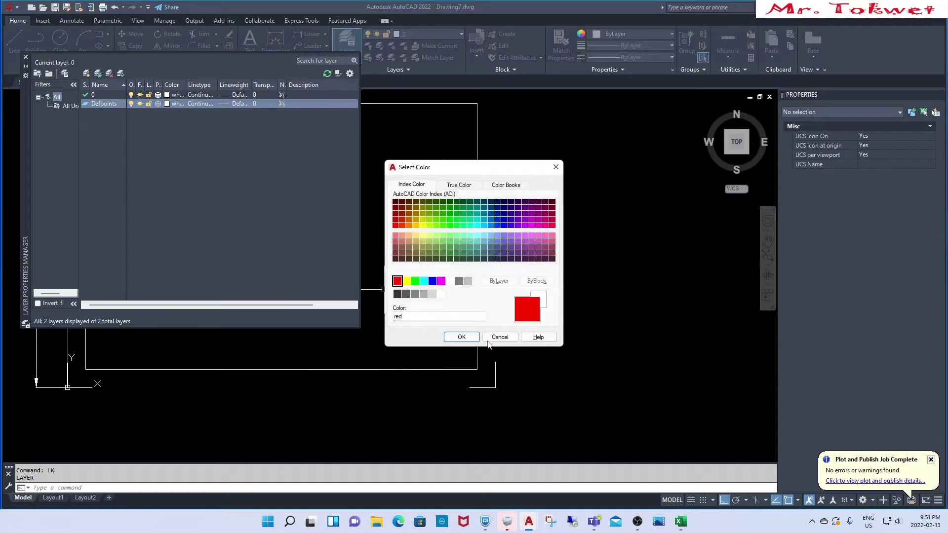
left_click(462, 337)
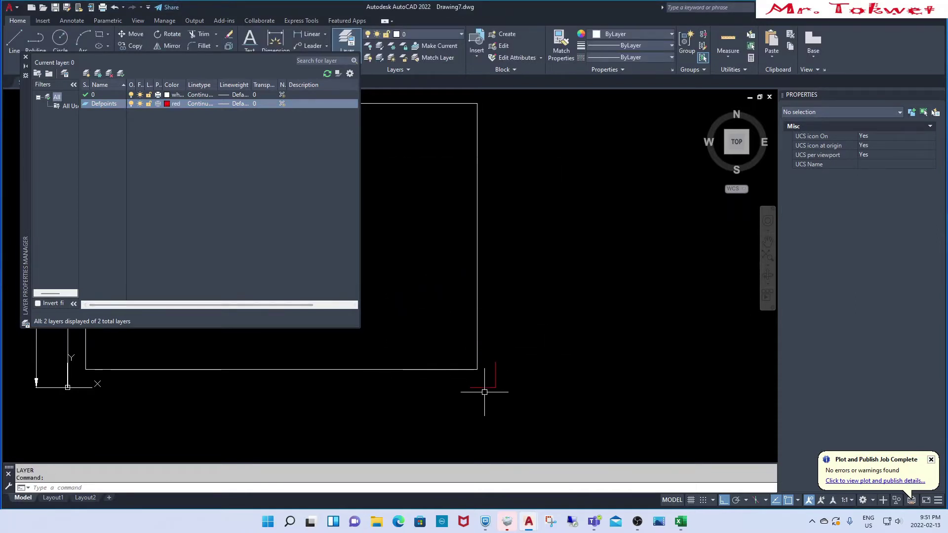
left_click(26, 59)
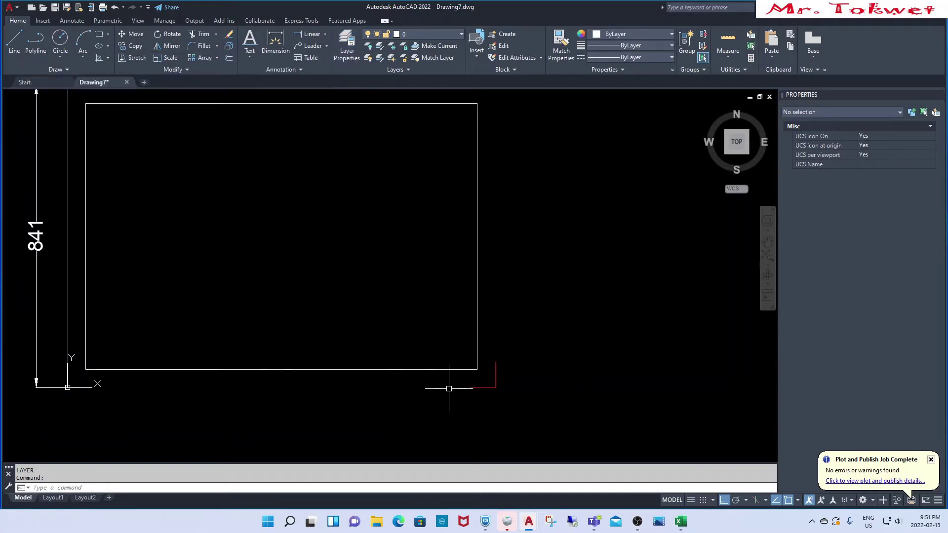
Mirror the red corner mark to the top-right corner and erase the outer top frame line.
scroll(496, 395, "down", 1)
type("mi")
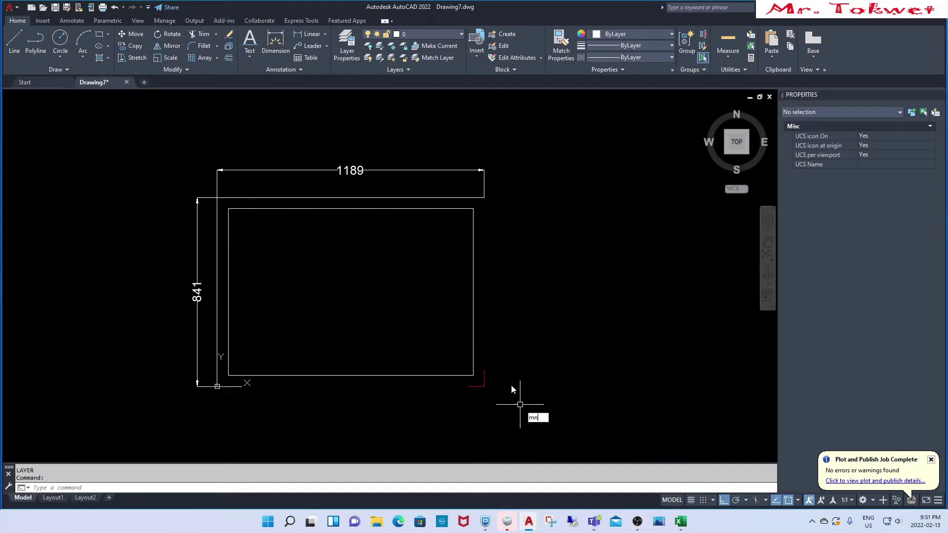
key("Return")
left_click(523, 423)
left_click(450, 359)
key("Return")
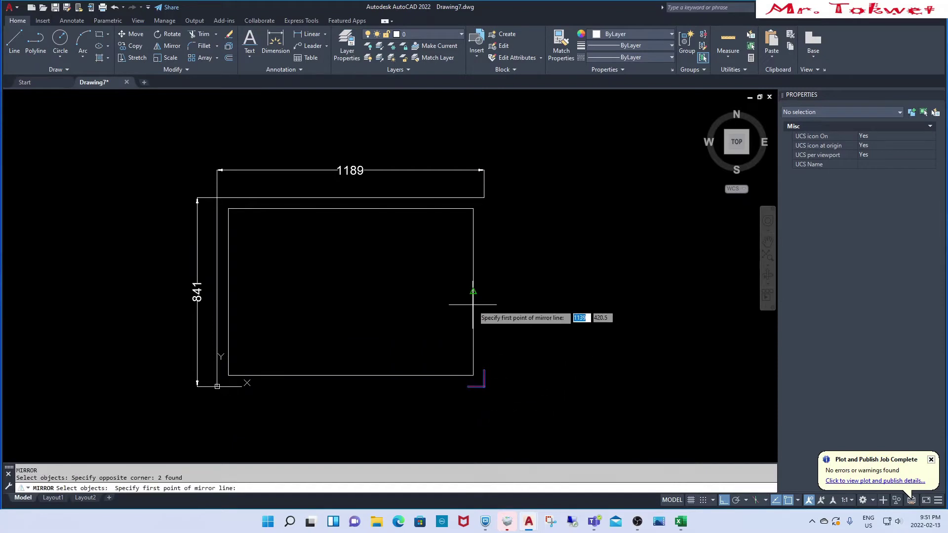
left_click(473, 291)
left_click(529, 295)
key("Return")
type("e")
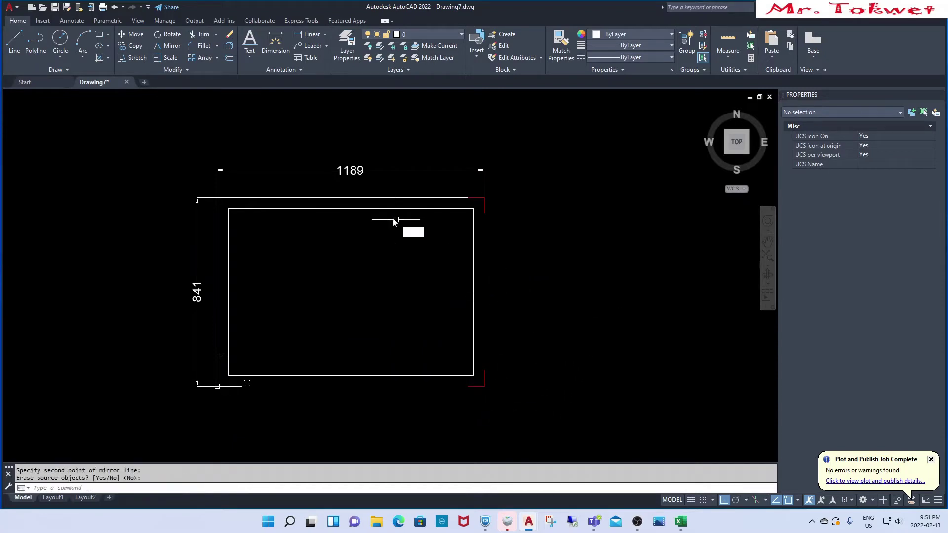
key("Return")
left_click(390, 198)
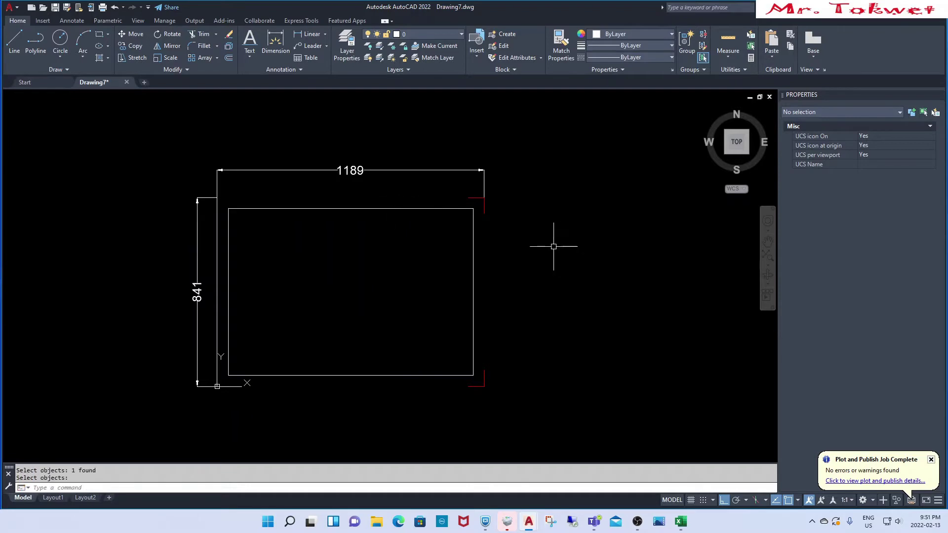
Mirror both right-side corner marks across a vertical line to the left corners.
type("mi")
key("Return")
left_click(434, 263)
left_click(513, 188)
left_click(436, 417)
left_click(561, 344)
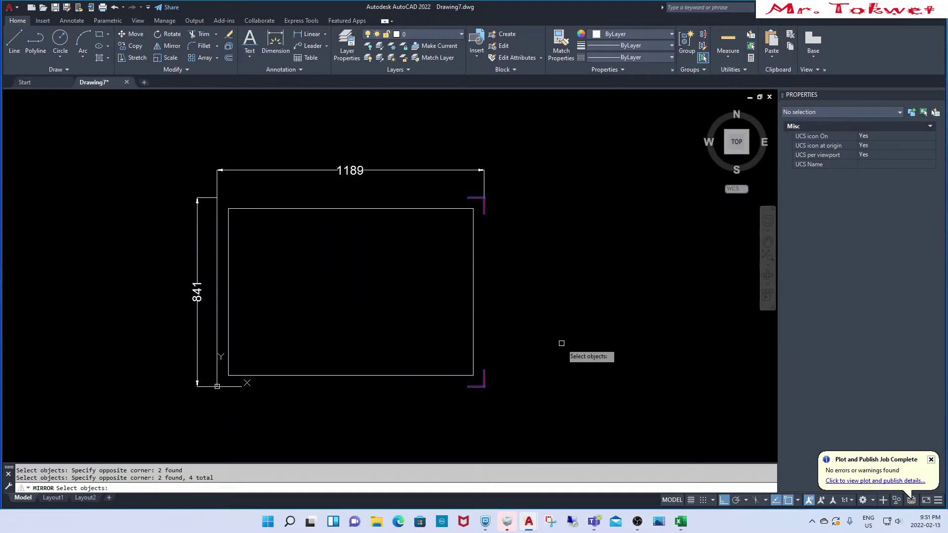
key("Return")
left_click(350, 375)
left_click(342, 420)
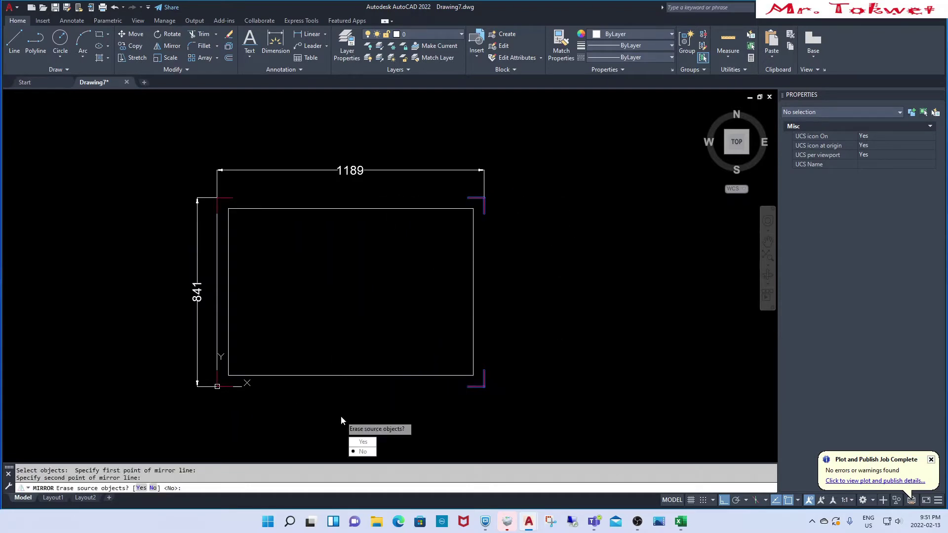
key("Return")
Begin erasing the left vertical line, then cancel the deletion.
type("e")
key("Return")
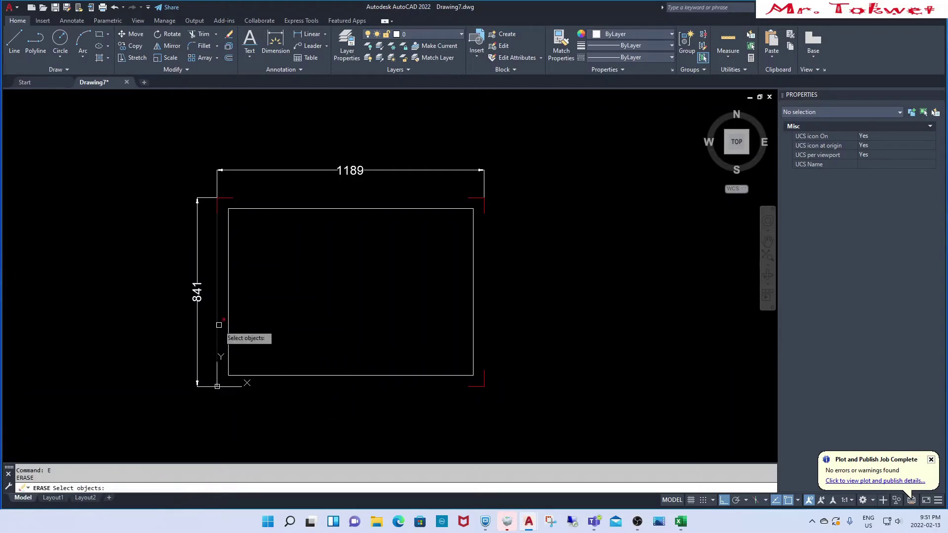
left_click(218, 325)
scroll(533, 275, "down", 4)
scroll(412, 311, "up", 6)
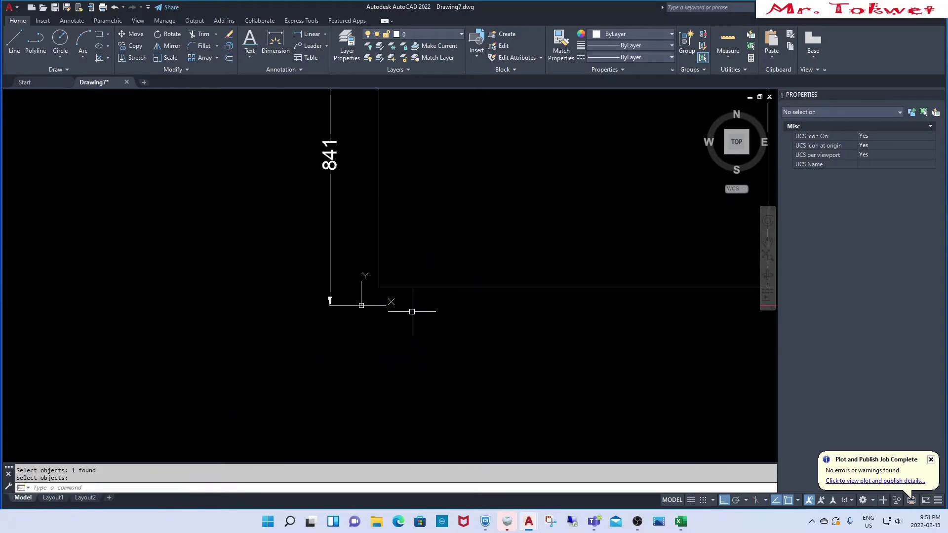
key("Escape")
scroll(328, 281, "down", 4)
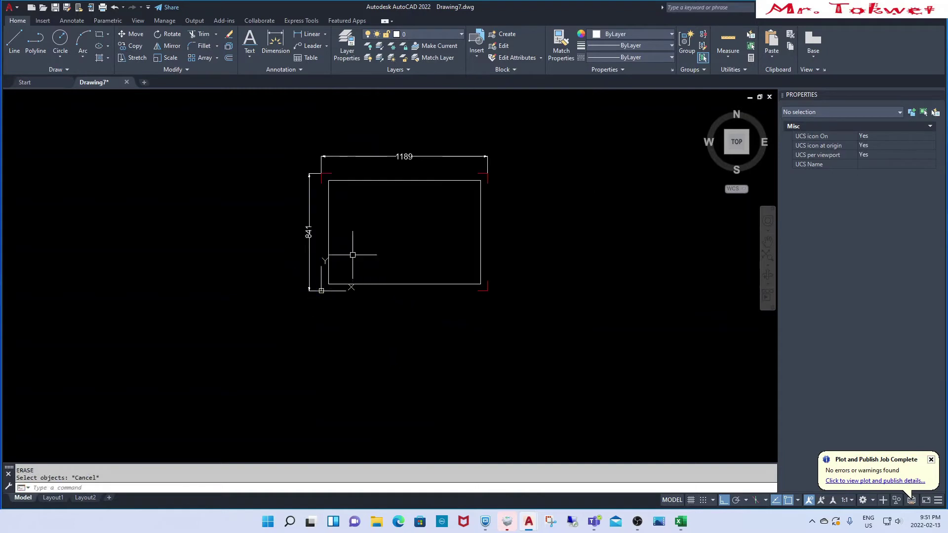
Erase the 1189 and 841 dimensions.
key("Return")
left_click(477, 117)
left_click(393, 160)
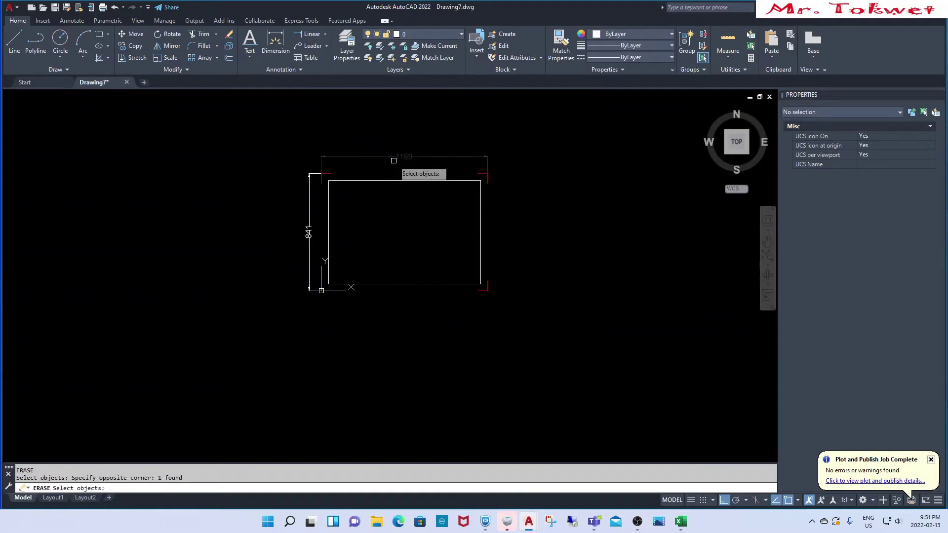
key("Return")
key("Return")
left_click(310, 195)
key("Return")
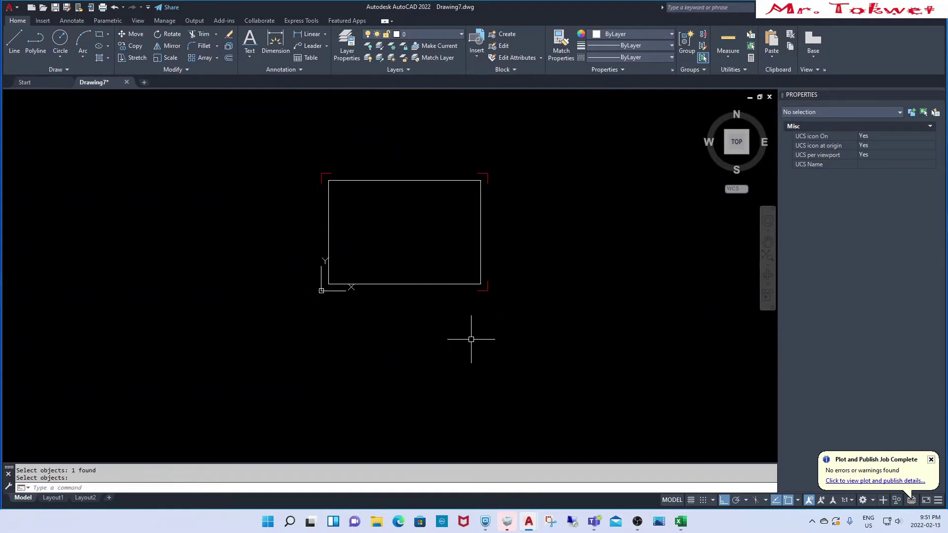
Check the bottom-left corner mark's layer and centre the bordered sheet in the view.
left_click(289, 321)
left_click(364, 259)
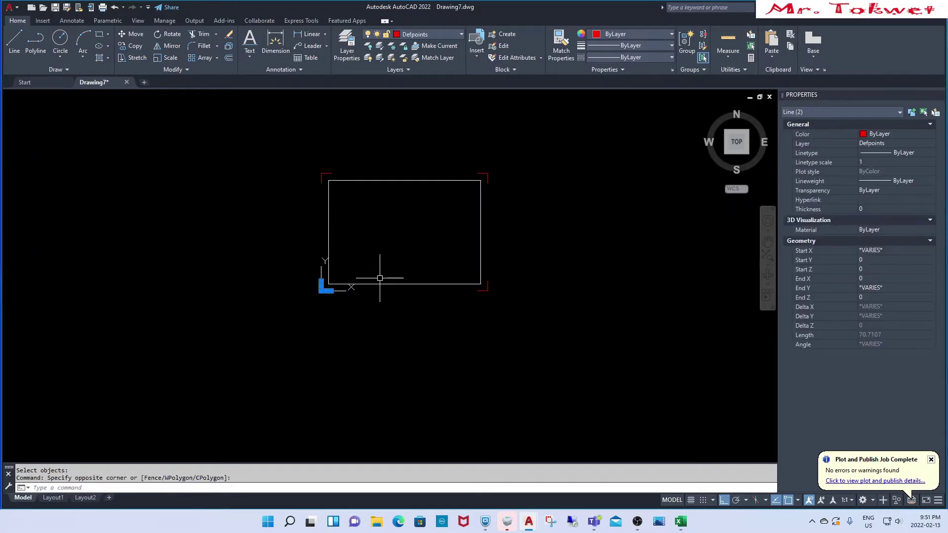
key("Escape")
key("Escape")
scroll(398, 229, "up", 2)
middle_click_drag(417, 207, 425, 245)
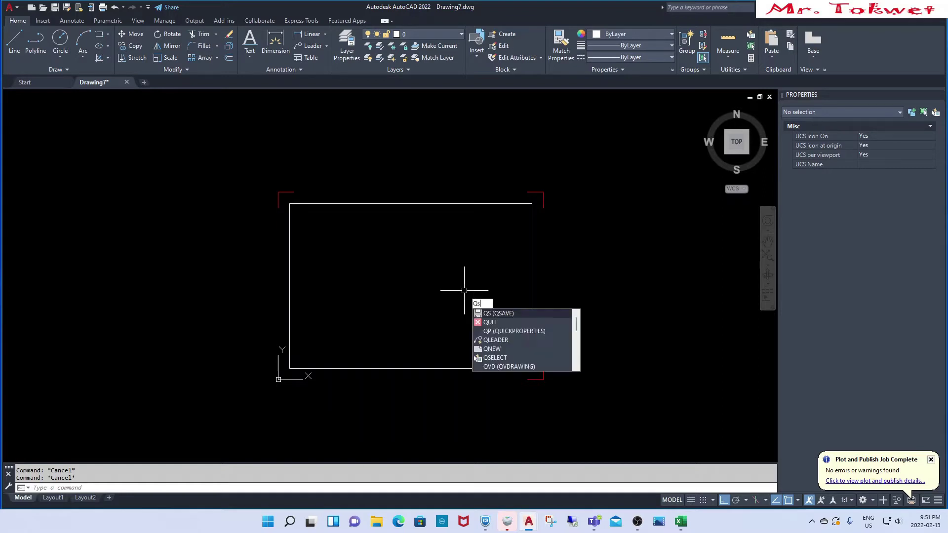
Save the drawing as Title Block A0.dwg in the LIBRARY's TITLE BLOCK folder.
key("Escape")
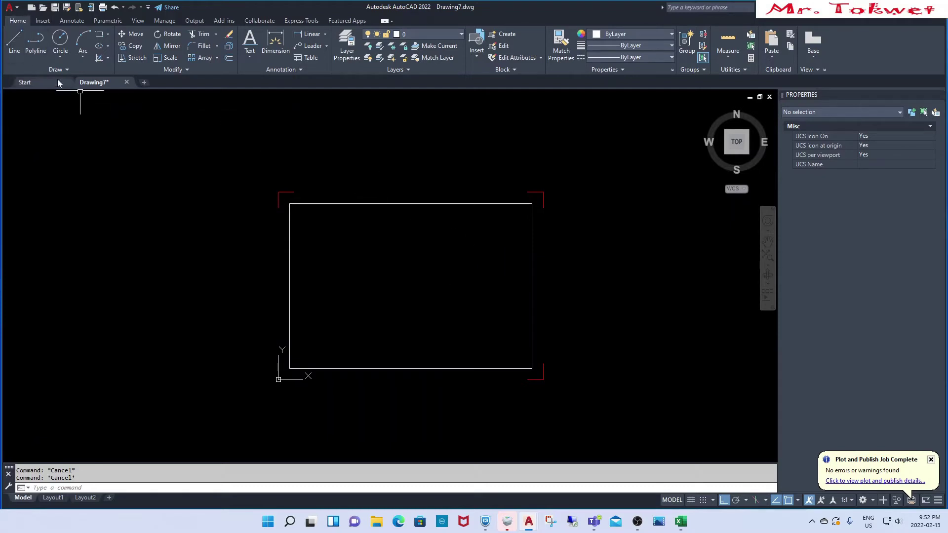
left_click(17, 9)
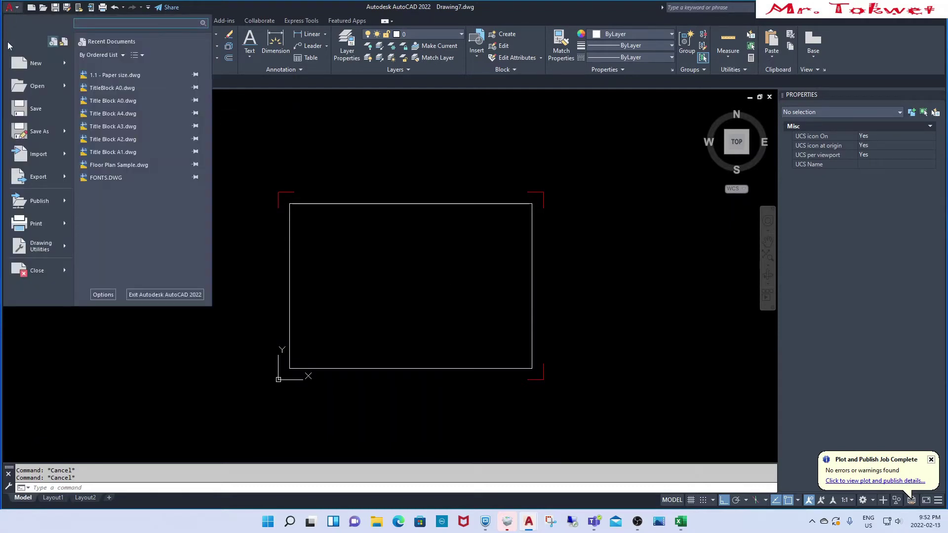
left_click(43, 138)
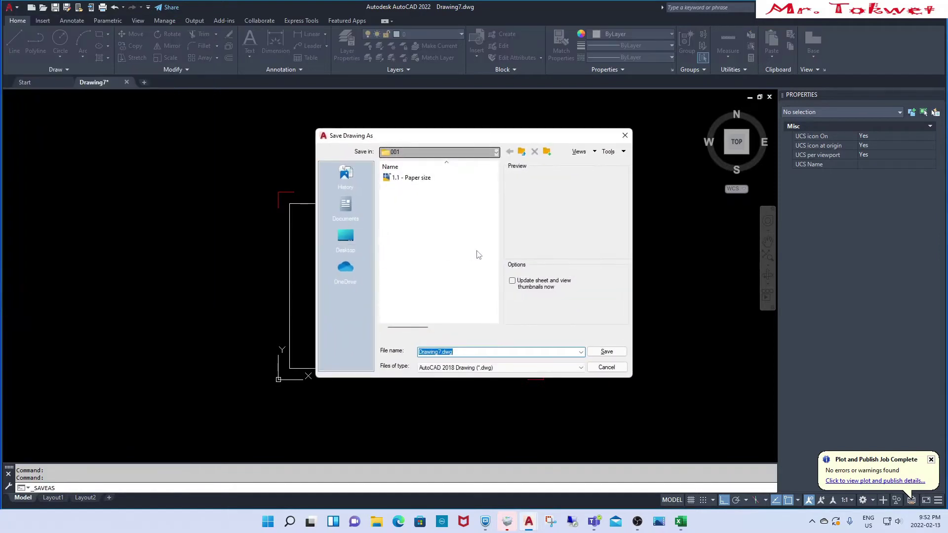
left_click(522, 152)
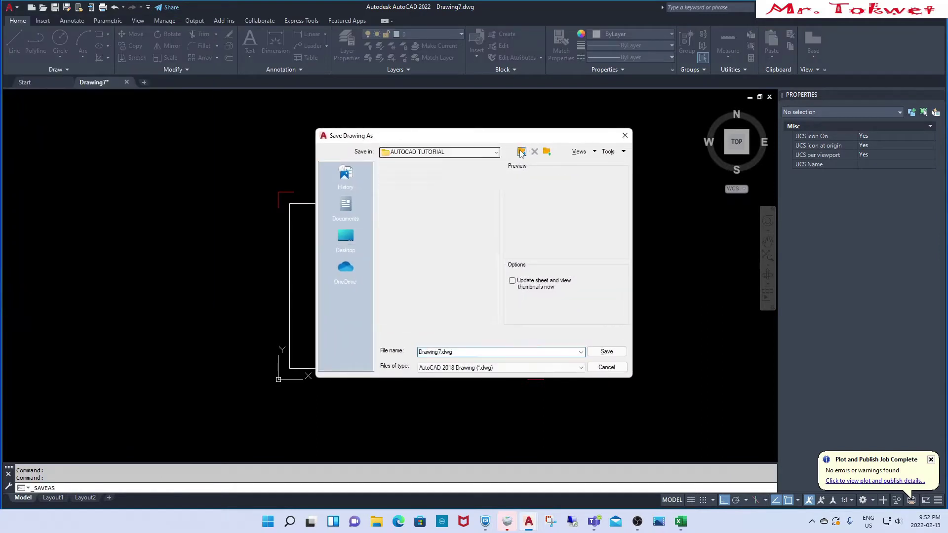
left_click(522, 153)
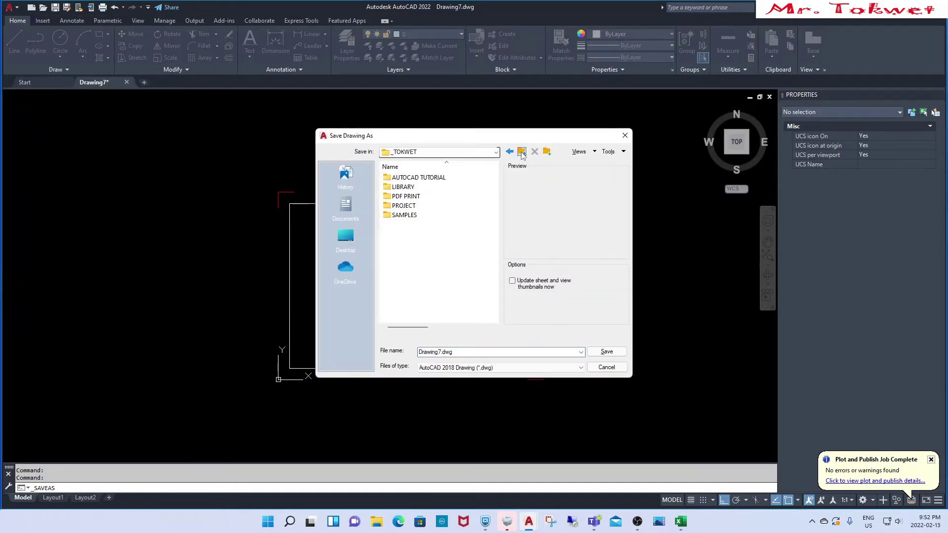
double_click(404, 187)
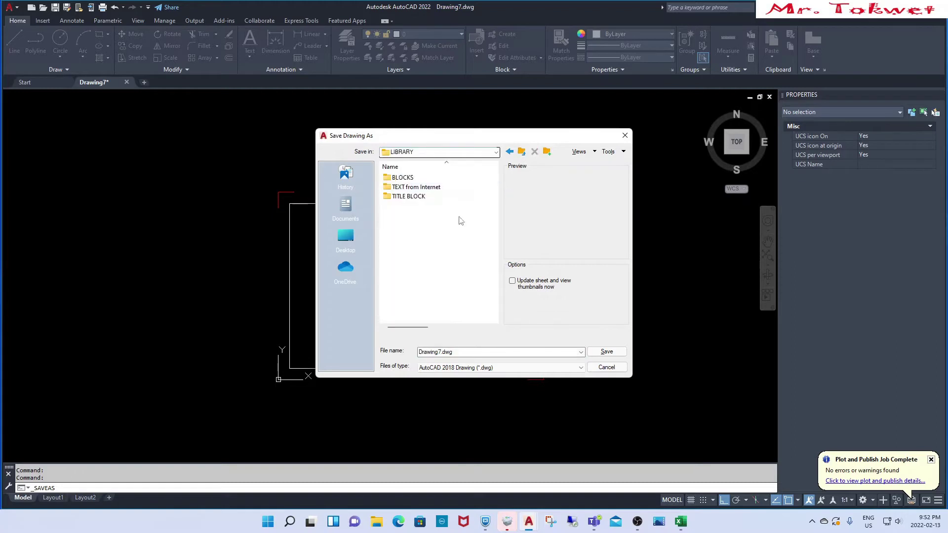
double_click(413, 197)
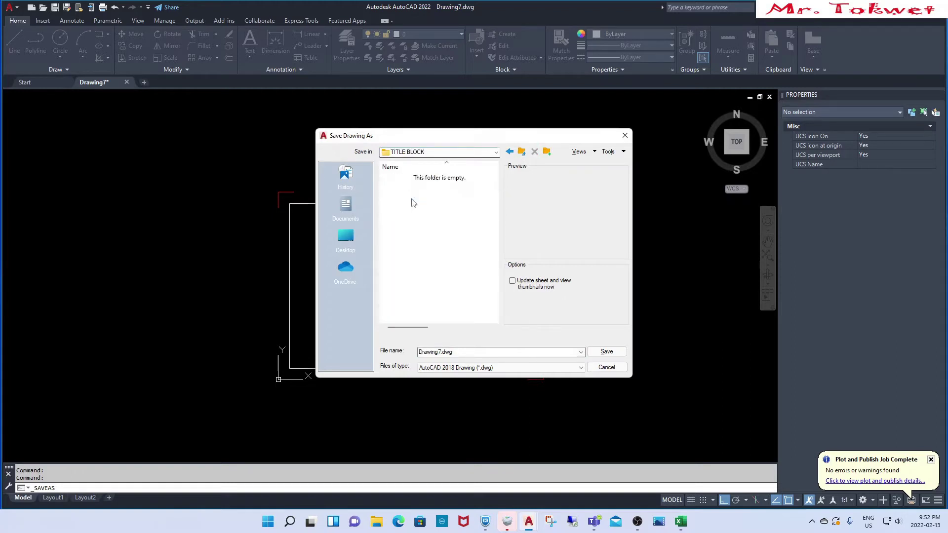
double_click(441, 352)
type("Title Block A0")
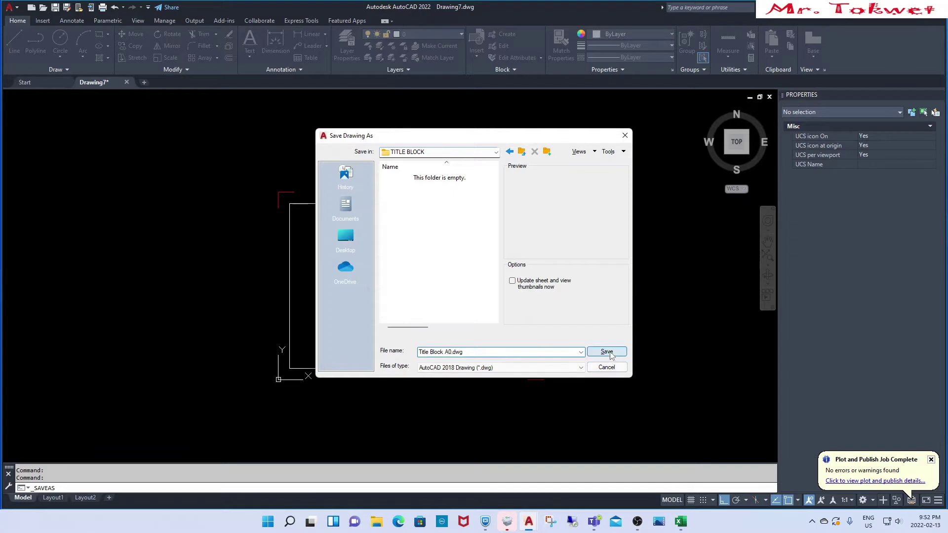
left_click(611, 355)
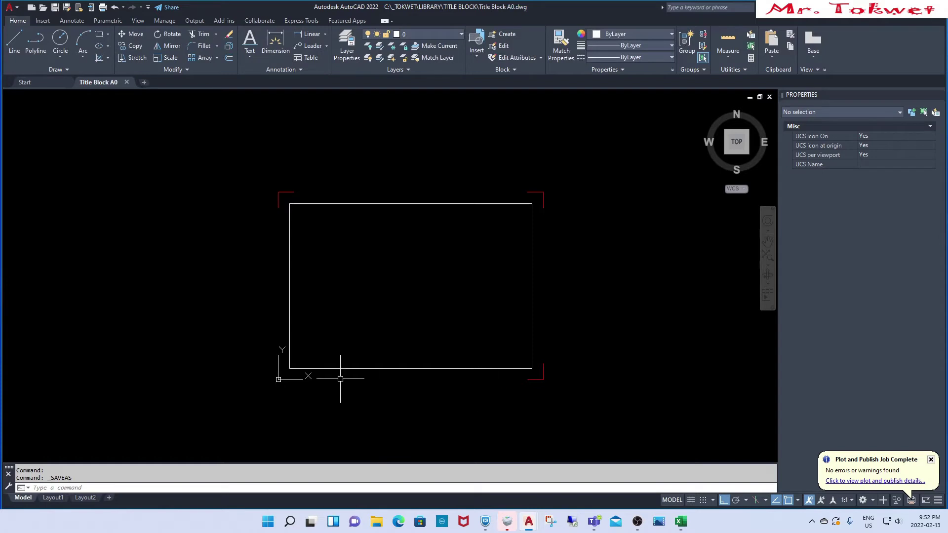
scroll(353, 377, "up", 3)
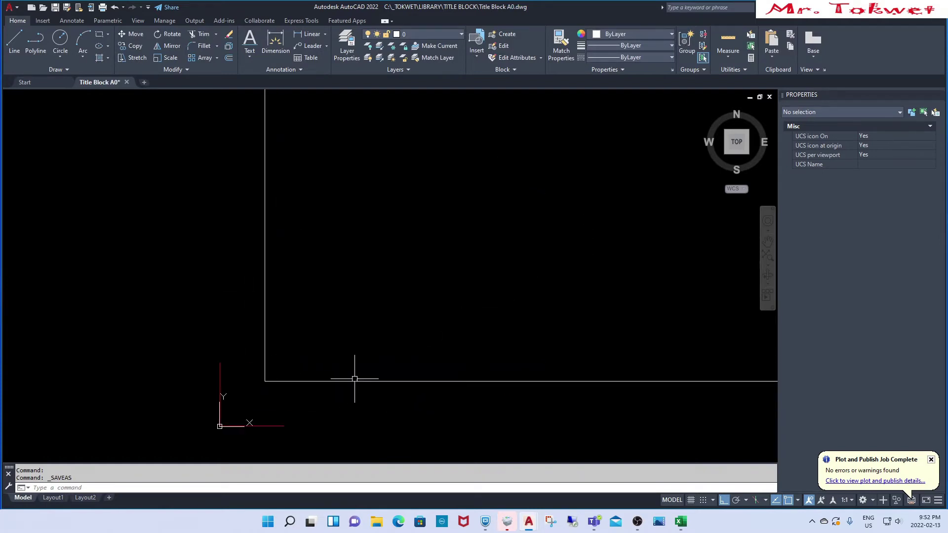
scroll(318, 391, "down", 1)
scroll(399, 406, "down", 1)
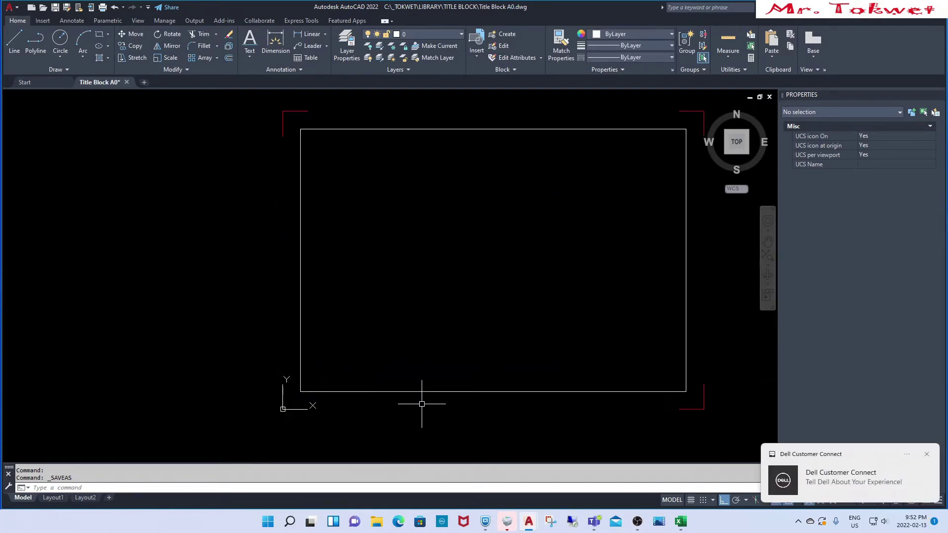
left_click(926, 454)
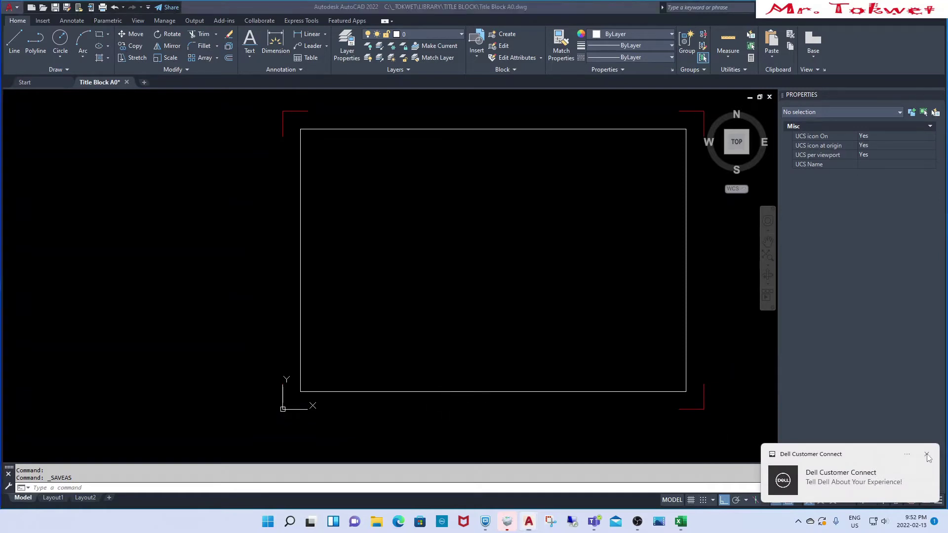
scroll(326, 371, "down", 2)
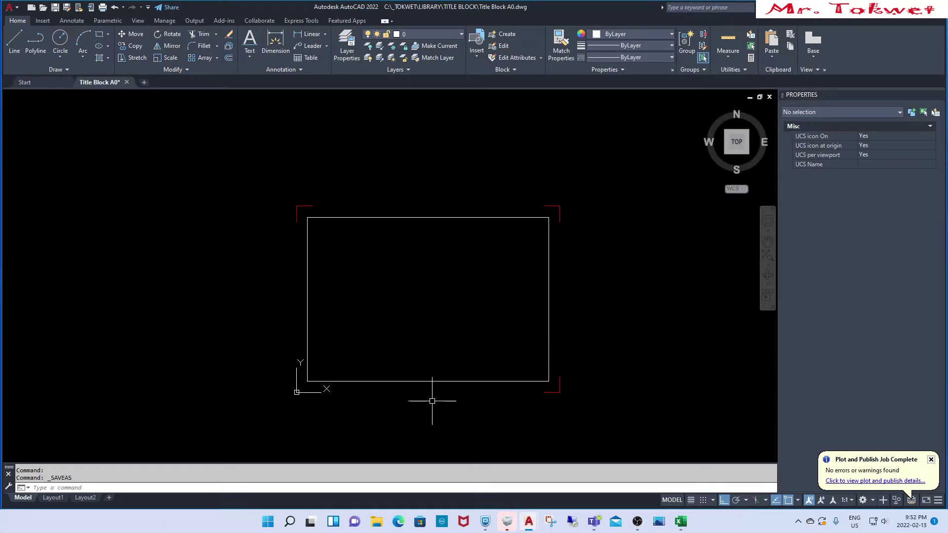
scroll(408, 401, "up", 2)
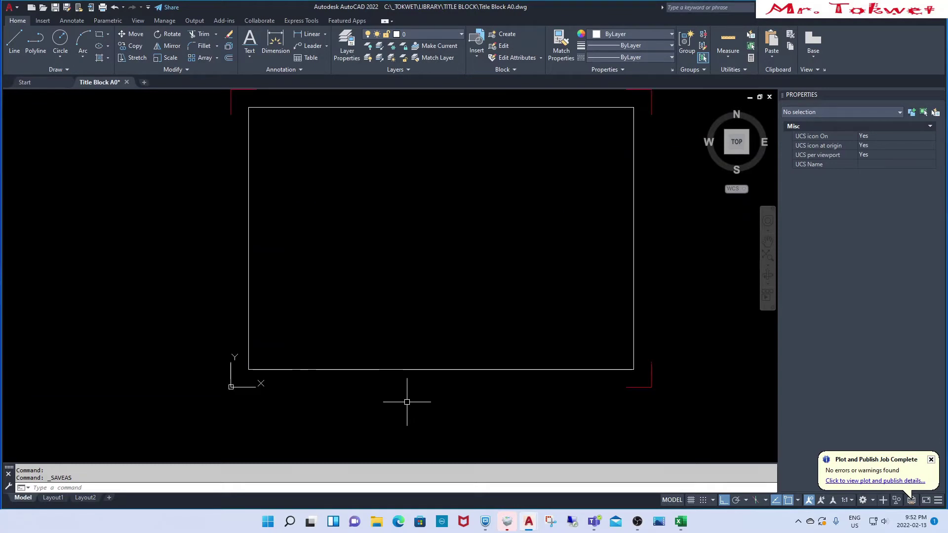
right_click(380, 376)
key("Escape")
key("Escape")
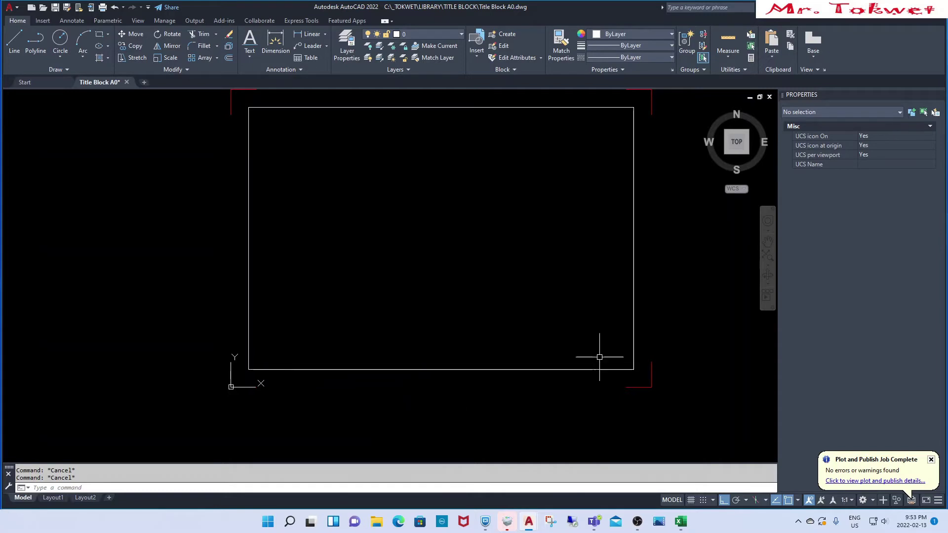
scroll(280, 381, "up", 2)
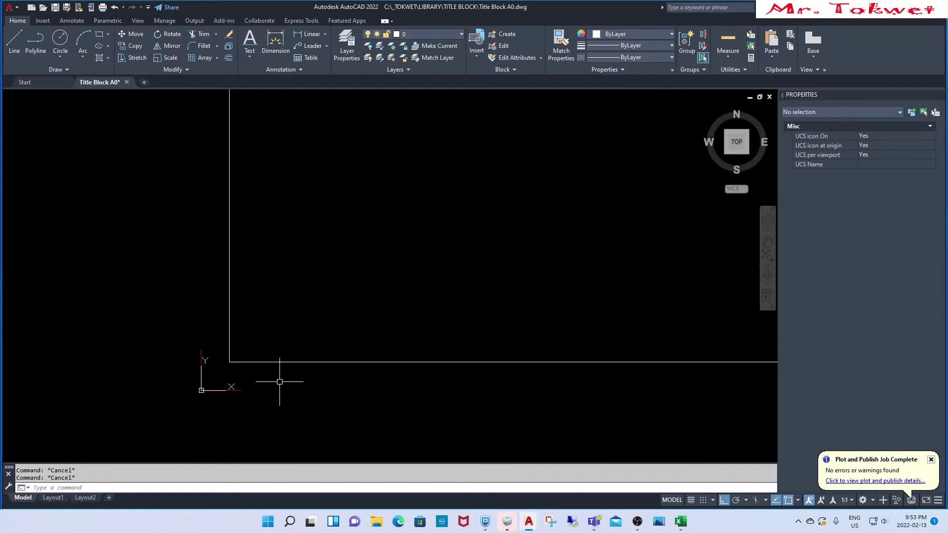
scroll(280, 382, "down", 2)
Offset the border's bottom edge 40 units upward to create the title strip line.
type("o")
key("Return")
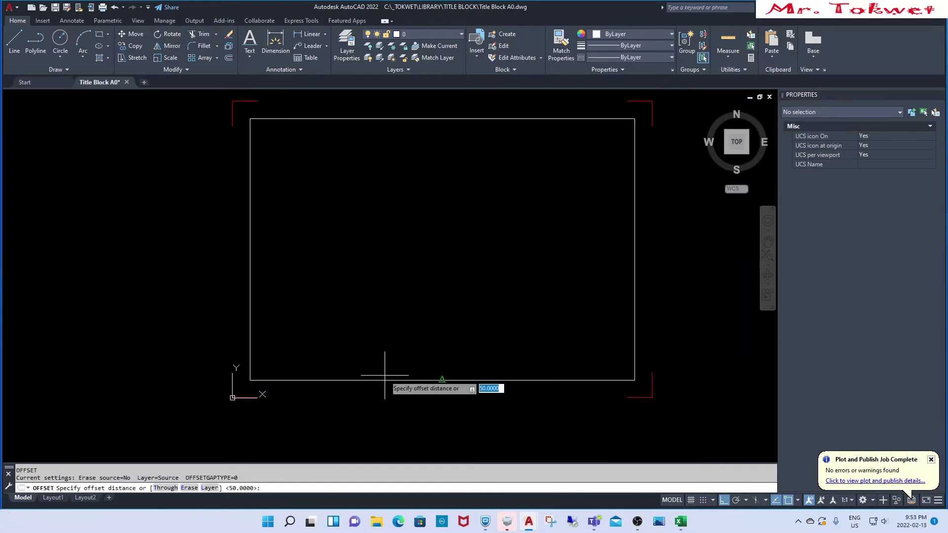
key("Escape")
type("o")
key("Return")
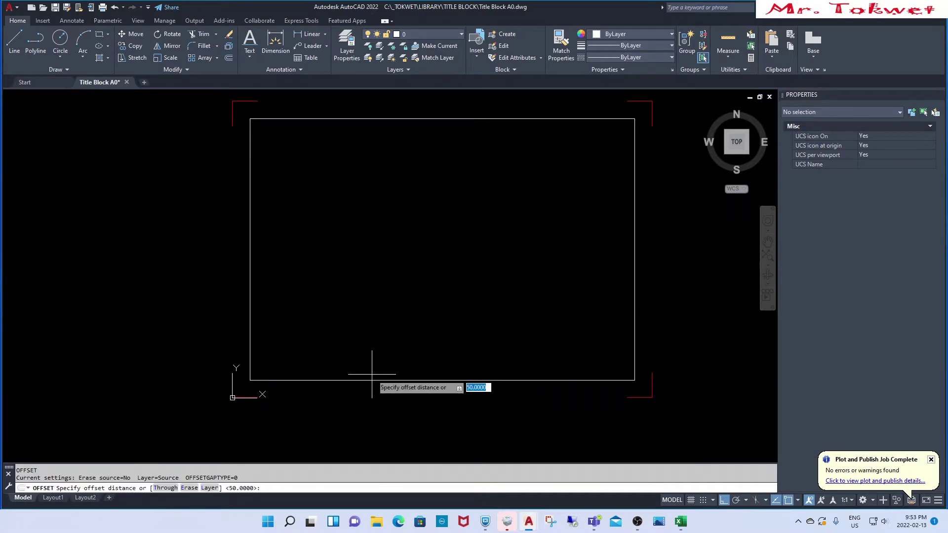
type("40")
key("Return")
left_click(370, 380)
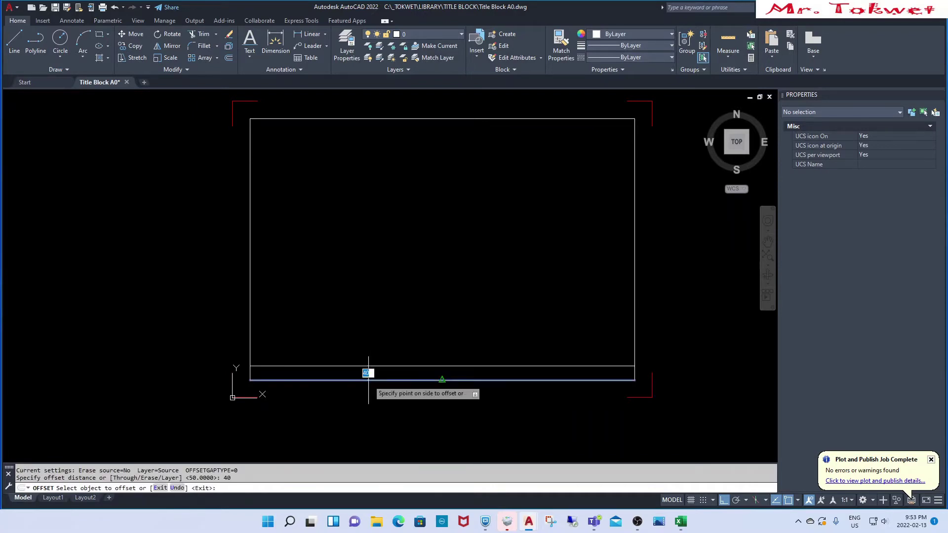
scroll(274, 381, "up", 6)
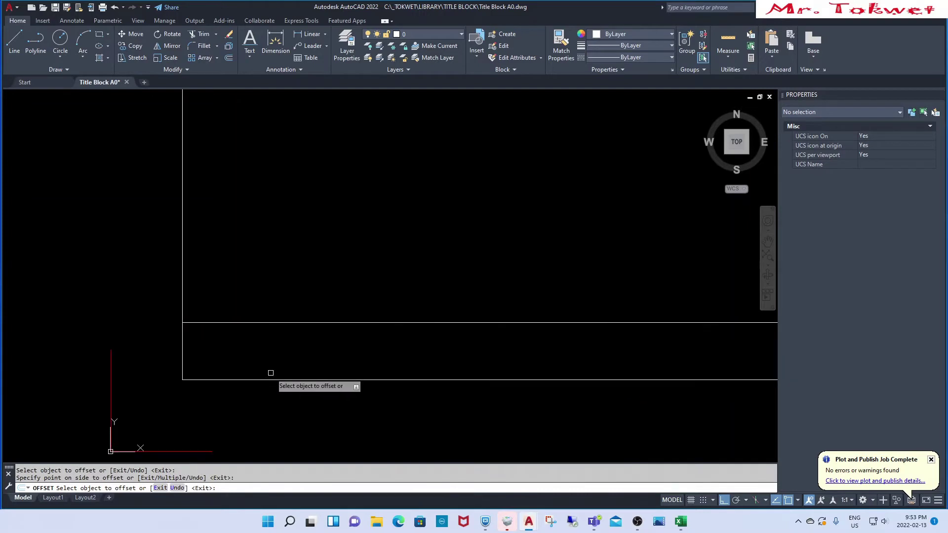
scroll(270, 372, "up", 2)
key("Return")
scroll(296, 355, "down", 3)
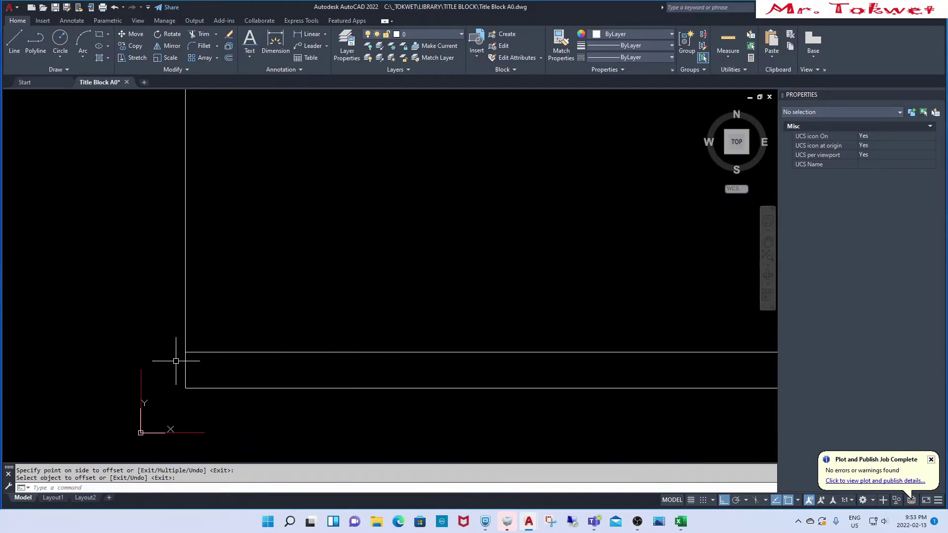
scroll(180, 360, "down", 1)
scroll(324, 355, "down", 1)
scroll(301, 366, "up", 2)
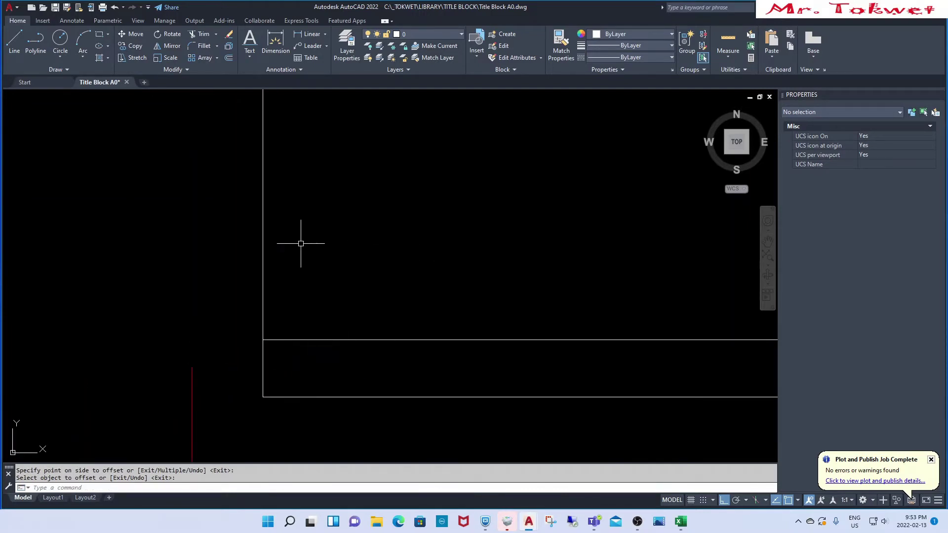
Place single-line text 'PROJECT TITLE' at height 3, rotation 0, inside the title strip.
left_click(251, 41)
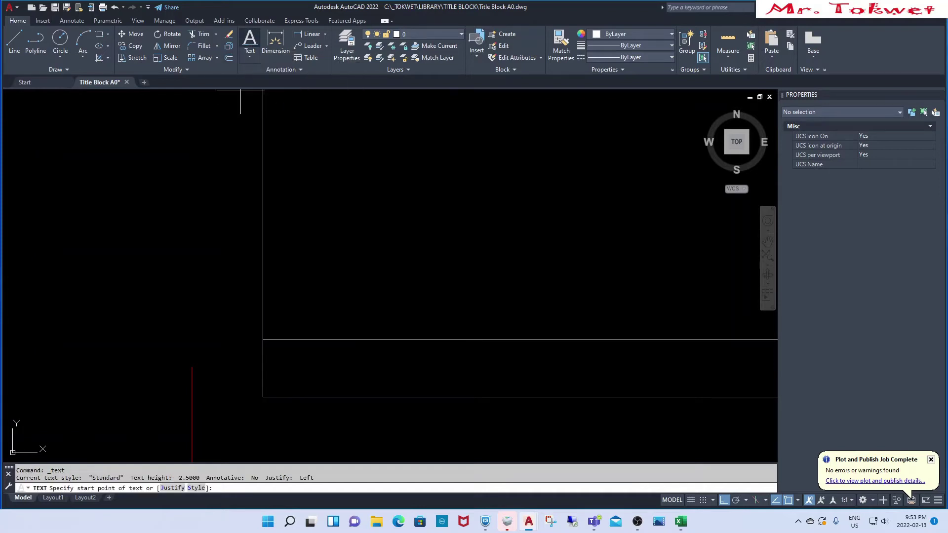
left_click(280, 356)
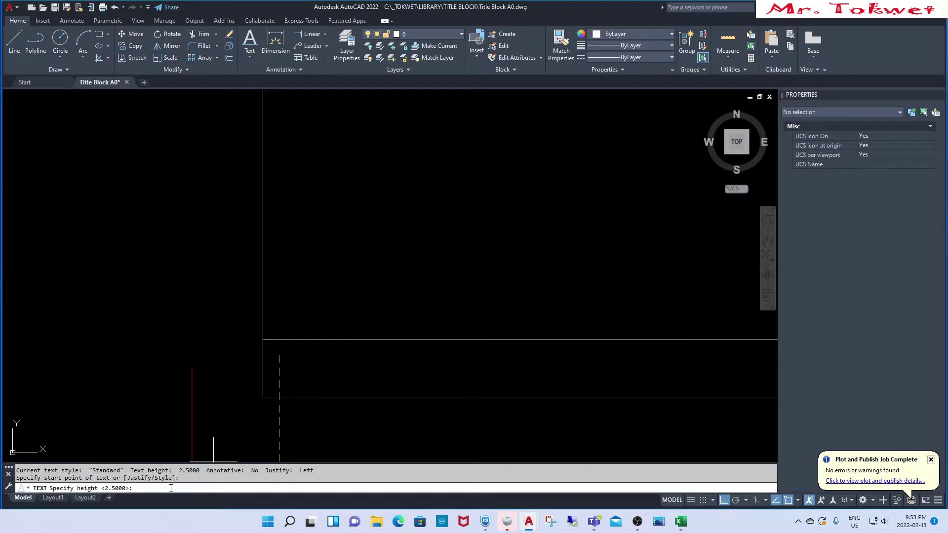
type("3")
key("Return")
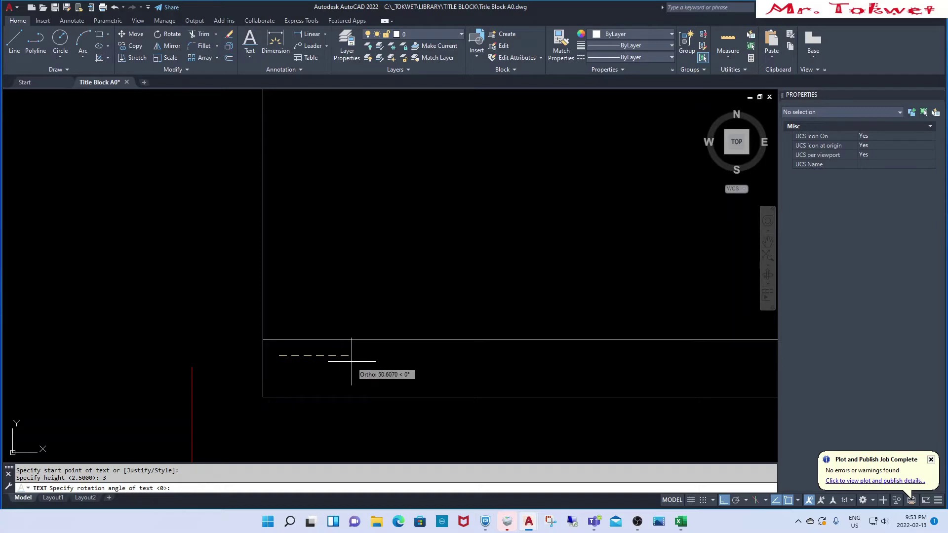
left_click(475, 368)
type("PROJECT T")
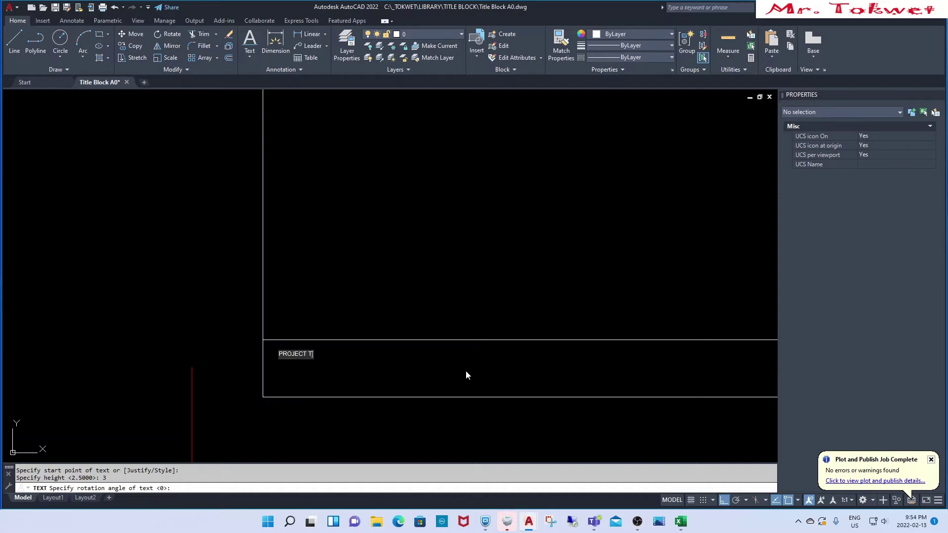
type("ITL")
type("E")
left_click(437, 263)
scroll(306, 364, "up", 5)
key("Escape")
key("Escape")
scroll(284, 318, "down", 3)
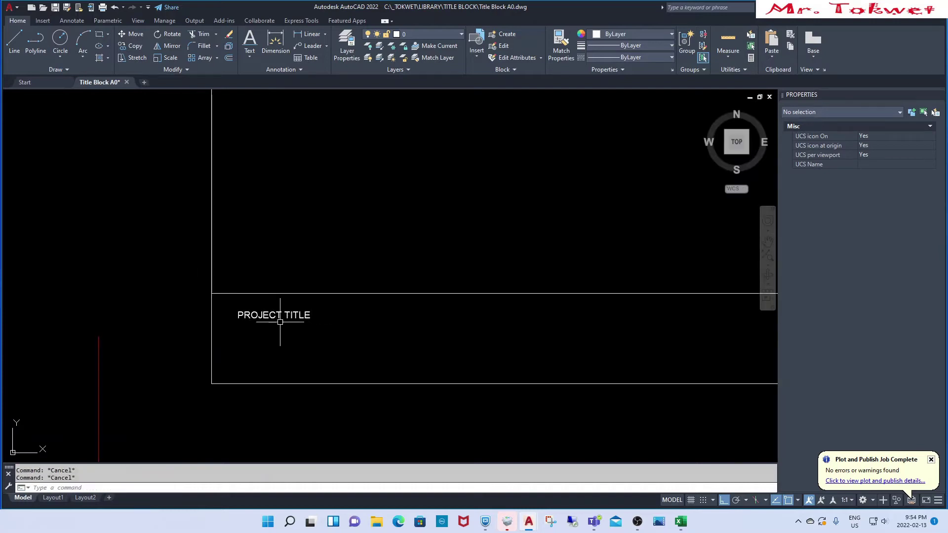
Begin an offset, entering a distance of 10.
type("o")
key("Return")
type("10")
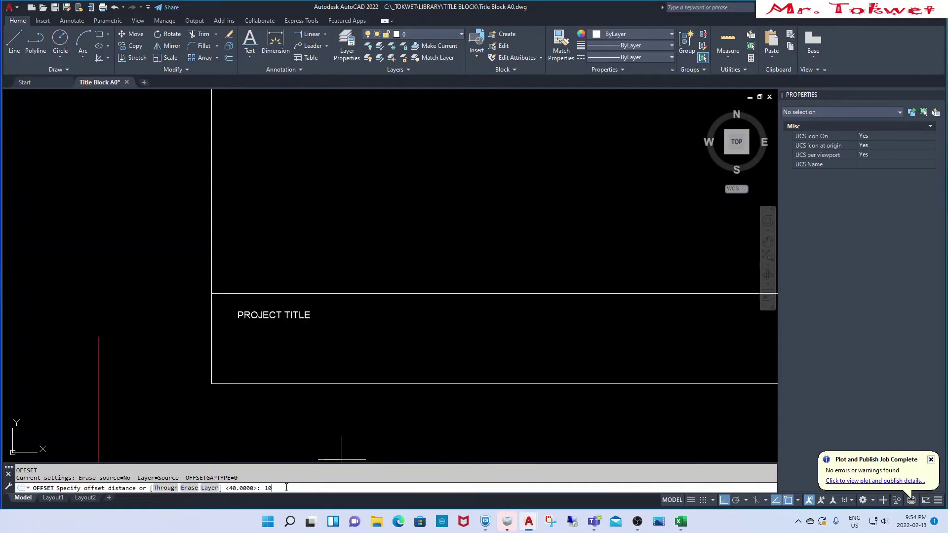
Offset the strip's top line 10 units down and move PROJECT TITLE toward the new band.
key("Return")
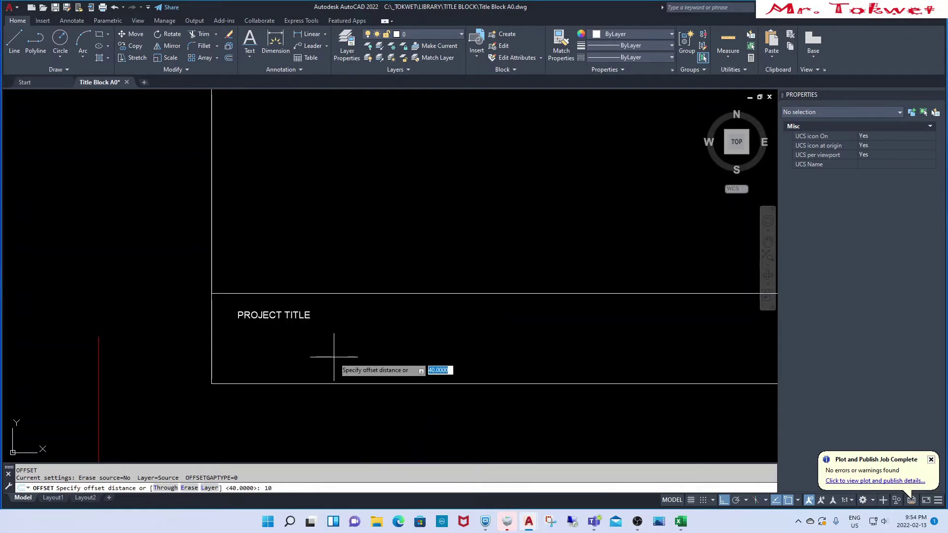
left_click(331, 294)
key("Escape")
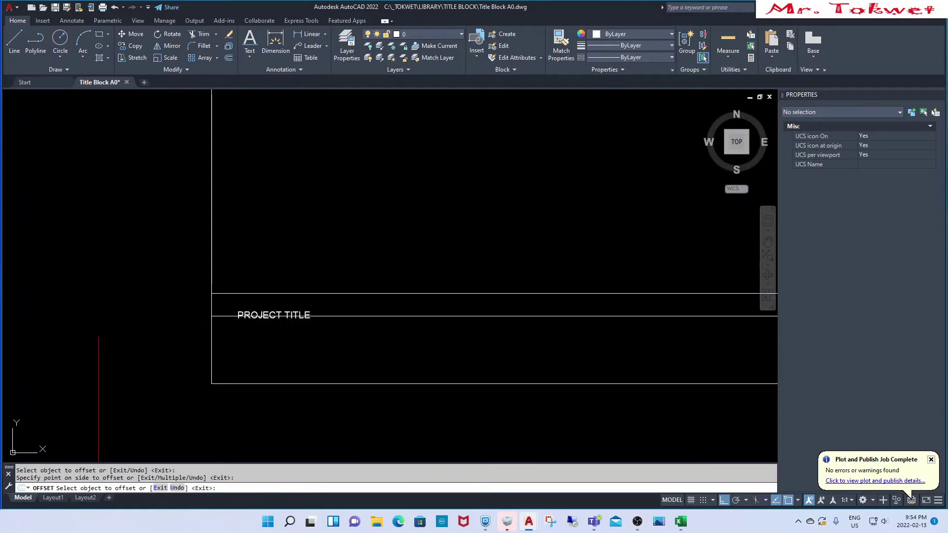
type("m")
key("Return")
left_click(231, 344)
left_click(411, 224)
scroll(230, 340, "up", 3)
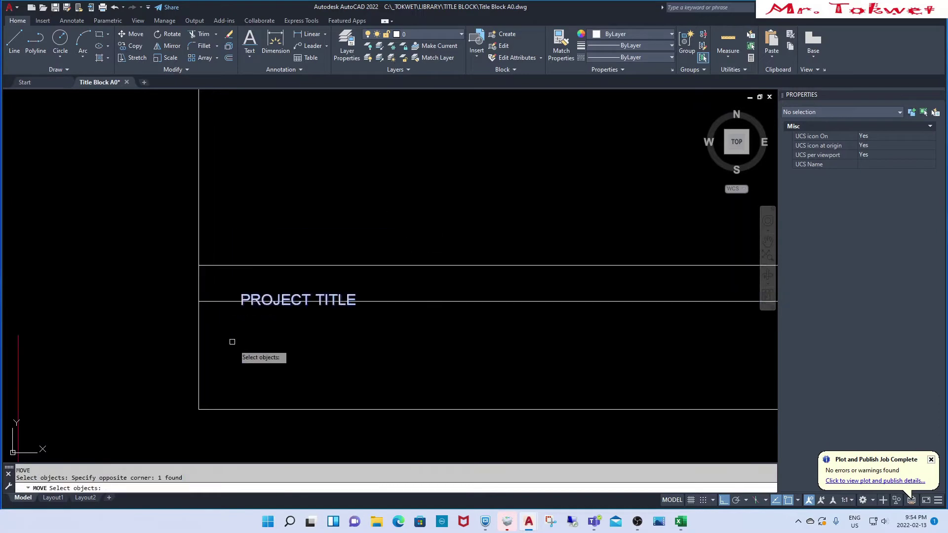
key("Return")
left_click(323, 316)
left_click(353, 283)
Move PROJECT TITLE again so it sits inside the 10-unit band.
key("Return")
left_click(355, 249)
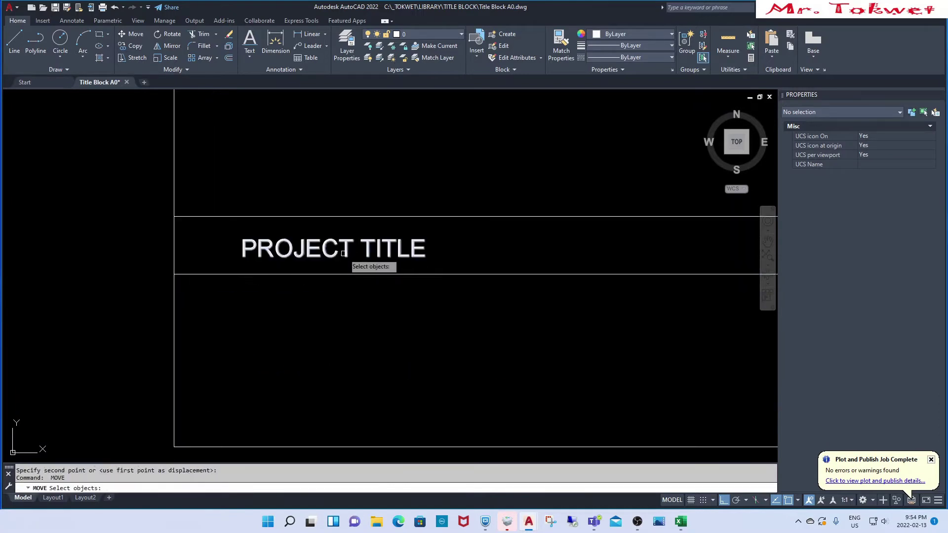
key("Return")
left_click(351, 340)
left_click(314, 339)
scroll(256, 339, "down", 2)
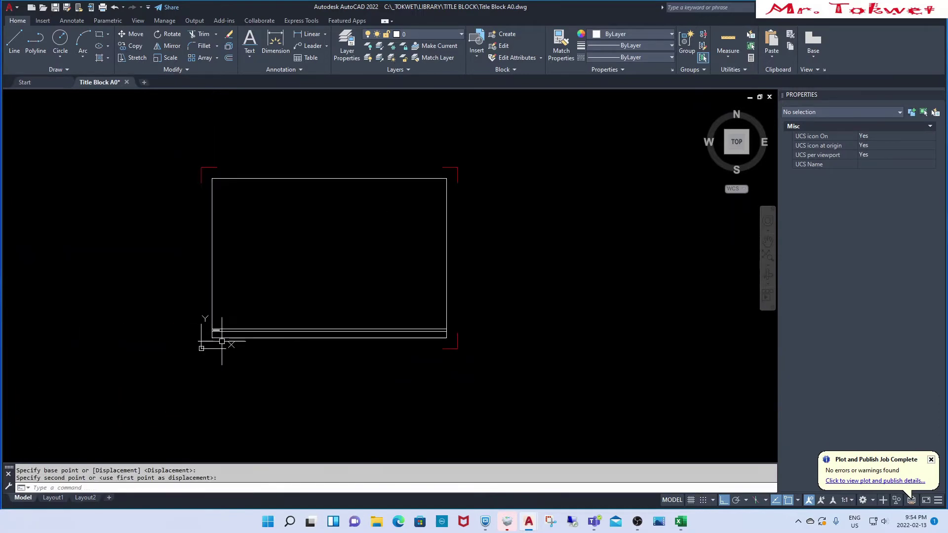
scroll(237, 339, "down", 2)
key("Escape")
scroll(222, 328, "up", 4)
key("Escape")
scroll(192, 359, "up", 4)
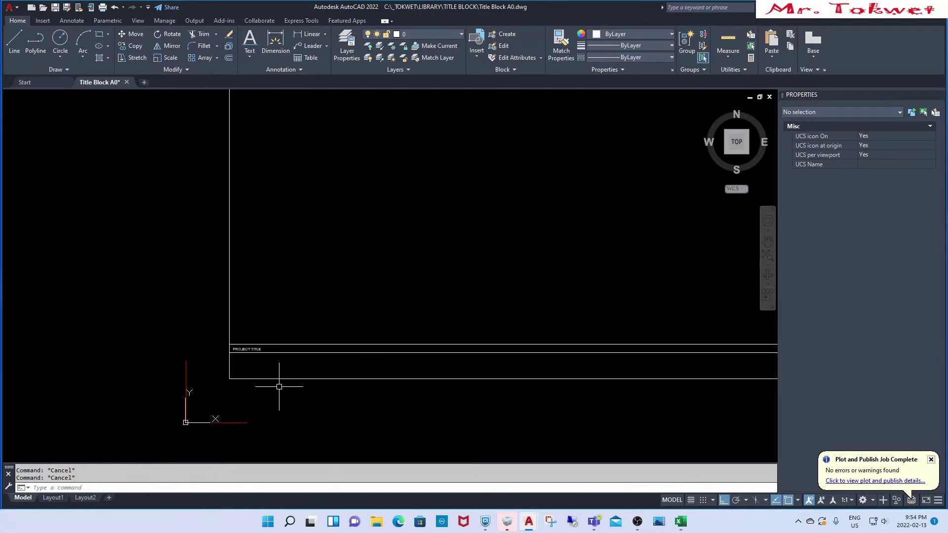
Quick-save the drawing with QSAVE.
type("QSAVE")
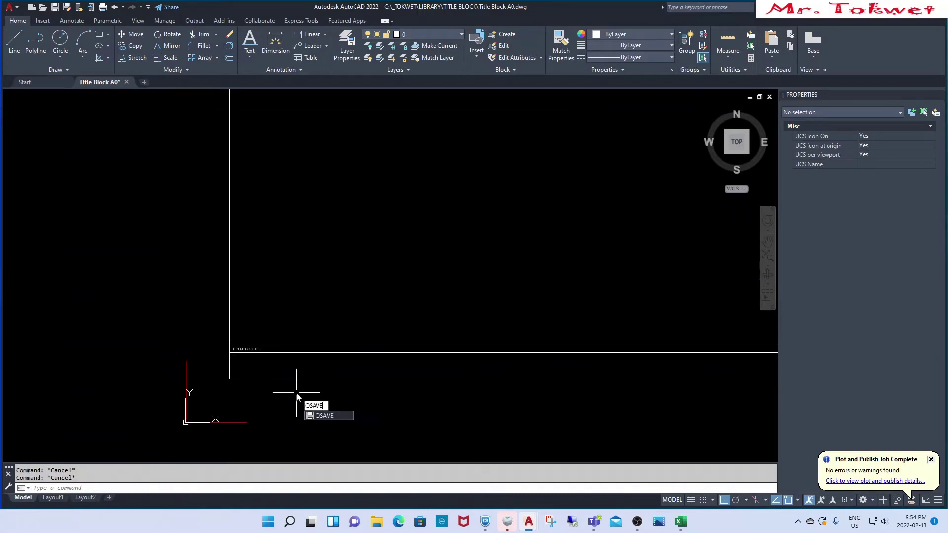
key("Return")
scroll(262, 390, "down", 4)
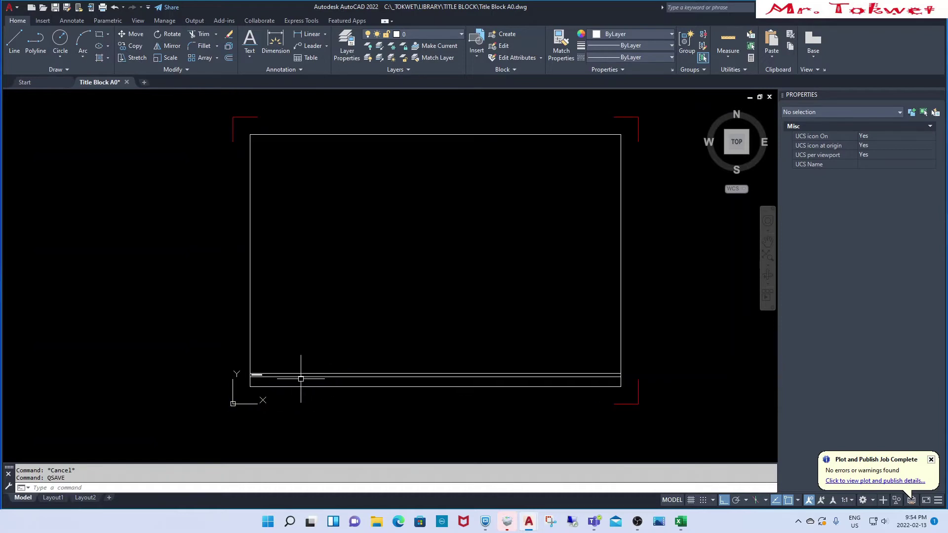
middle_click_drag(271, 411, 267, 419)
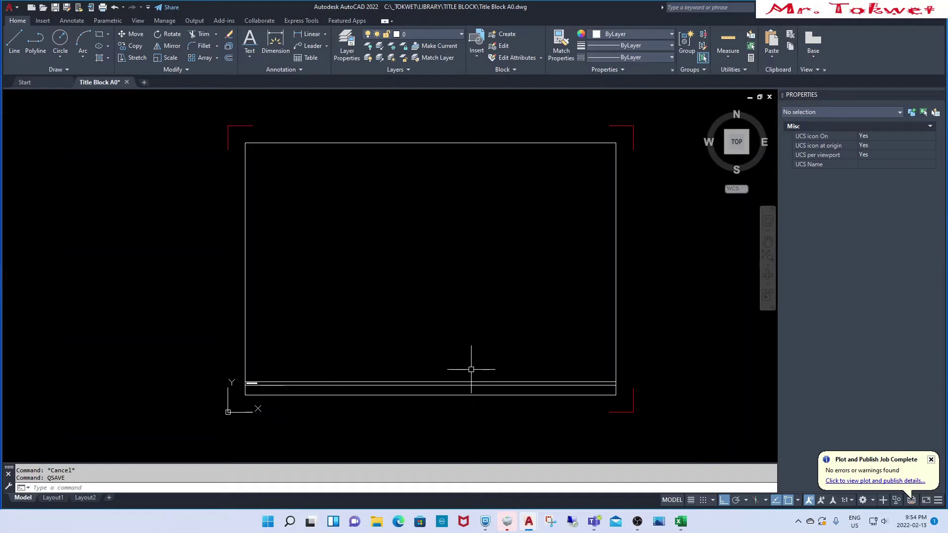
Draw a thin rectangle along the bottom of the inner border and check the whole frame.
type("rec")
key("Return")
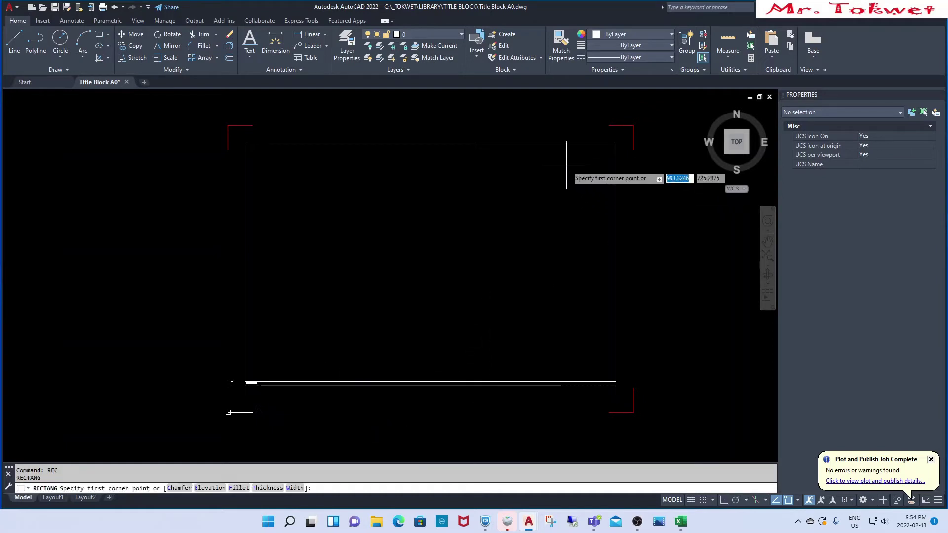
left_click(569, 154)
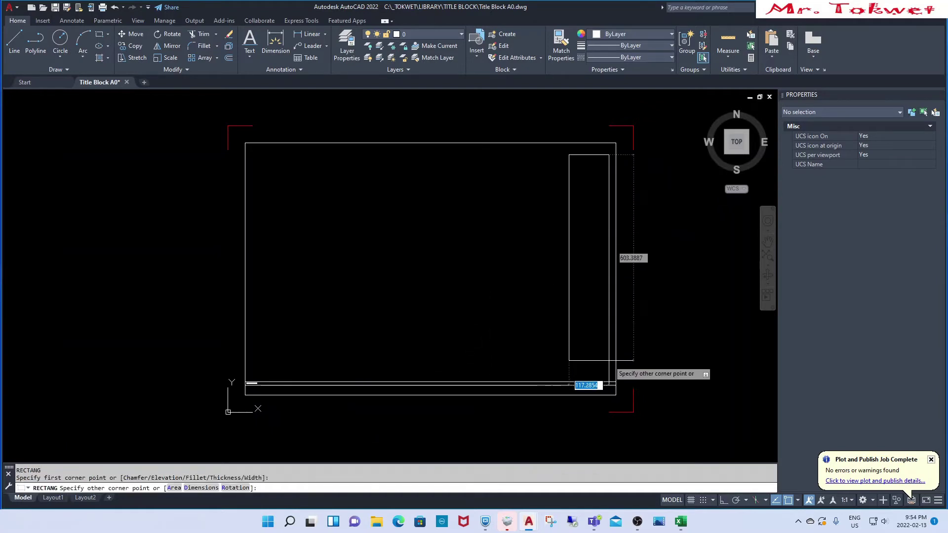
scroll(606, 353, "up", 4)
scroll(610, 419, "down", 3)
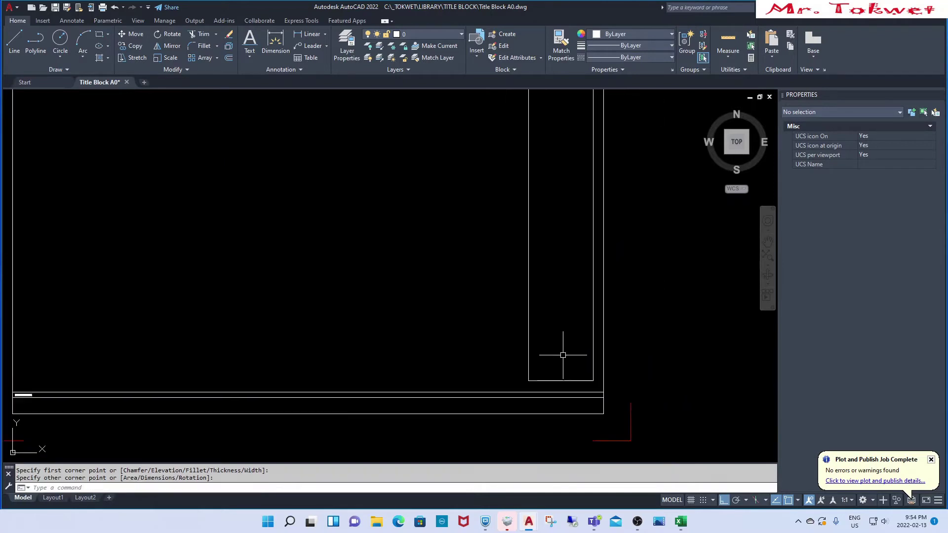
scroll(561, 349, "down", 3)
left_click(568, 390)
scroll(561, 264, "up", 2)
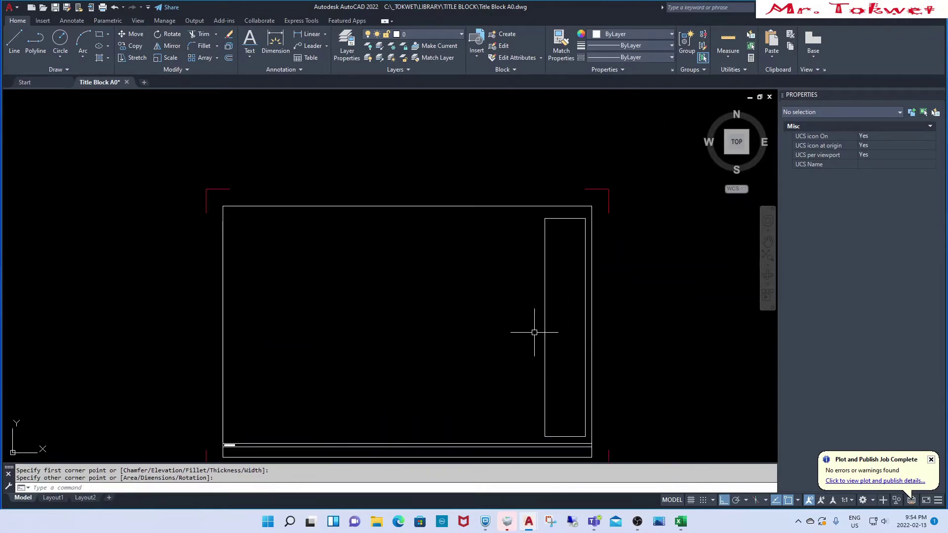
middle_click_drag(609, 372, 575, 336)
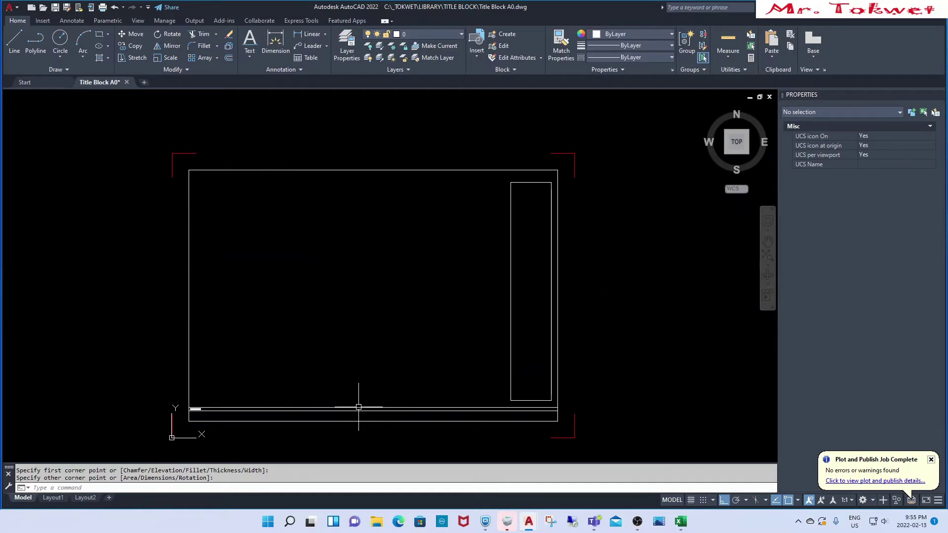
scroll(451, 389, "down", 2)
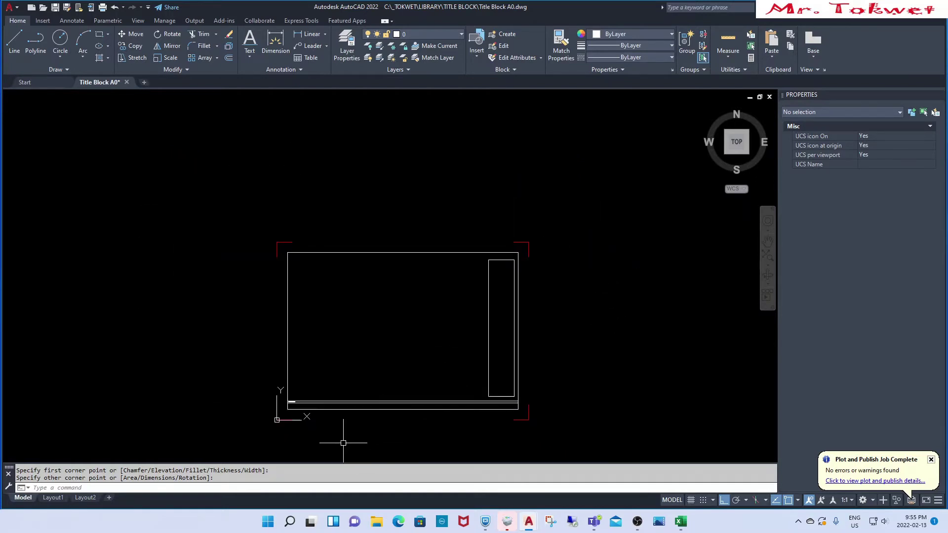
key("Escape")
key("Escape")
Quick-save the Title Block A0 drawing with QS.
type("QS")
key("Return")
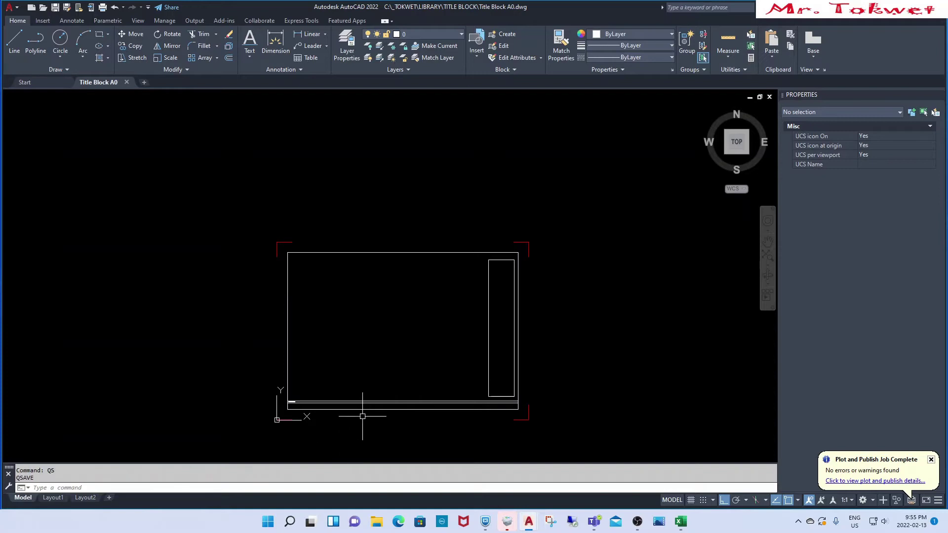
scroll(387, 428, "up", 2)
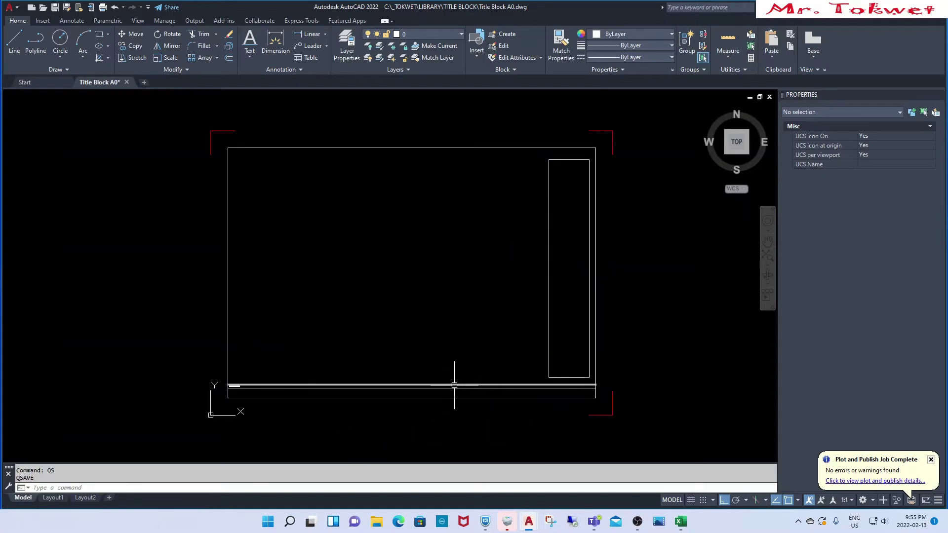
scroll(286, 329, "down", 2)
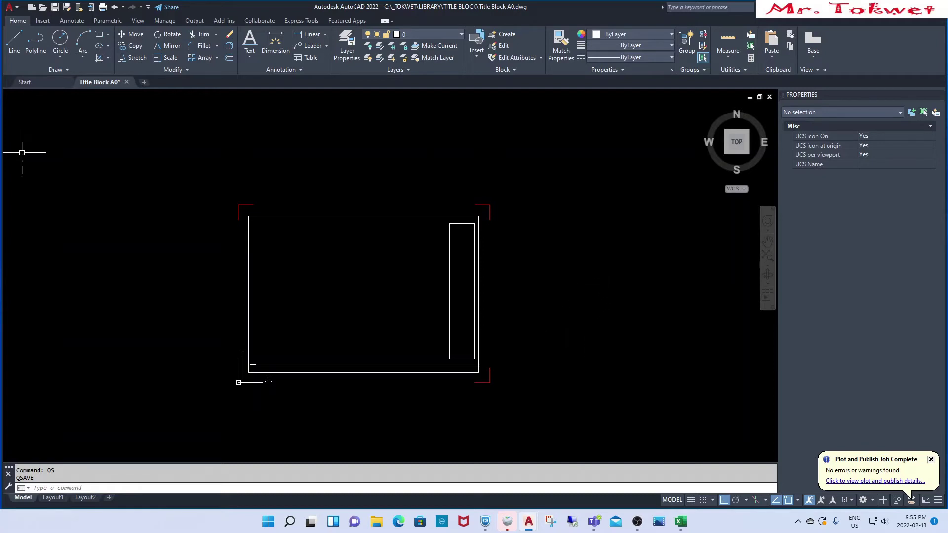
Save the drawing as Title Block A1.dwg, changing the name's ending from A0 to A1.
left_click(17, 10)
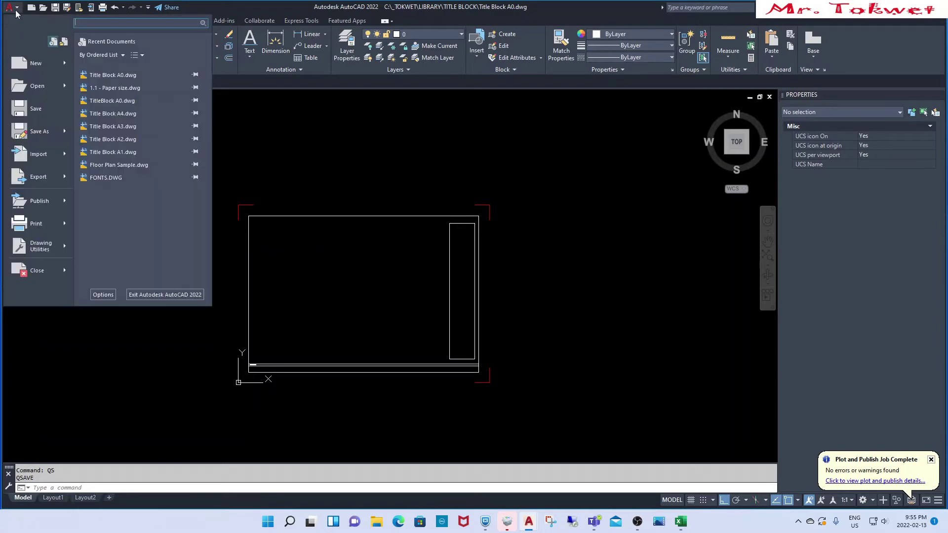
left_click(40, 132)
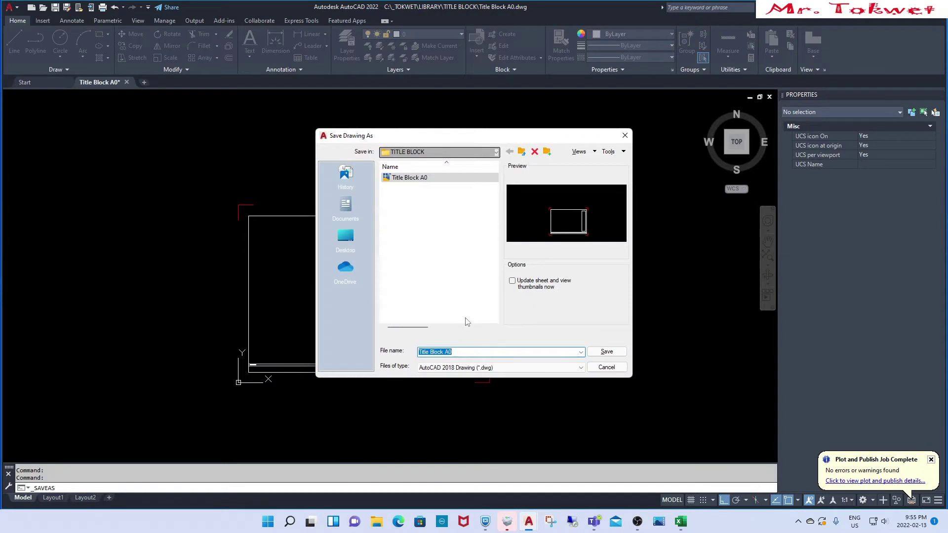
left_click(469, 352)
key("BackSpace")
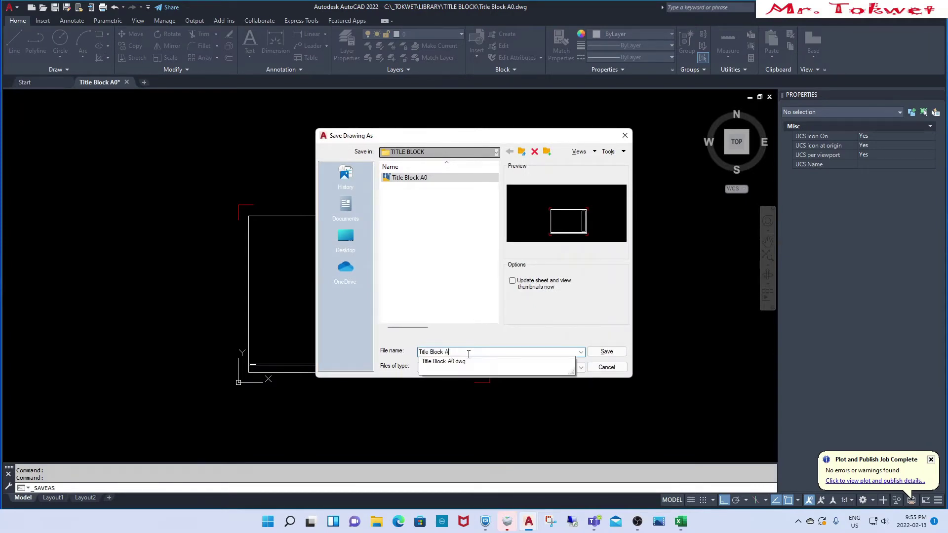
type("1")
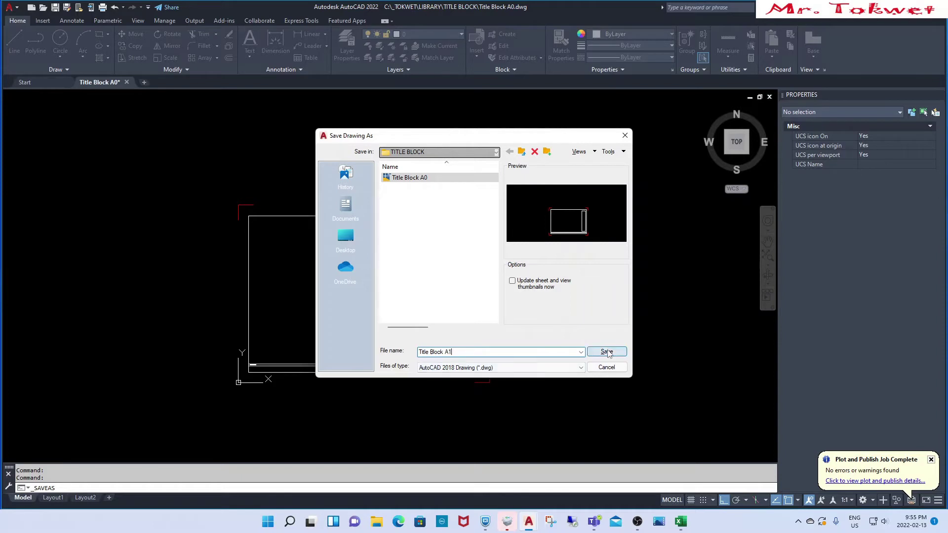
left_click(607, 352)
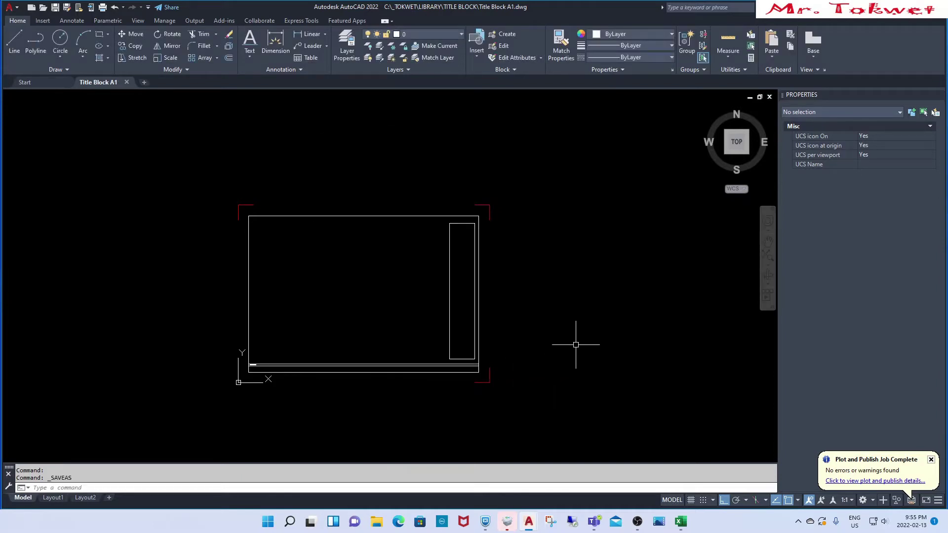
scroll(558, 343, "down", 1)
Draw a vertical line from the top-left corner mark down past the frame's bottom edge.
scroll(384, 376, "up", 2)
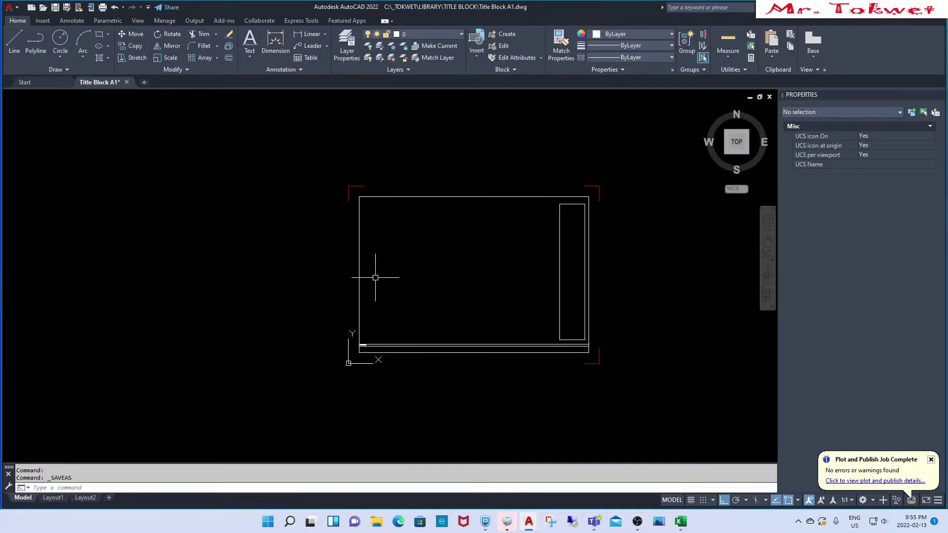
type("l")
key("Return")
left_click(349, 185)
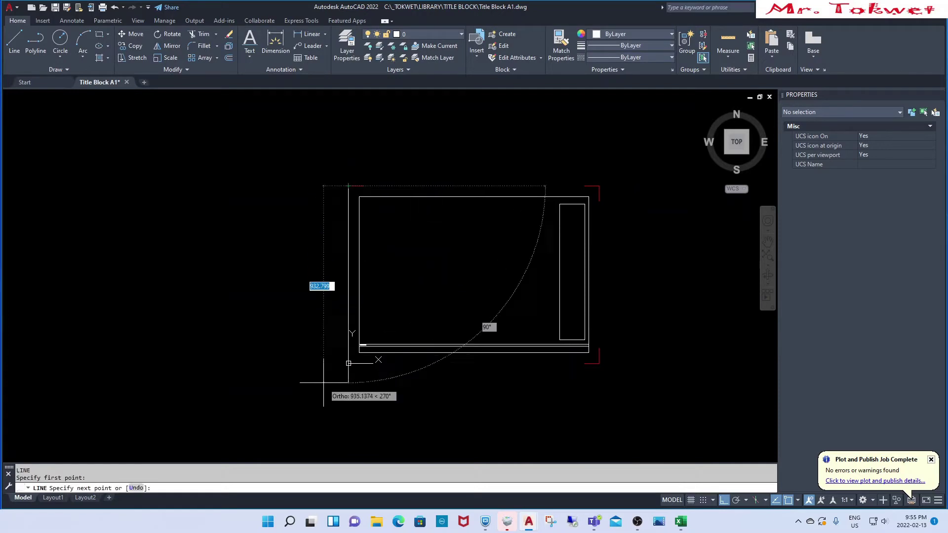
left_click(349, 401)
key("Escape")
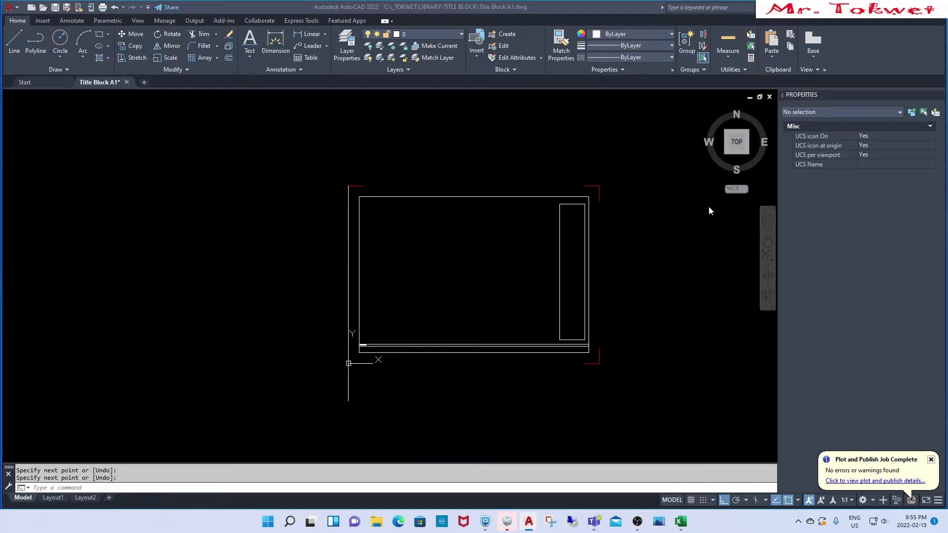
left_click(437, 393)
left_click(432, 409)
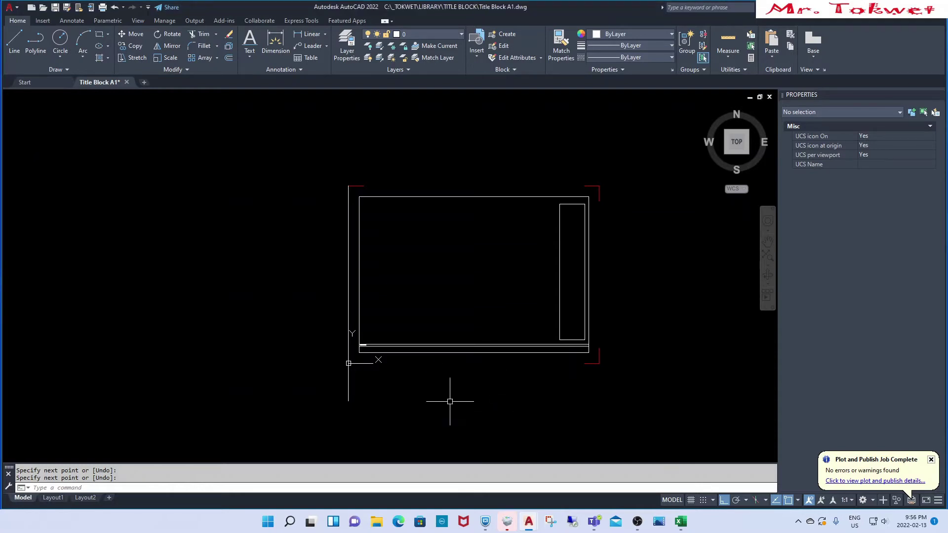
type("0")
Offset the left vertical line 841 units to the right.
key("Return")
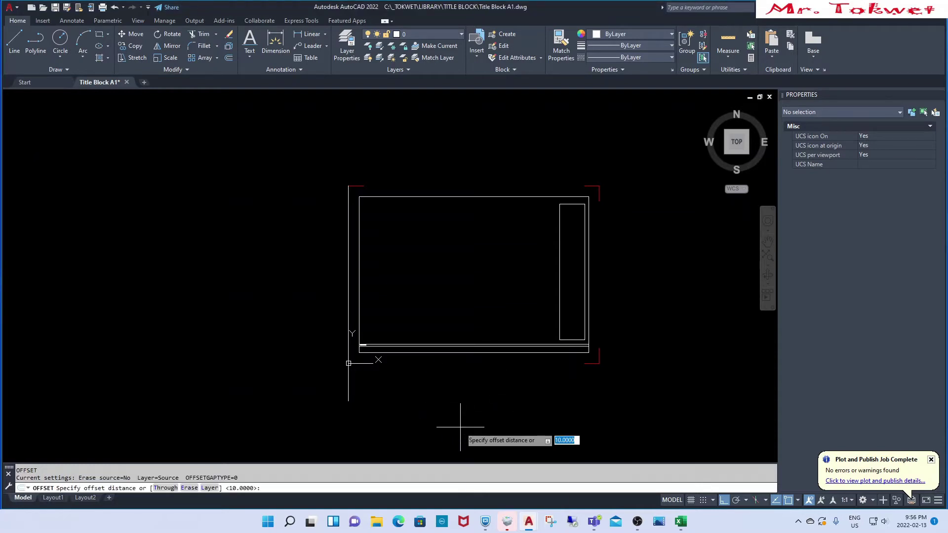
type("8")
key("Return")
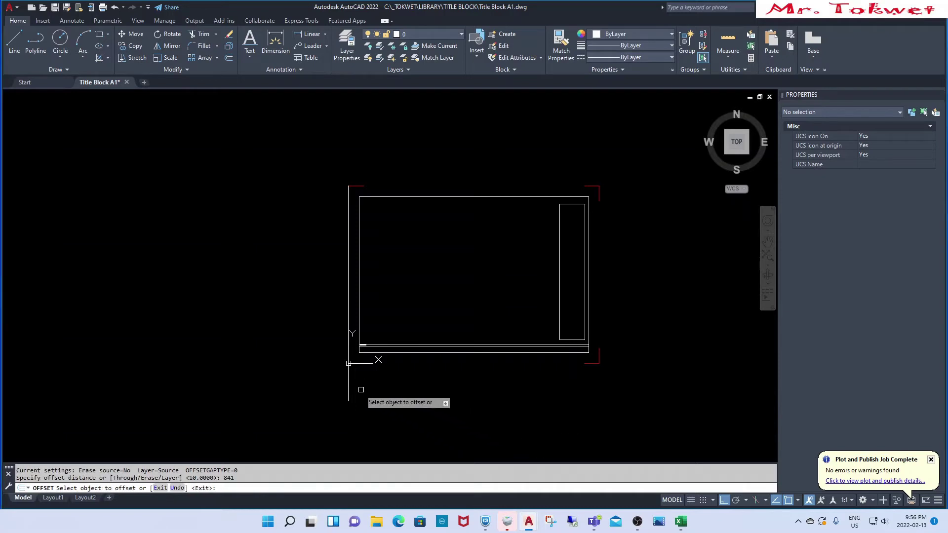
left_click(348, 385)
left_click(449, 392)
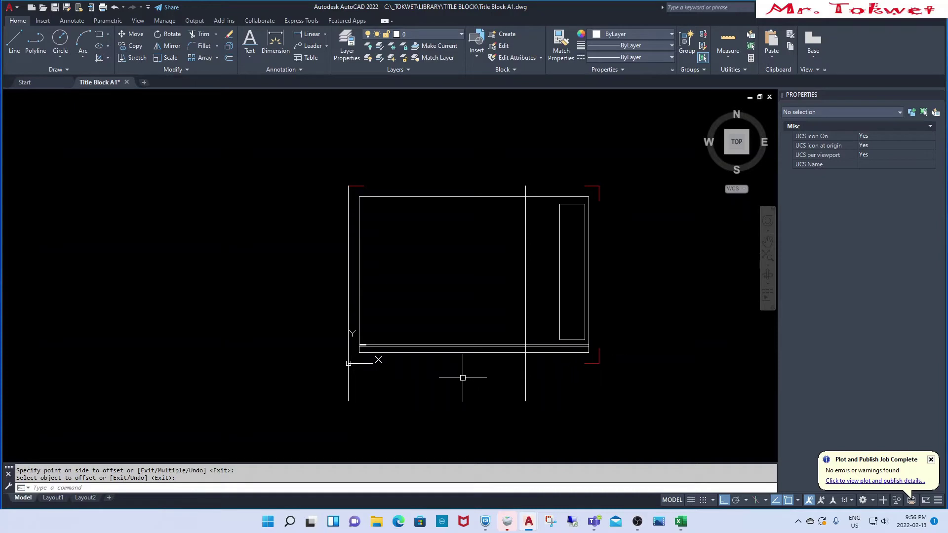
key("Return")
Draw a horizontal line across the bottom from the bottom-right corner leftward.
type("L")
key("Return")
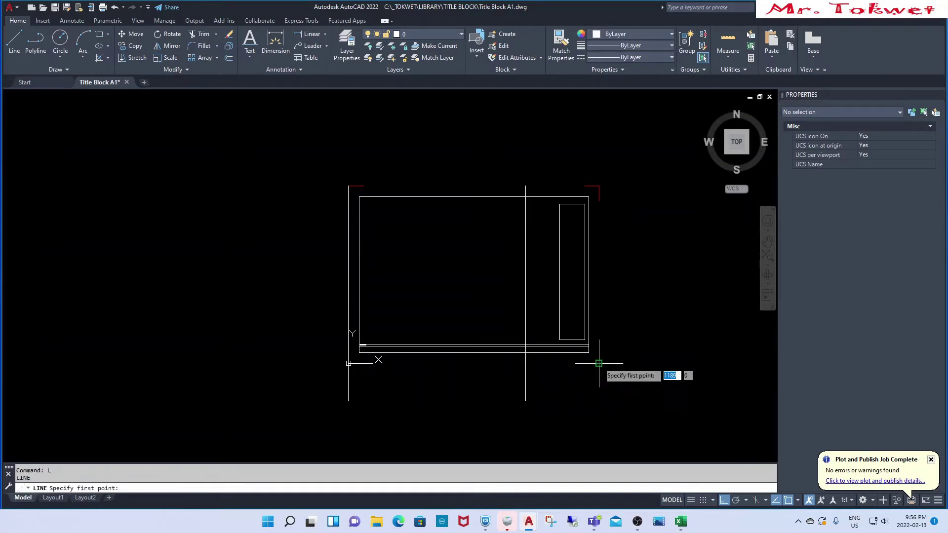
left_click(599, 363)
left_click(229, 363)
key("Return")
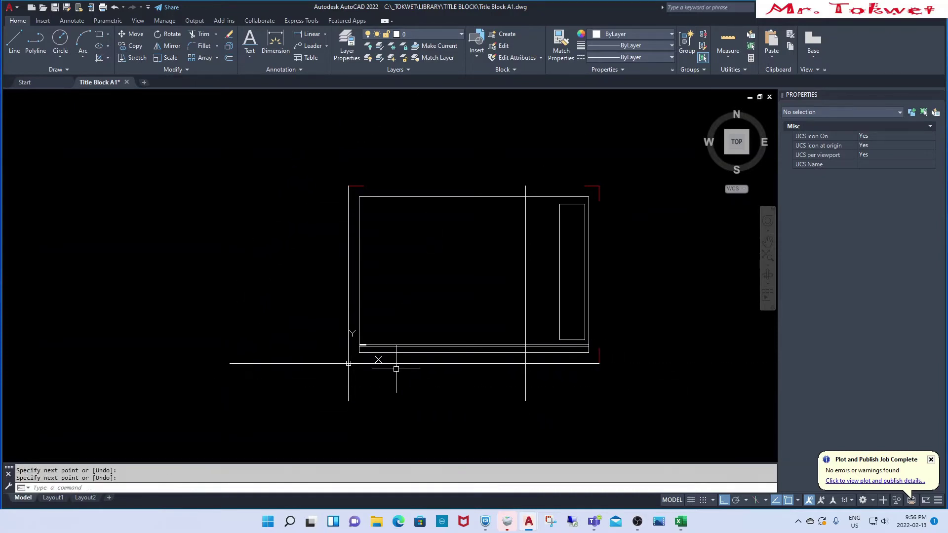
type("O")
Offset the bottom horizontal line 594 units upward.
key("Return")
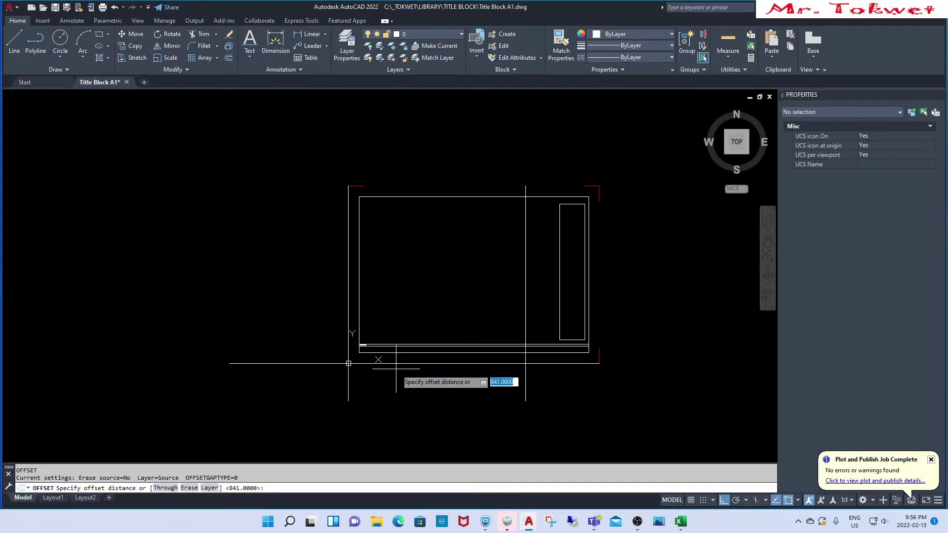
type("594")
key("Return")
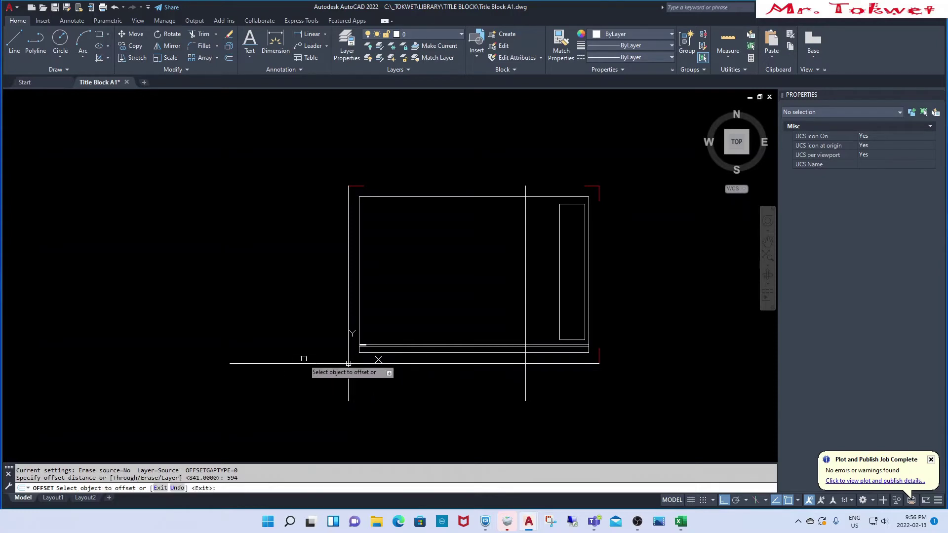
left_click(291, 364)
left_click(291, 262)
key("Escape")
key("Escape")
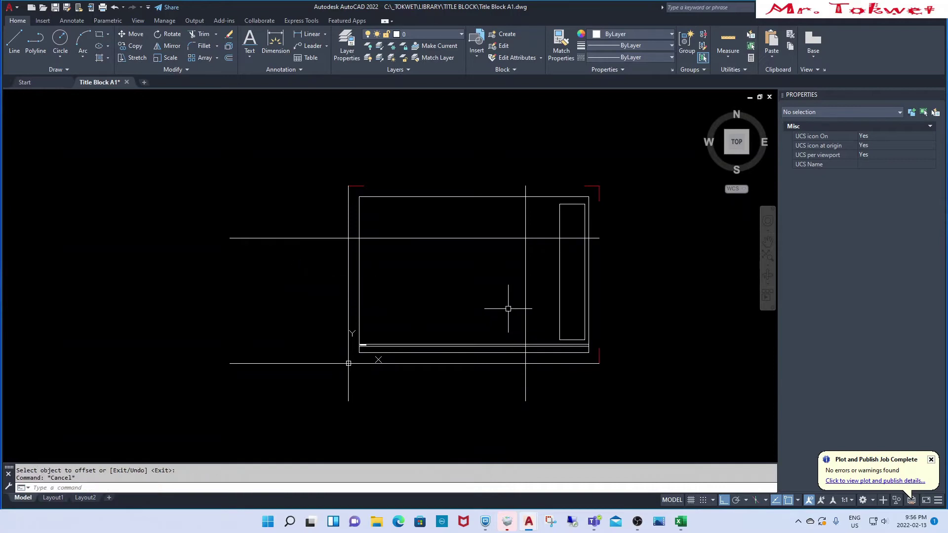
Abandon a fillet attempt and erase the original left and bottom lines.
type("f")
key("Return")
left_click(517, 238)
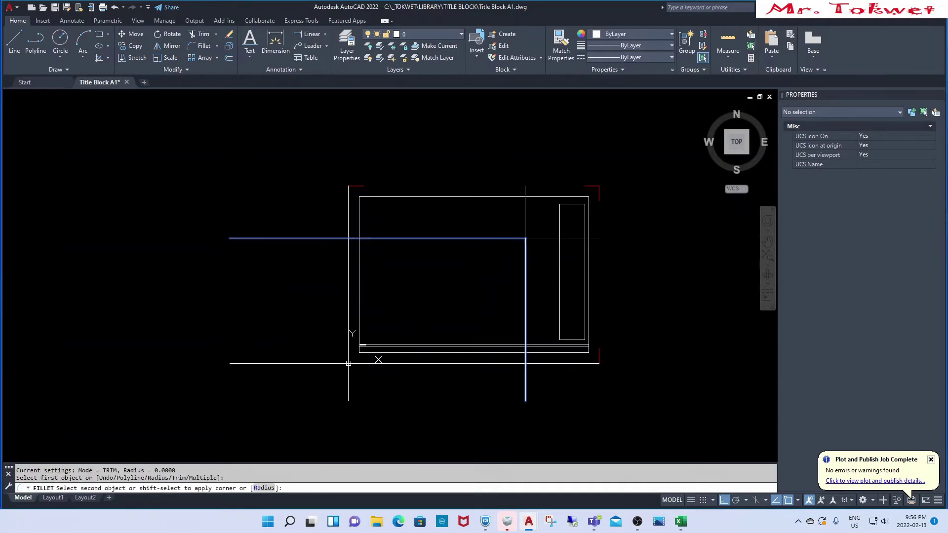
key("Escape")
key("Escape")
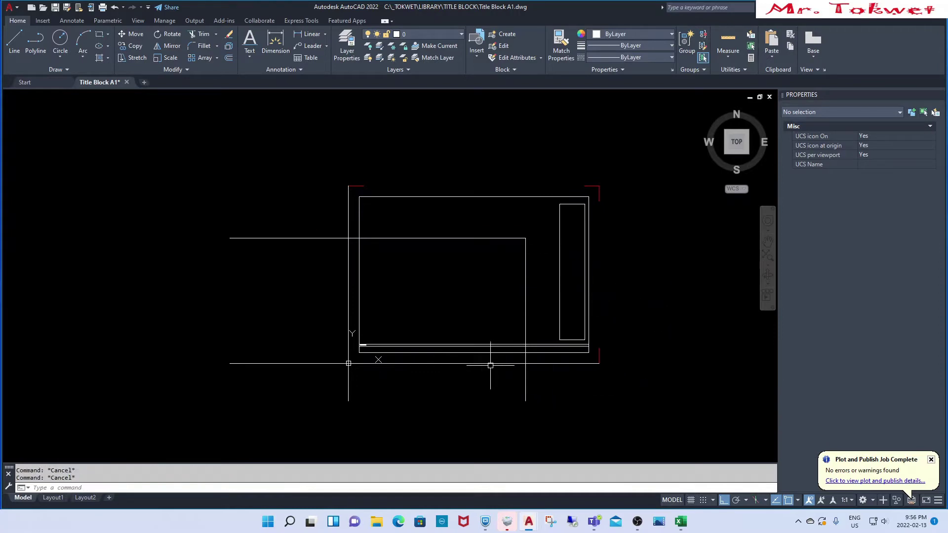
type("e")
key("Return")
key("Return")
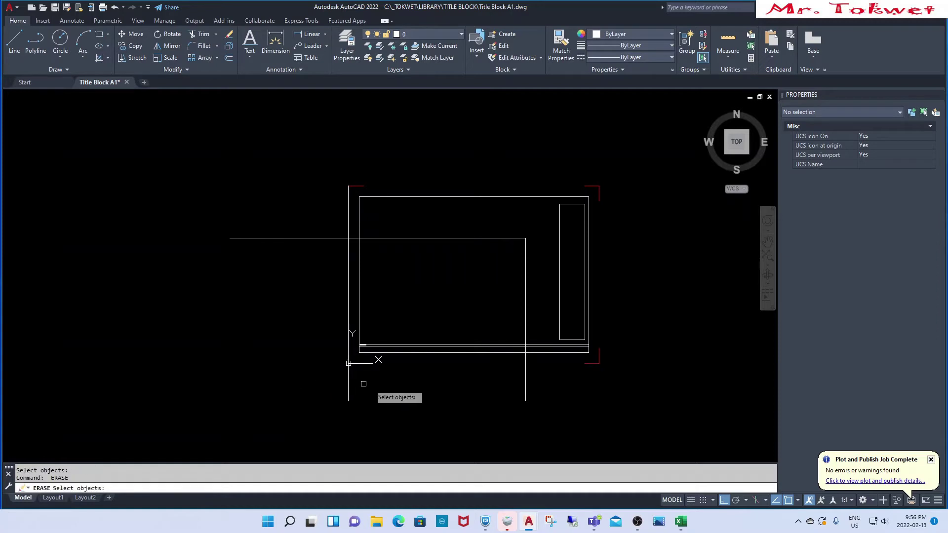
key("Escape")
Try moving the bottom-right corner mark with a perpendicular snap, cancelling without moving it.
type("m")
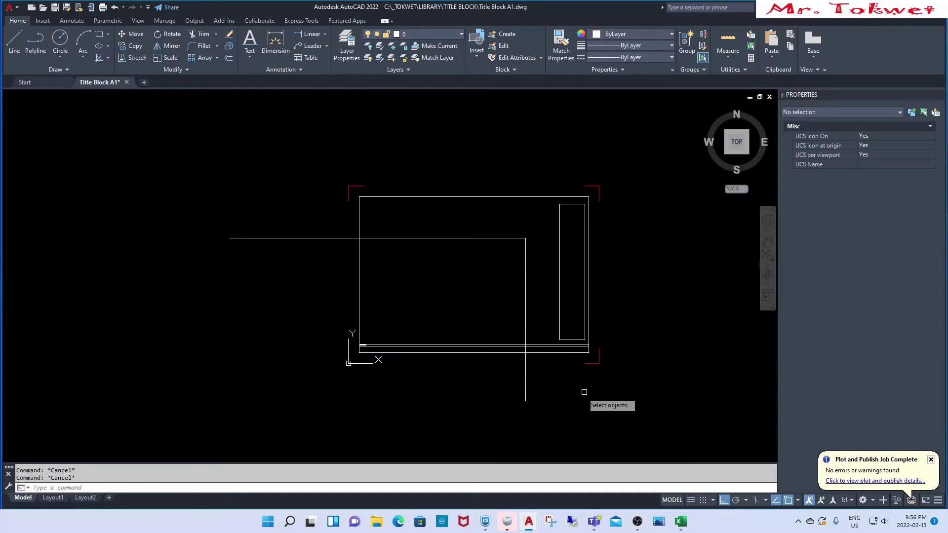
key("Return")
left_click(573, 391)
left_click(638, 342)
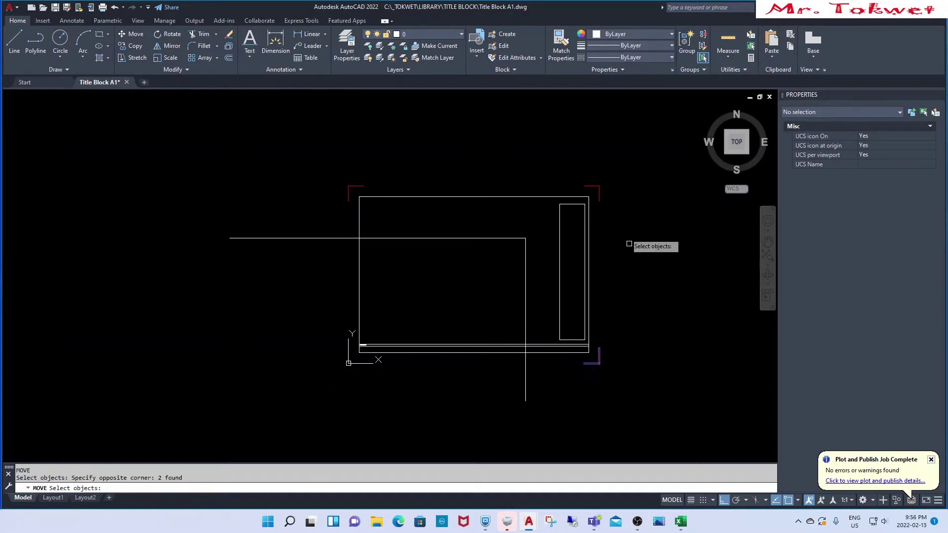
left_click(557, 239)
left_click(630, 179)
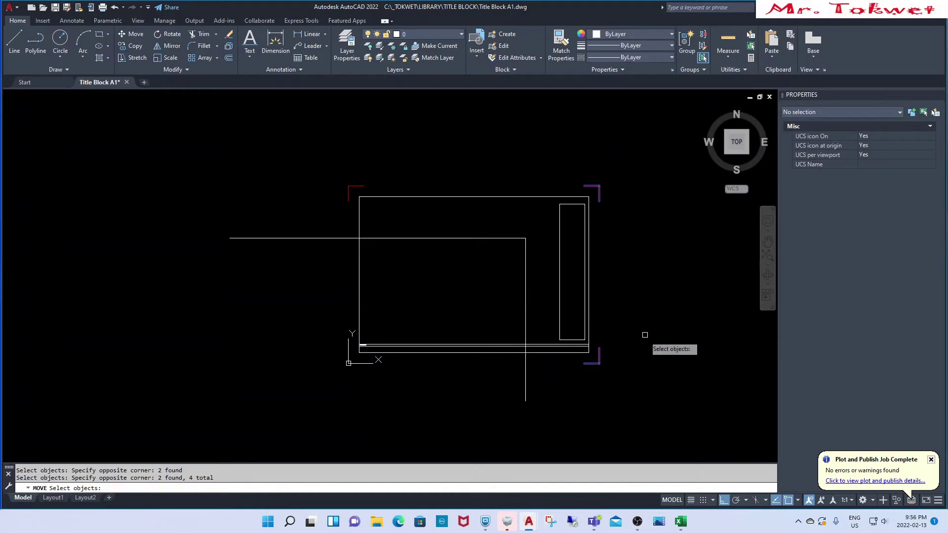
key("Escape")
type("m")
key("Return")
left_click(575, 387)
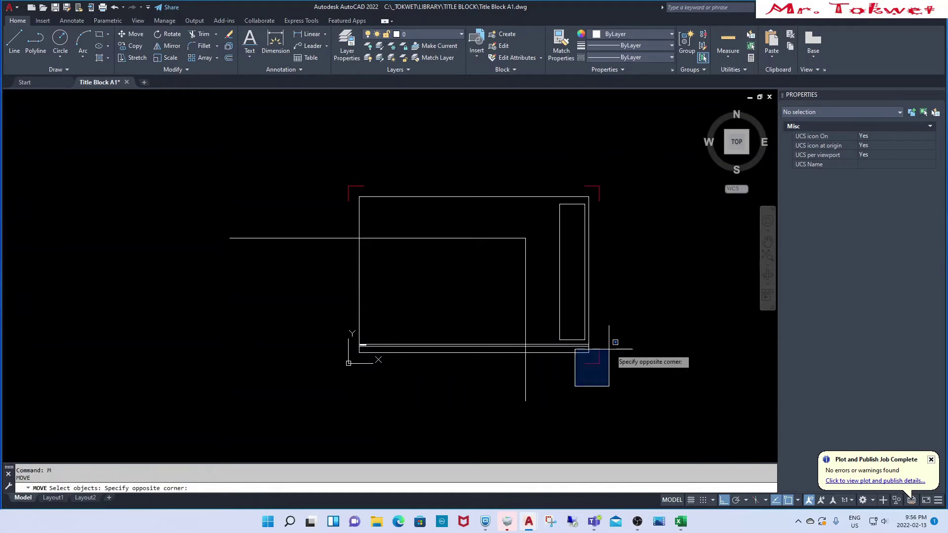
left_click(630, 313)
key("Return")
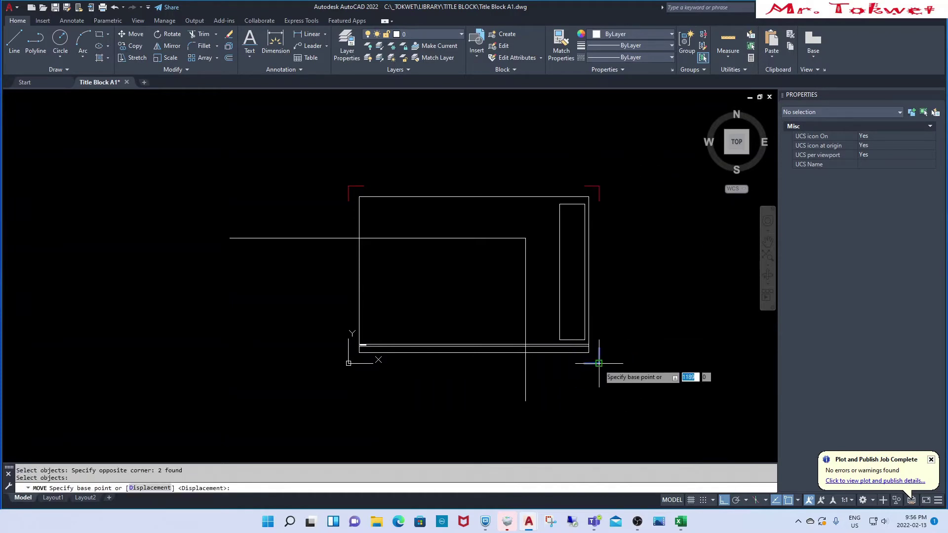
left_click(599, 363)
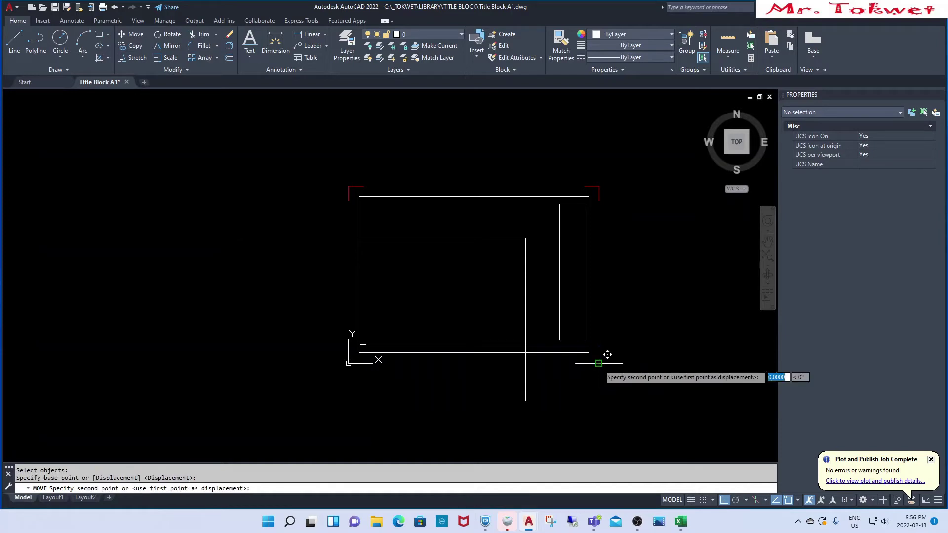
type("ER")
key("Return")
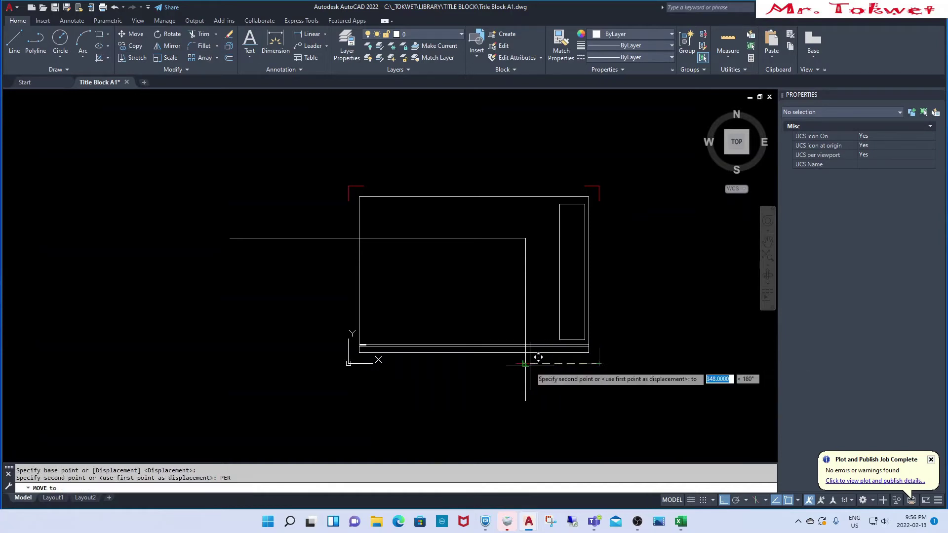
key("Escape")
key("Escape")
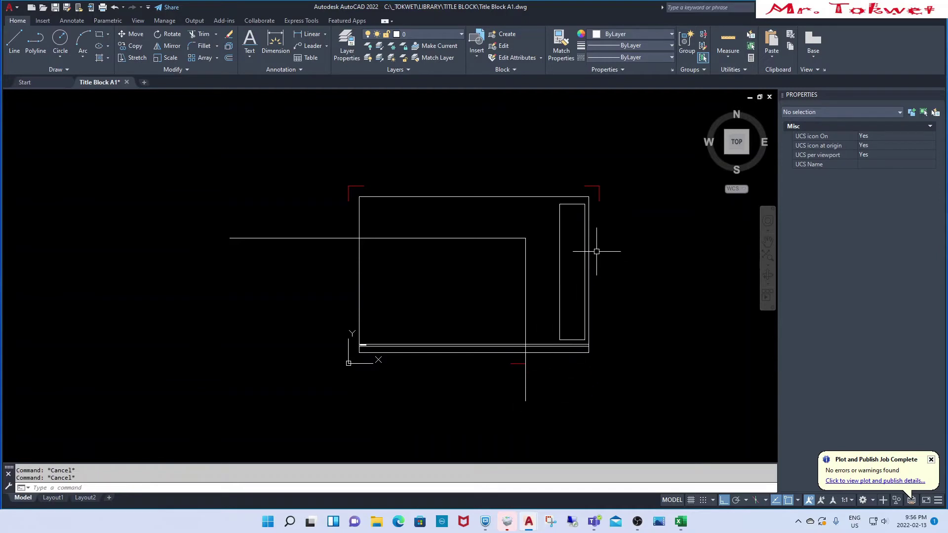
Move the top-right corner mark onto the construction line.
type("m")
key("Return")
scroll(592, 200, "up", 4)
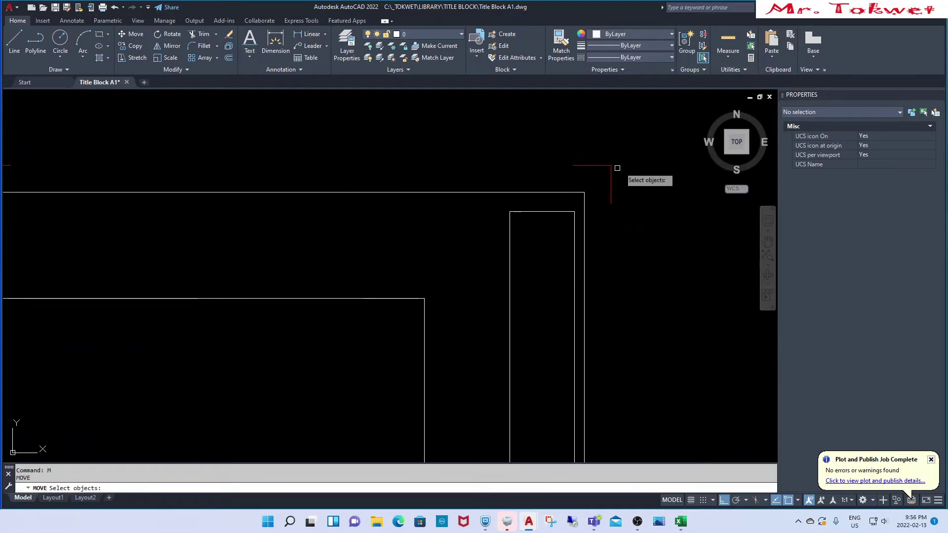
left_click(629, 141)
left_click(595, 165)
key("Return")
left_click(613, 159)
scroll(637, 150, "down", 3)
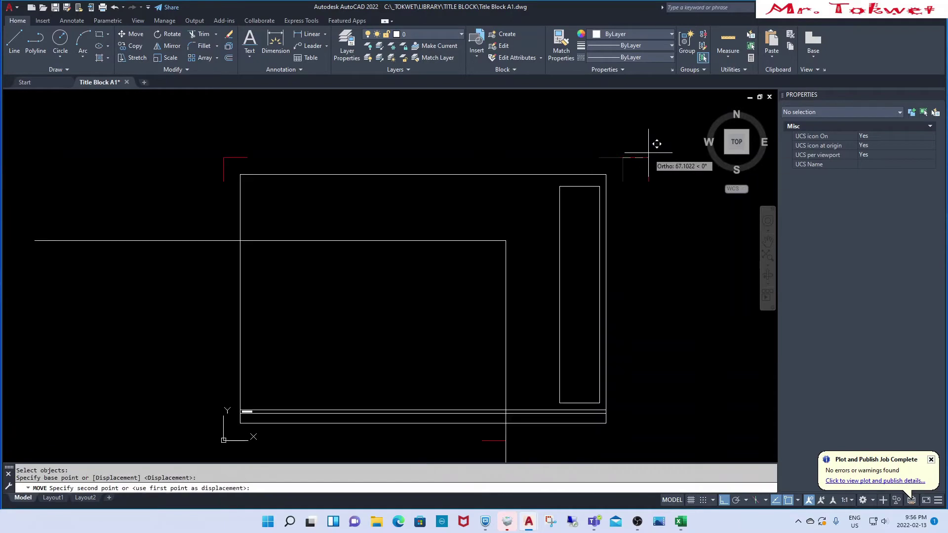
left_click(560, 224)
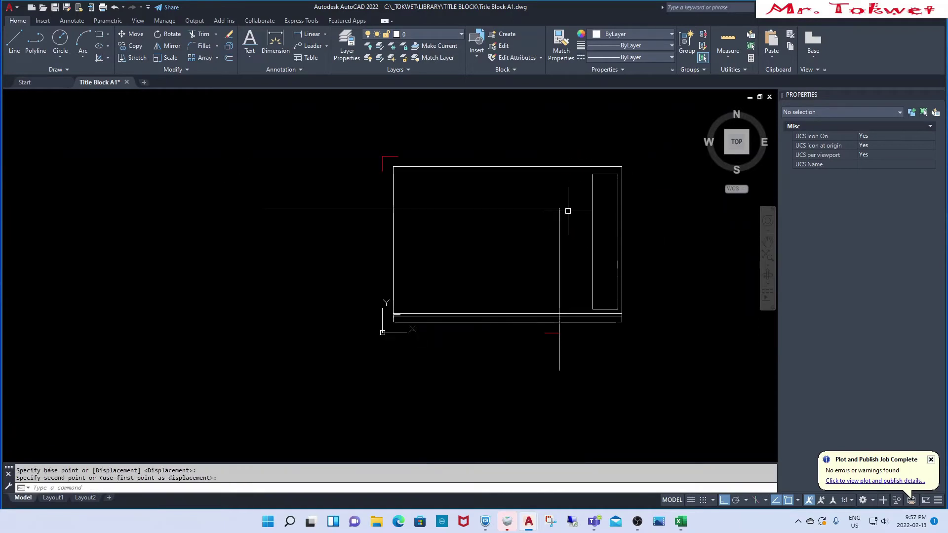
scroll(383, 165, "up", 4)
Move the top-left corner mark perpendicular onto the construction line.
type("m")
key("Return")
left_click(356, 202)
left_click(435, 140)
key("Return")
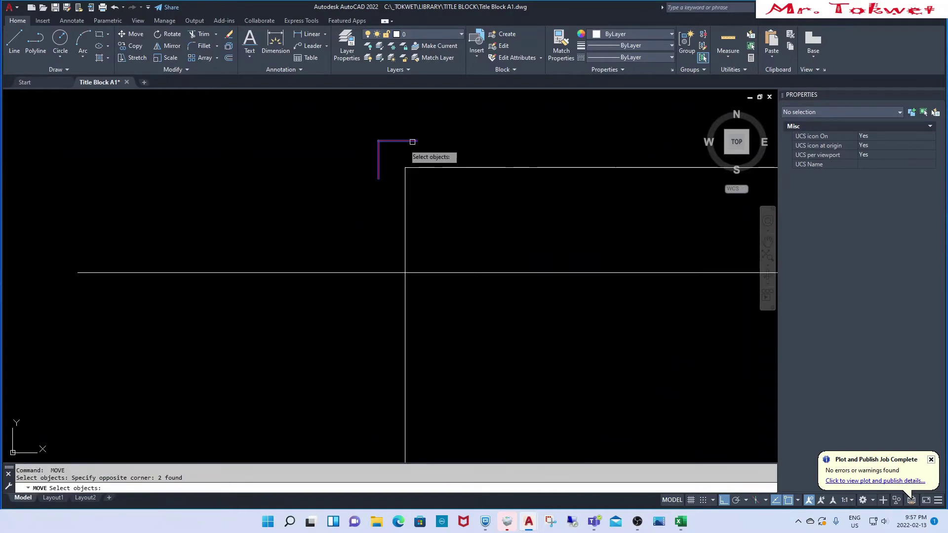
left_click(379, 141)
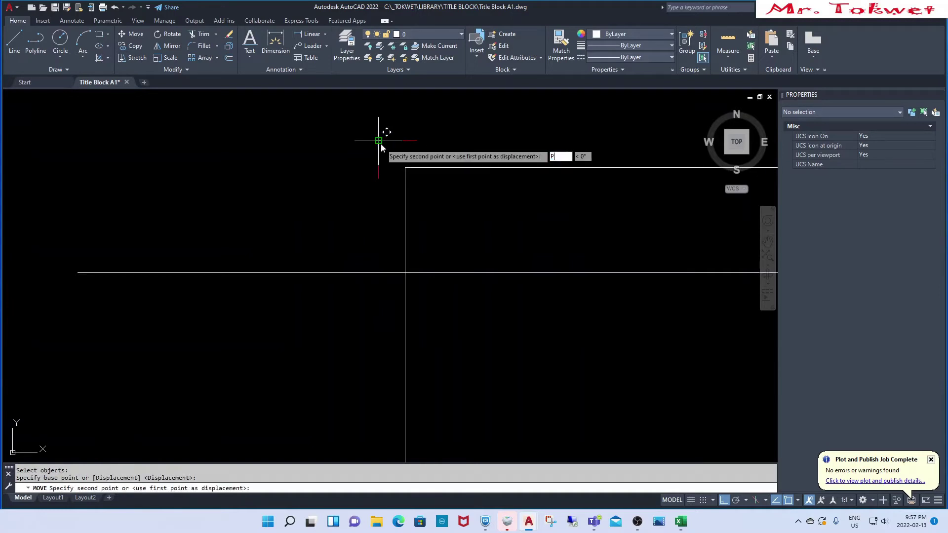
type("ER")
key("Return")
left_click(392, 271)
scroll(365, 252, "down", 5)
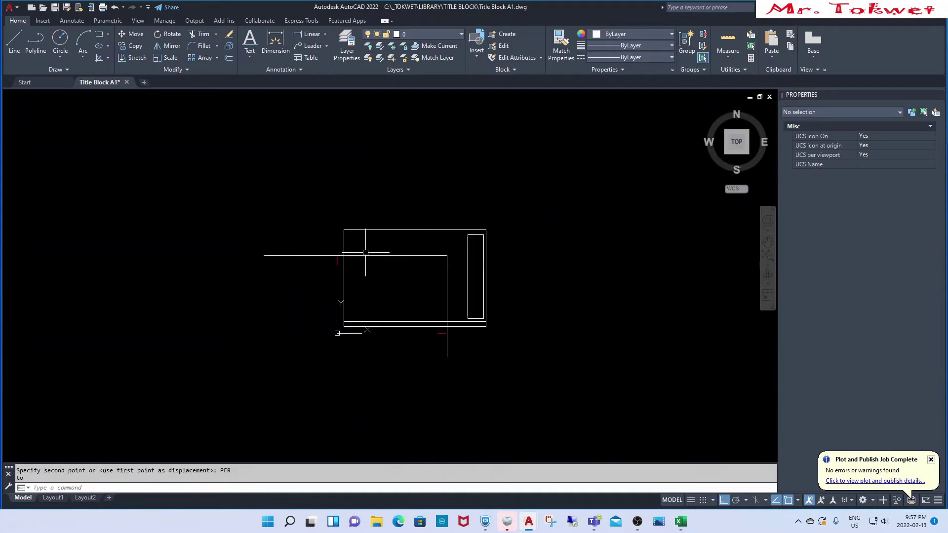
Erase the long horizontal construction line.
type("e")
key("Return")
left_click(326, 244)
left_click(307, 289)
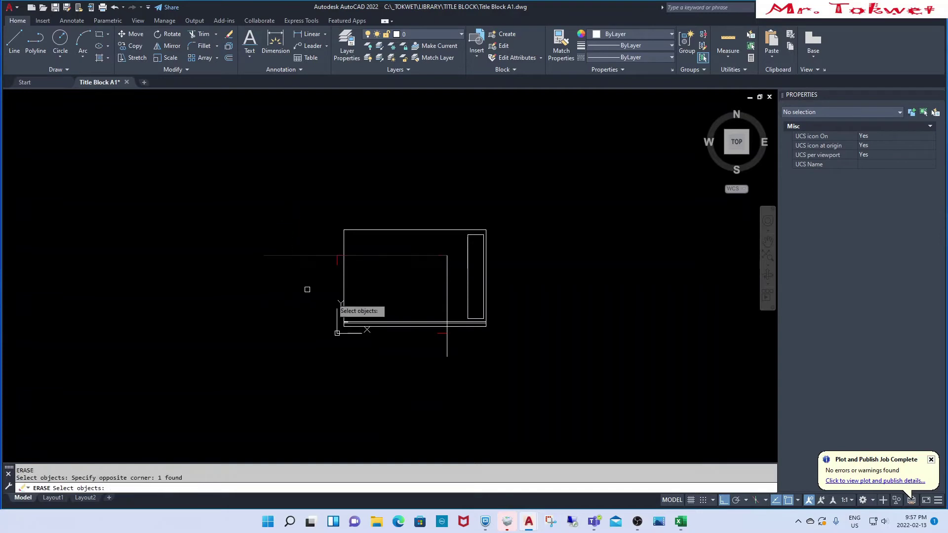
key("Return")
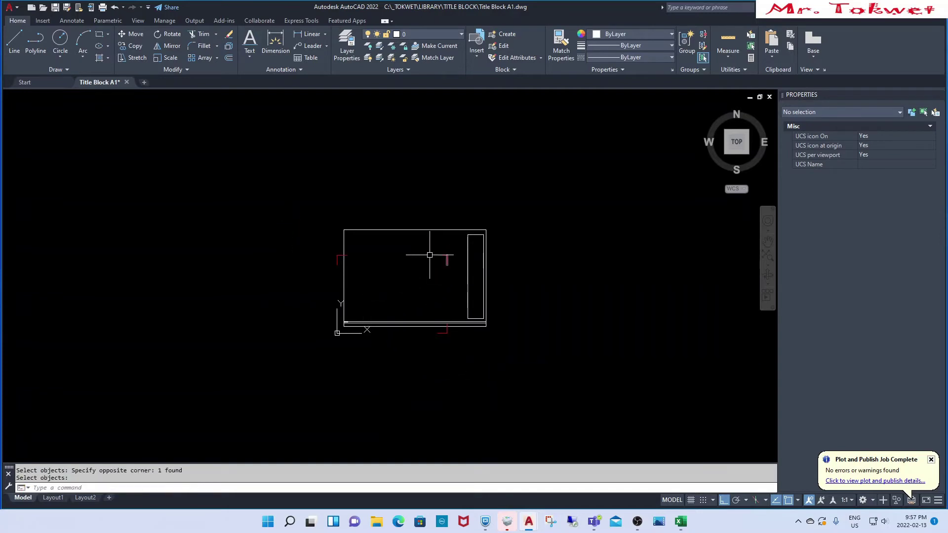
scroll(356, 302, "up", 2)
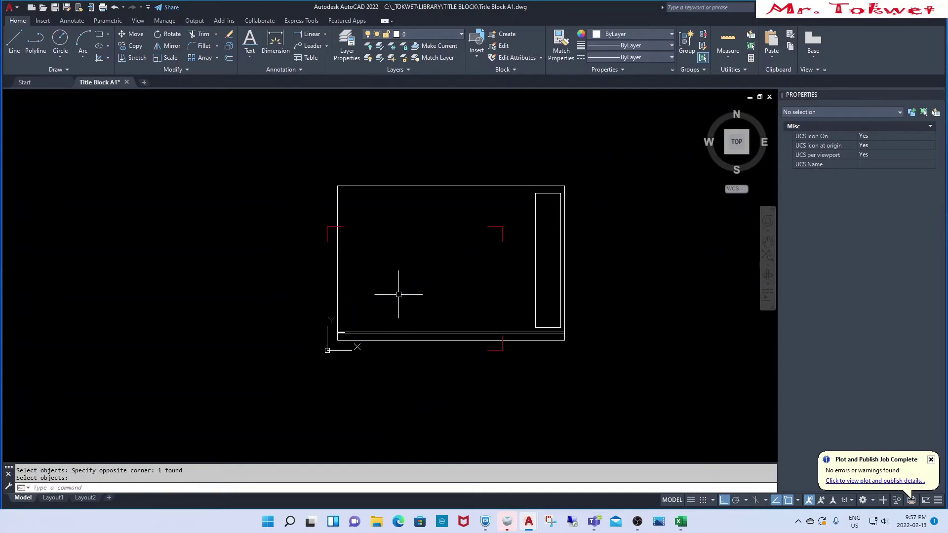
Draw a horizontal line from the top-right corner mark to left of the border.
key("Escape")
key("Escape")
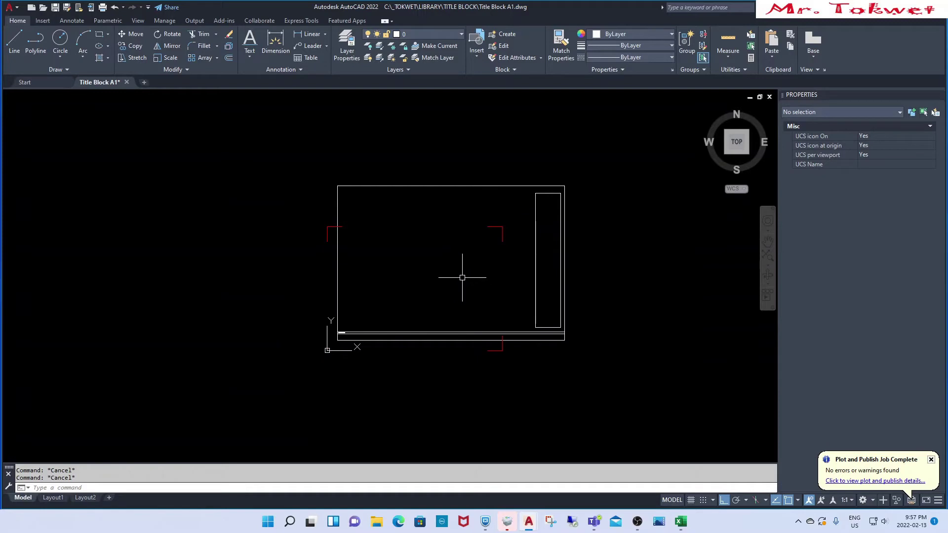
type("l")
key("Return")
left_click(495, 226)
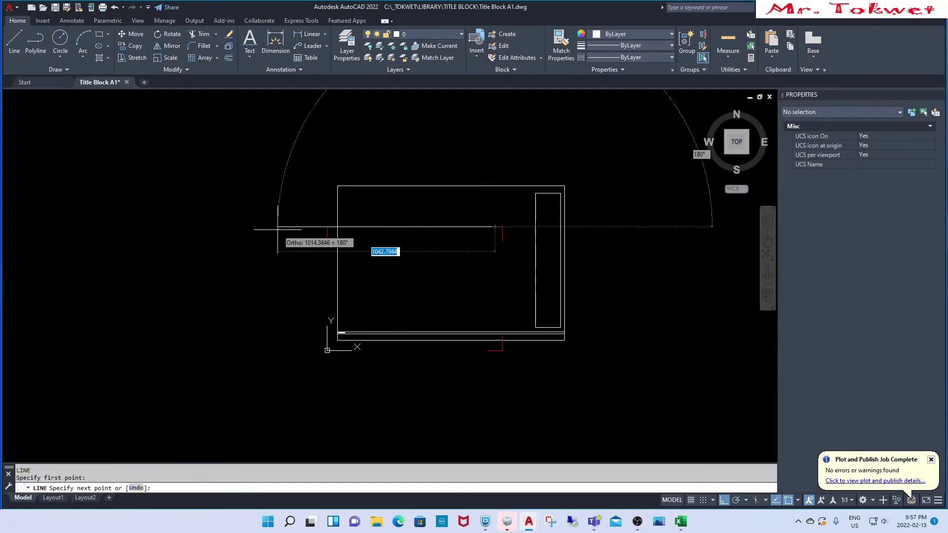
left_click(248, 230)
key("Return")
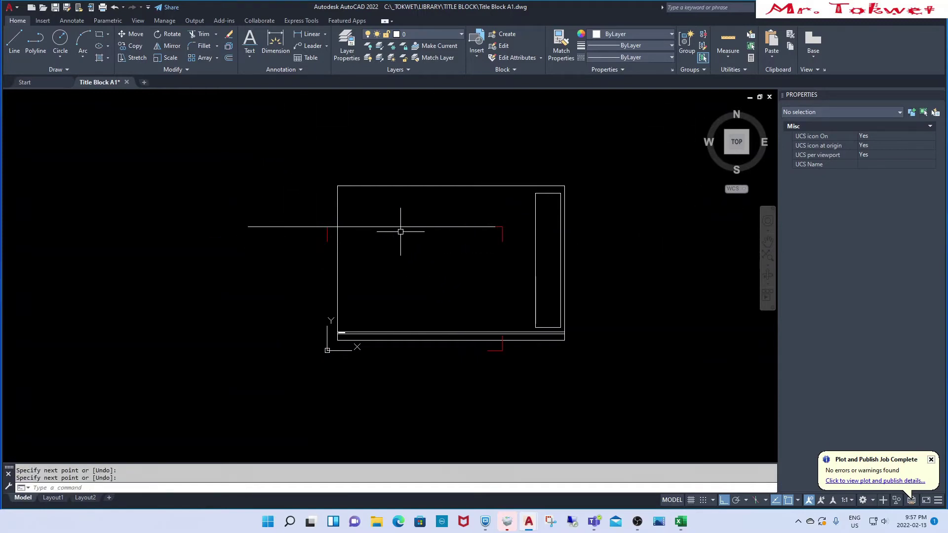
Offset that horizontal line 50 downward.
type("o")
key("Return")
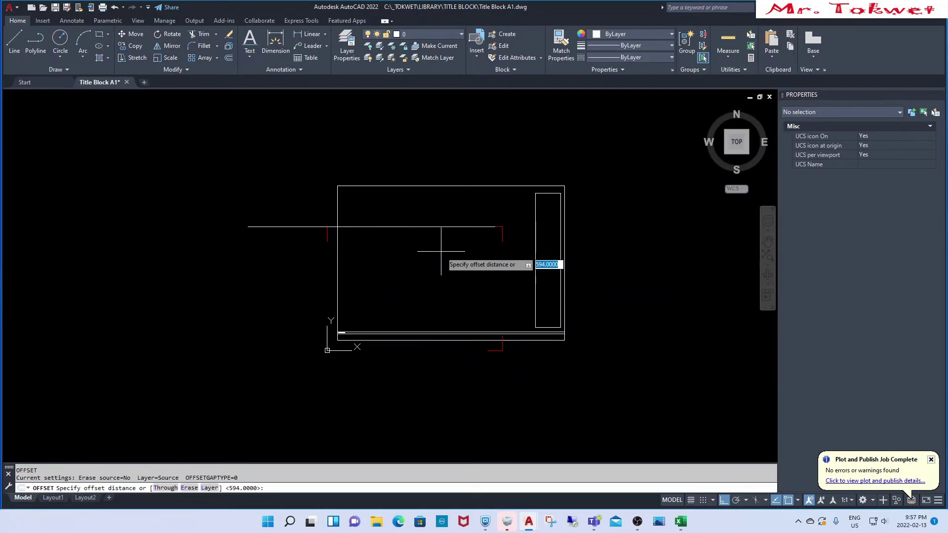
type("50")
key("Return")
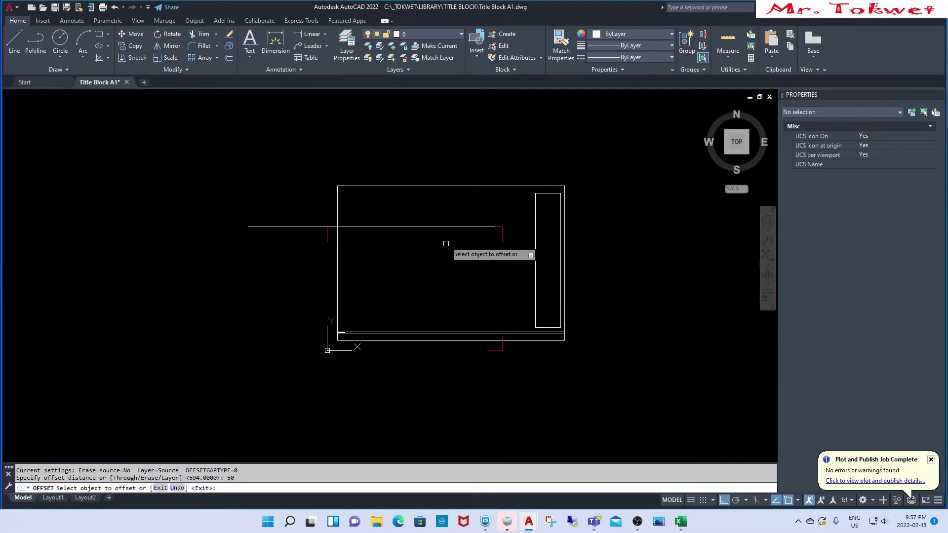
left_click(447, 227)
scroll(512, 267, "up", 3)
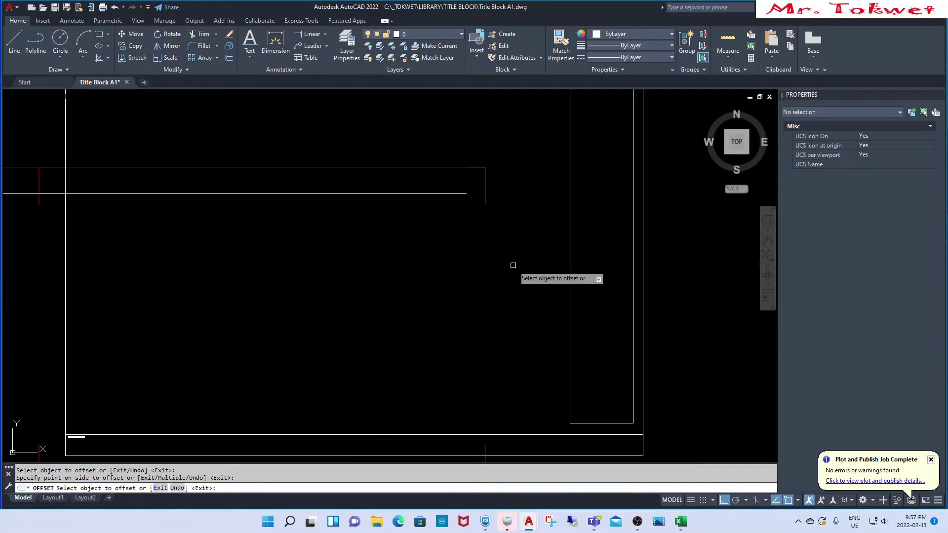
left_click(518, 269)
key("Return")
scroll(518, 268, "down", 2)
scroll(533, 267, "down", 2)
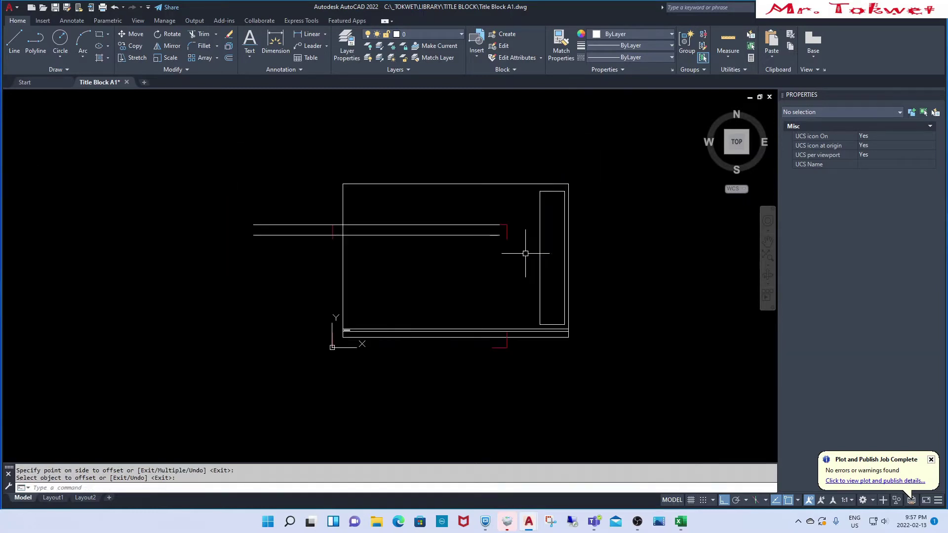
Draw a vertical line from the top-right corner mark and offset it 50 left.
type("l")
key("Return")
left_click(507, 224)
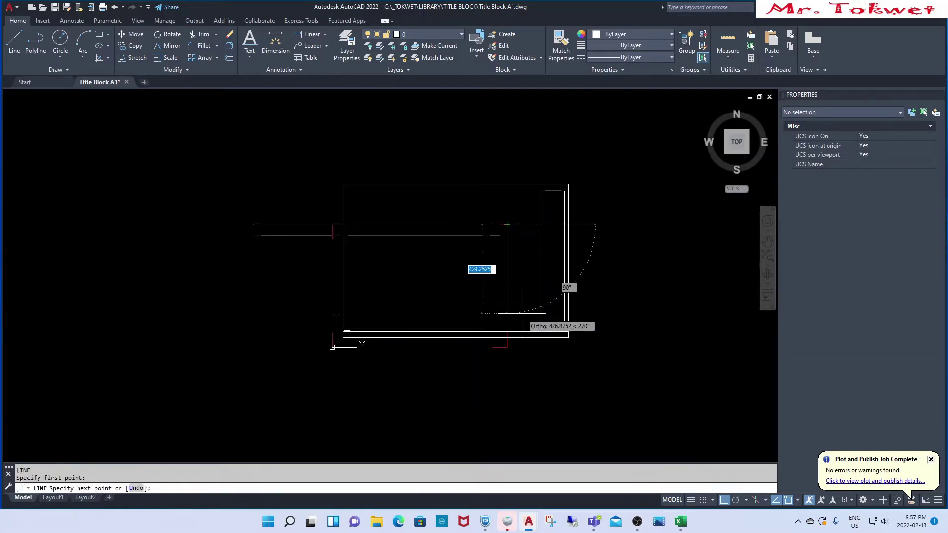
left_click(523, 363)
key("Return")
type("o")
key("Return")
key("Return")
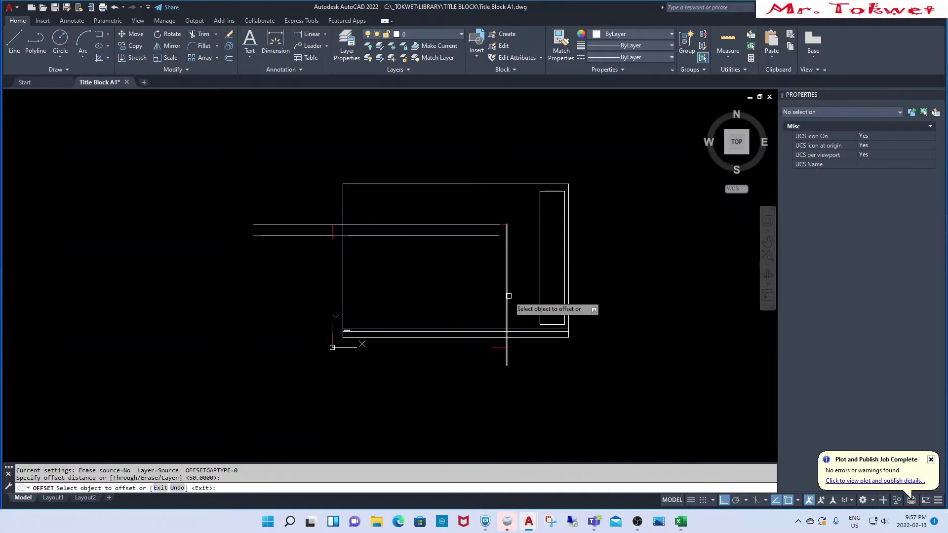
left_click(508, 296)
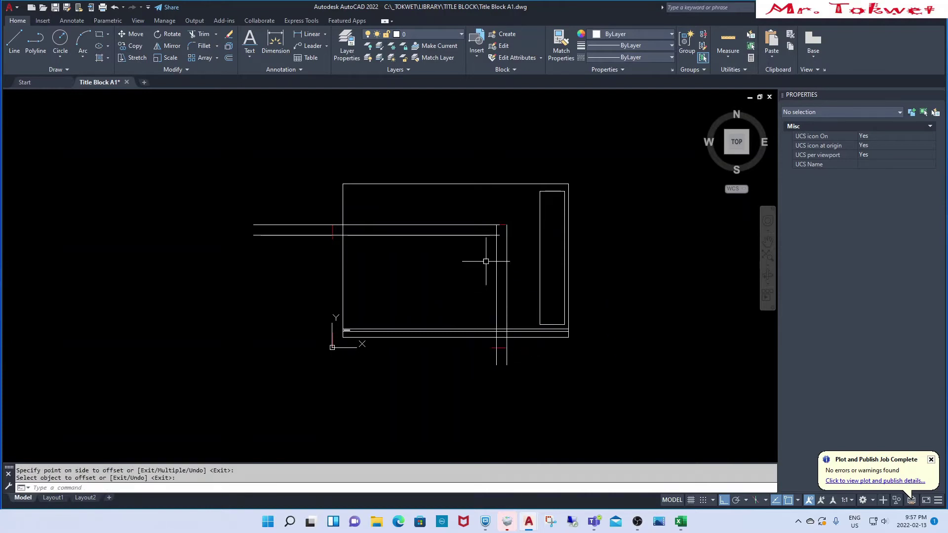
key("Escape")
Fillet the title strip lines into corners with each other and the border edges.
type("f")
key("Return")
left_click(485, 234)
left_click(497, 245)
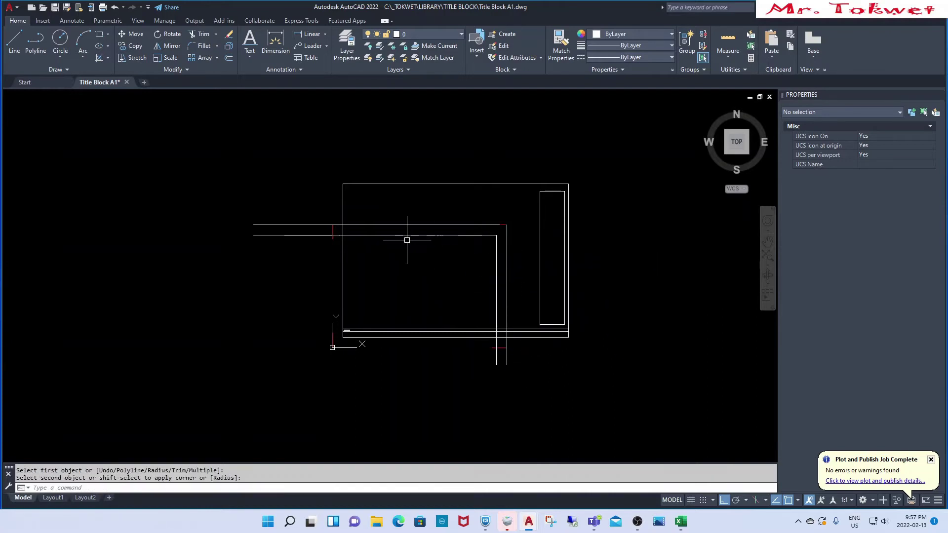
key("Return")
left_click(365, 236)
left_click(342, 252)
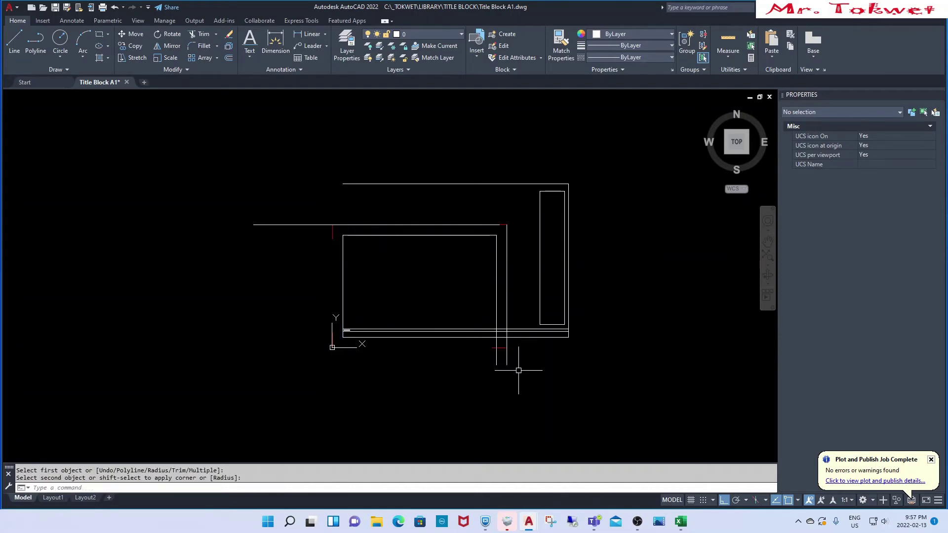
key("Return")
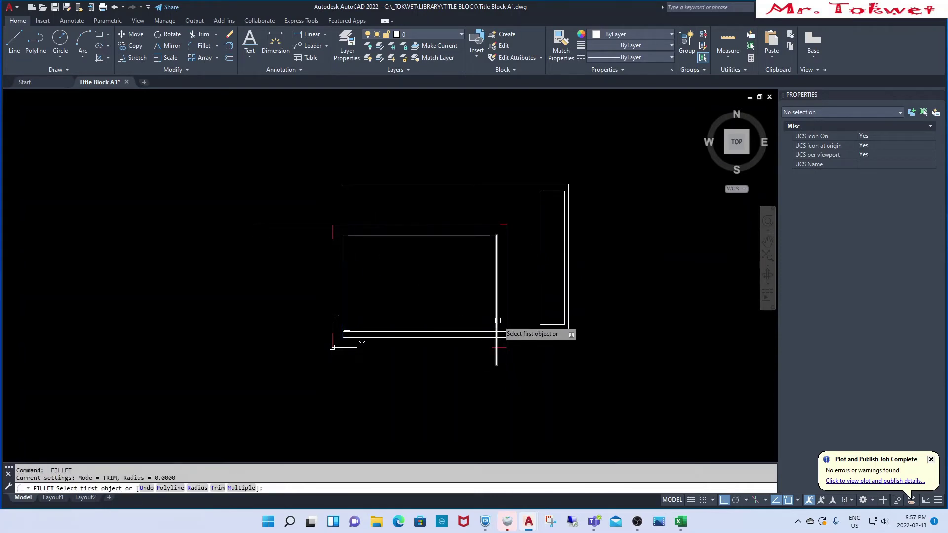
left_click(497, 330)
left_click(481, 337)
Erase the leftover horizontal line left of the border.
type("e")
key("Return")
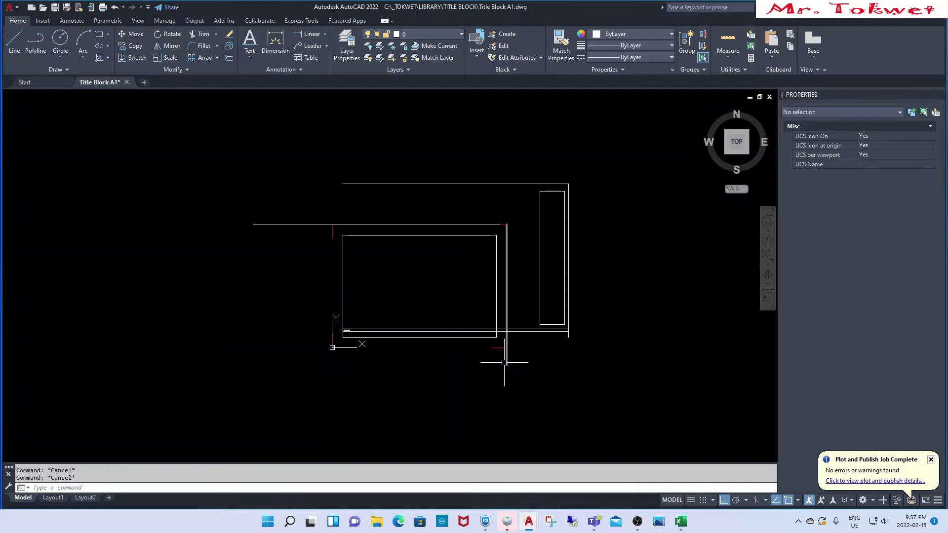
left_click(311, 217)
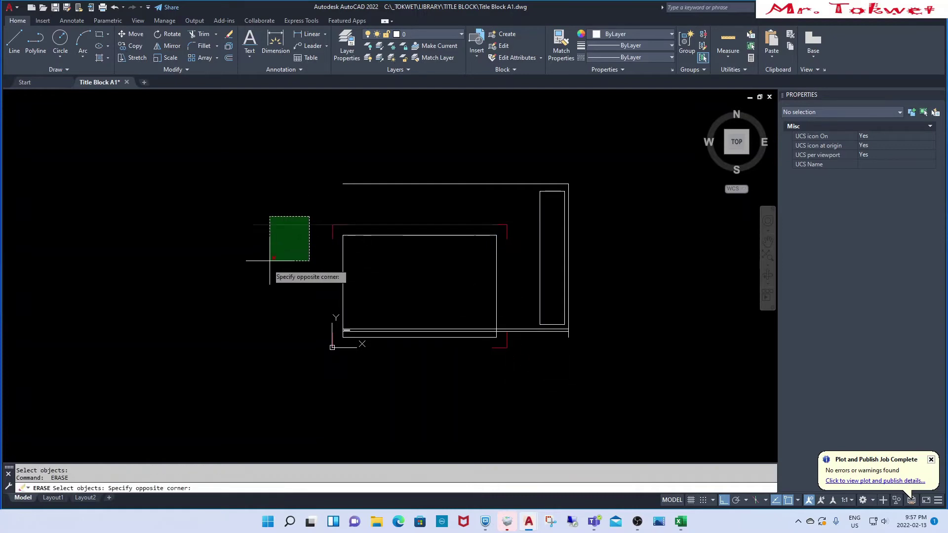
left_click(268, 264)
key("Return")
Erase the stray top line, right line and tall rectangle beside the border.
type("e")
key("Return")
left_click(595, 165)
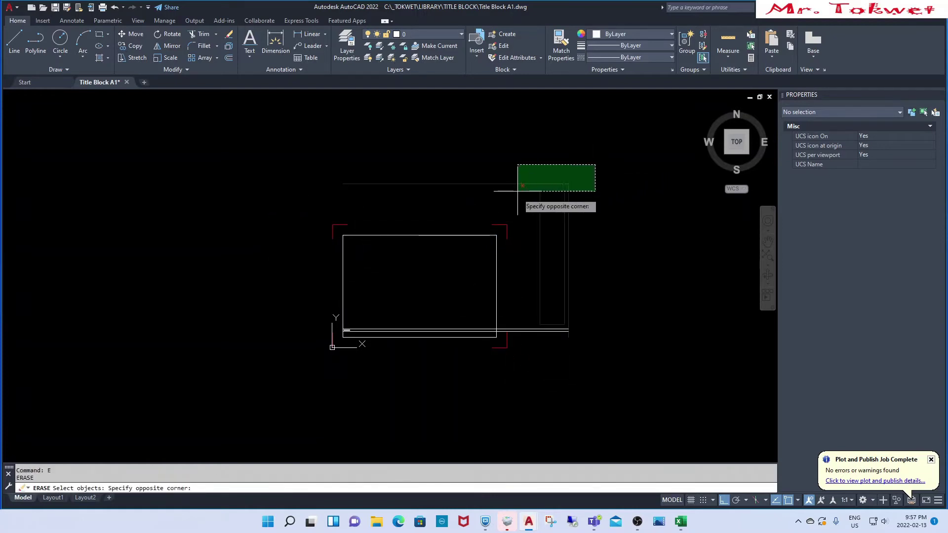
left_click(582, 240)
key("Escape")
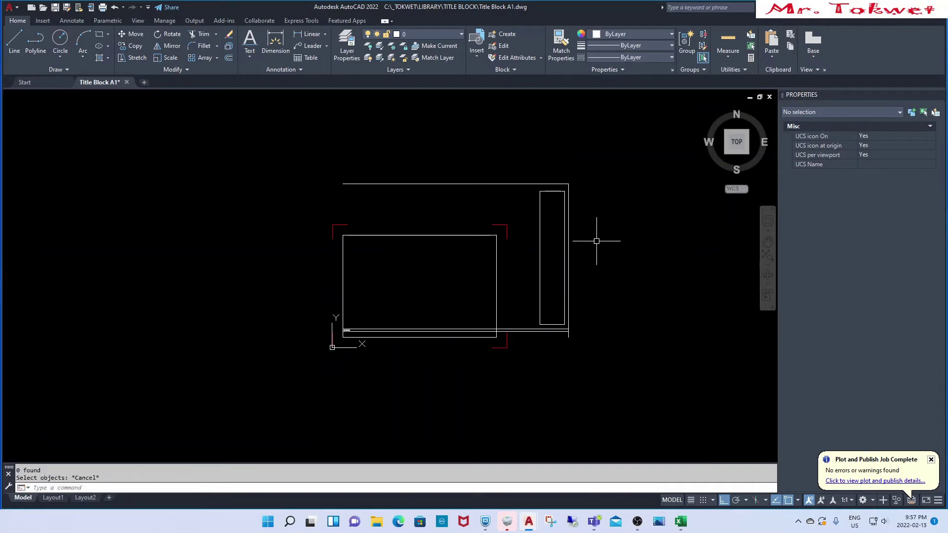
type("e")
key("Return")
left_click(607, 173)
left_click(513, 237)
key("Return")
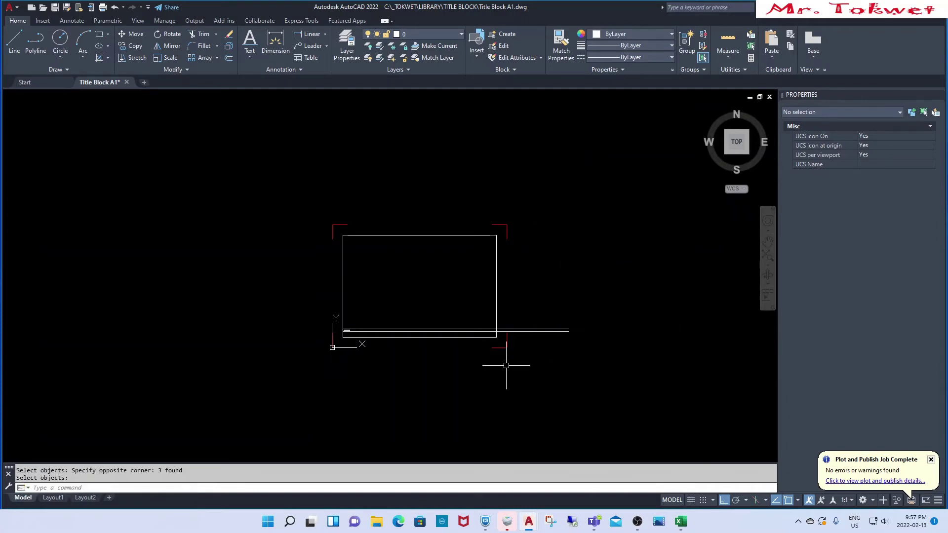
Trim the title strip lines overhanging the border's right edge.
scroll(469, 348, "up", 4)
type("f")
key("Return")
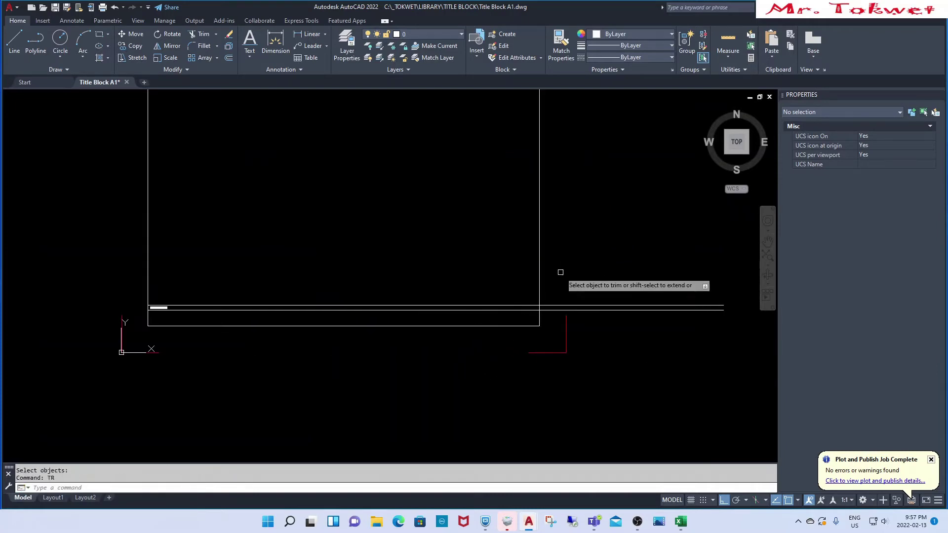
left_click(487, 277)
left_click(628, 283)
key("Escape")
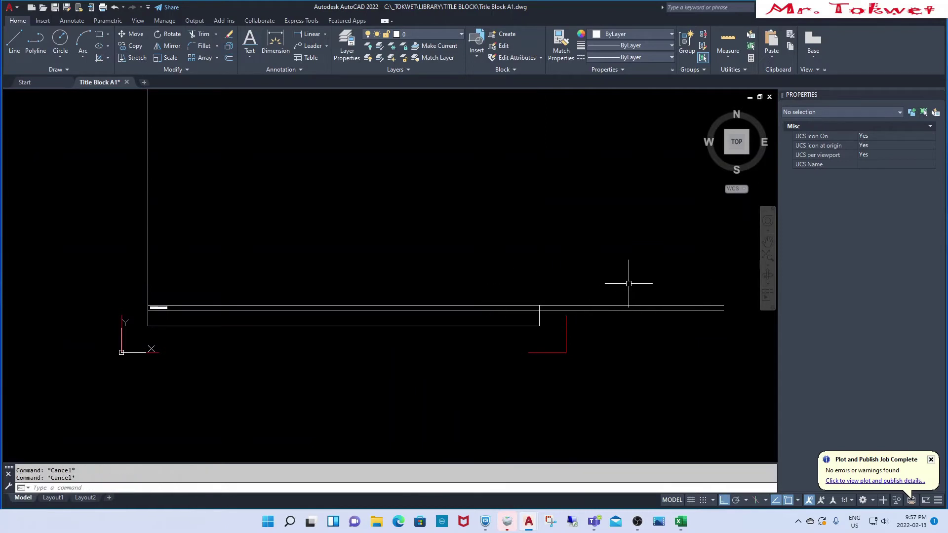
scroll(509, 370, "down", 6)
scroll(537, 367, "up", 4)
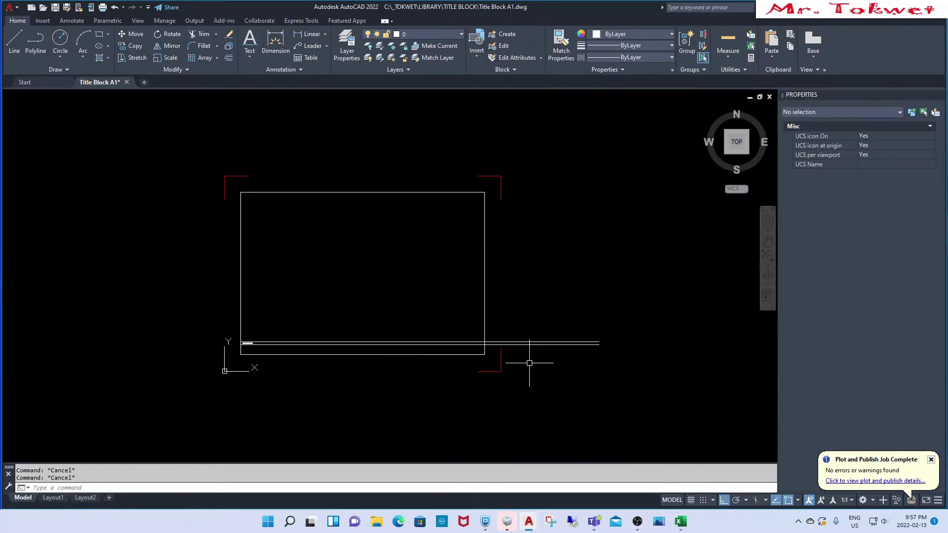
type("tr")
key("Return")
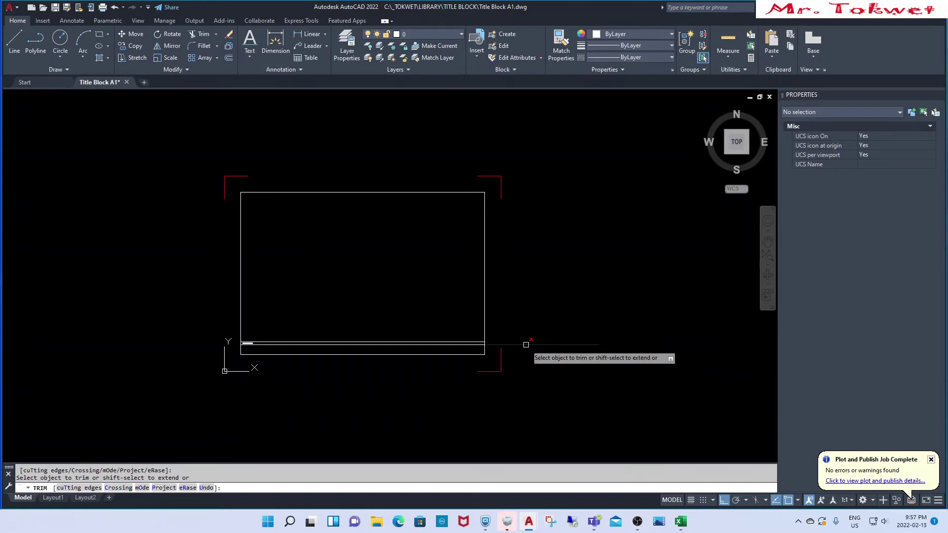
scroll(603, 355, "down", 2)
key("Escape")
key("Escape")
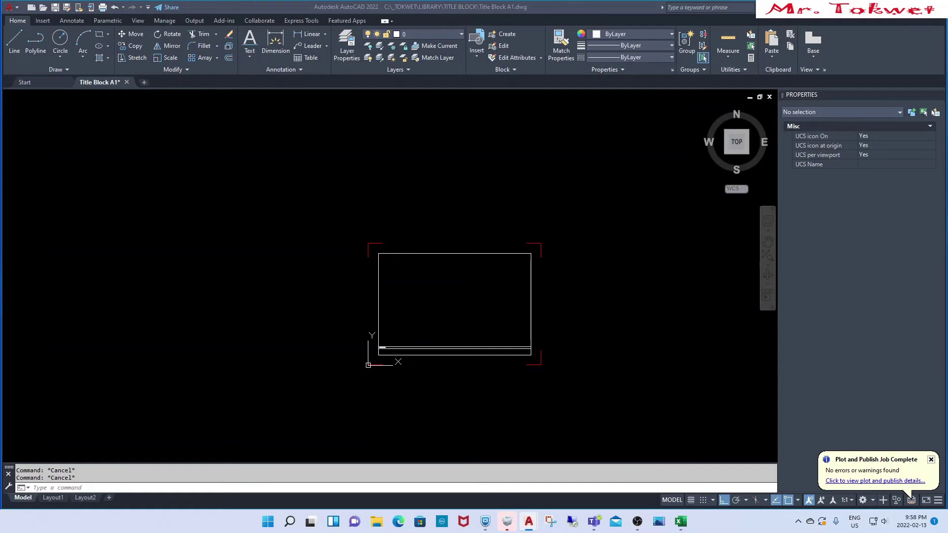
Paste the 841×594 frame into the drawing at its original coordinates.
right_click_drag(361, 351, 360, 351)
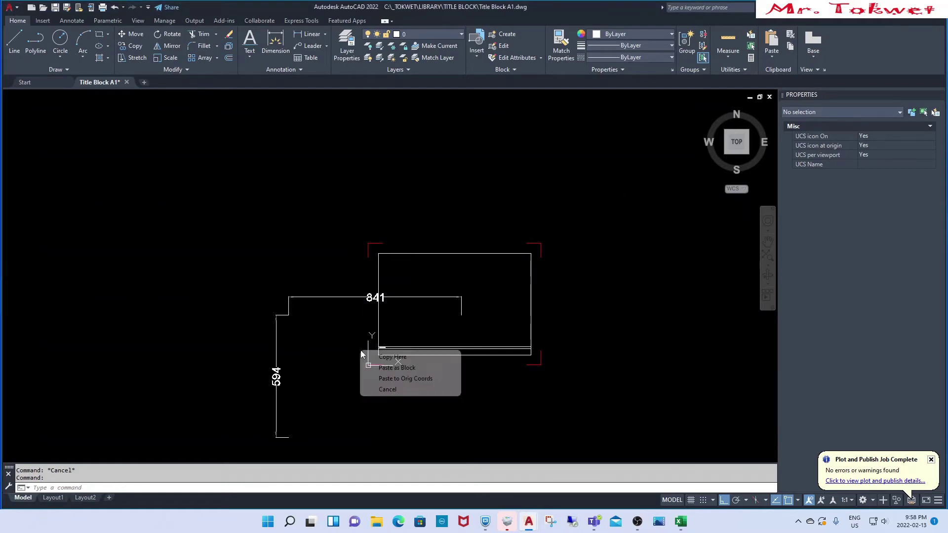
left_click(434, 383)
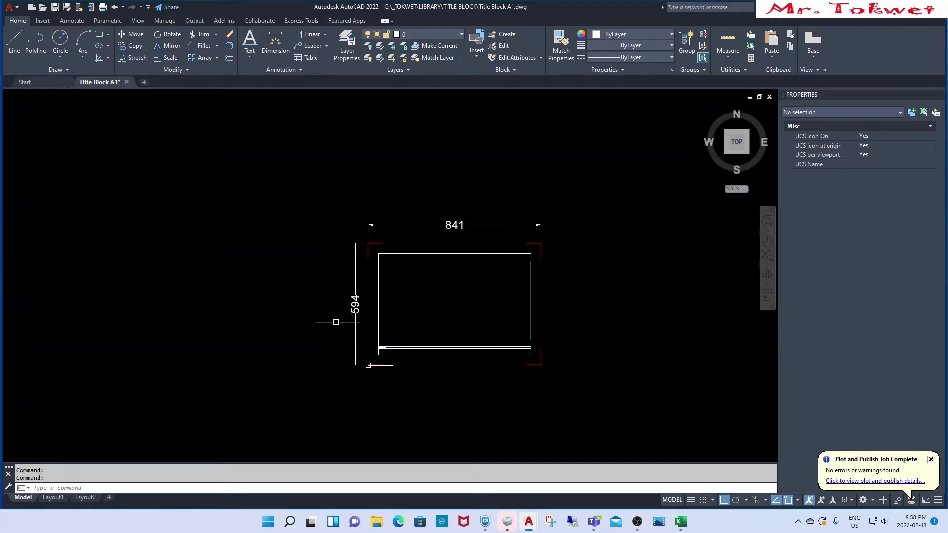
scroll(346, 318, "up", 2)
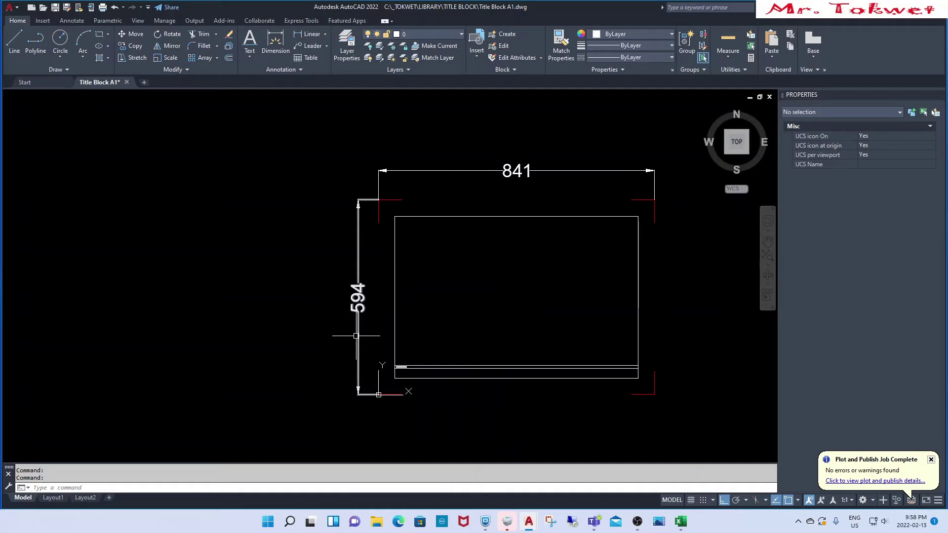
scroll(342, 359, "down", 2)
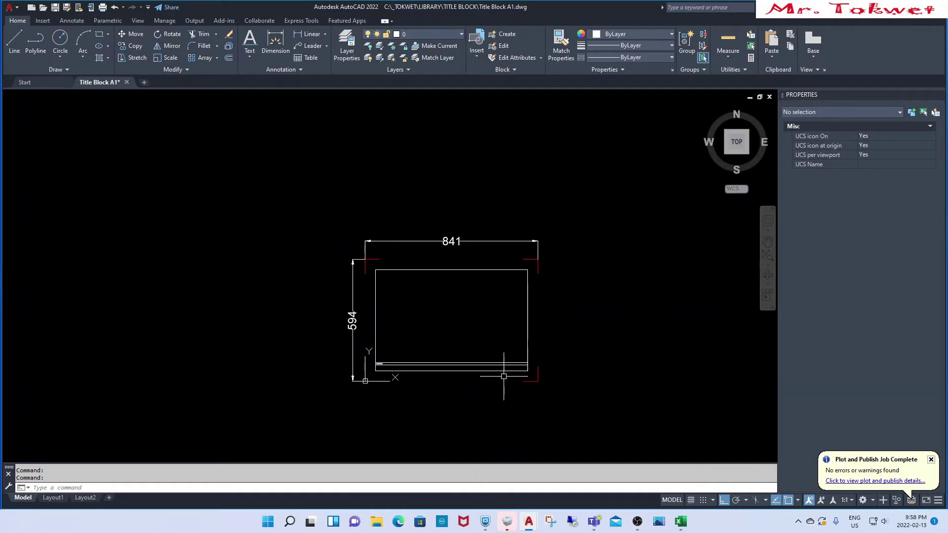
key("Escape")
key("Escape")
Erase the 841 and 594 dimensions and QSAVE the drawing.
type("e")
key("Return")
left_click_drag(450, 225, 434, 260)
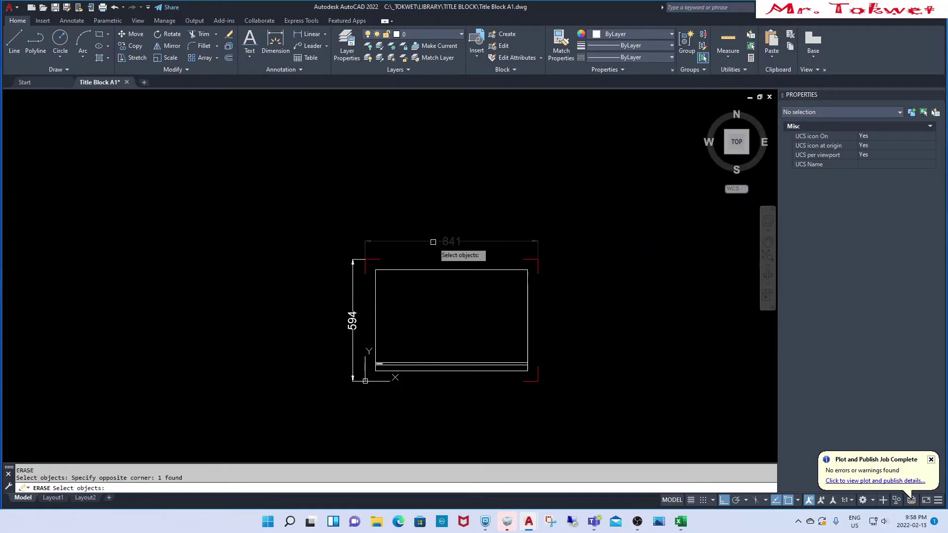
left_click(354, 323)
key("Return")
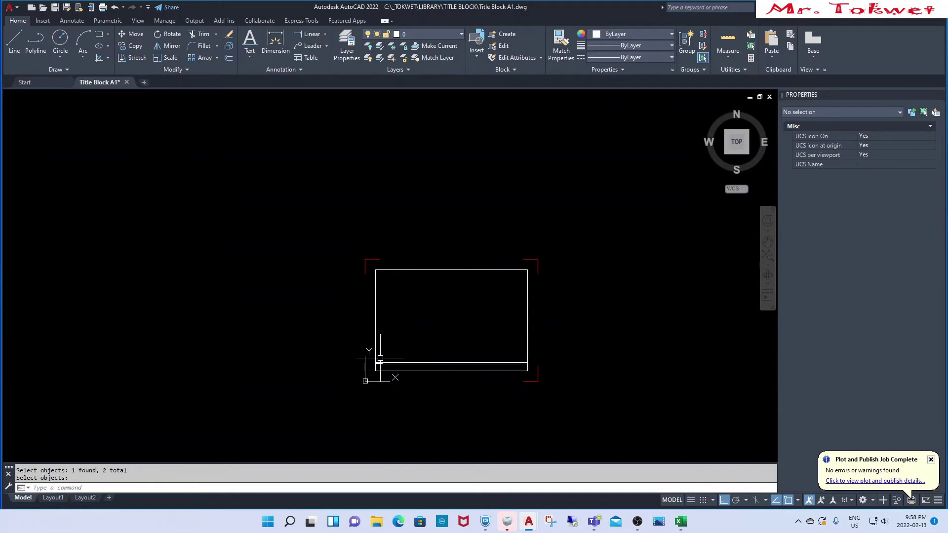
type("qsa")
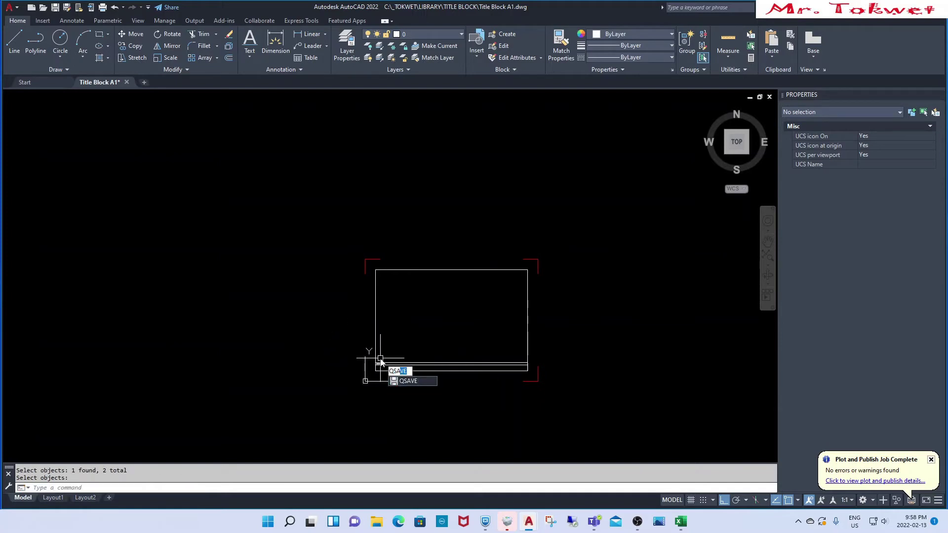
key("Return")
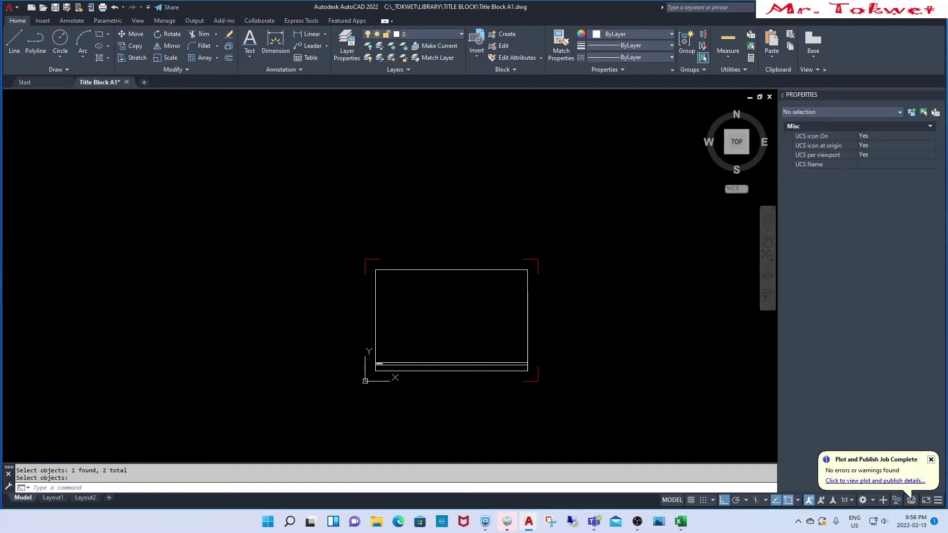
Zoom in to inspect the PROJECT TITLE text in the title strip.
scroll(372, 389, "up", 2)
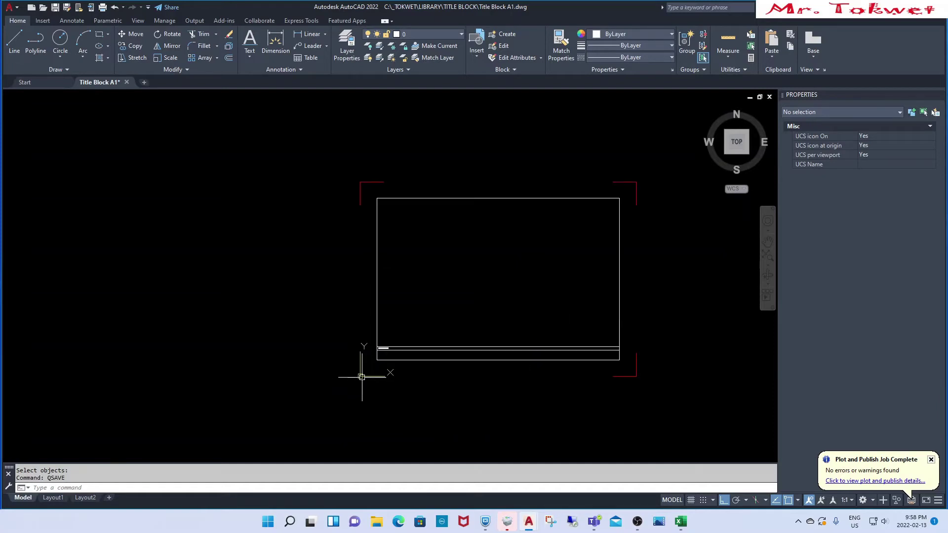
scroll(381, 381, "up", 1)
scroll(395, 365, "up", 1)
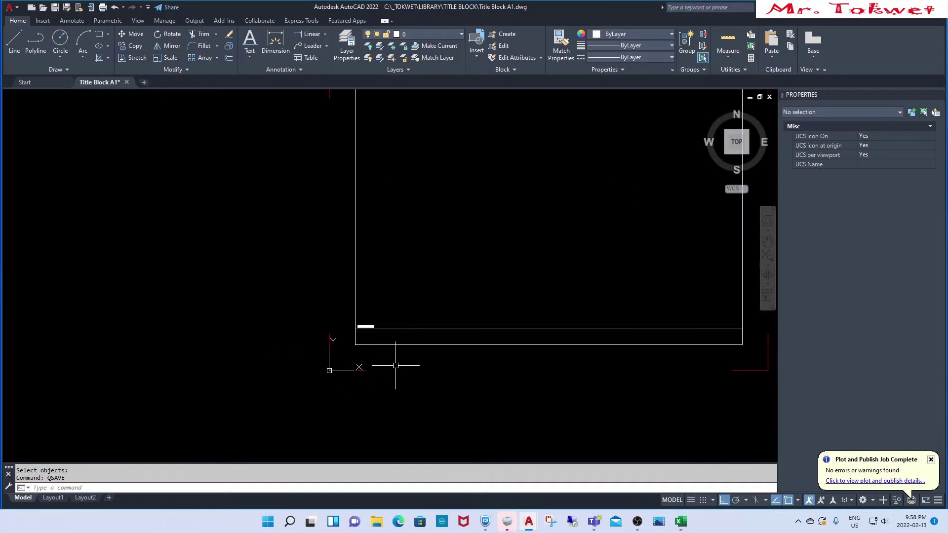
scroll(382, 359, "up", 1)
scroll(375, 311, "up", 2)
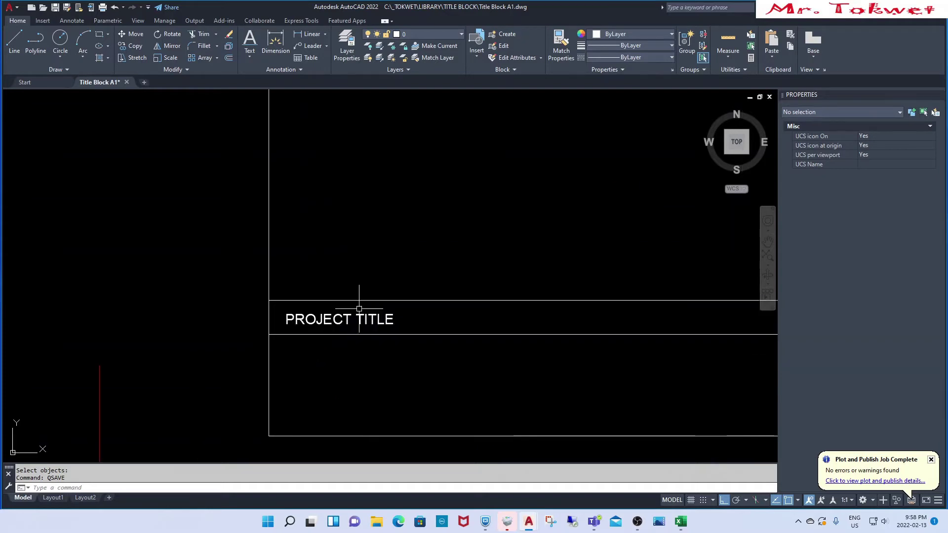
scroll(364, 320, "down", 2)
scroll(381, 364, "down", 1)
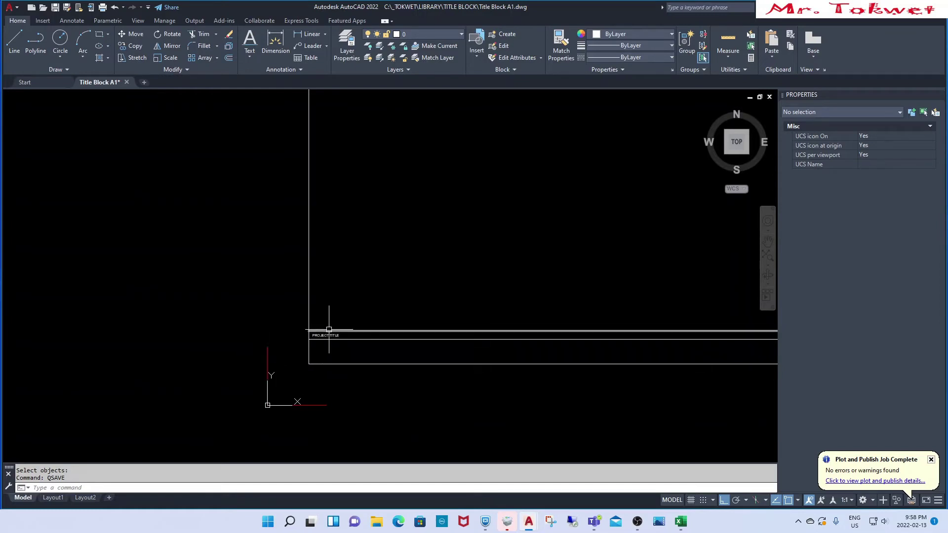
scroll(329, 329, "down", 2)
scroll(391, 362, "down", 1)
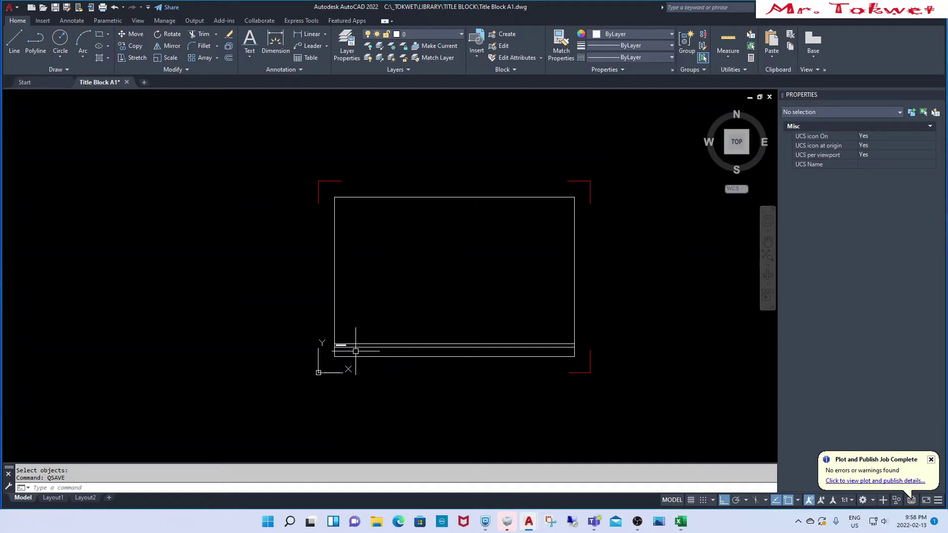
scroll(352, 351, "down", 2)
scroll(423, 367, "up", 3)
Zoom to extents to fit the whole title block, then save with Ctrl+S.
type("z")
key("Return")
type("e")
key("Return")
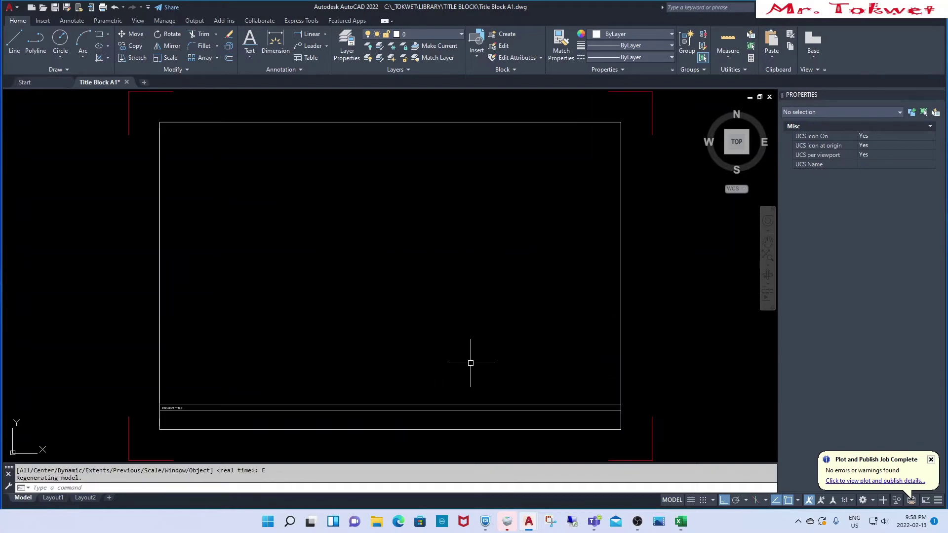
key("Escape")
key("Escape")
type("QSAVE")
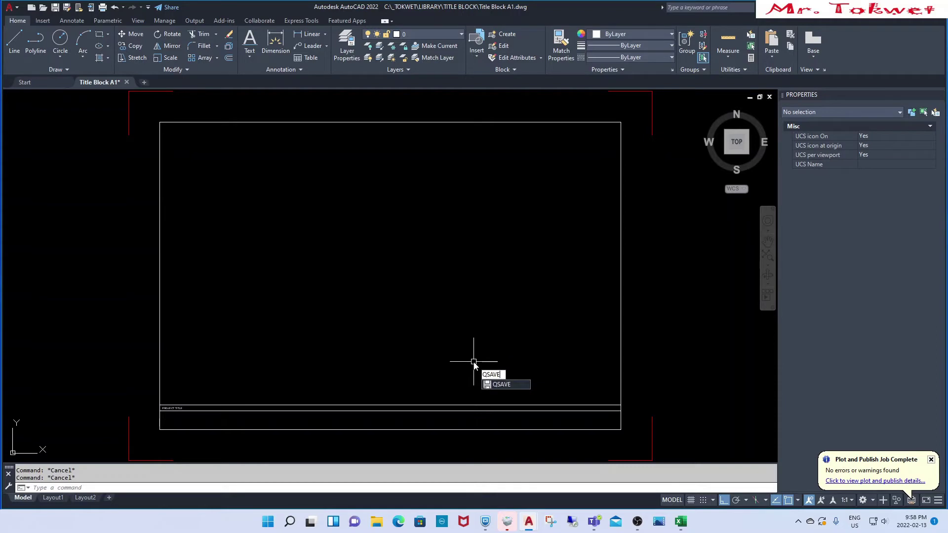
key("ctrl+s")
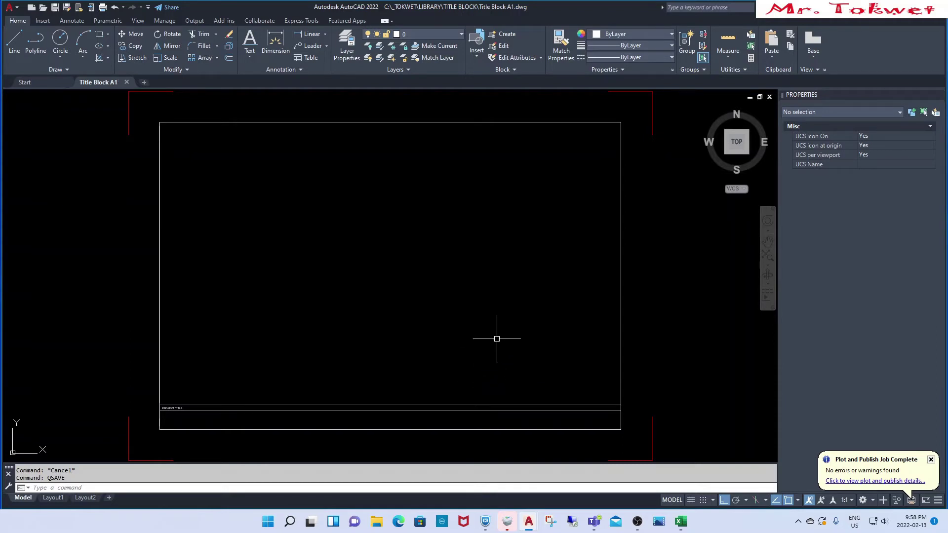
scroll(521, 333, "down", 2)
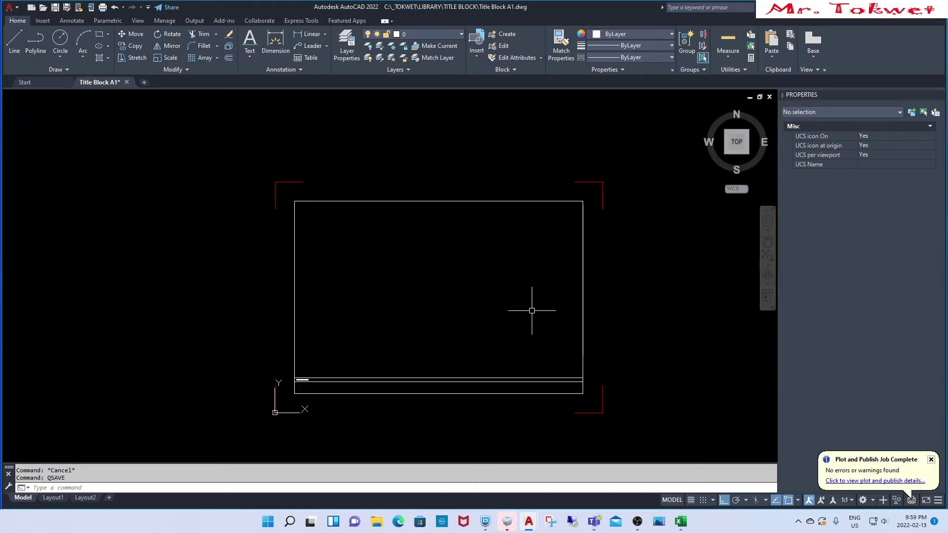
Save the drawing as a new file named Title Block A2, replacing the 1 with 2.
left_click(20, 12)
left_click(47, 140)
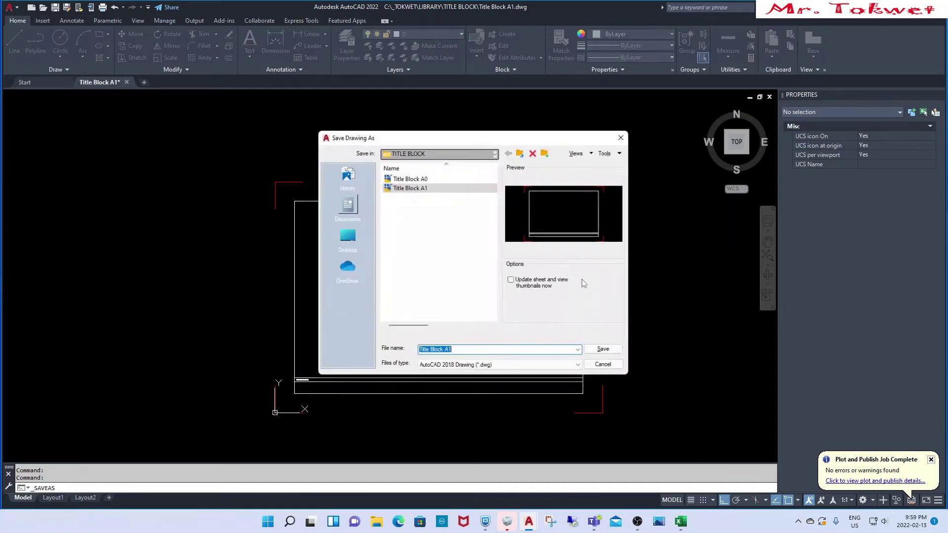
left_click(462, 353)
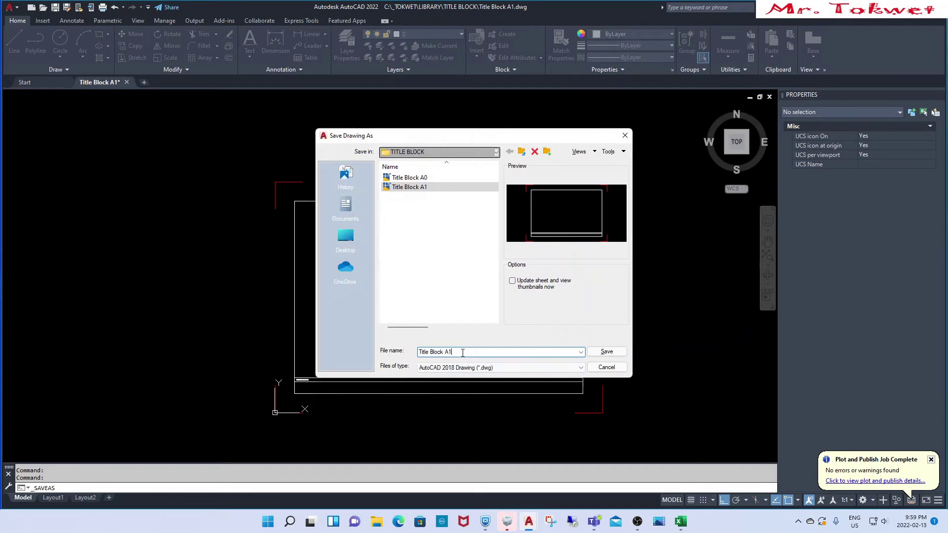
key("BackSpace")
type("2")
left_click(606, 353)
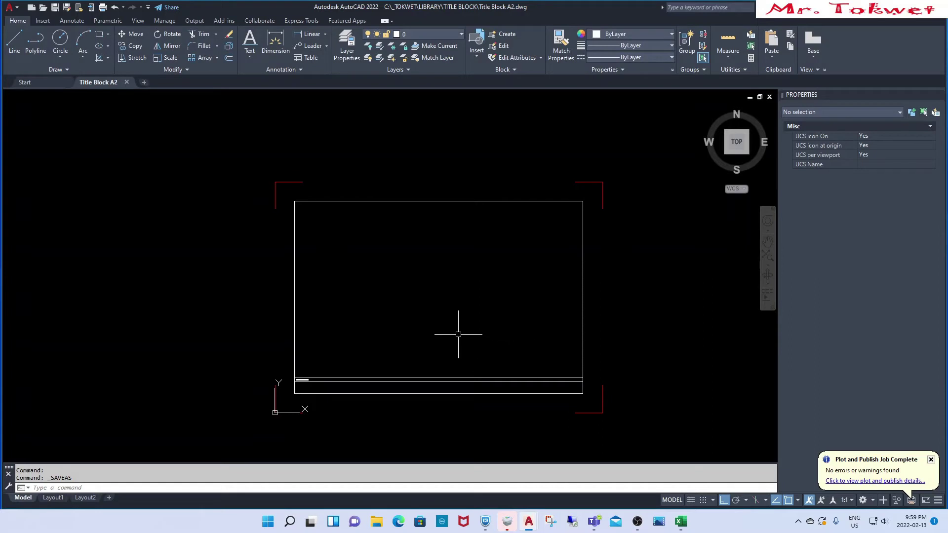
Draw a vertical line straight down from the top-left red corner mark.
key("Return")
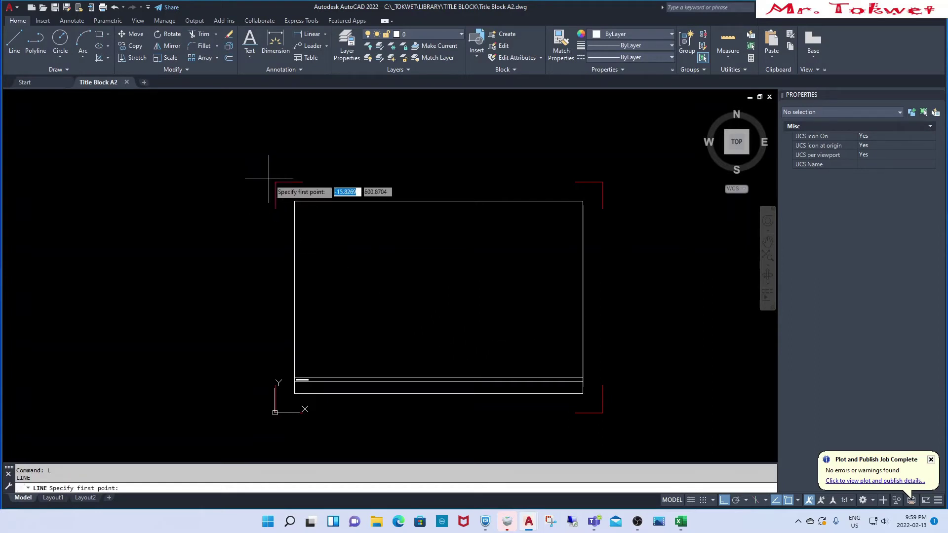
left_click(275, 182)
left_click(266, 434)
key("Return")
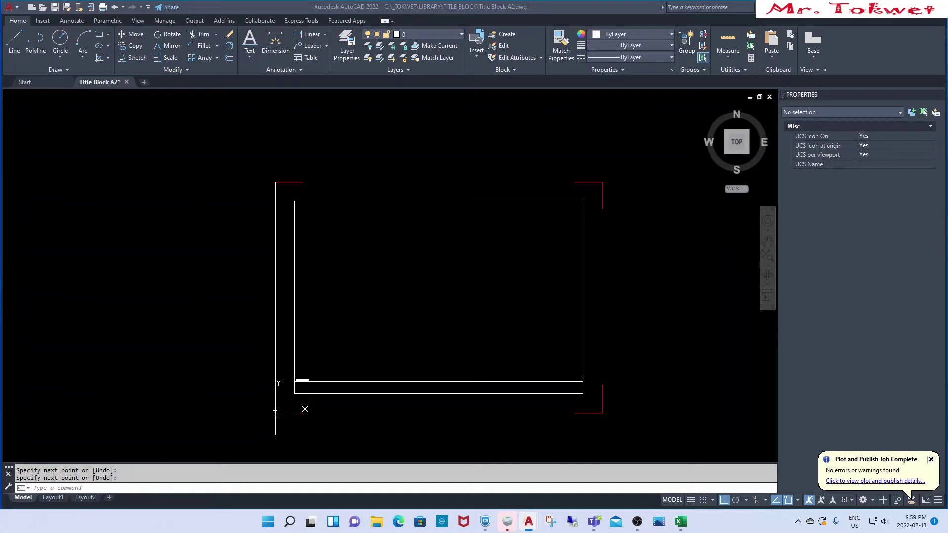
left_click(455, 293)
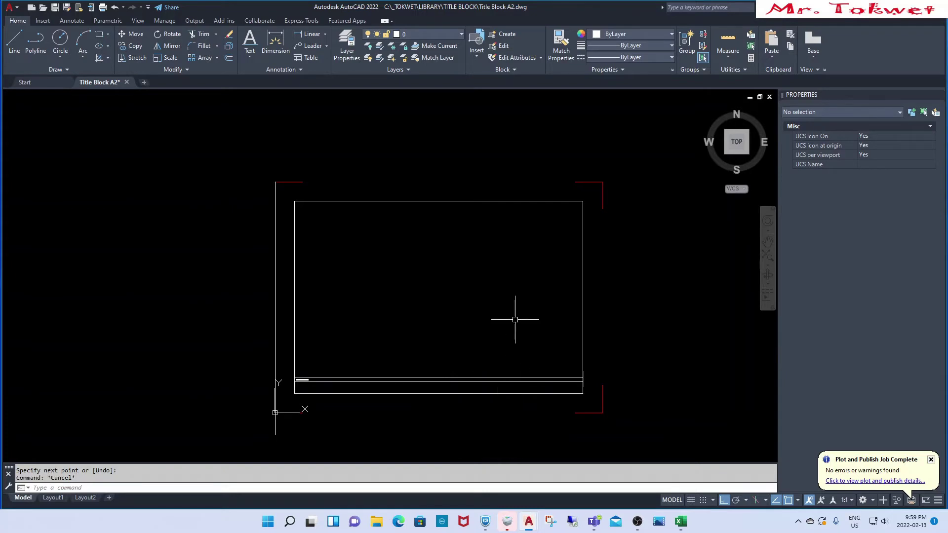
key("Escape")
key("Escape")
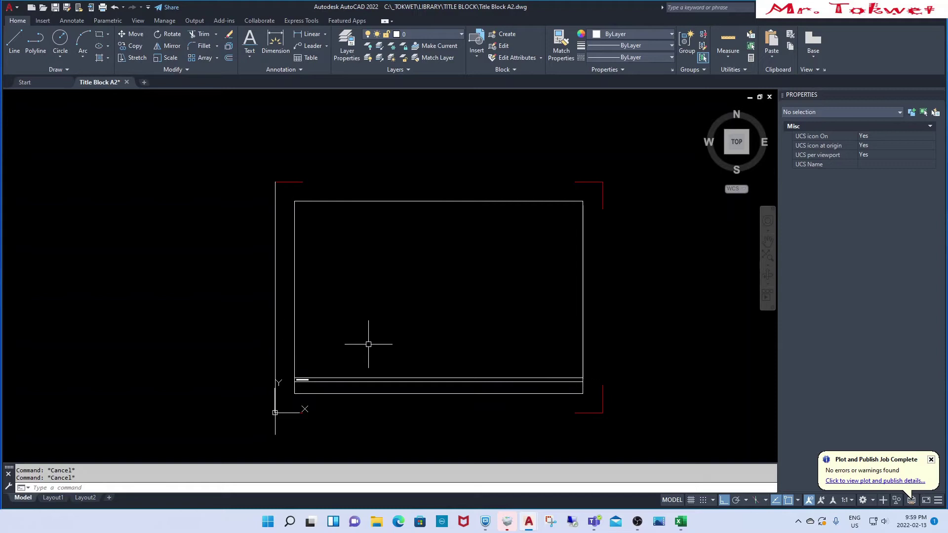
Offset the long left vertical line 594 units to the right.
type("o")
key("Return")
type("594")
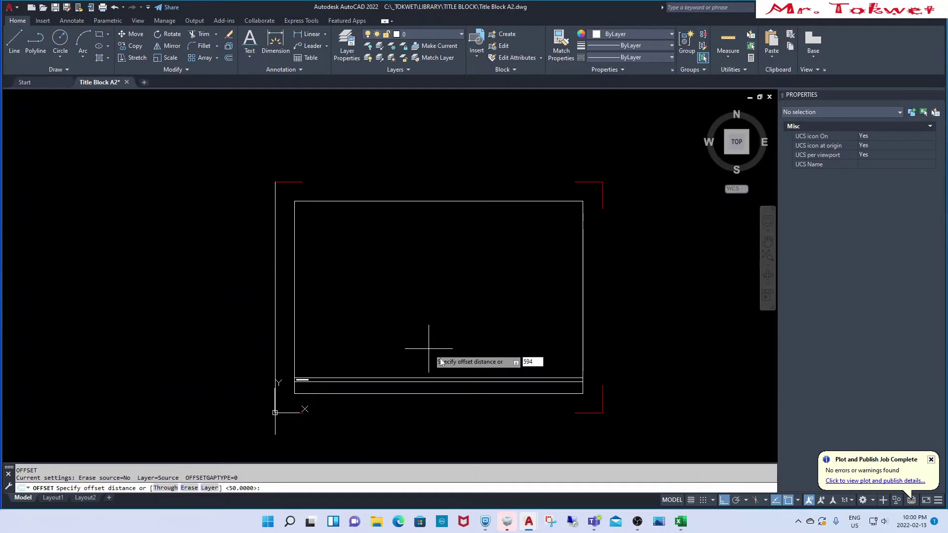
key("Return")
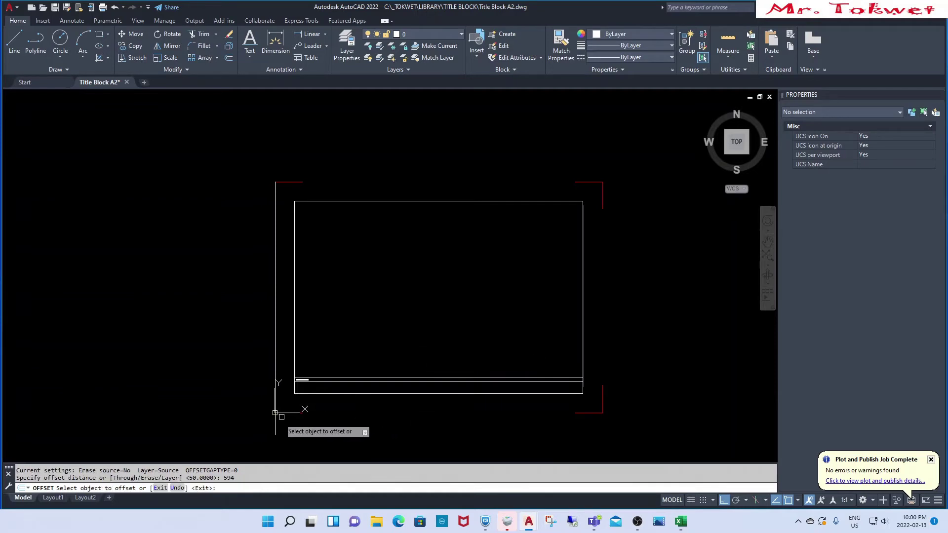
left_click(275, 423)
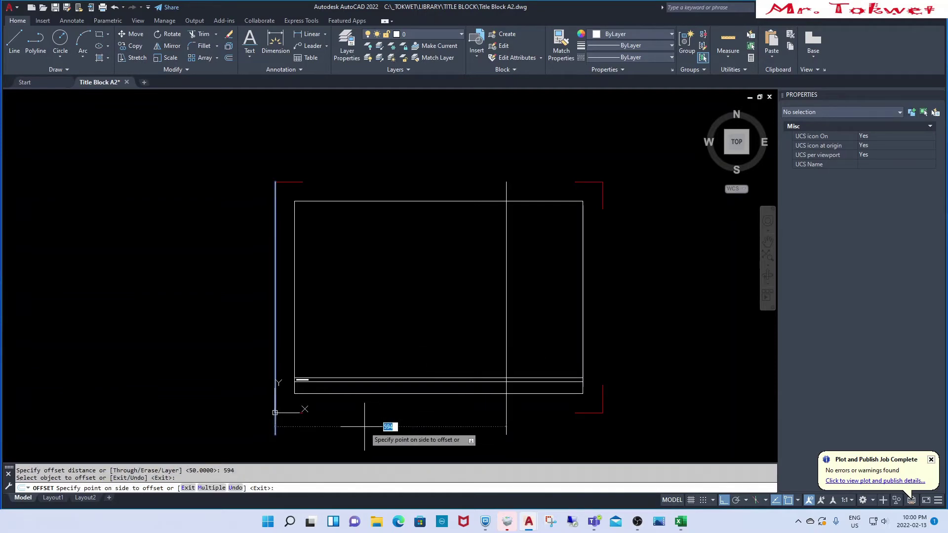
left_click(346, 427)
key("Escape")
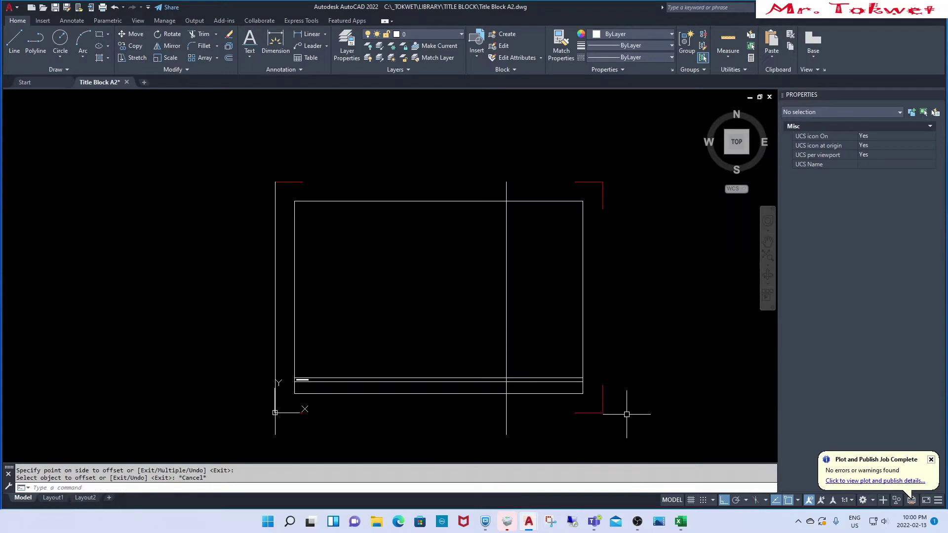
Draw a horizontal line from the bottom-right red corner leftward past the left line.
type("l")
key("Return")
left_click(603, 413)
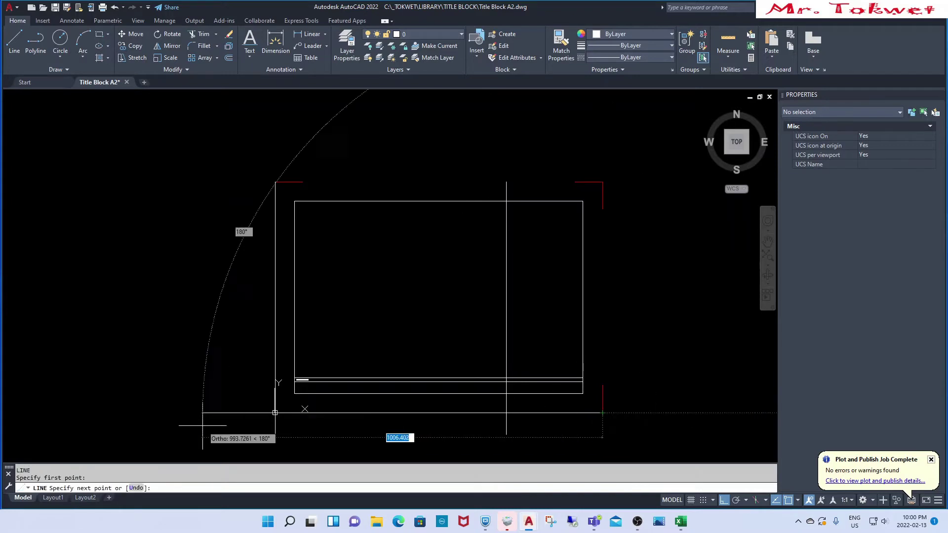
left_click(155, 424)
key("Escape")
key("Escape")
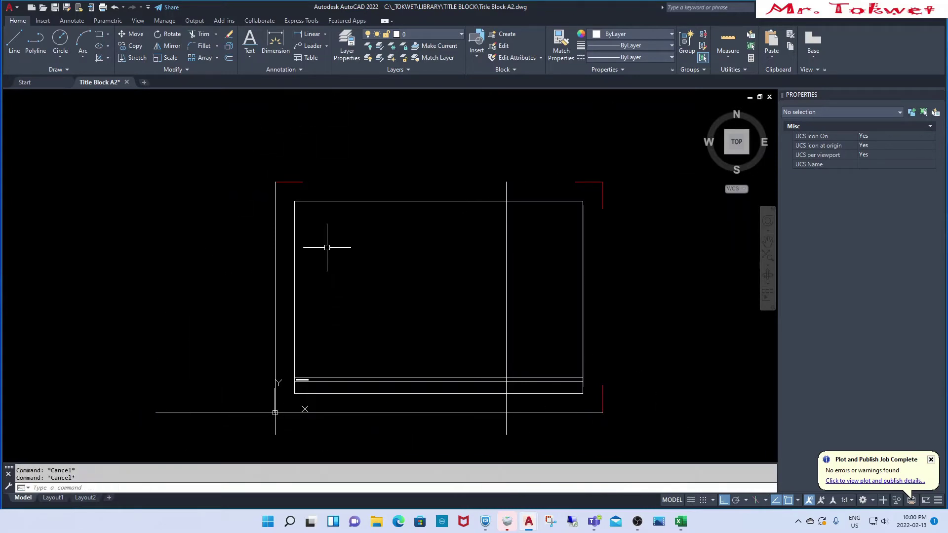
type("o")
key("Return")
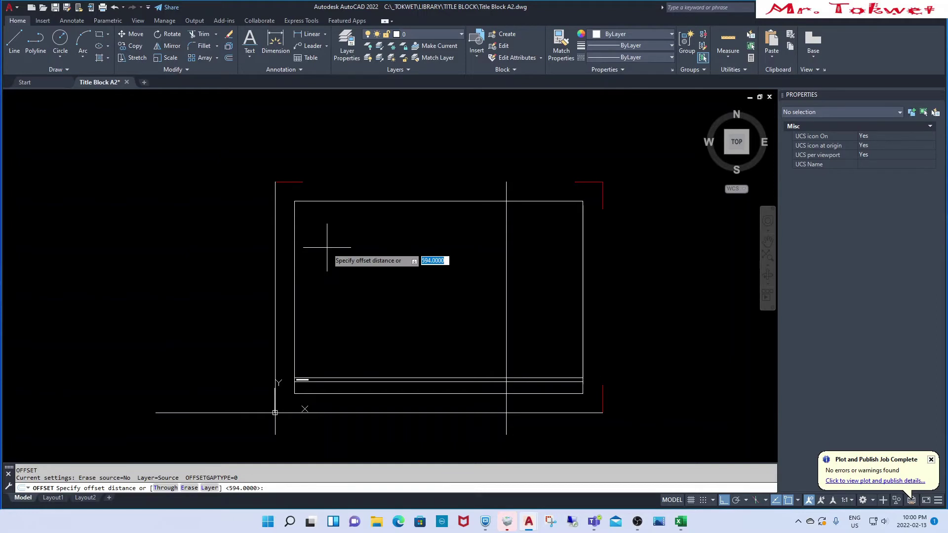
Offset the bottom horizontal line 420 units upward.
type("42")
type("0")
key("Return")
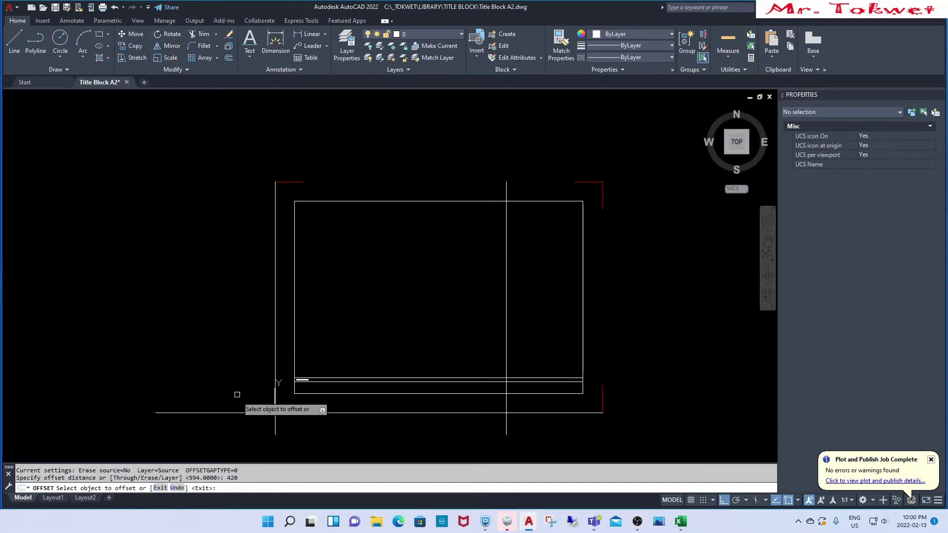
left_click(232, 412)
left_click(224, 267)
key("Escape")
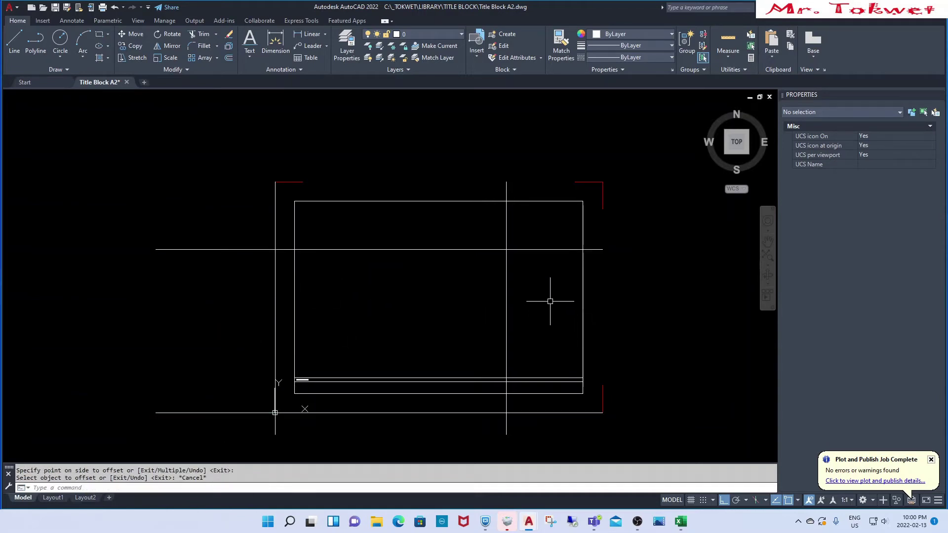
key("Escape")
Move the top-right and bottom-right red corner marks onto the new line intersections.
key("m")
key("Return")
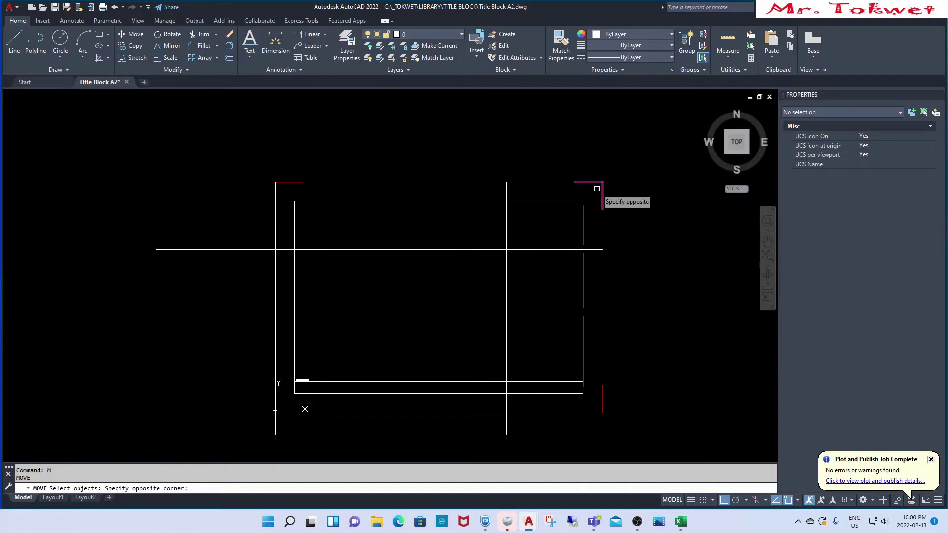
left_click(602, 193)
key("Return")
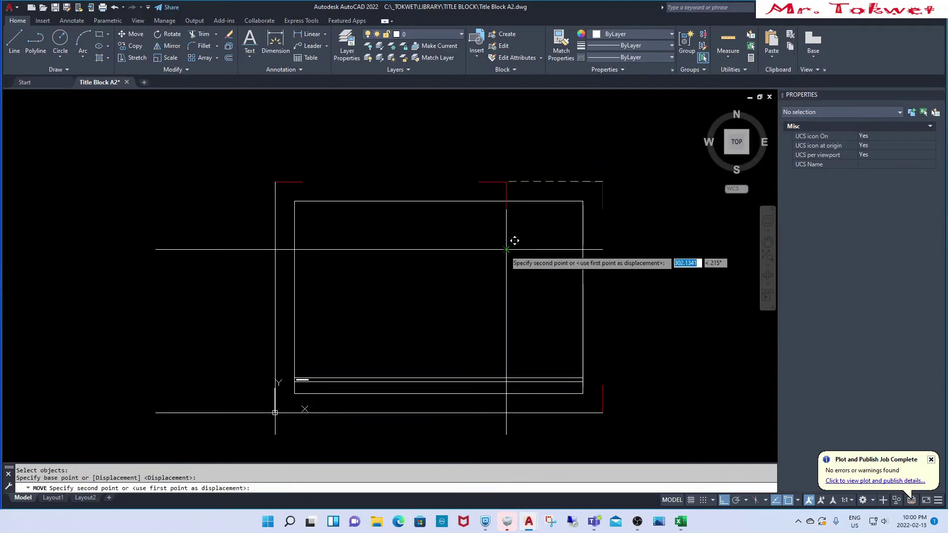
left_click(512, 239)
key("Return")
left_click(551, 436)
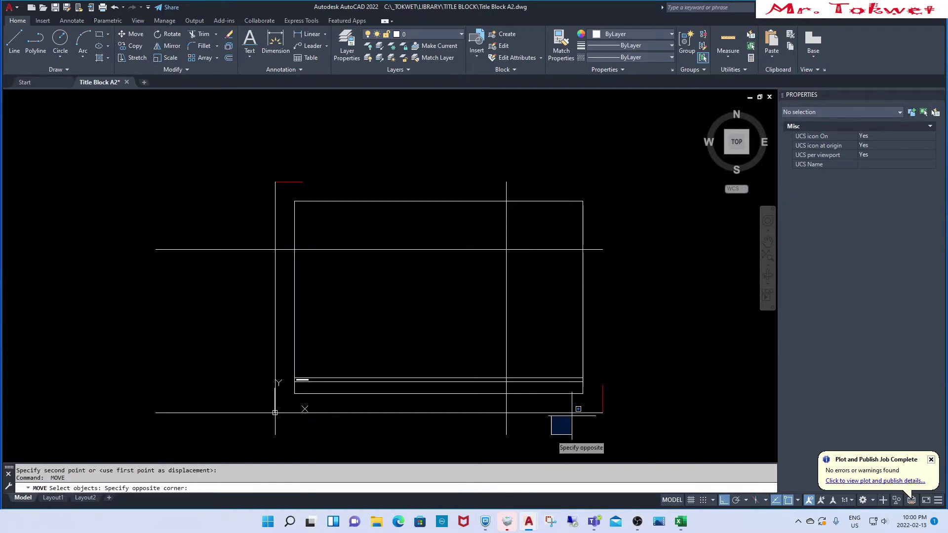
left_click(686, 340)
key("Return")
left_click(602, 412)
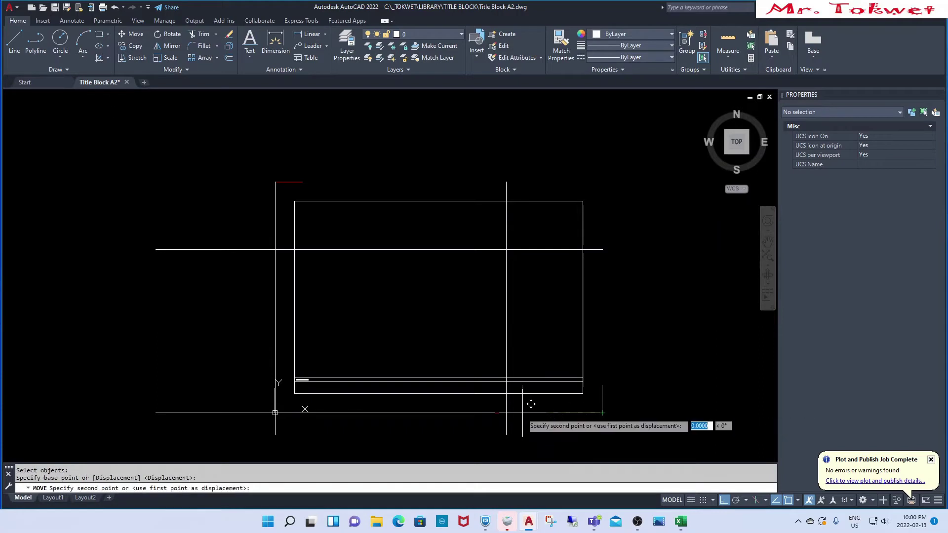
left_click(506, 412)
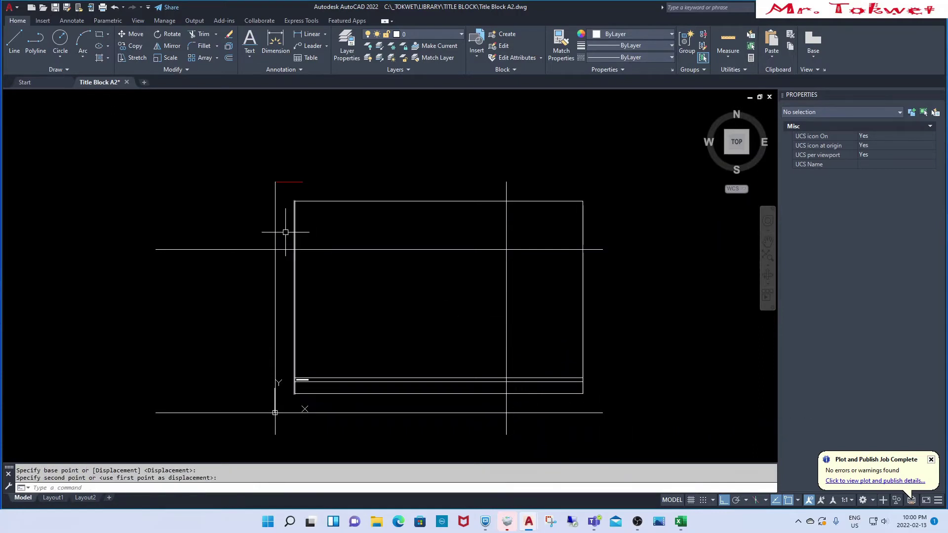
Move the top-left red corner mark down onto the new intersection.
key("Return")
left_click(243, 214)
left_click(316, 170)
key("Return")
left_click(275, 182)
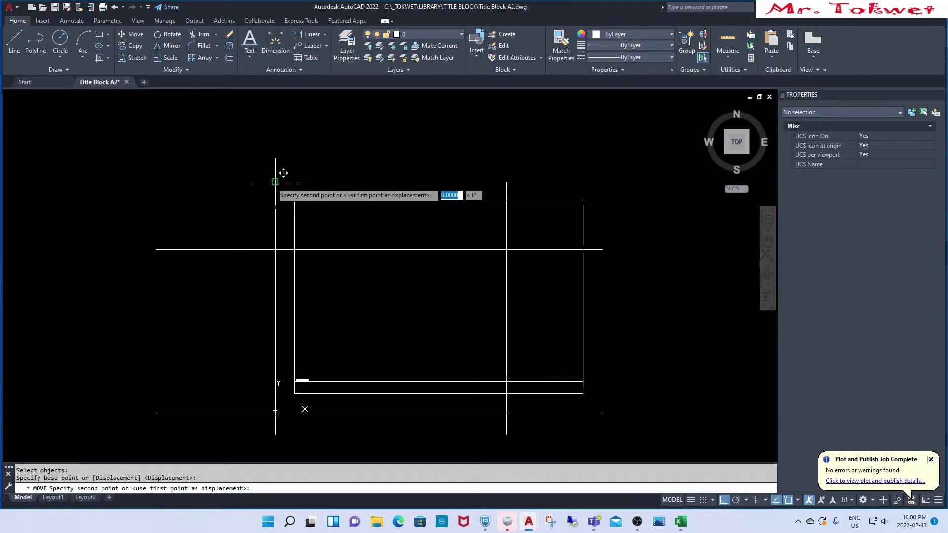
left_click(275, 249)
Offset the middle vertical line and the upper horizontal line 50 units inward.
key("Escape")
key("Escape")
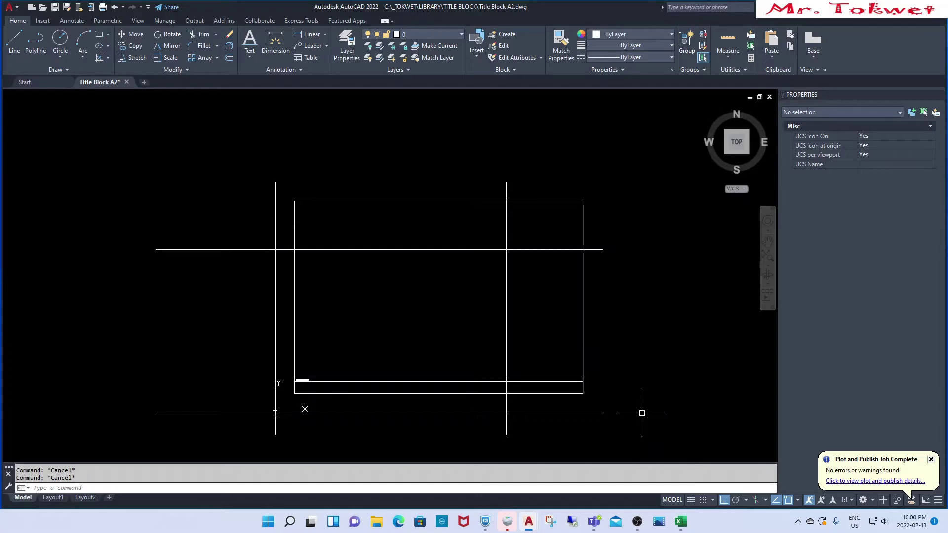
type("o")
key("Return")
type("50")
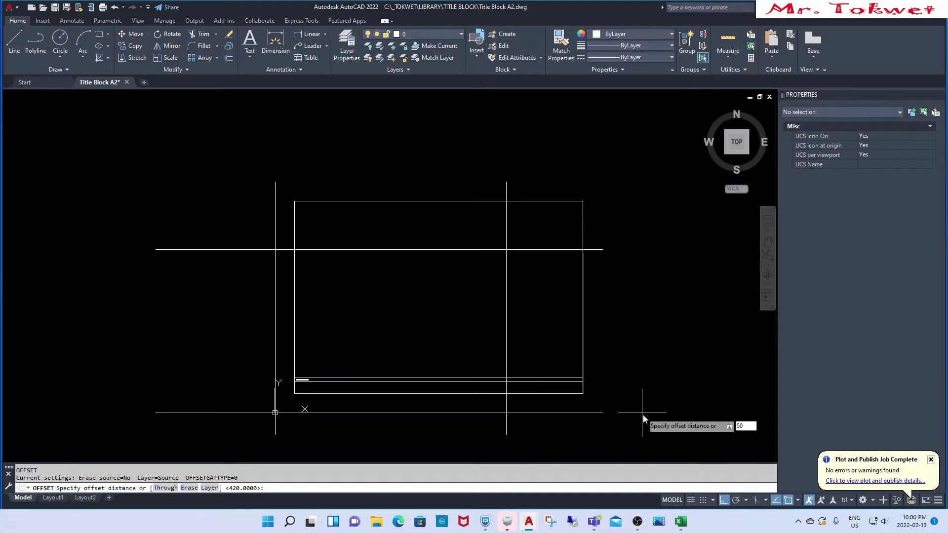
key("Return")
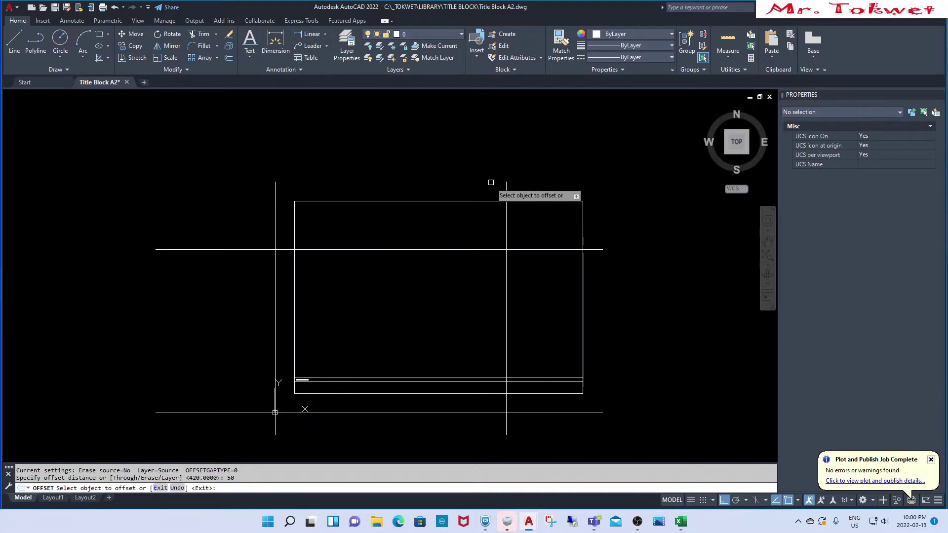
left_click(506, 223)
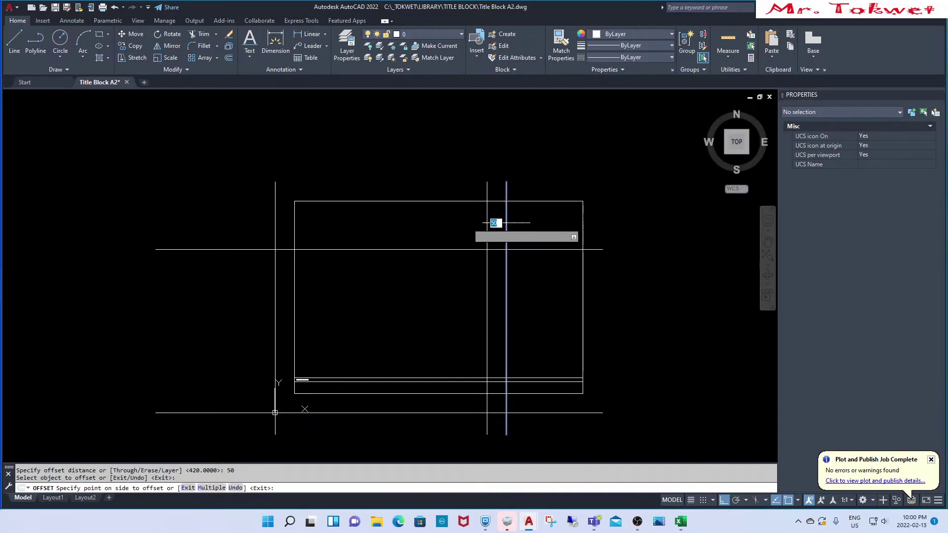
left_click(262, 250)
left_click(259, 308)
key("Escape")
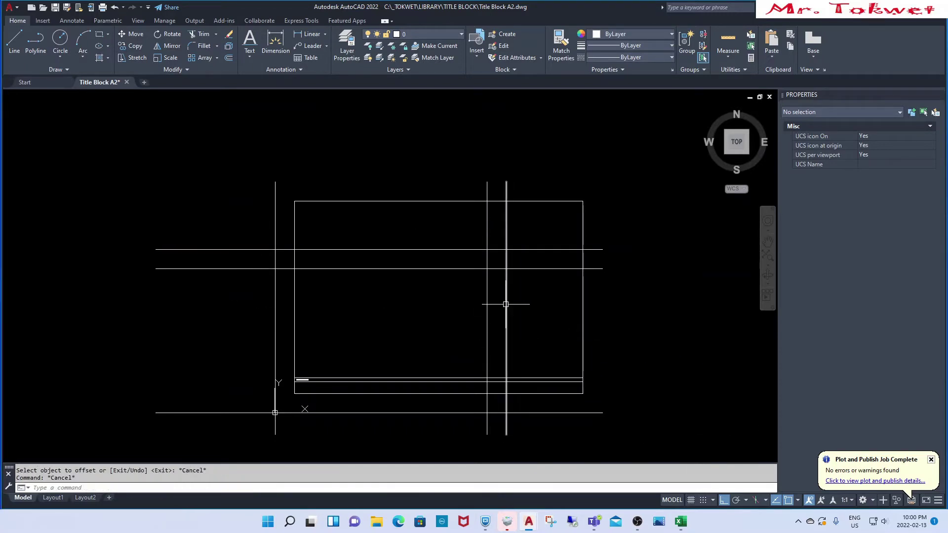
Fillet the new lines into sharp corners with the inner border and bottom line.
type("f")
key("Return")
left_click(475, 268)
left_click(487, 284)
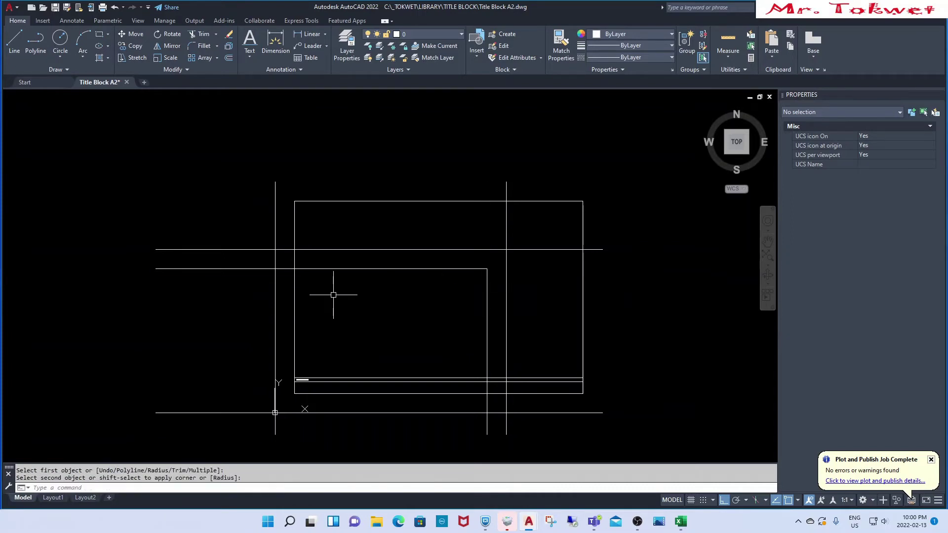
key("Return")
left_click(316, 269)
left_click(295, 287)
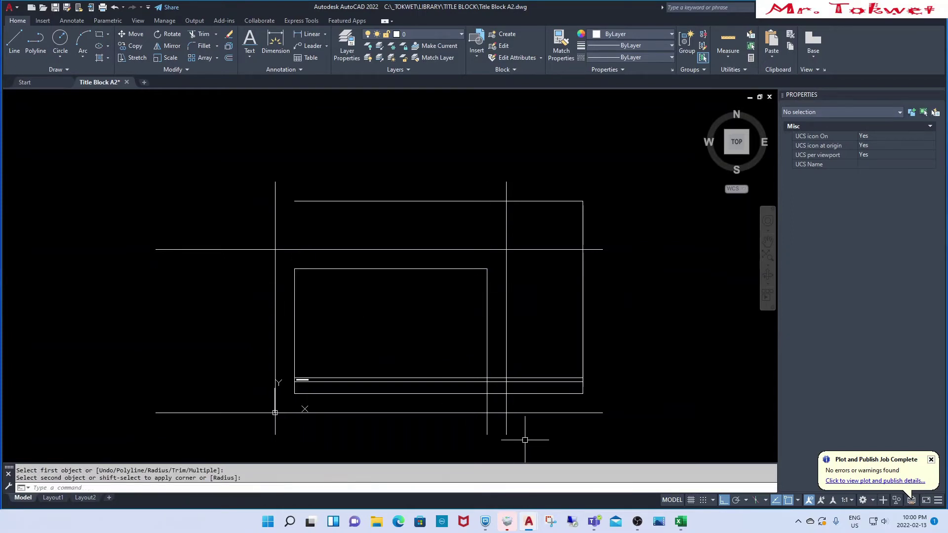
key("Return")
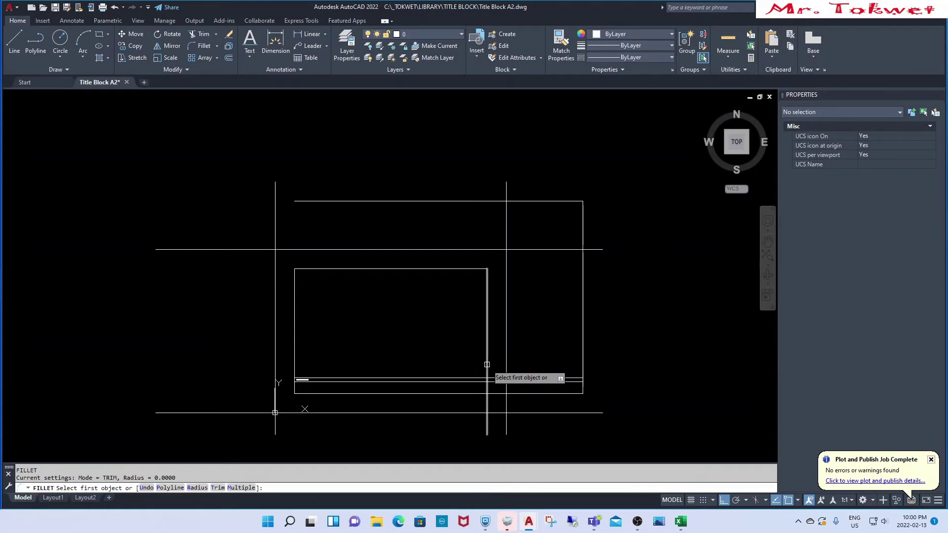
left_click(487, 375)
left_click(477, 393)
Trim excess segments near the short inner bottom line, then undo that trim.
type("tr")
key("Return")
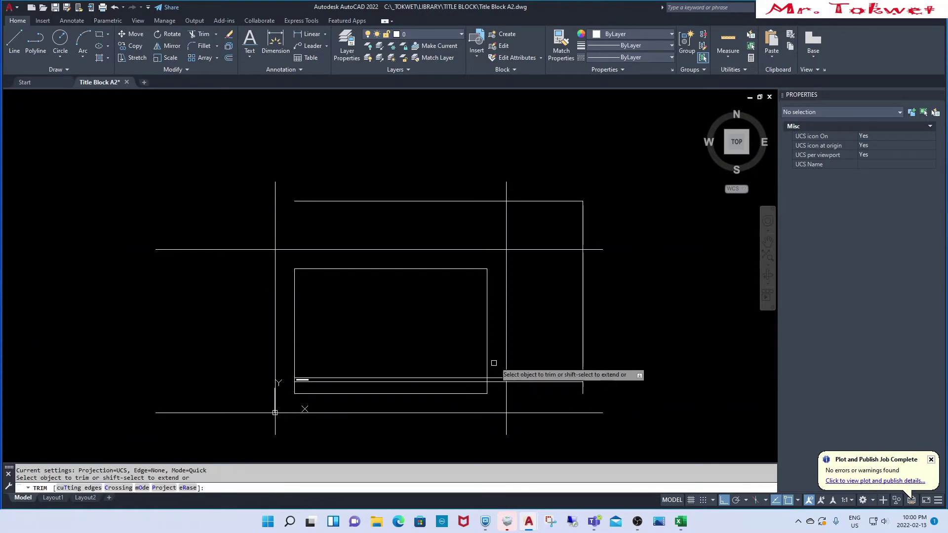
left_click_drag(480, 376, 494, 378)
key("Return")
left_click(496, 379)
type("u")
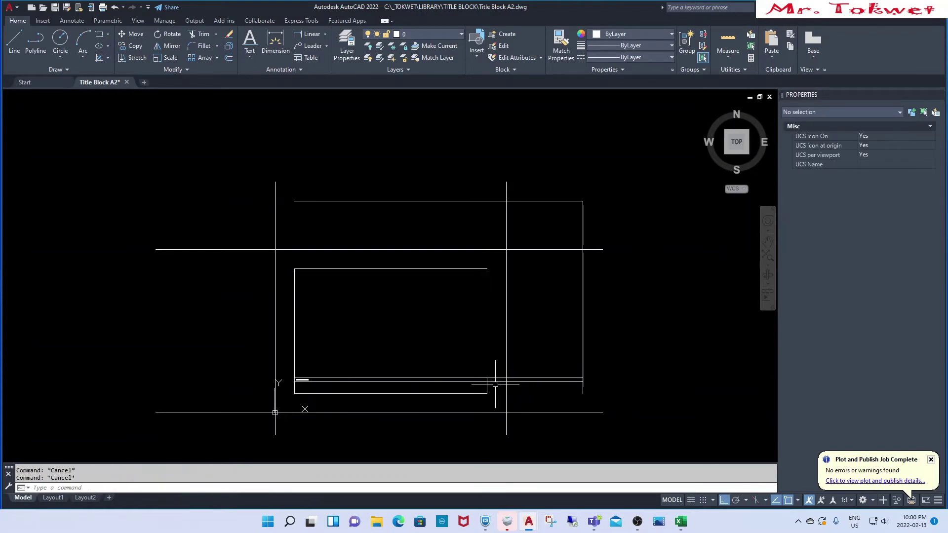
key("Return")
Trim away the right part of the bottom line and the right vertical construction line.
type("tr")
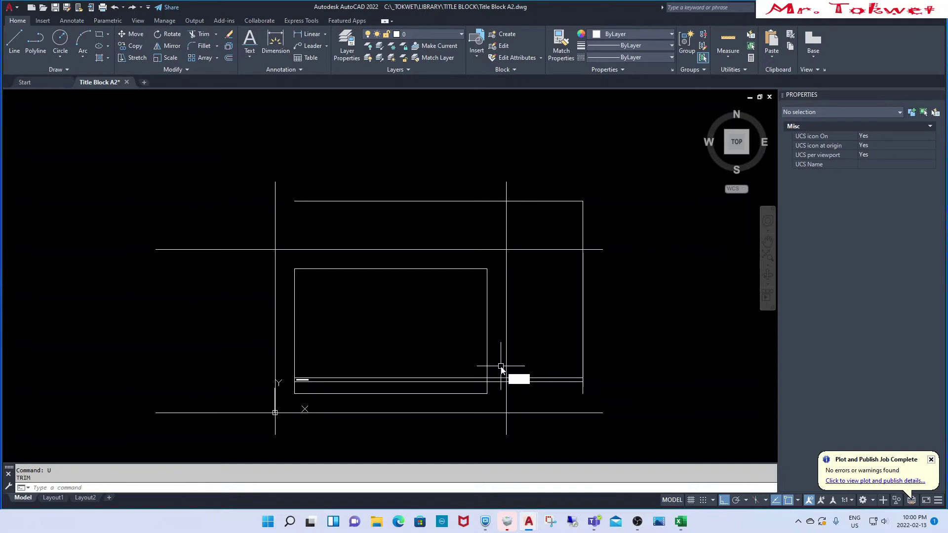
key("Return")
left_click_drag(543, 393, 521, 365)
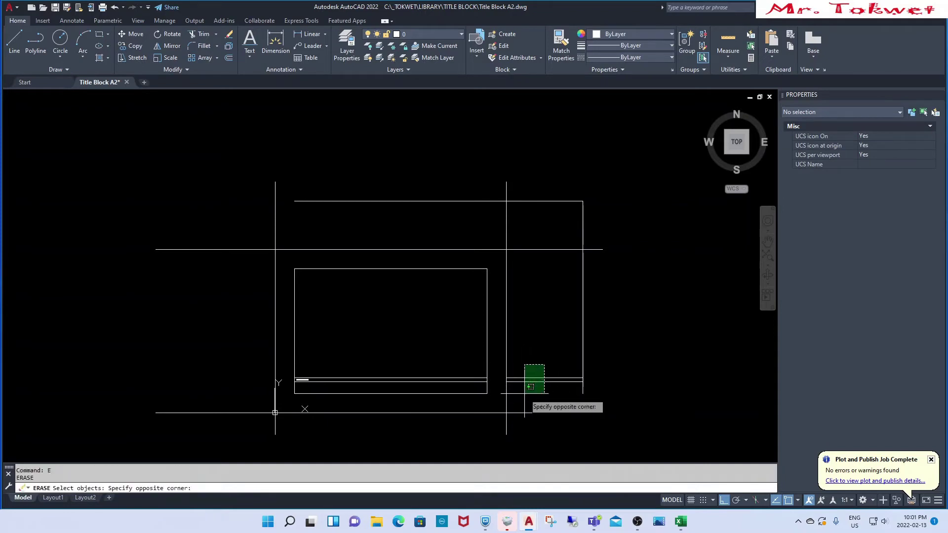
left_click_drag(599, 296, 568, 315)
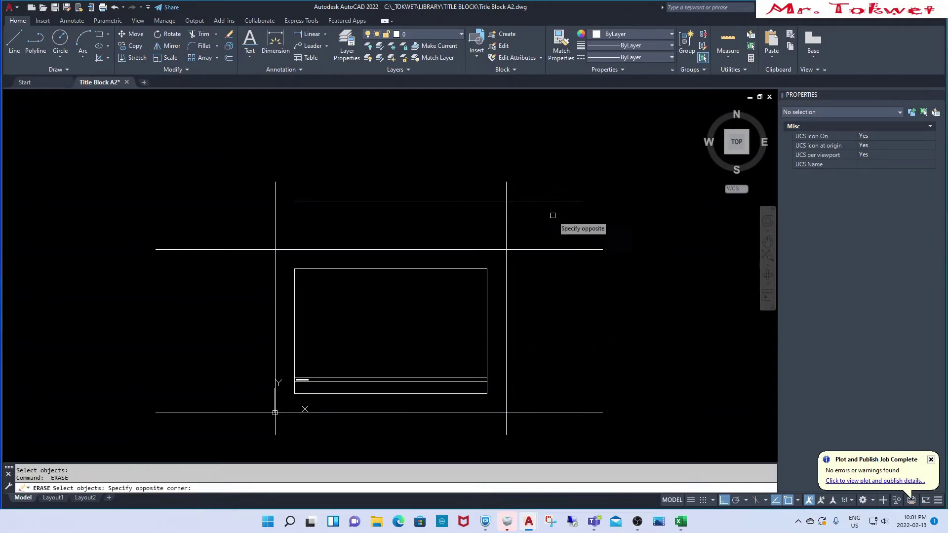
Erase the top construction line and the leftover vertical line pieces.
key("Return")
key("Return")
left_click(527, 182)
left_click(253, 203)
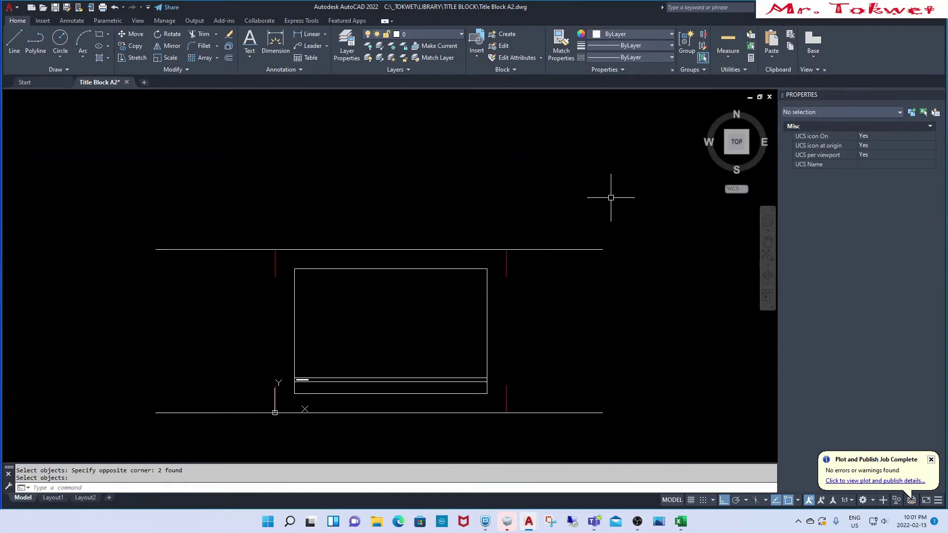
key("Return")
key("Return")
left_click(615, 344)
Remove the stray segment and paste the 594 and 420 dimensions at original coordinates.
left_click(575, 419)
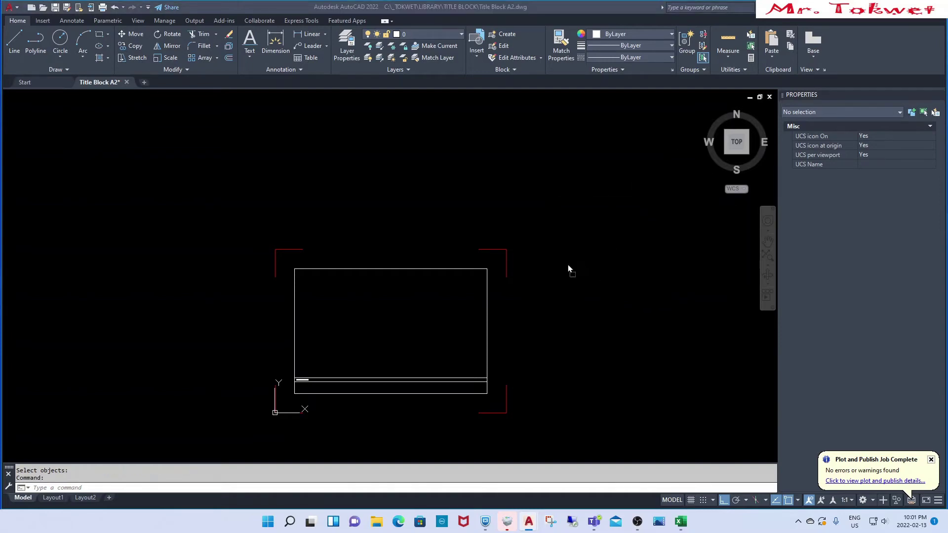
right_click_drag(568, 265, 554, 269)
left_click(601, 294)
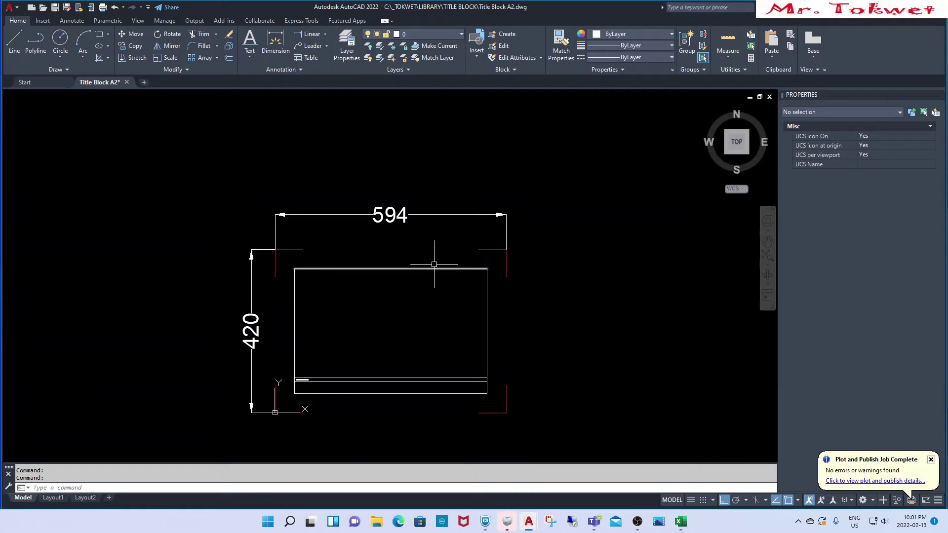
Delete the 594 and 420 dimensions and paste the TITLE BLOCK A2 text inside the rectangle.
left_click(418, 181)
left_click(317, 226)
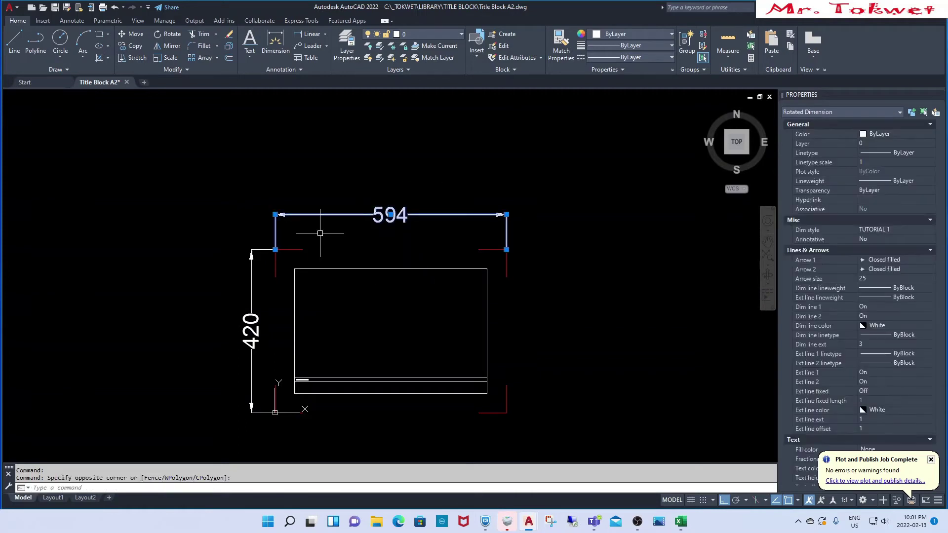
left_click(269, 291)
left_click(229, 297)
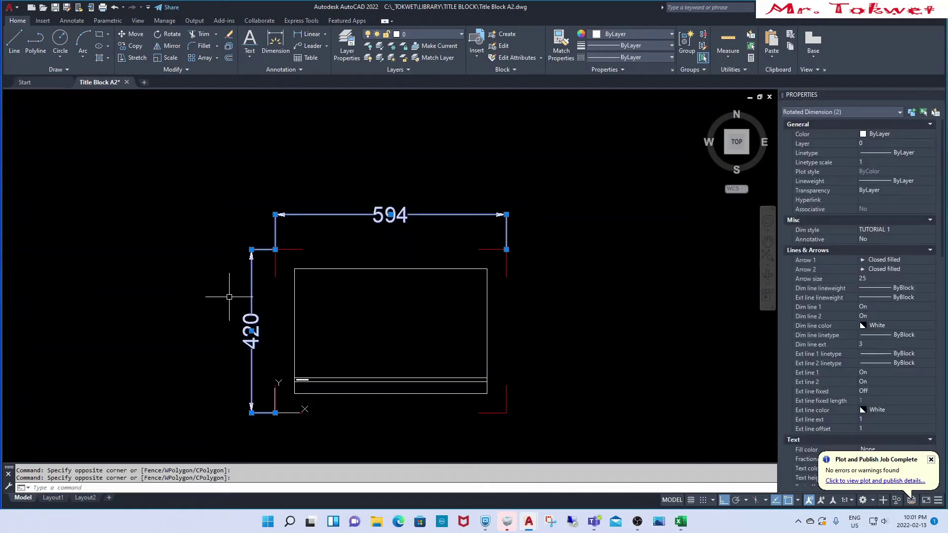
key("Delete")
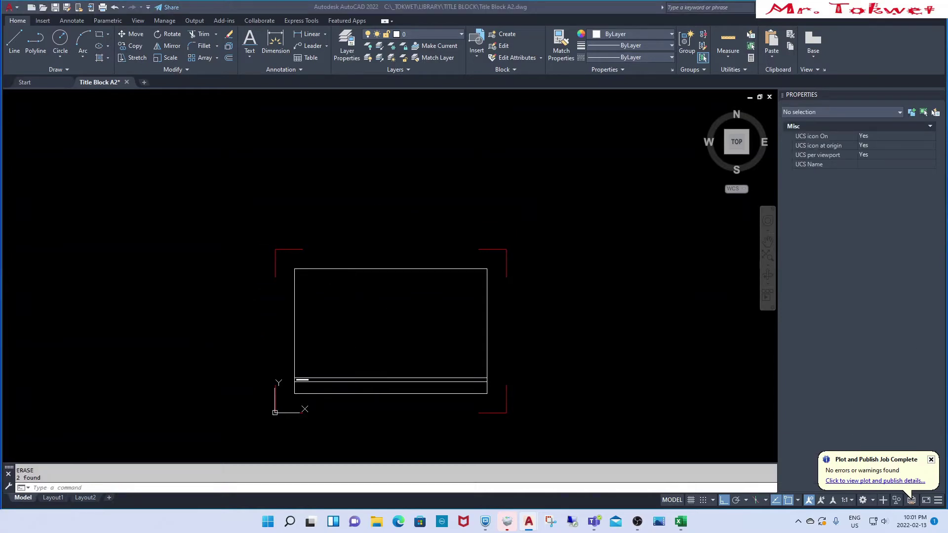
right_click_drag(491, 318, 436, 330)
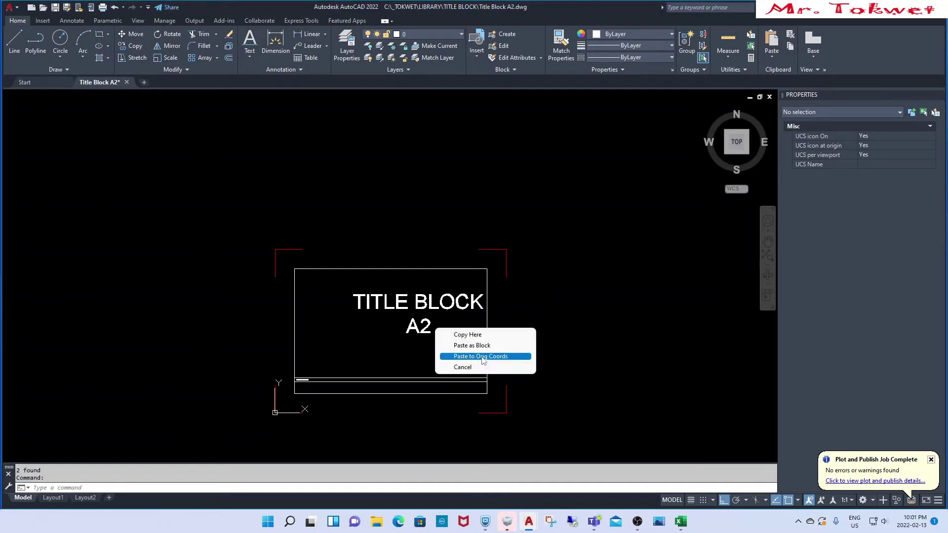
left_click(482, 356)
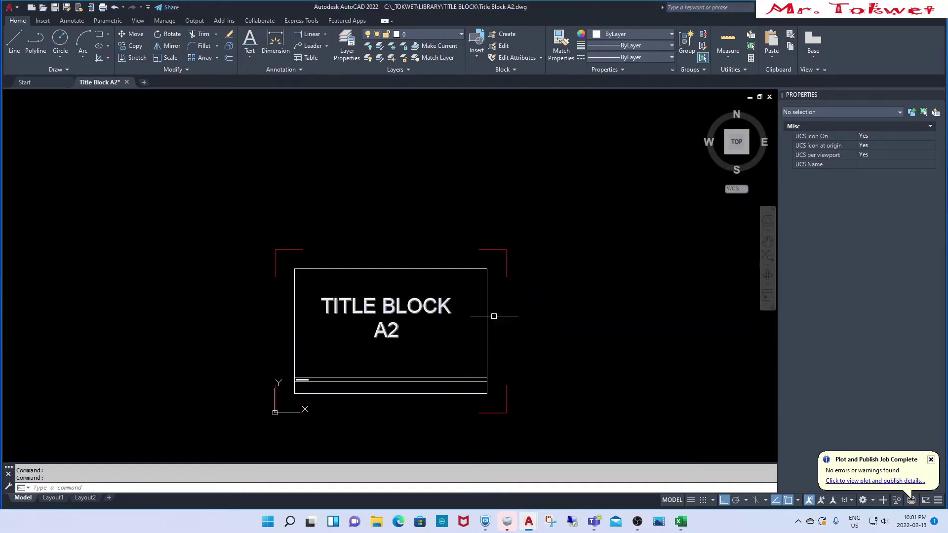
Quick-save the drawing, then save a copy with the name changed to Title Block A3.
type("QSAVE")
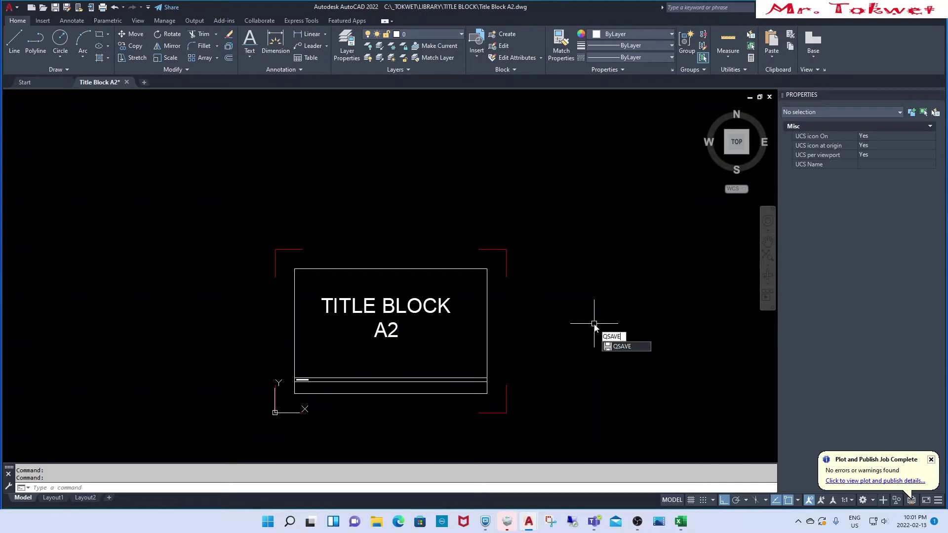
key("Return")
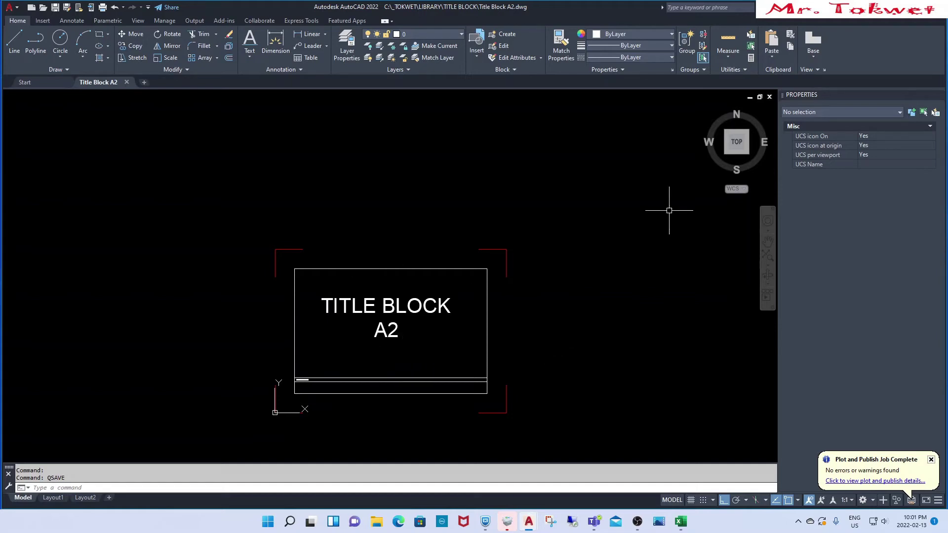
left_click(18, 9)
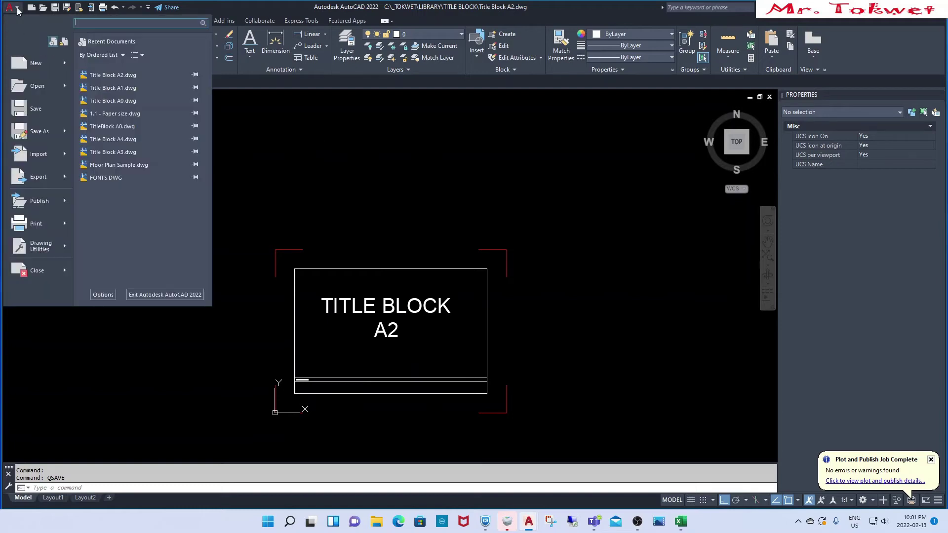
left_click(41, 132)
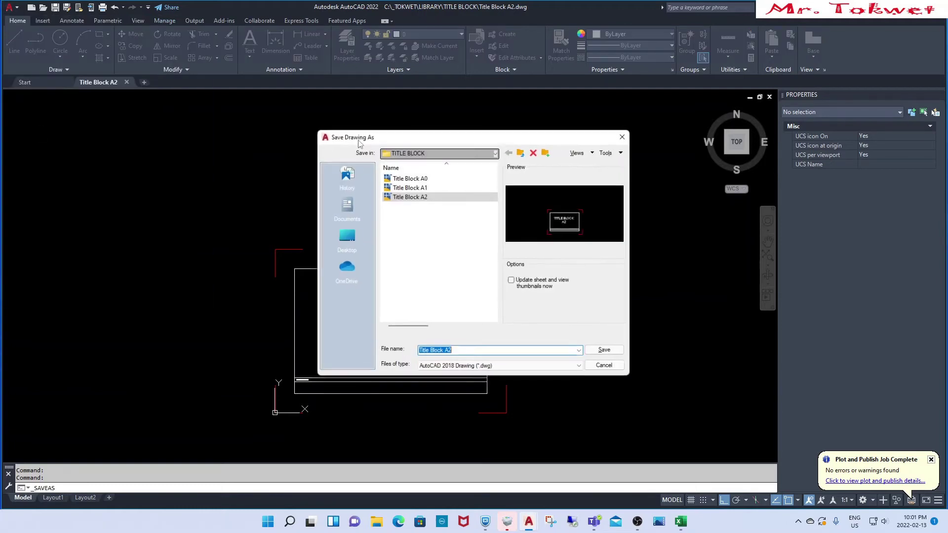
left_click(465, 354)
key("BackSpace")
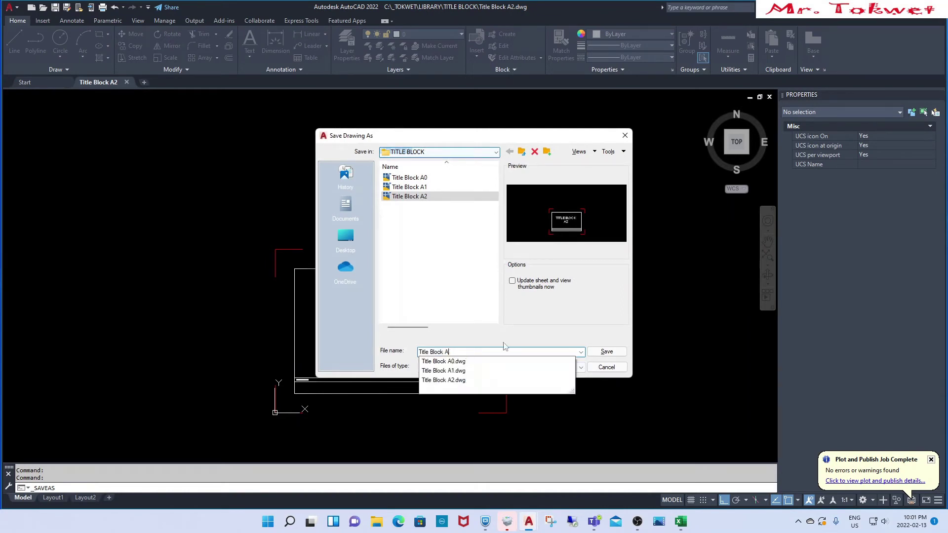
type("3")
left_click(606, 351)
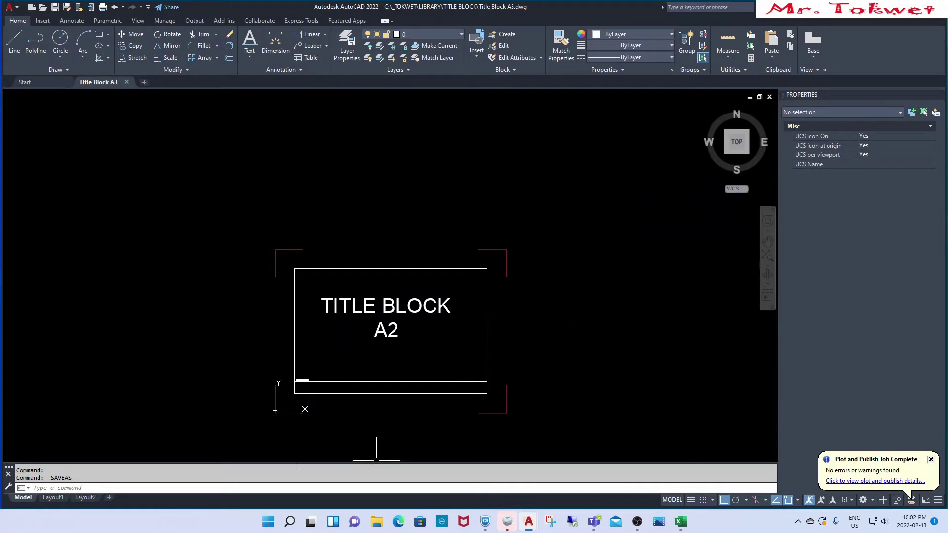
Draw a left line down from the top-left mark and a bottom line leftward from the bottom-right mark.
type("l")
key("Return")
left_click(275, 249)
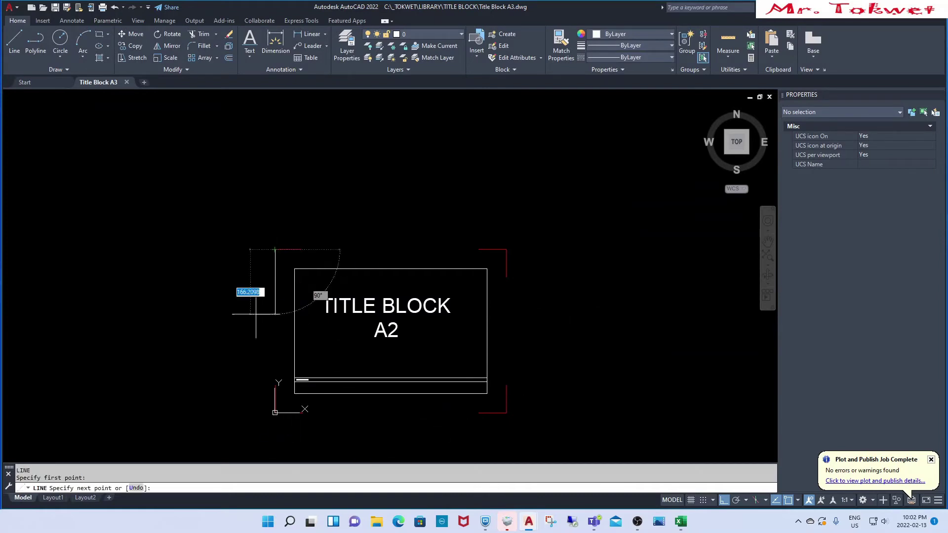
left_click(273, 441)
key("Return")
key("Return")
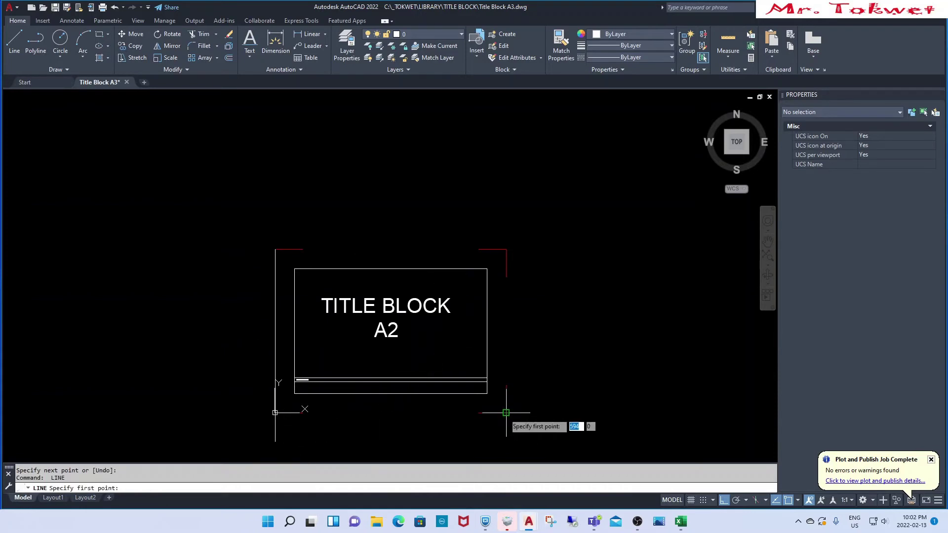
left_click(506, 412)
left_click(172, 412)
key("Return")
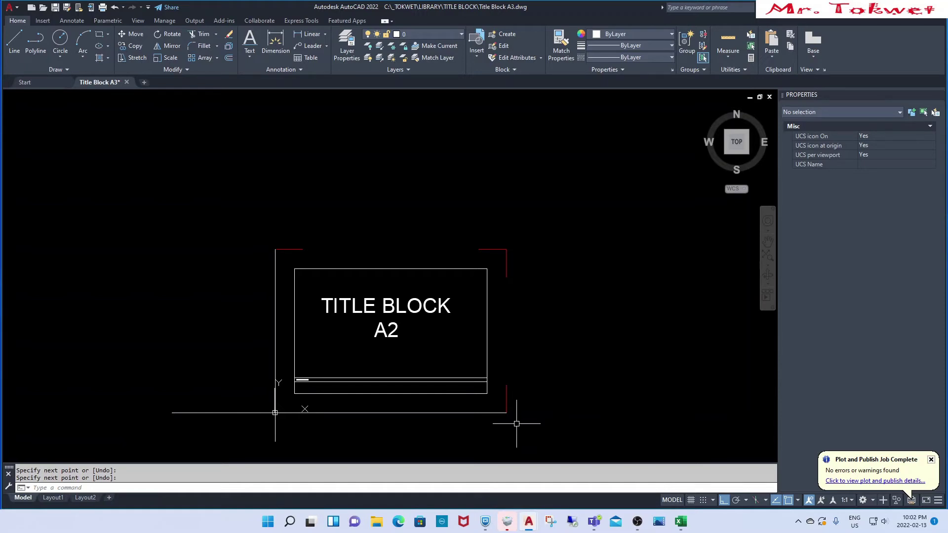
Erase the TITLE BLOCK A2 text from the drawing.
type("o")
key("Escape")
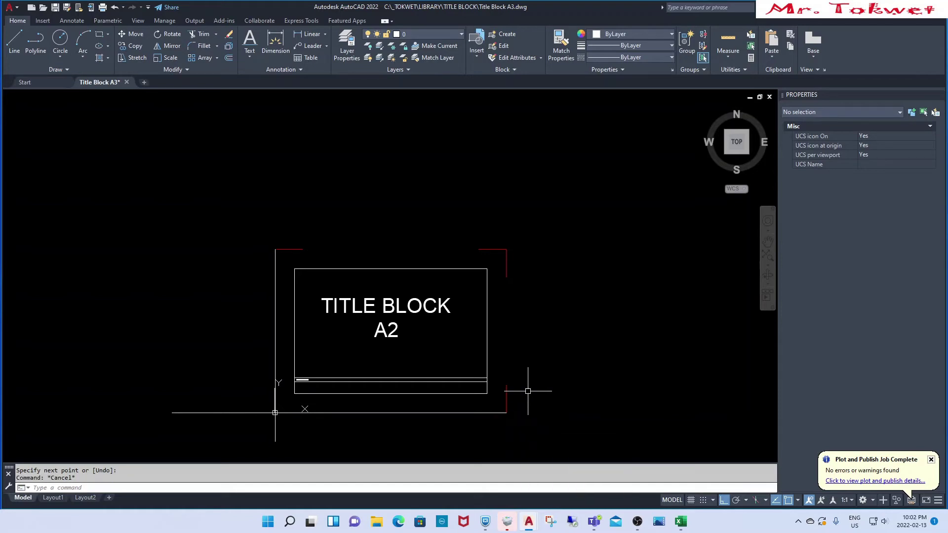
type("e")
key("Return")
left_click_drag(444, 365, 373, 304)
key("Return")
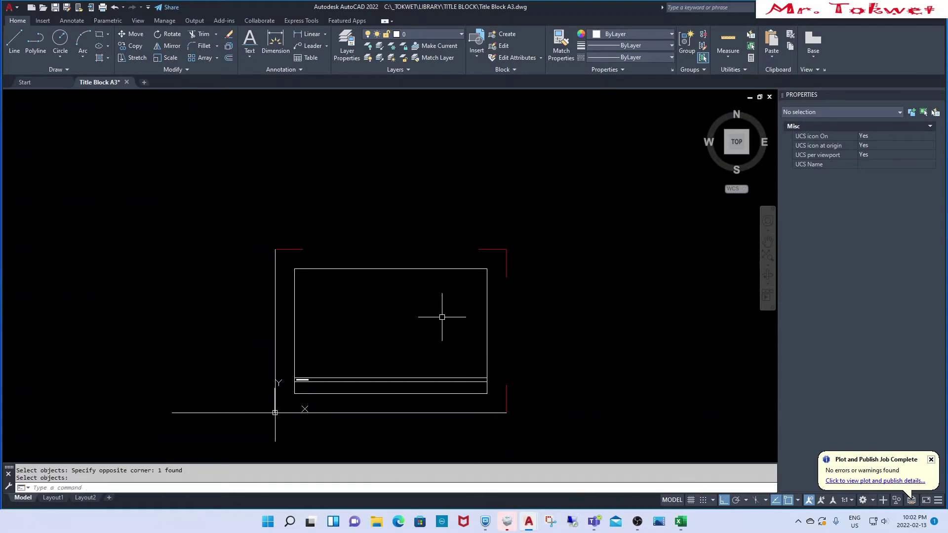
key("Escape")
key("Escape")
left_click(553, 354)
key("Escape")
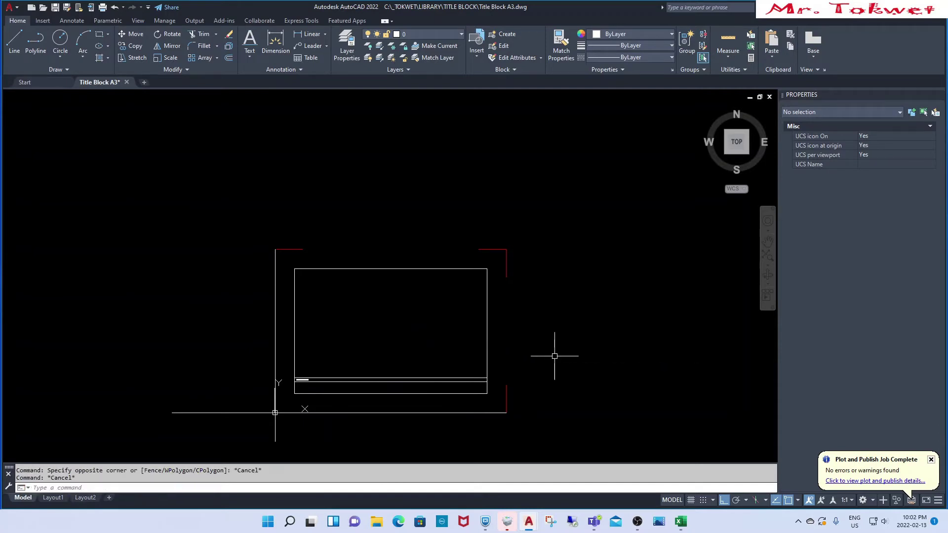
type("O")
key("Return")
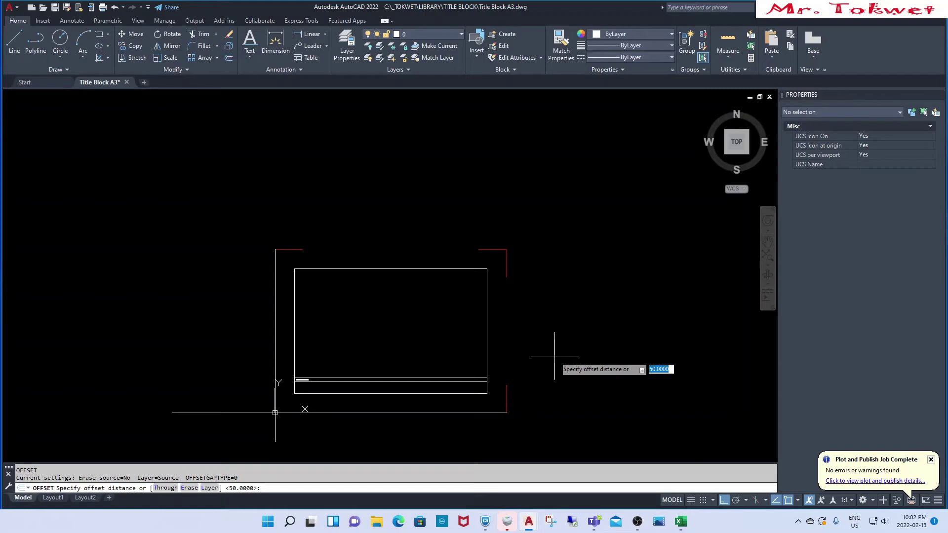
Offset the left border line 420 units to the right.
type("420")
key("Return")
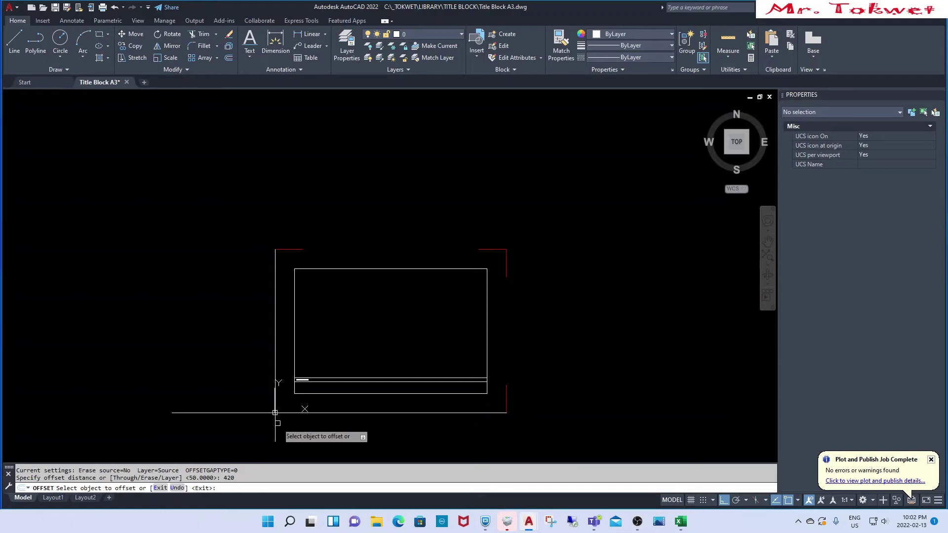
left_click(277, 423)
key("Escape")
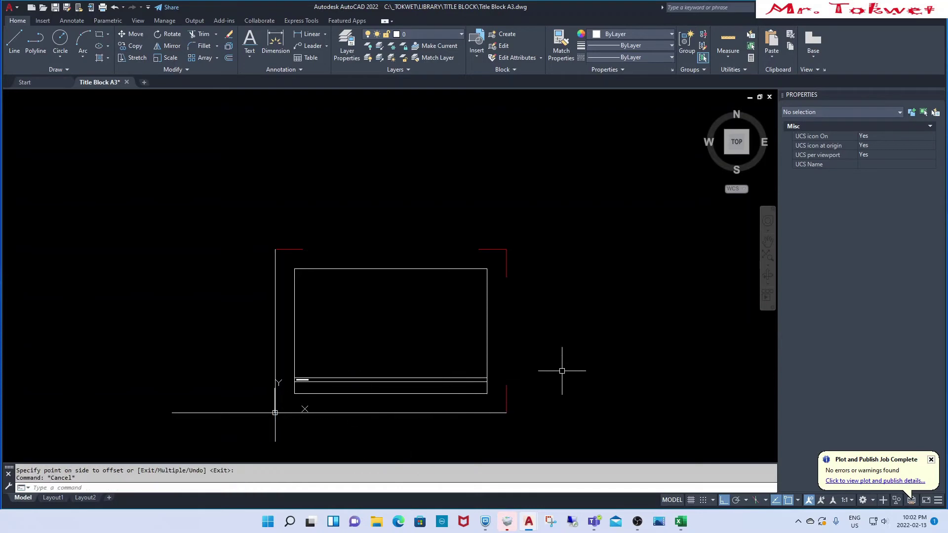
key("Escape")
key("Return")
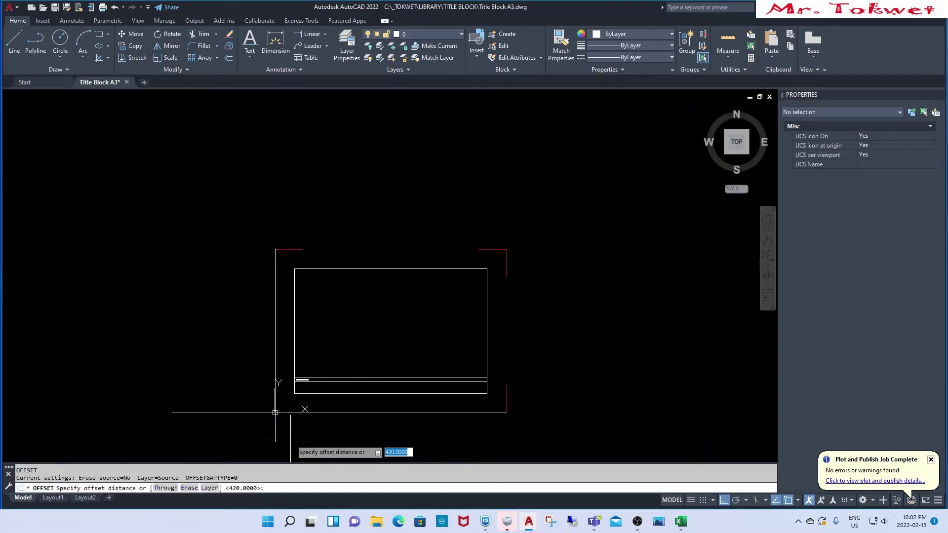
key("Return")
left_click(275, 430)
left_click(311, 421)
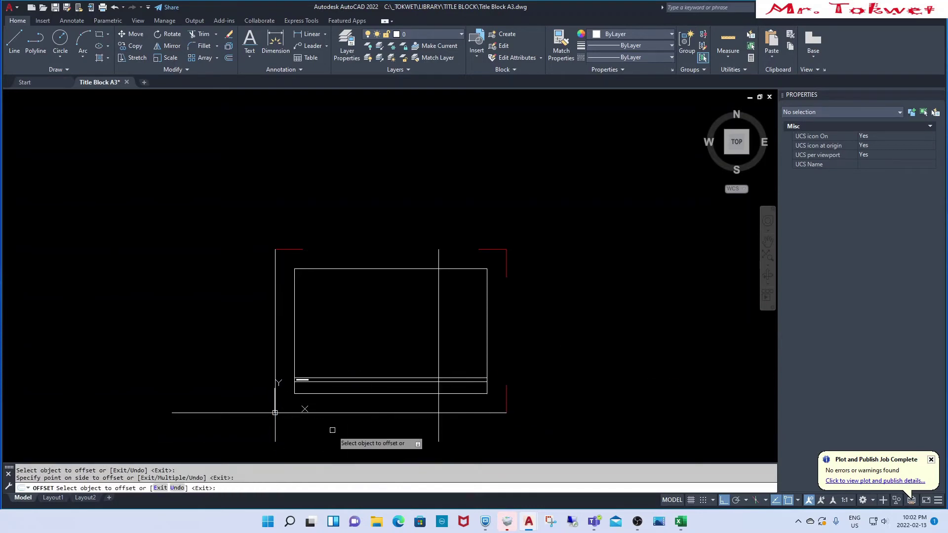
scroll(532, 347, "down", 5)
scroll(531, 347, "up", 6)
scroll(541, 334, "up", 2)
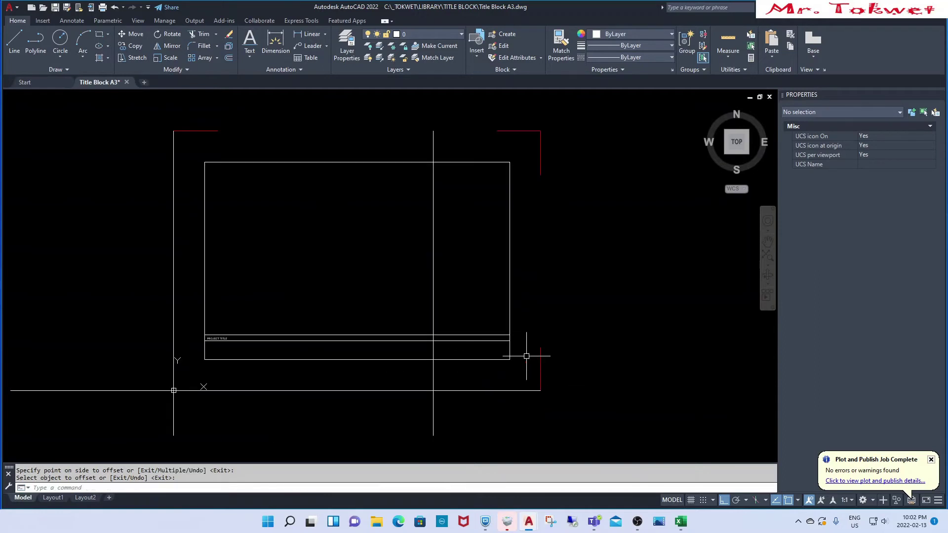
scroll(525, 355, "down", 4)
key("Escape")
key("Escape")
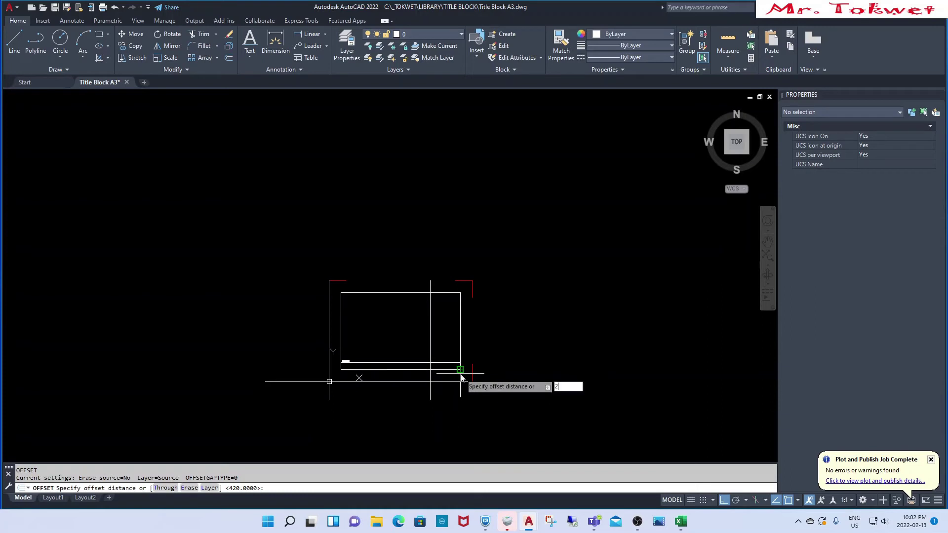
type("297")
Offset the bottom horizontal line 297 units upward to mark the sheet top.
key("Return")
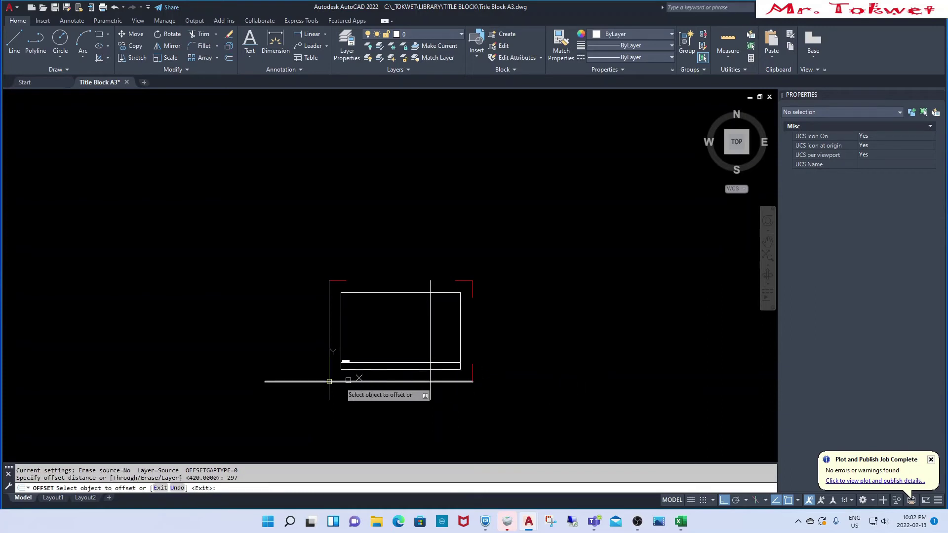
left_click(302, 381)
left_click(305, 318)
key("Return")
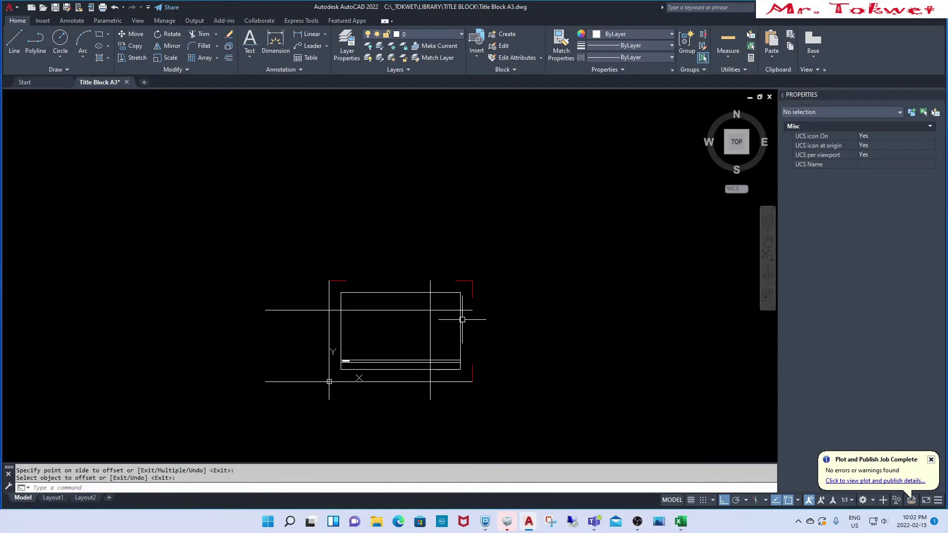
scroll(464, 318, "up", 2)
Move the first pair of red corner lines onto its sheet-corner intersection.
type("m")
key("Return")
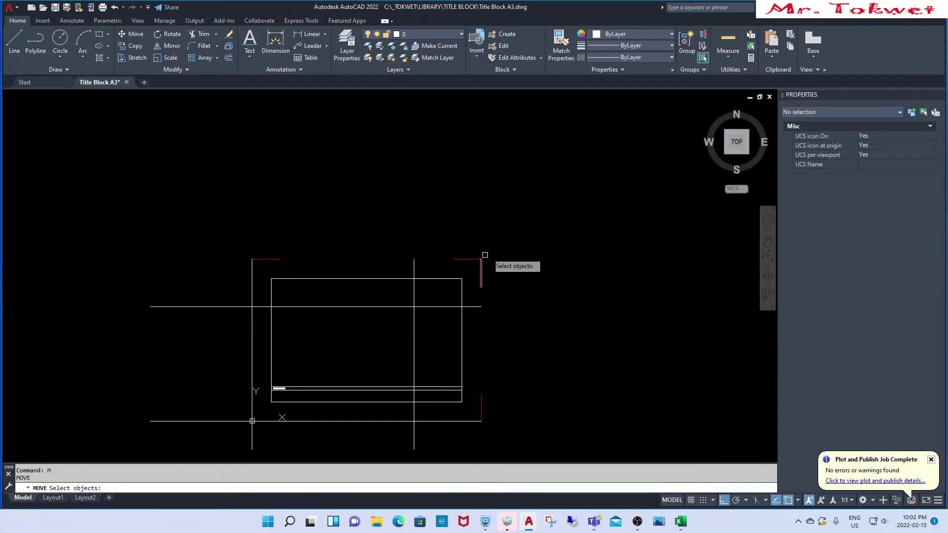
left_click(483, 254)
scroll(489, 267, "up", 4)
key("Return")
left_click(466, 248)
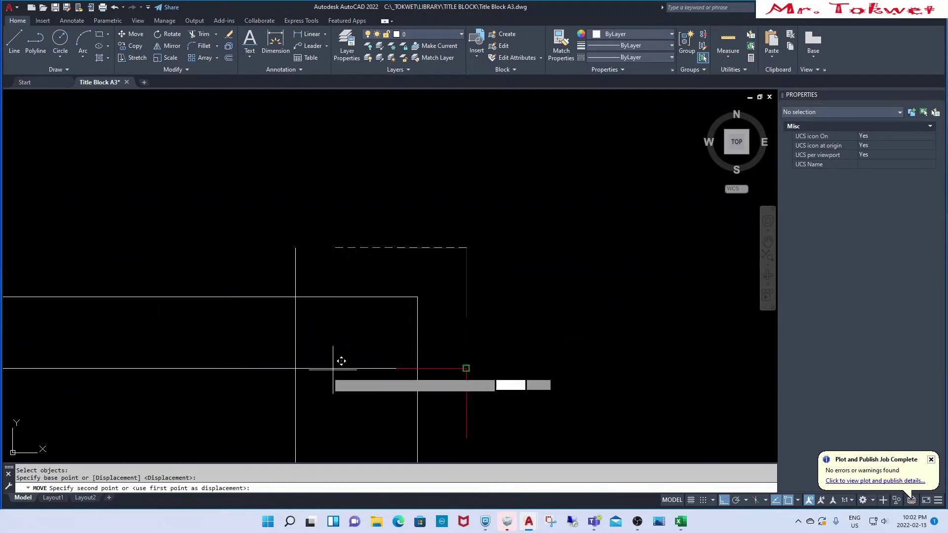
left_click(295, 369)
scroll(368, 297, "down", 4)
scroll(310, 281, "up", 4)
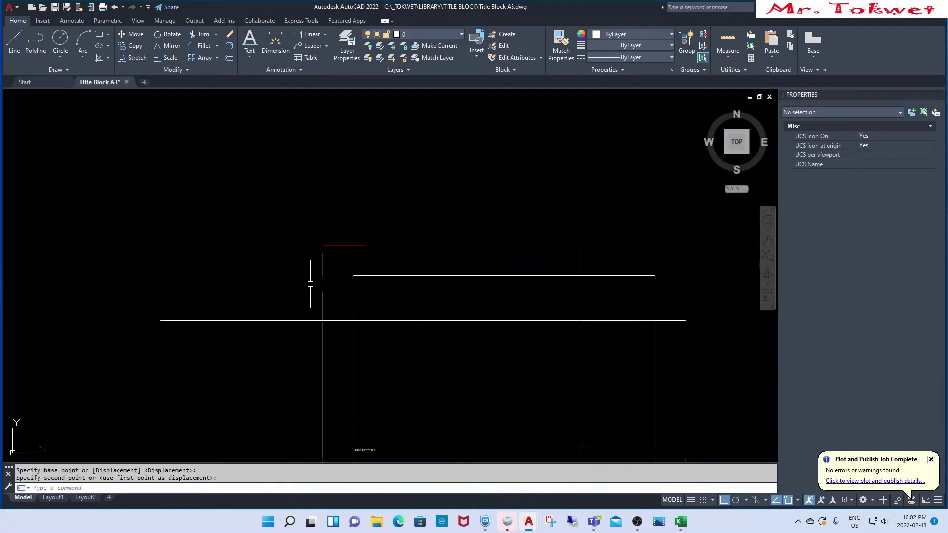
Move the top-left red corner mark onto its construction-line intersection.
key("Return")
left_click(296, 297)
left_click(360, 238)
key("Return")
left_click(322, 245)
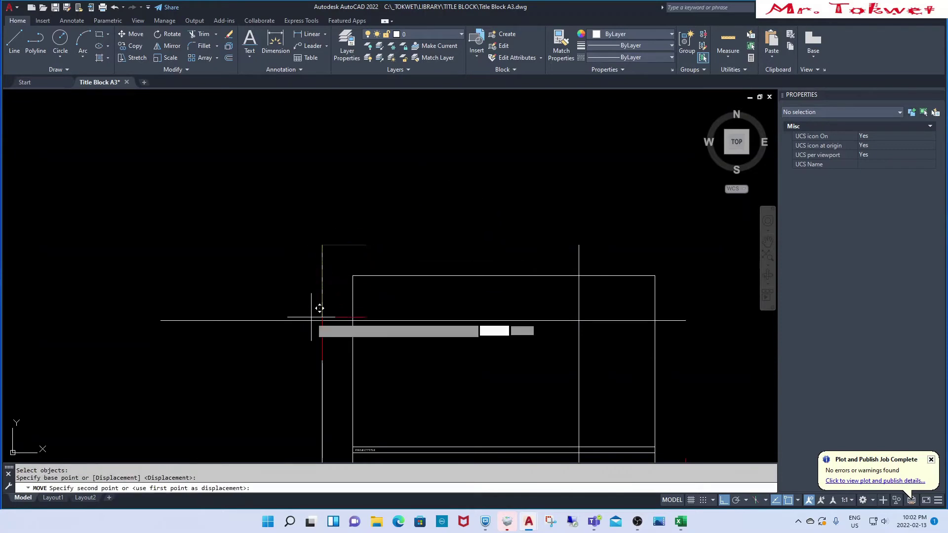
left_click(322, 321)
scroll(316, 321, "down", 4)
scroll(461, 367, "up", 4)
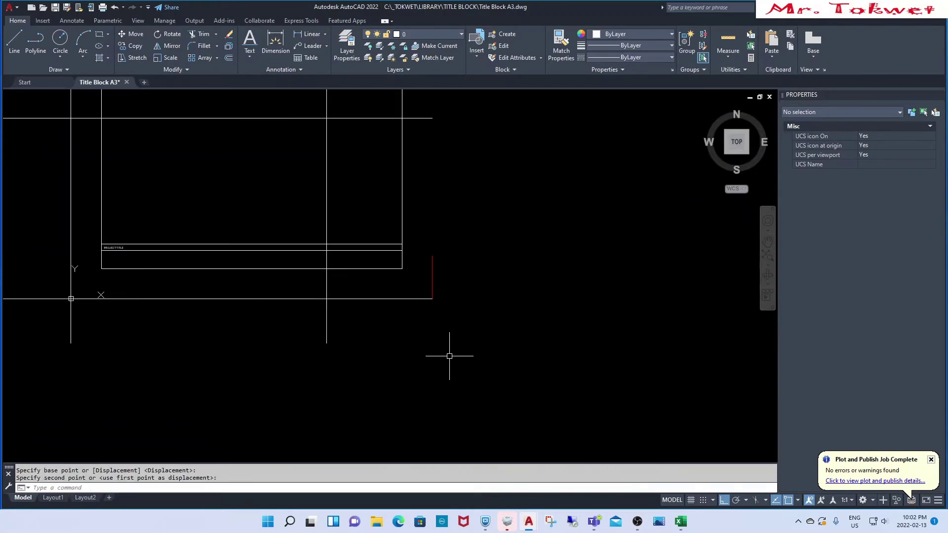
Begin moving the bottom-right corner mark, then cancel the unfinished move.
key("Return")
left_click(386, 340)
left_click(494, 213)
key("Return")
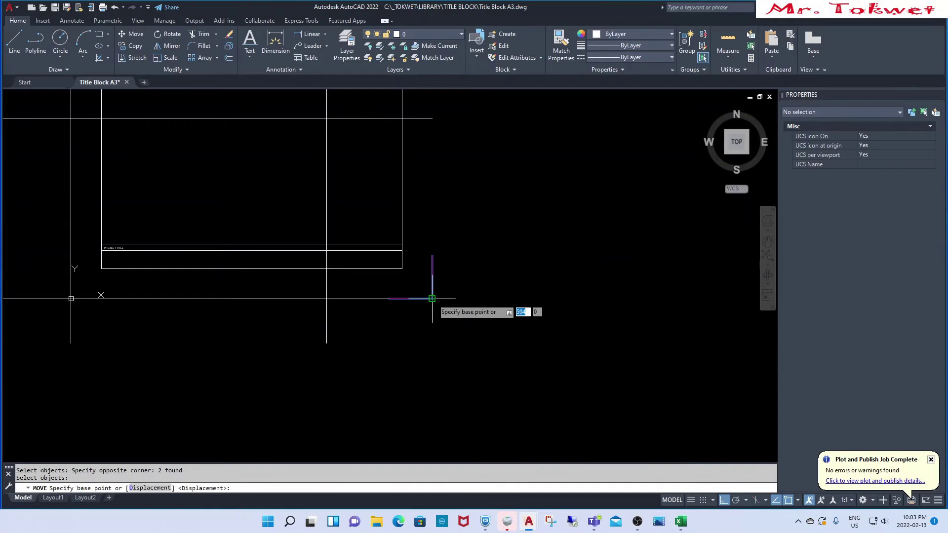
left_click(433, 298)
key("Escape")
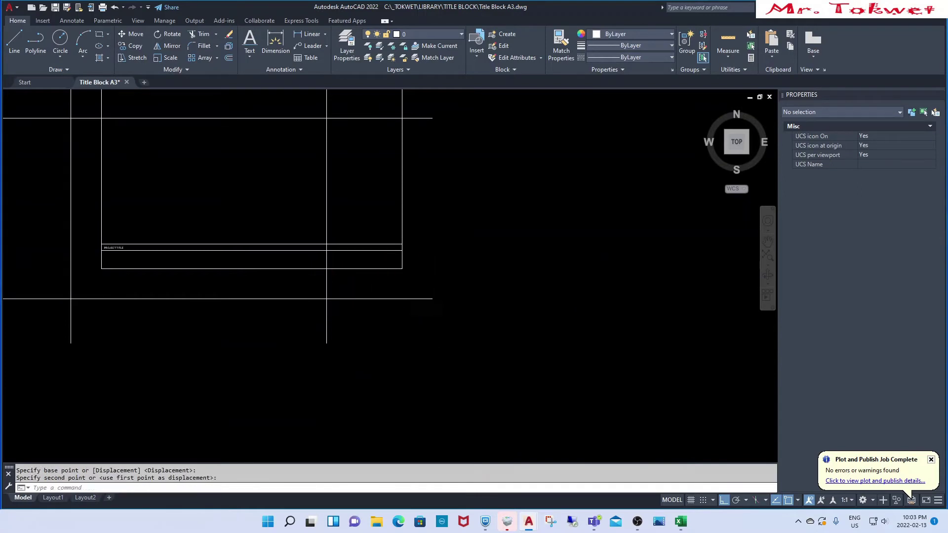
scroll(457, 311, "down", 2)
scroll(473, 313, "down", 2)
scroll(409, 284, "up", 4)
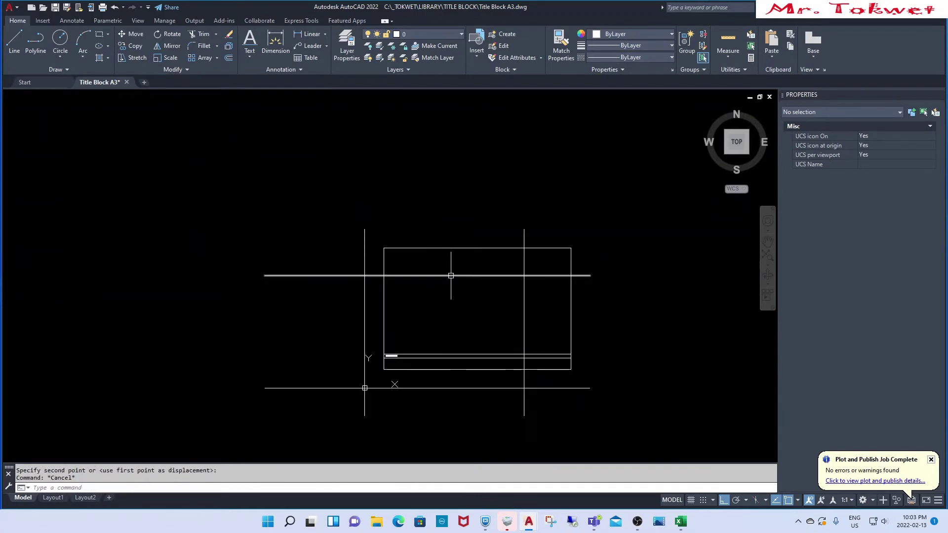
Offset the top and right construction lines 50 units inward.
key("Escape")
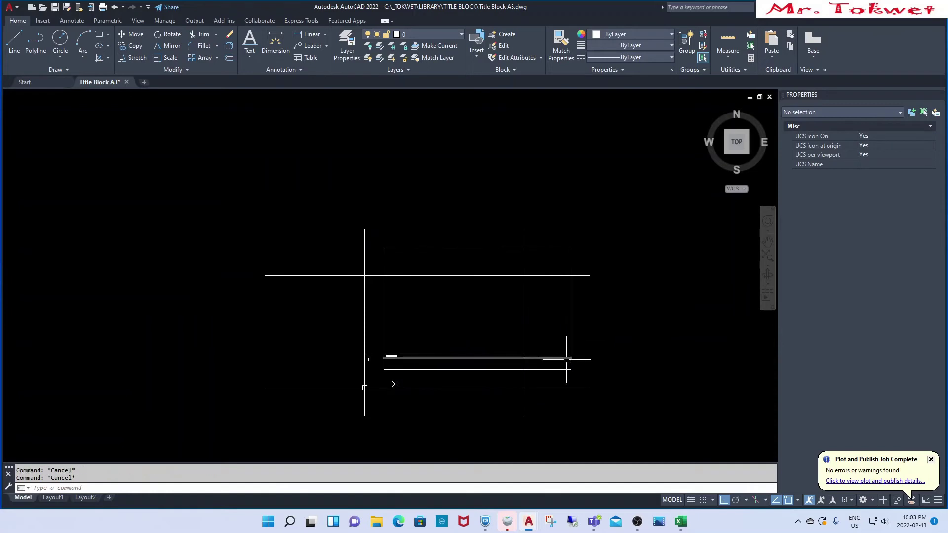
type("o")
key("Return")
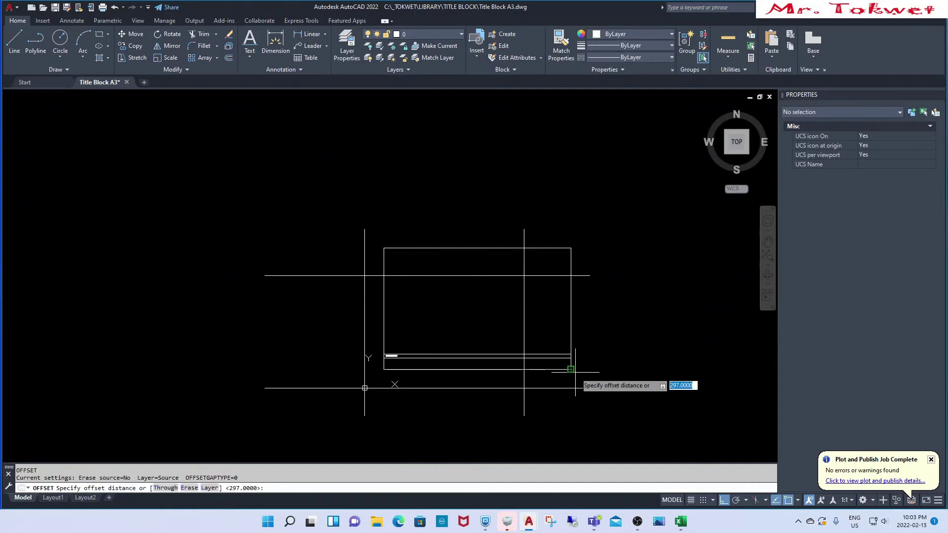
type("50")
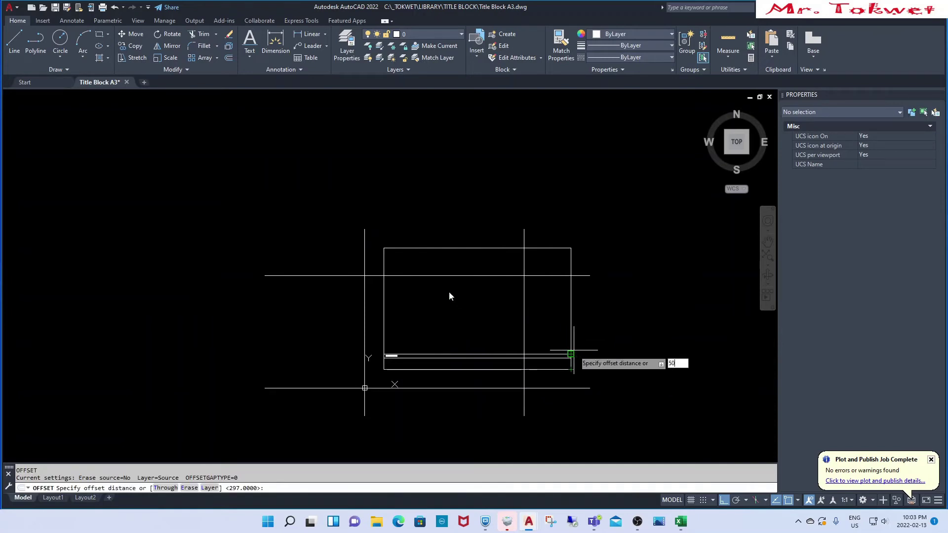
key("Return")
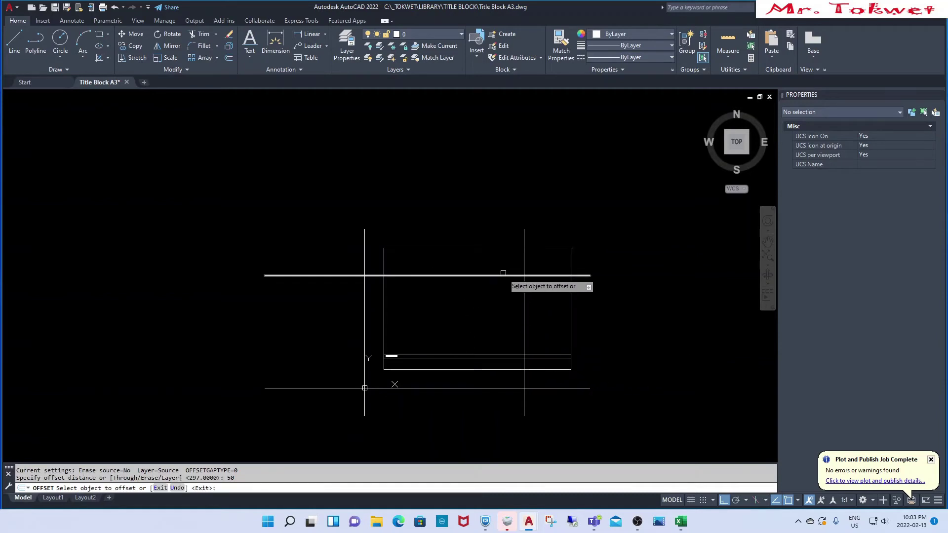
left_click(503, 275)
left_click(489, 302)
left_click(524, 324)
left_click(479, 326)
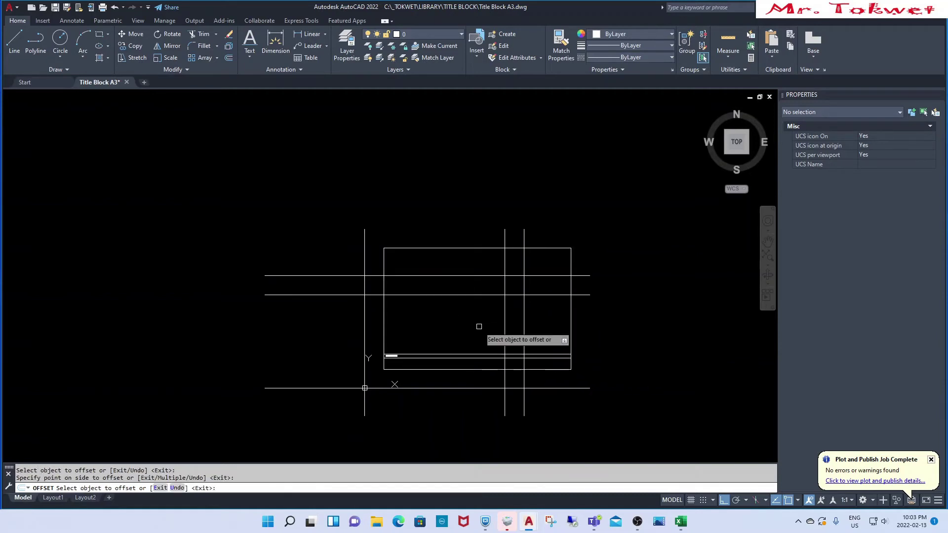
key("Escape")
scroll(519, 316, "up", 2)
scroll(494, 296, "up", 2)
Fillet the new horizontal line with the border's left edge into a corner.
type("f")
key("Return")
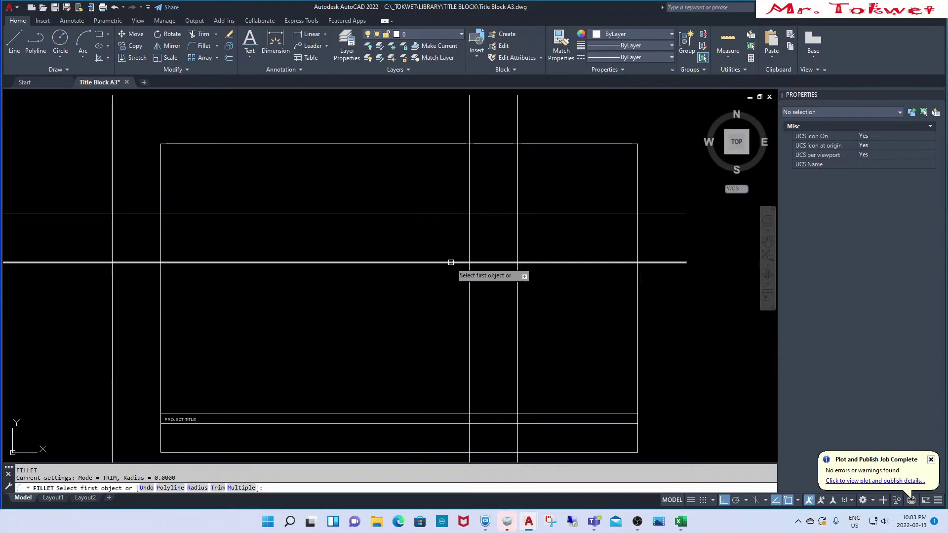
scroll(469, 282, "down", 2)
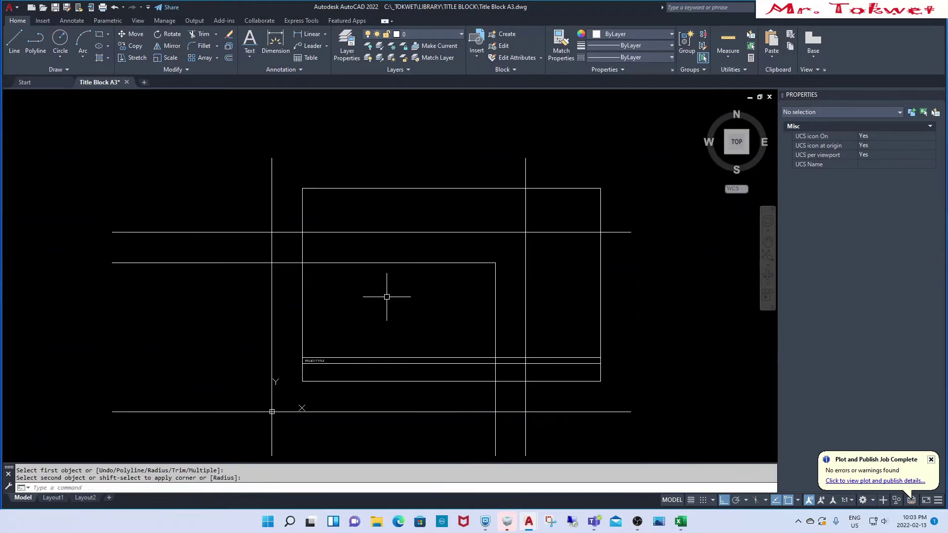
left_click(314, 263)
left_click(303, 279)
scroll(466, 288, "down", 2)
key("Escape")
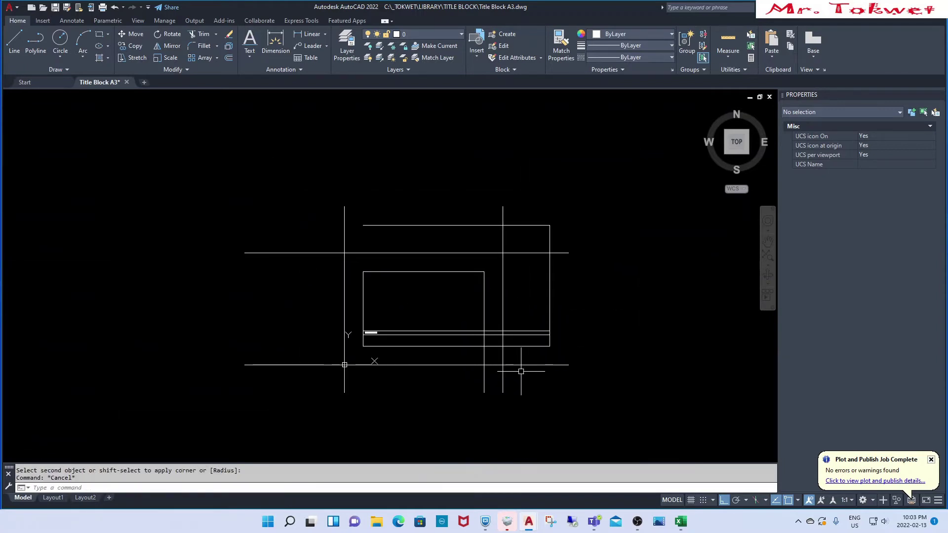
scroll(520, 371, "up", 2)
Trim the border lines between the rectangle and the vertical line, then fillet that corner.
type("tr")
key("Return")
left_click(472, 296)
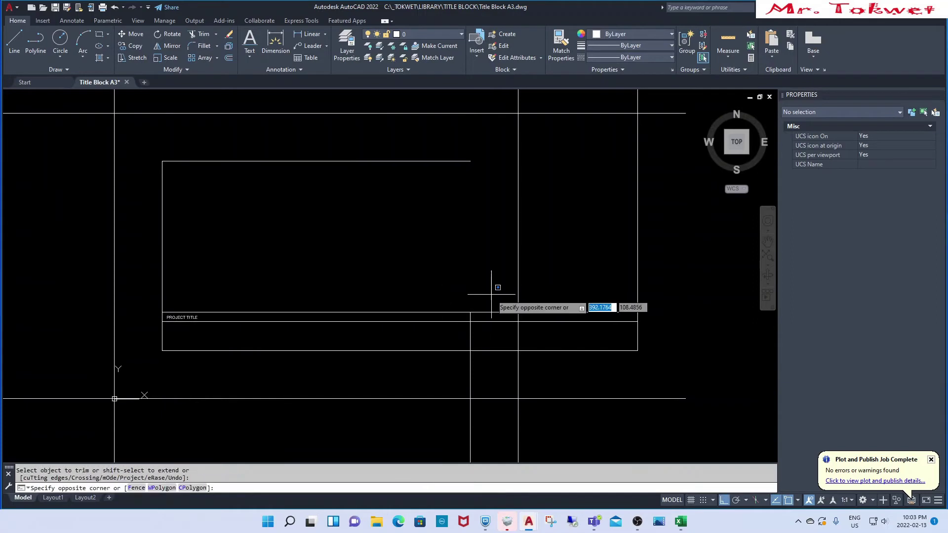
key("Escape")
type("u")
key("Return")
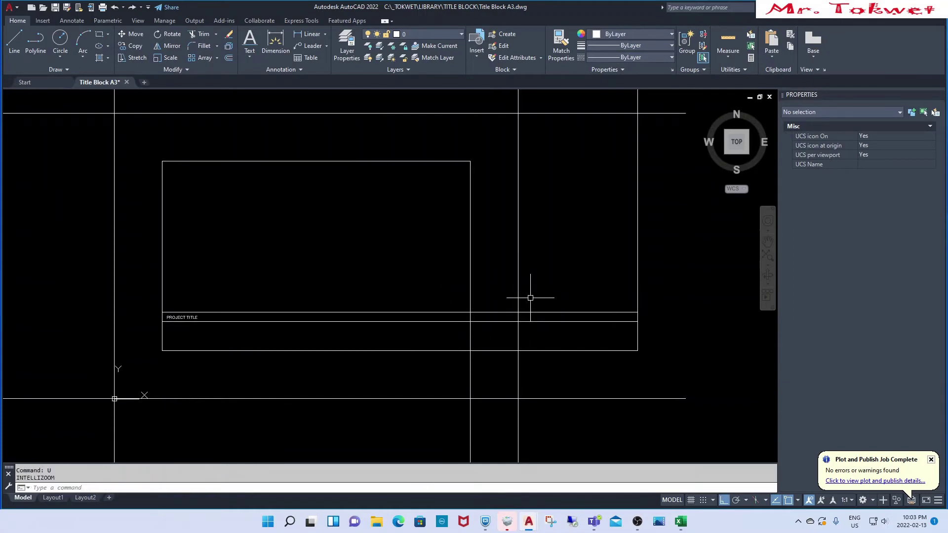
type("tr")
key("Return")
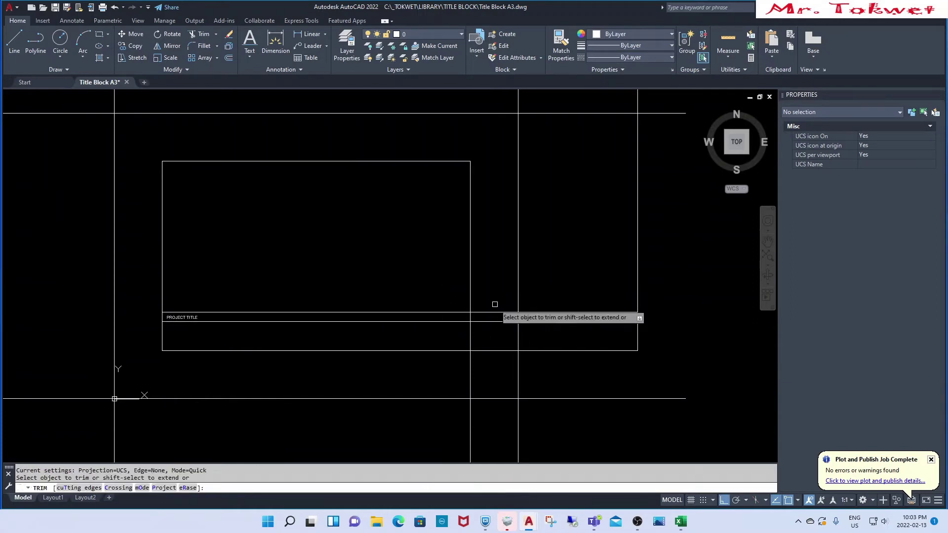
left_click_drag(494, 304, 492, 342)
scroll(513, 341, "down", 2)
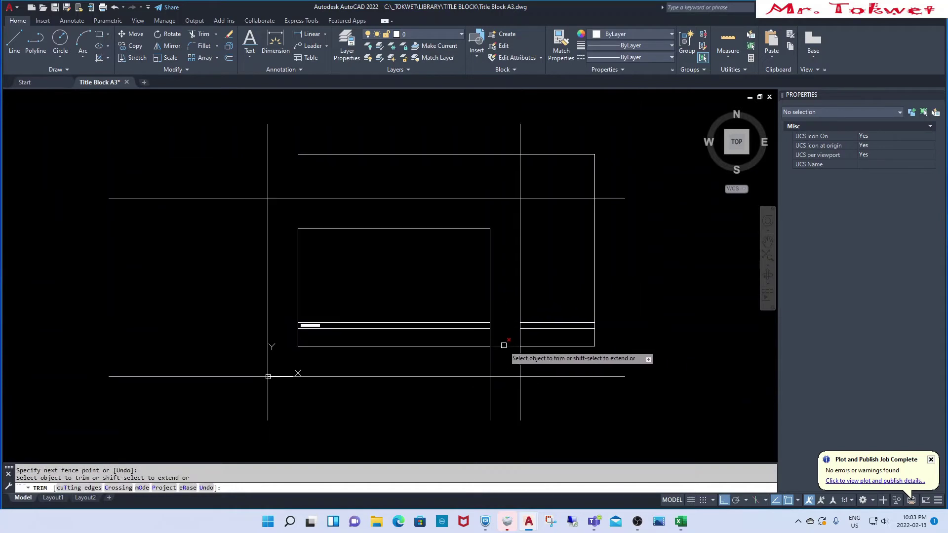
key("Escape")
key("Escape")
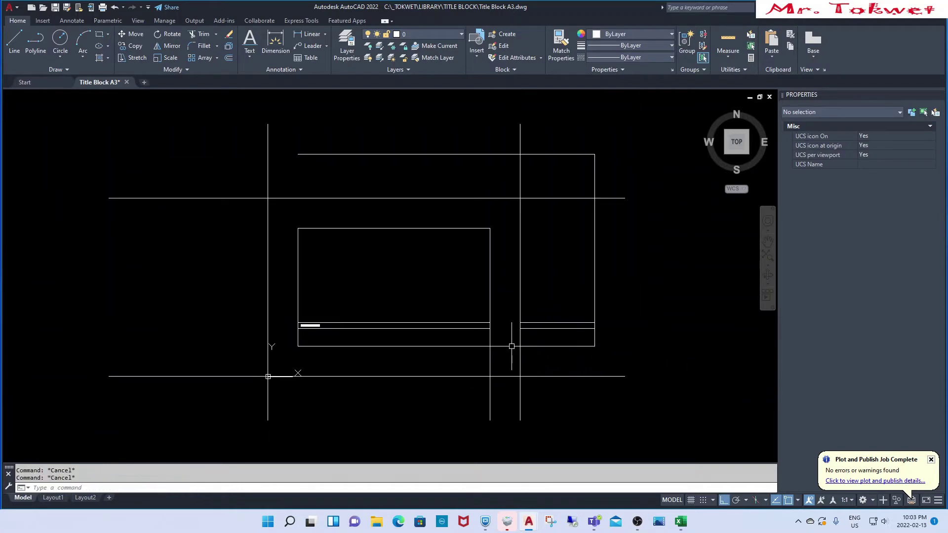
type("F")
key("Return")
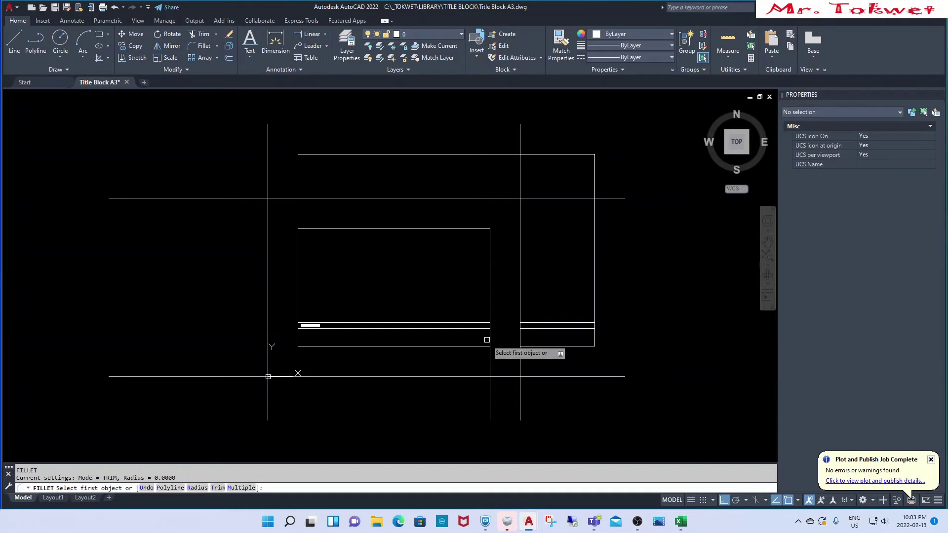
left_click(490, 336)
scroll(560, 368, "down", 2)
Erase all the leftover construction lines.
type("e")
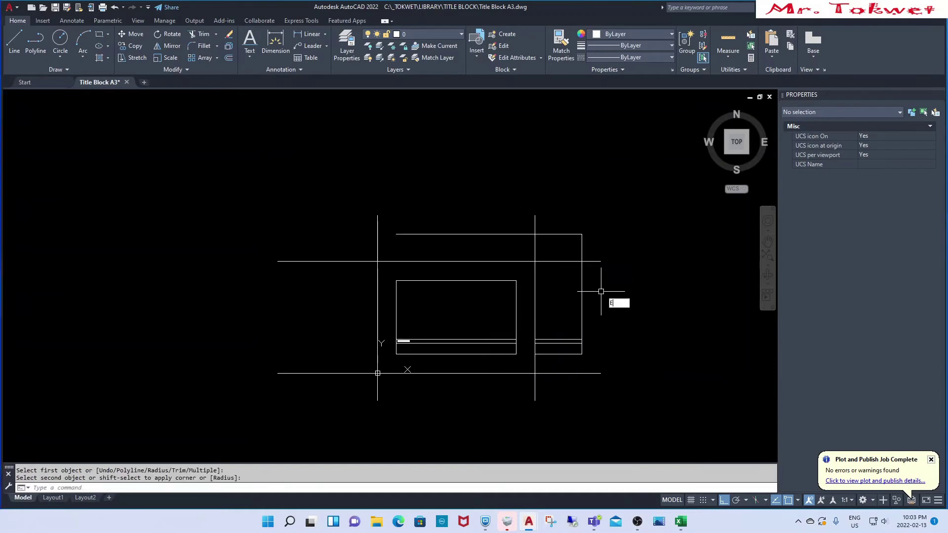
key("Return")
left_click_drag(617, 290, 577, 339)
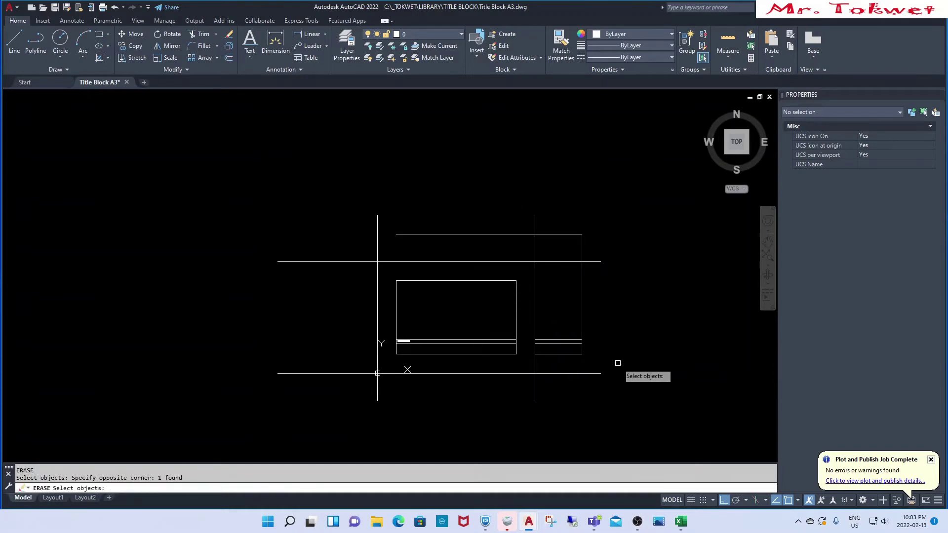
key("Return")
key("Return")
left_click(496, 374)
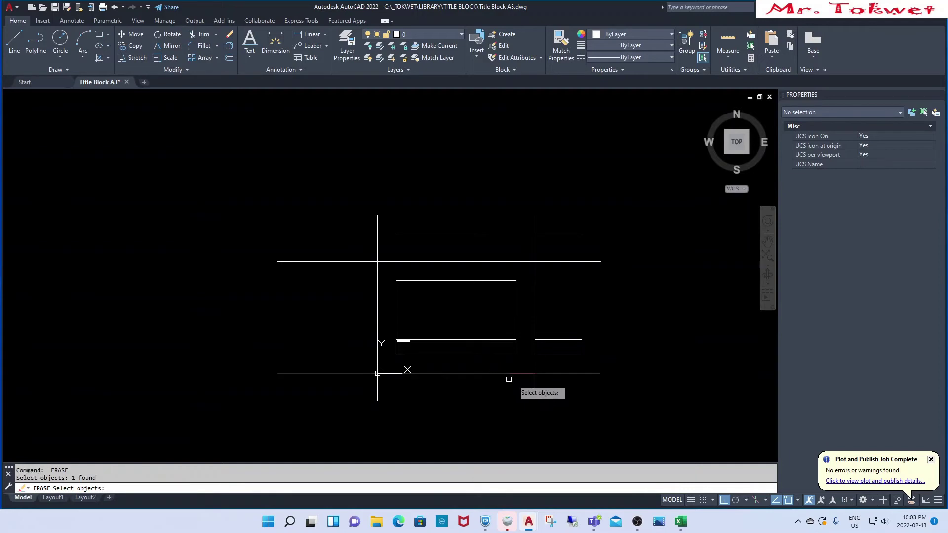
left_click(535, 381)
key("Return")
key("Return")
left_click(614, 216)
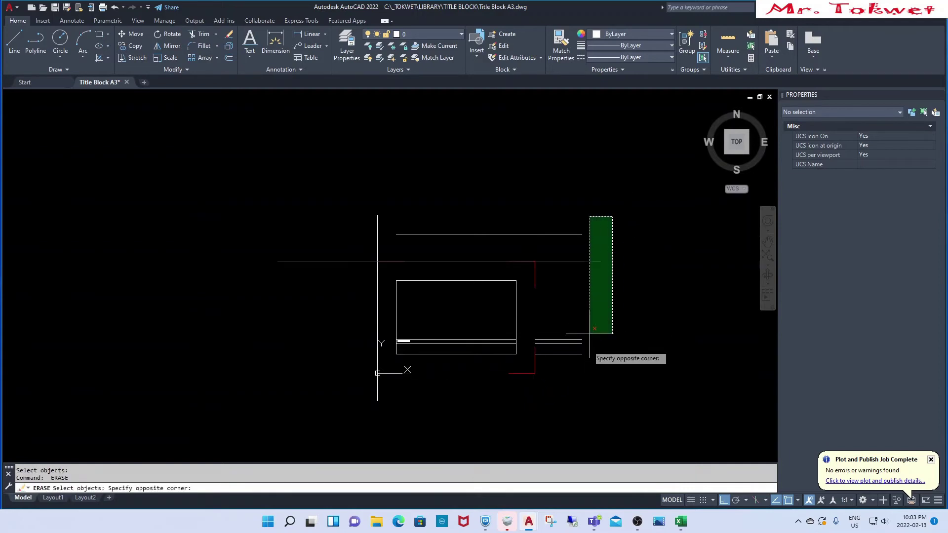
left_click(588, 332)
key("Return")
key("Return")
left_click_drag(449, 208, 282, 256)
key("Return")
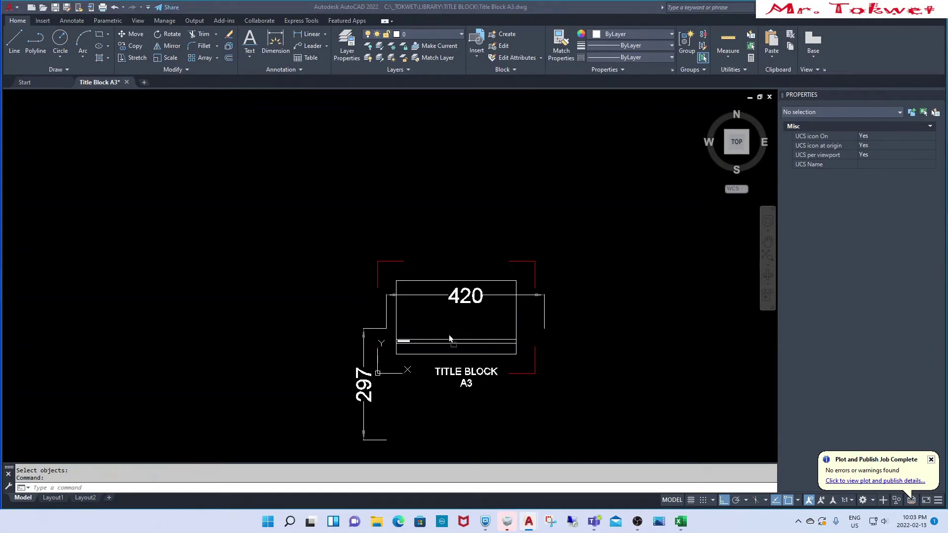
Copy the 420 and 297 dimensions and TITLE BLOCK A3 text into place.
right_click_drag(447, 340, 451, 334)
left_click(486, 361)
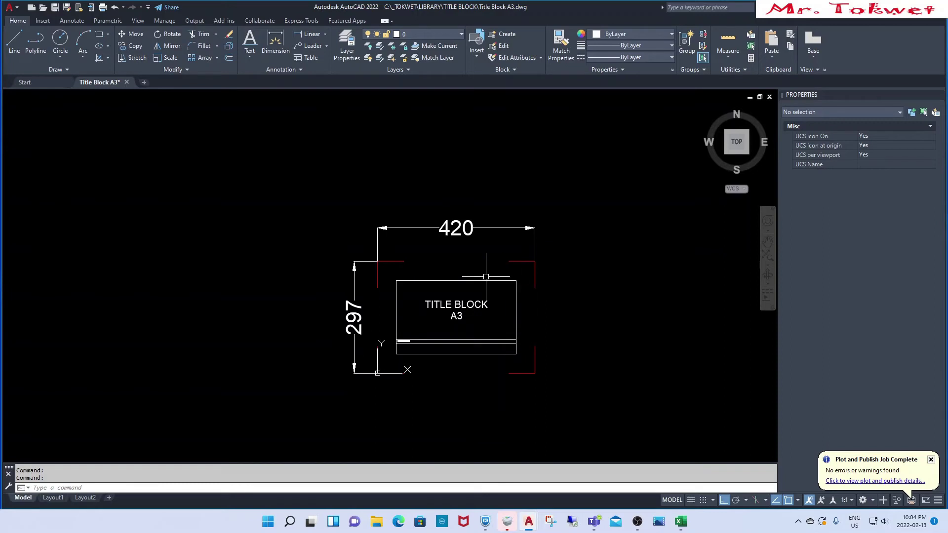
scroll(499, 341, "up", 2)
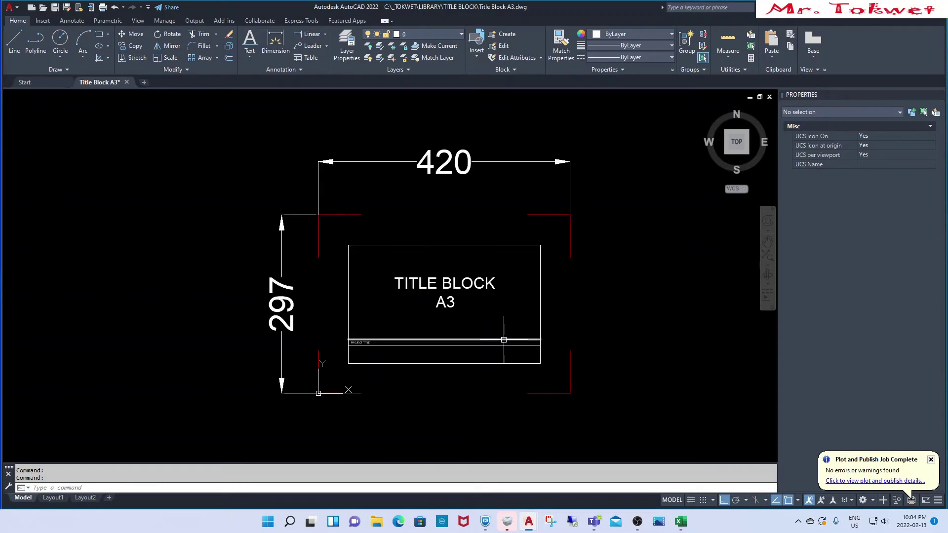
scroll(510, 378, "down", 2)
Erase the 420 and 297 dimensions.
type("e")
key("Return")
left_click(538, 262)
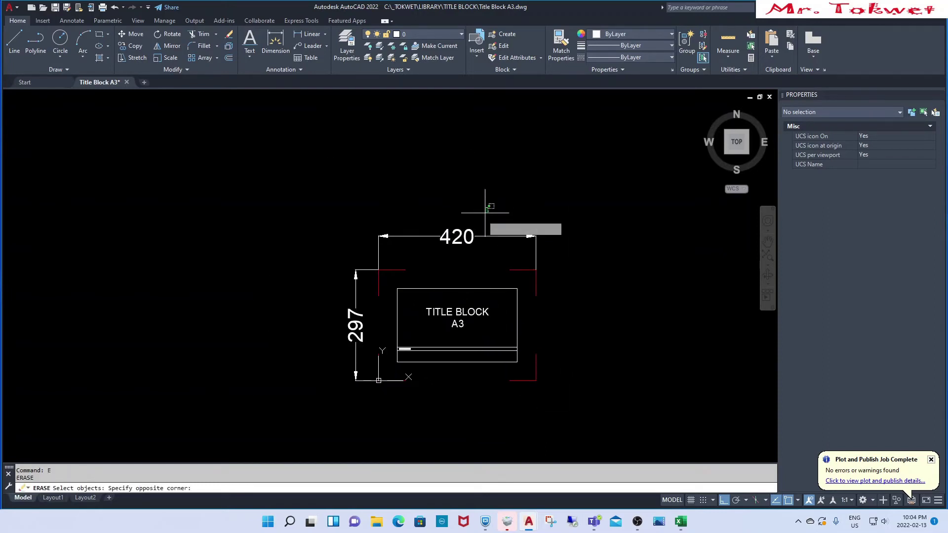
left_click(488, 203)
left_click(365, 264)
left_click(339, 298)
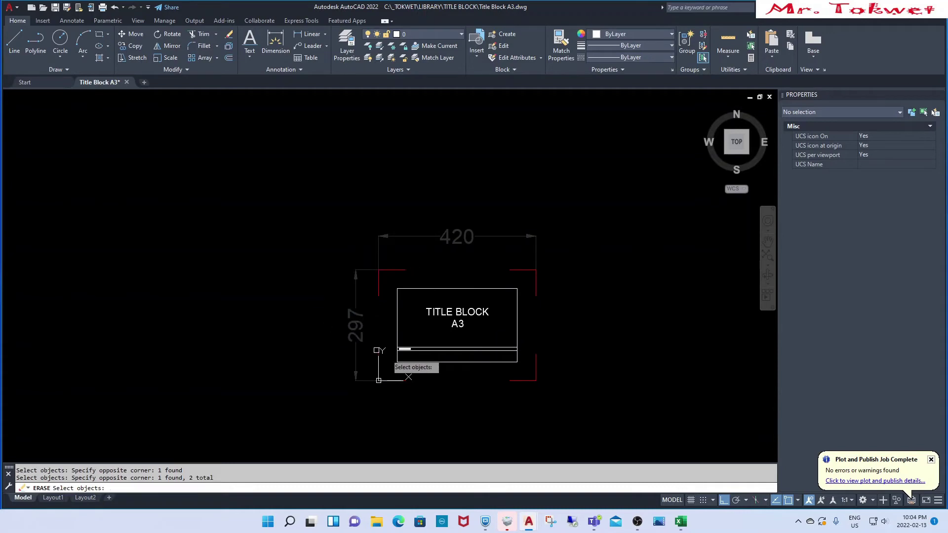
key("Return")
Save the drawing with QSAVE.
type("q")
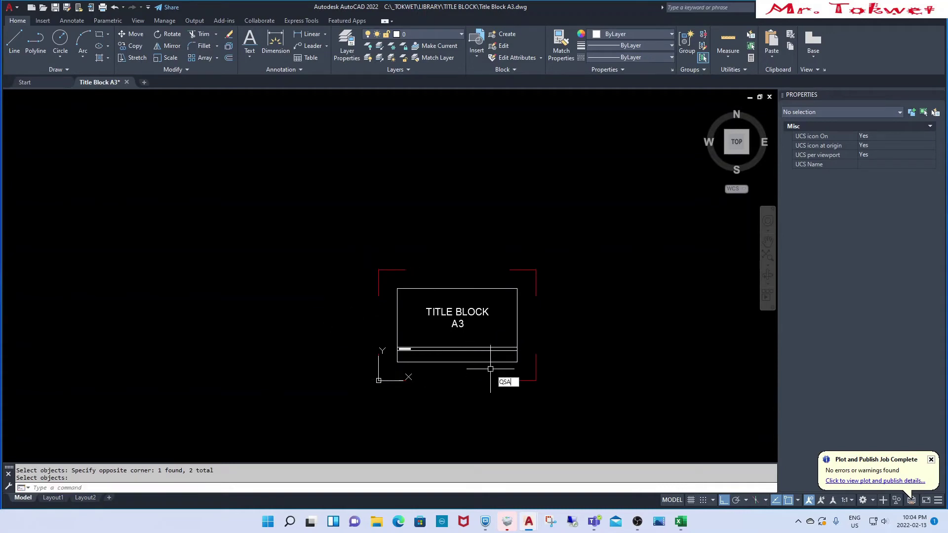
key("Return")
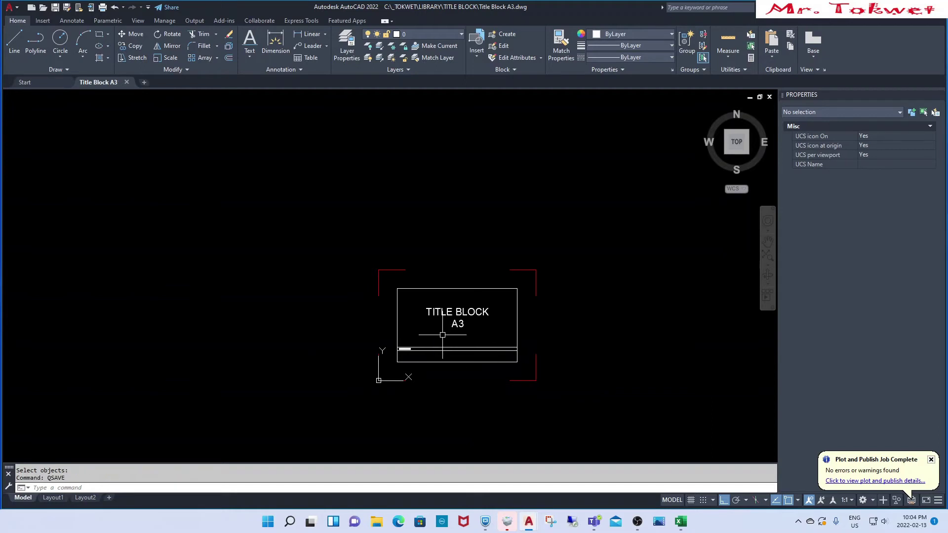
scroll(409, 382, "down", 2)
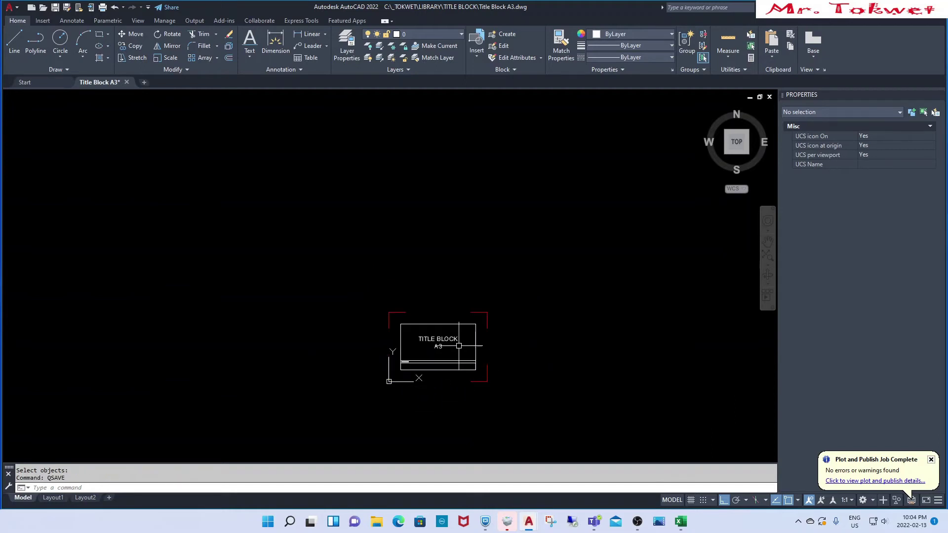
scroll(457, 349, "up", 3)
scroll(457, 321, "down", 2)
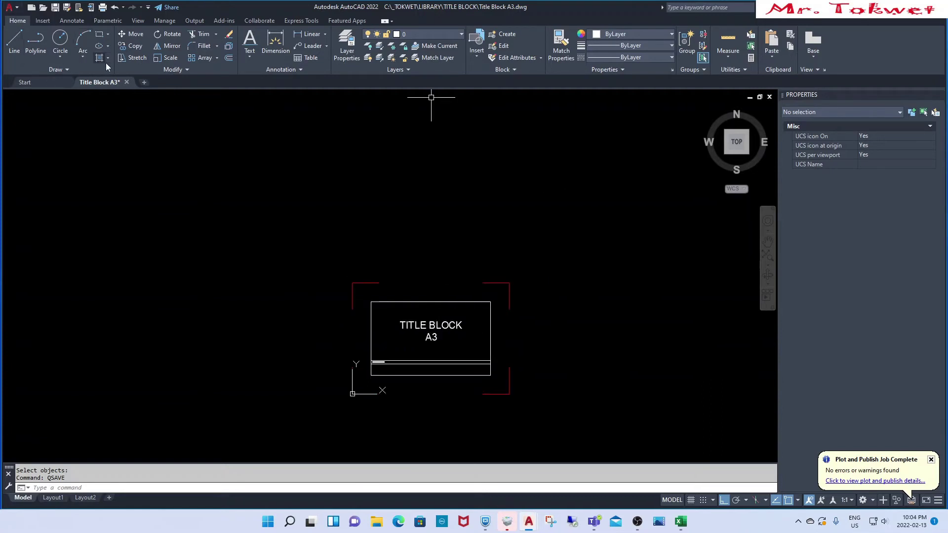
Save the drawing as 'Title Block A4' by changing the 3 in the file name to 4.
left_click(10, 7)
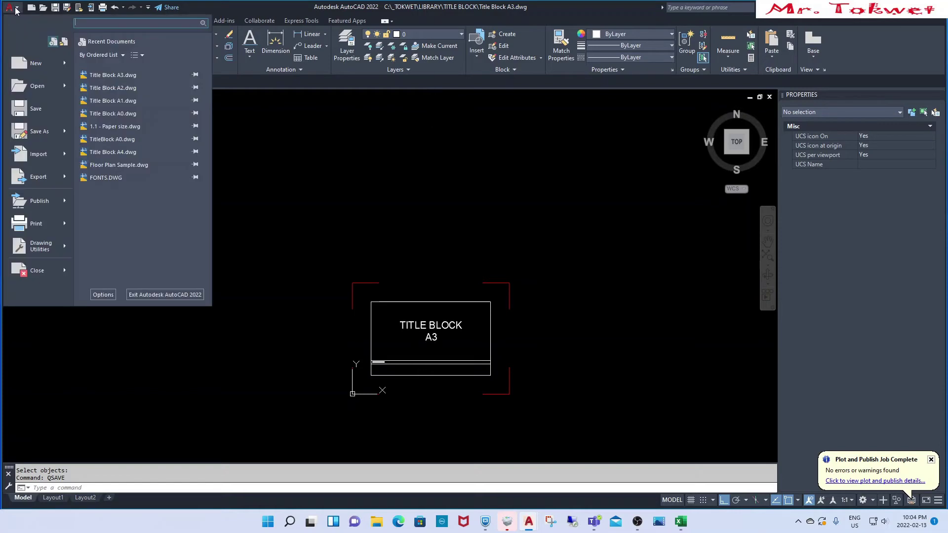
left_click(42, 132)
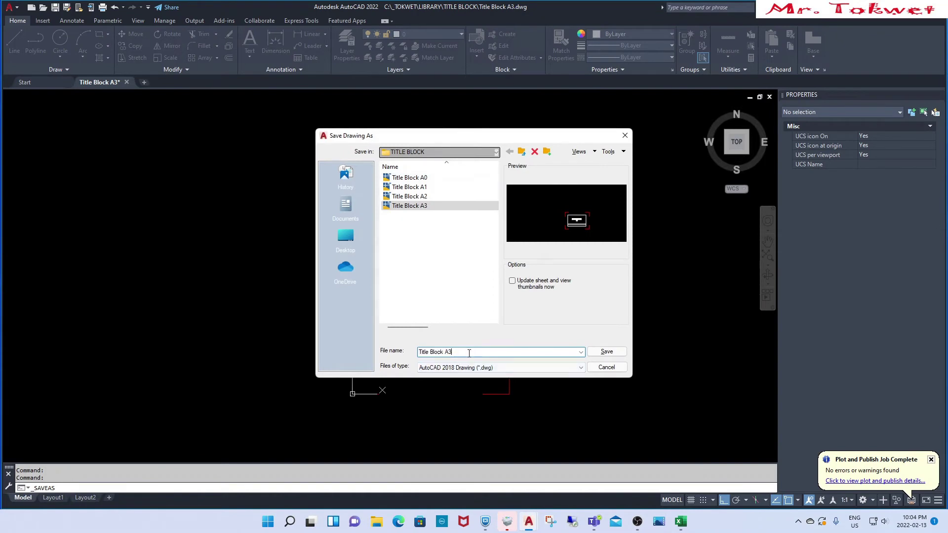
key("BackSpace")
type("4")
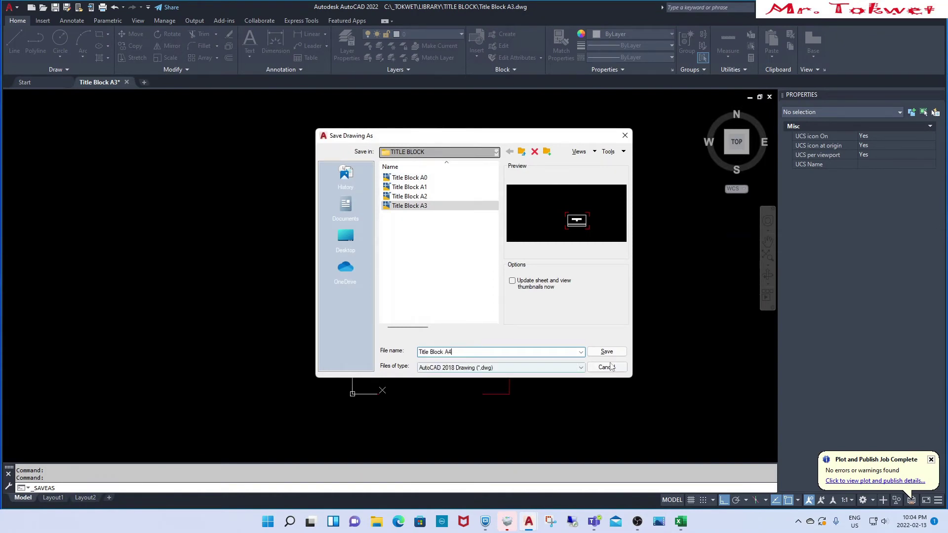
left_click(618, 354)
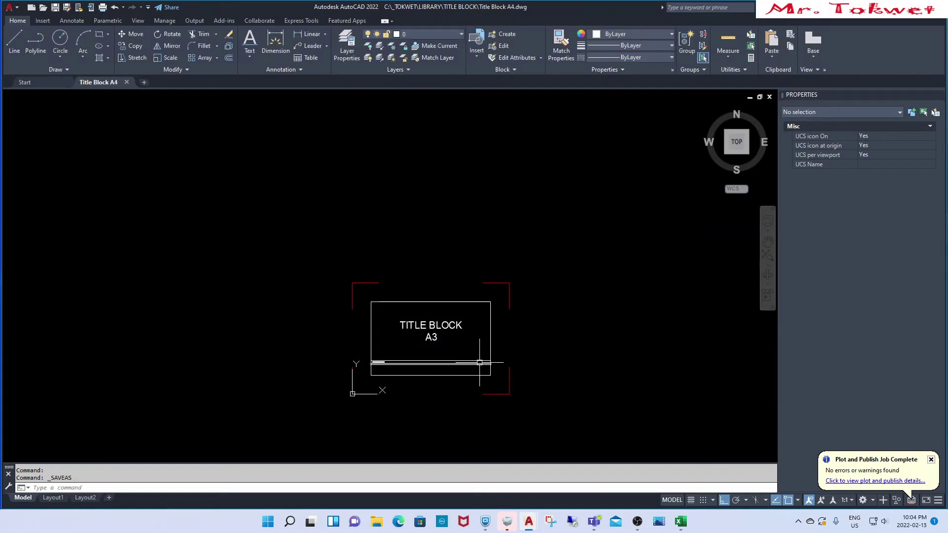
scroll(502, 344, "down", 2)
scroll(446, 357, "up", 2)
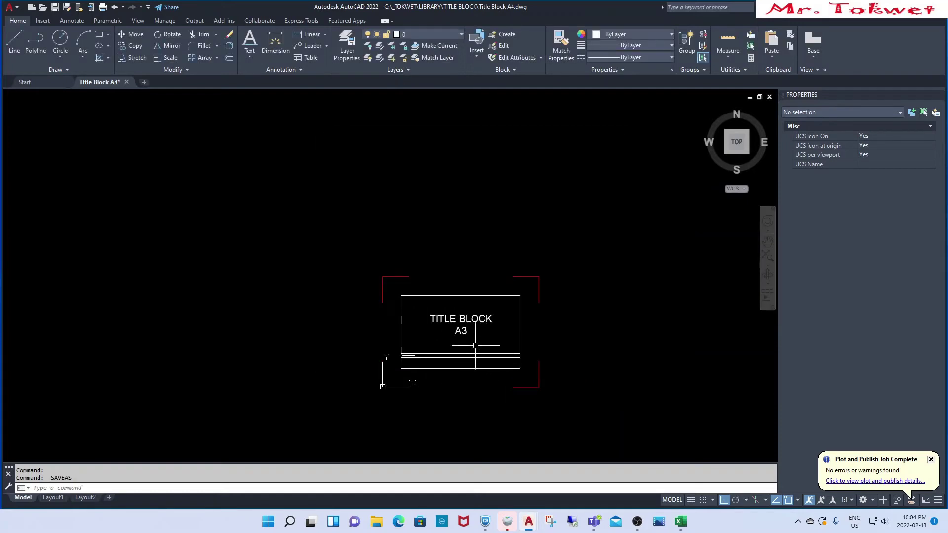
scroll(560, 325, "up", 4)
scroll(546, 274, "down", 4)
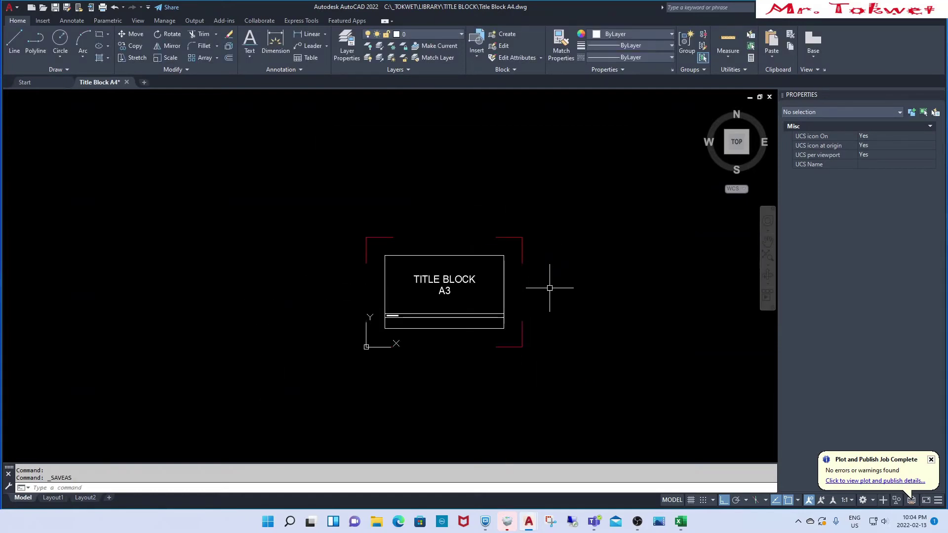
scroll(354, 297, "up", 4)
scroll(476, 301, "down", 4)
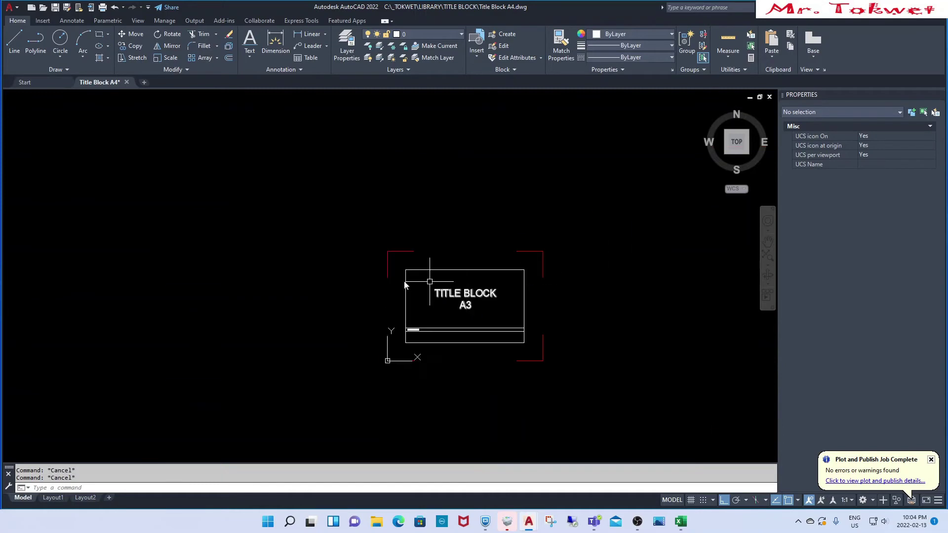
Draw a vertical line and a horizontal line through the lower-left corner.
type("L")
key("Return")
left_click(387, 252)
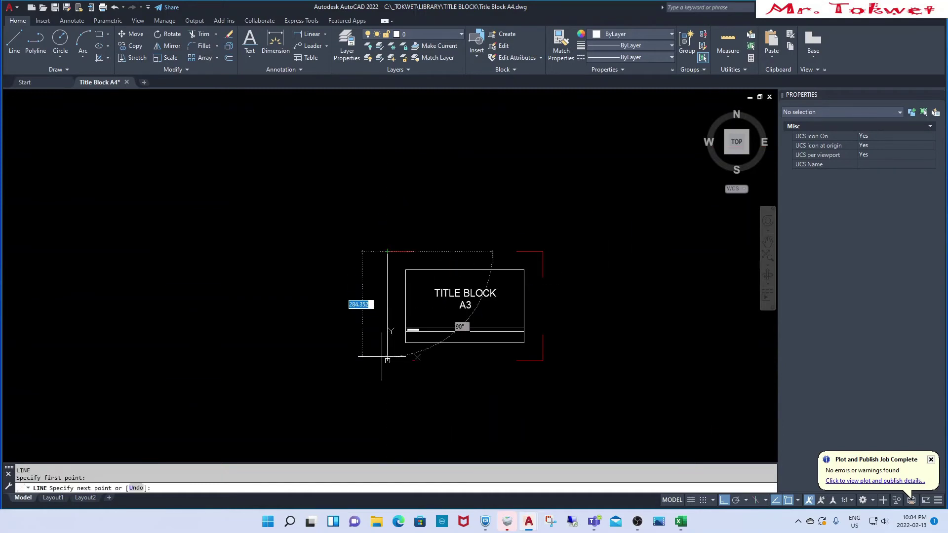
left_click(387, 412)
key("Return")
type("L")
key("Return")
left_click(542, 361)
left_click(286, 361)
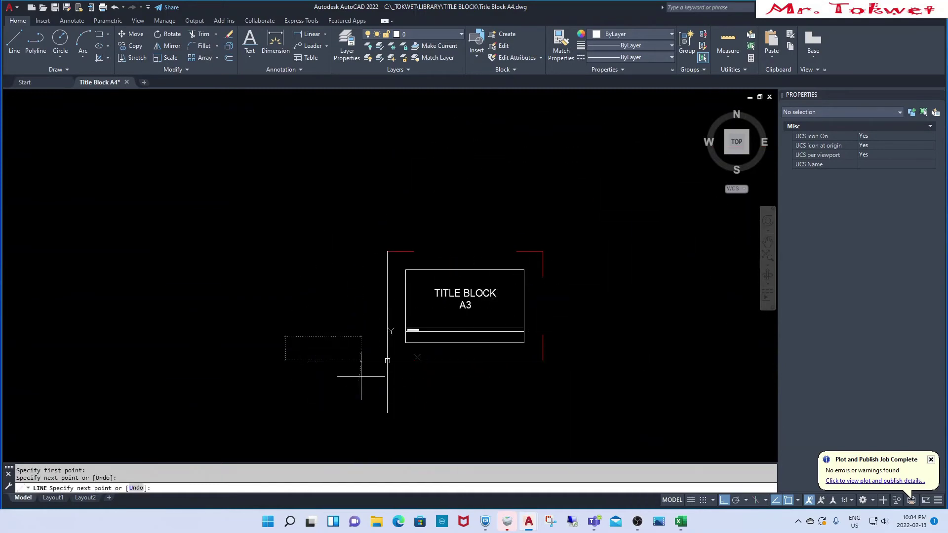
key("Return")
scroll(491, 259, "up", 2)
key("Escape")
key("Escape")
scroll(466, 275, "down", 2)
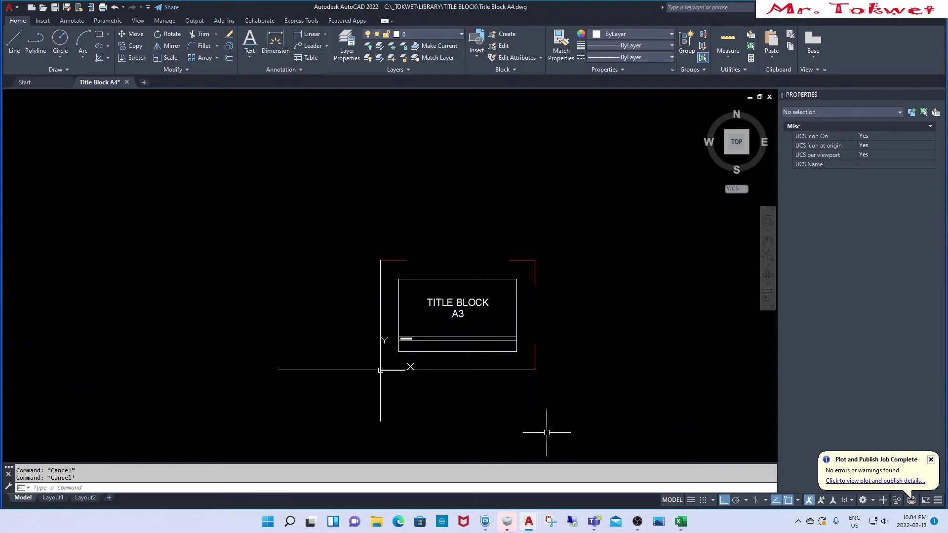
type("O")
Offset the left vertical line 297 units to the right.
key("Return")
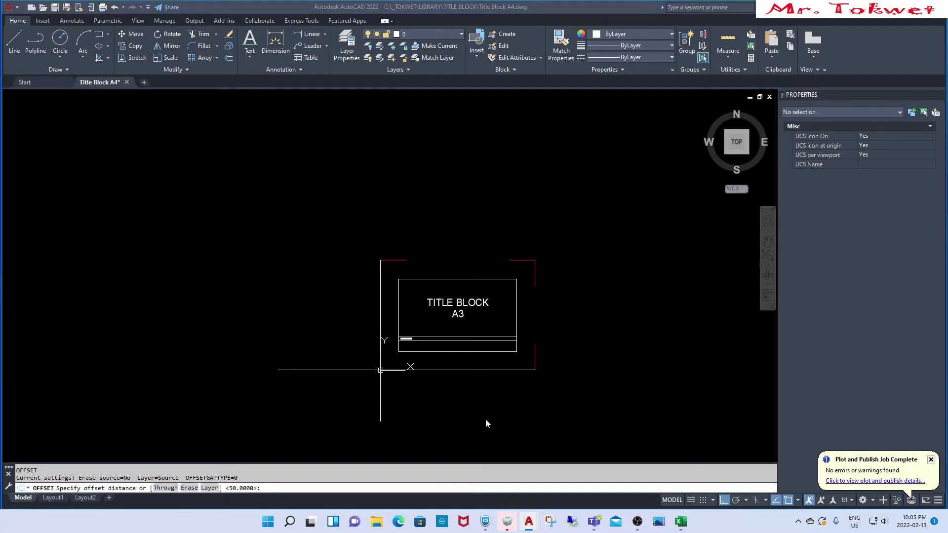
key("Escape")
key("Escape")
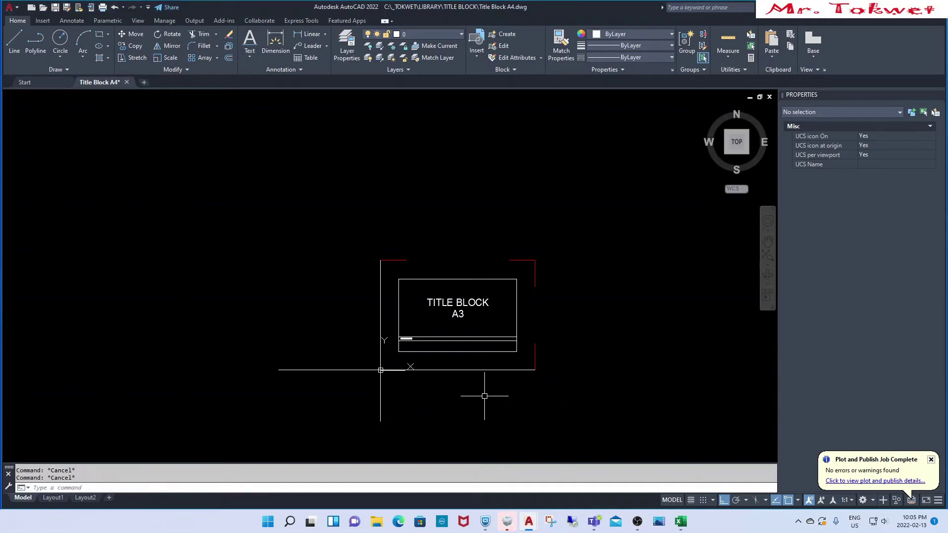
type("o")
key("Return")
type("297")
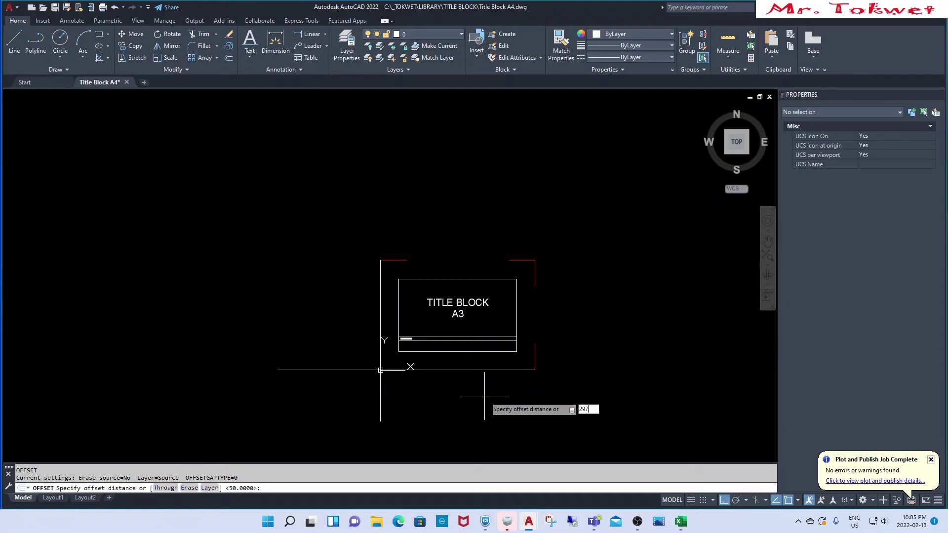
key("Return")
left_click(380, 410)
left_click(523, 397)
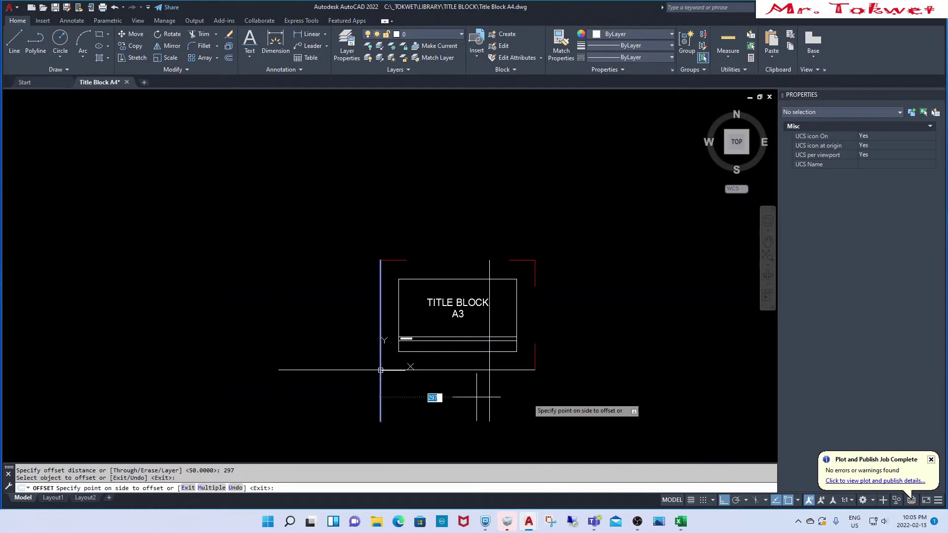
key("Return")
key("Escape")
key("Escape")
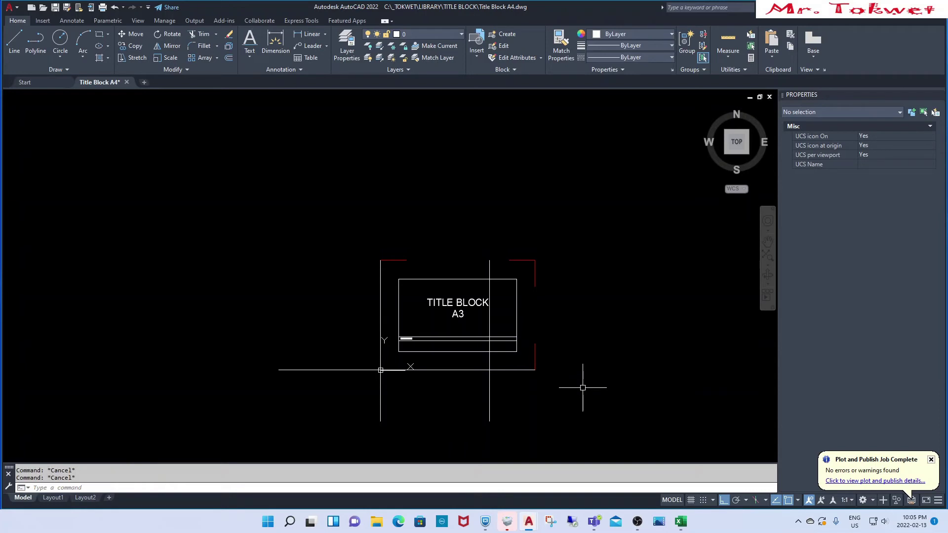
type("O")
Offset the bottom horizontal line 210 units upward.
key("Return")
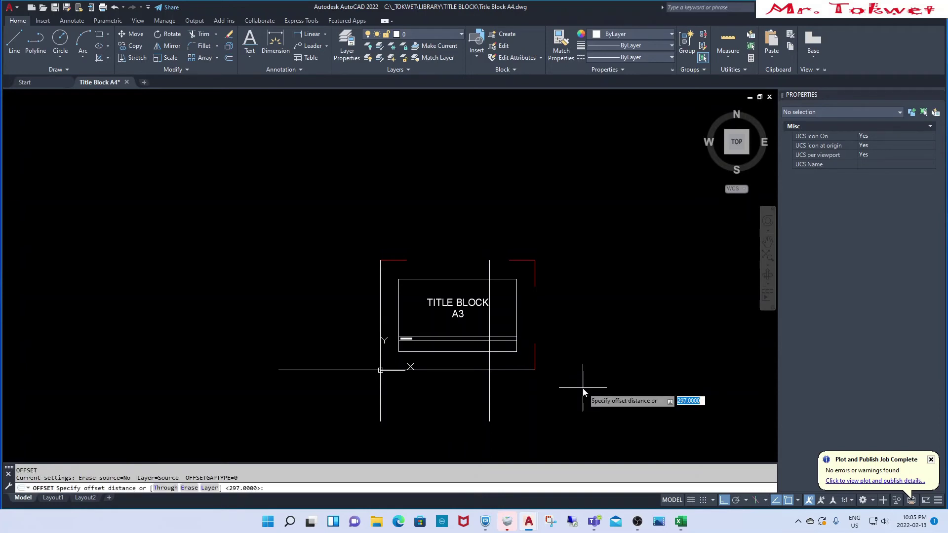
key("Return")
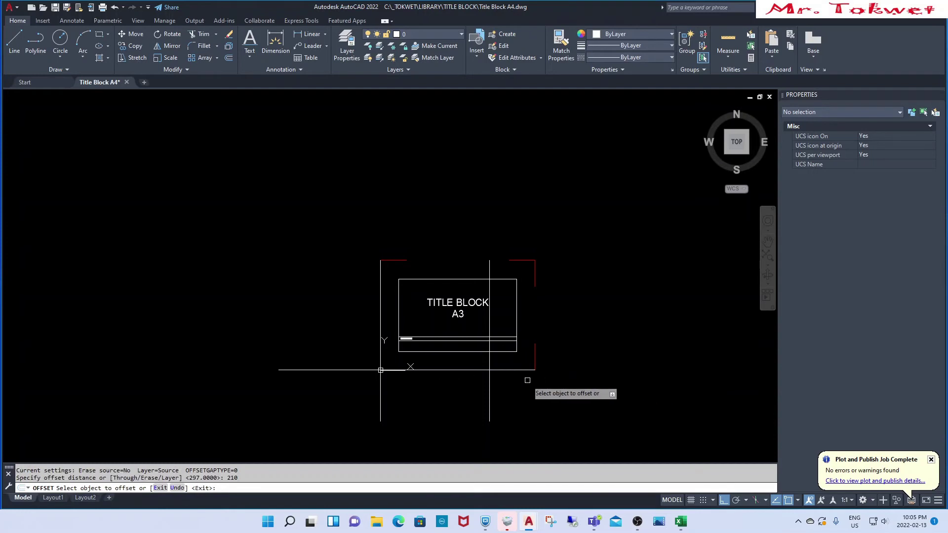
left_click(360, 370)
left_click(350, 305)
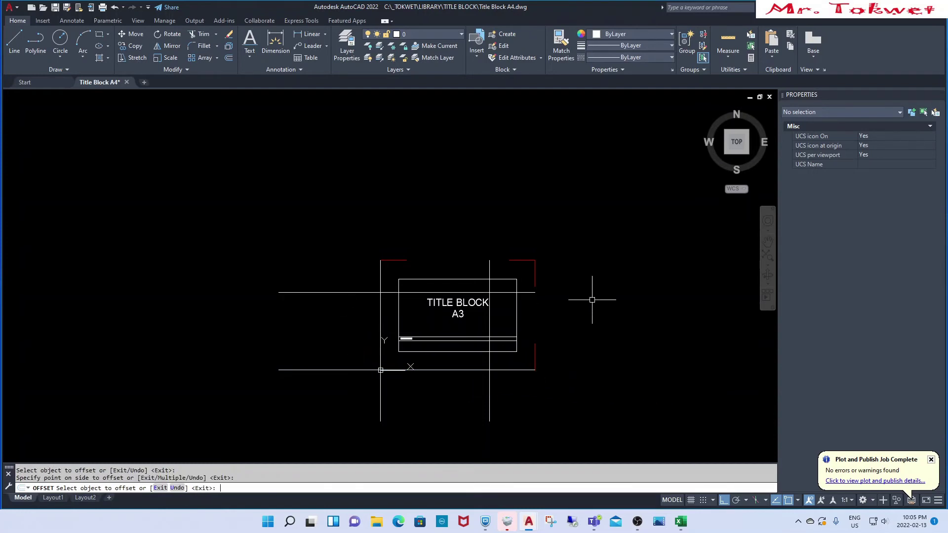
key("Return")
Move the top-right red corner mark onto the new upper-right intersection.
scroll(504, 338, "up", 2)
type("m")
key("Return")
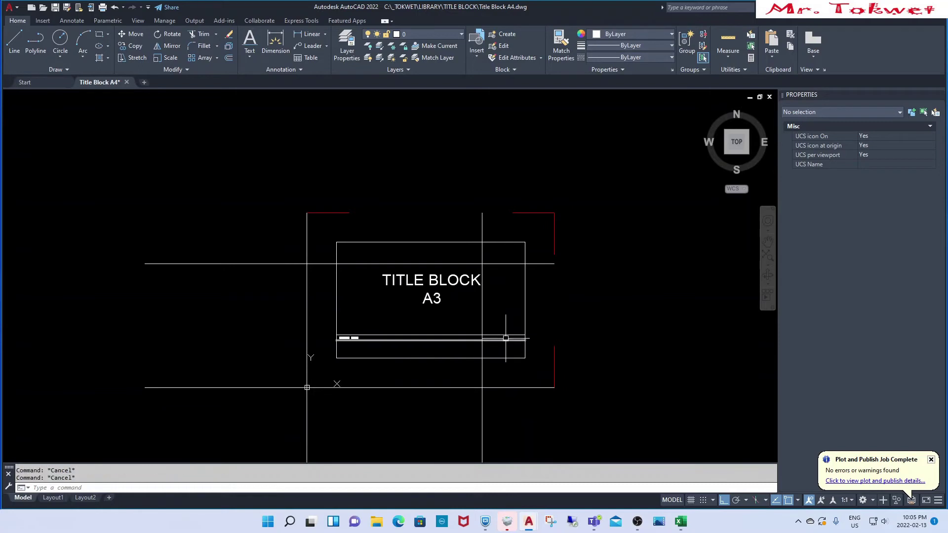
left_click(564, 203)
left_click(518, 242)
key("Return")
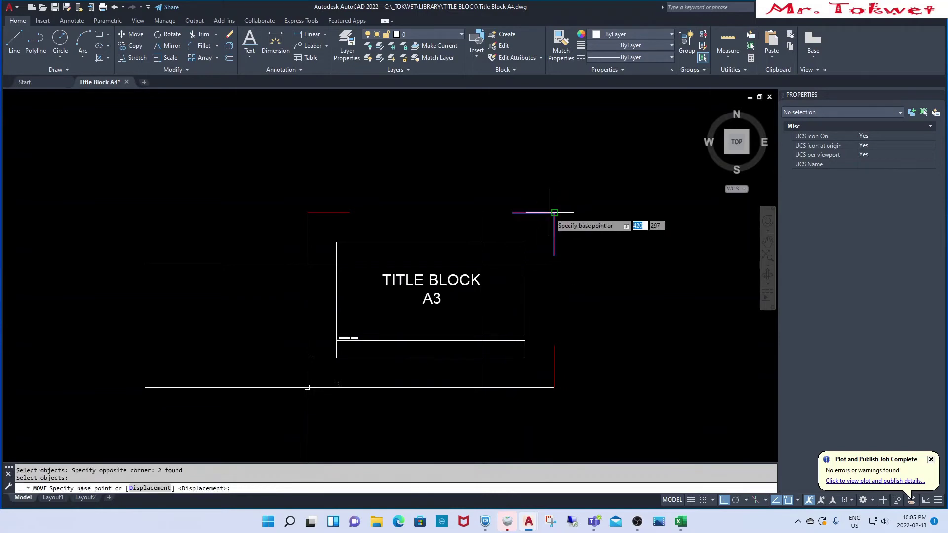
left_click(553, 213)
left_click(482, 263)
Move the bottom-right red corner mark onto the lower-right intersection.
scroll(561, 267, "down", 2)
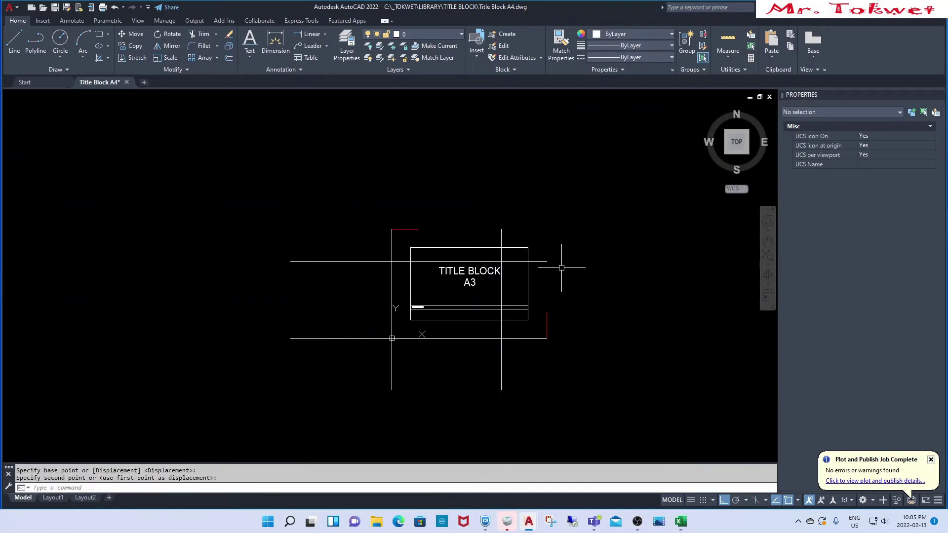
type("m")
key("Return")
left_click(515, 359)
left_click(579, 286)
key("Return")
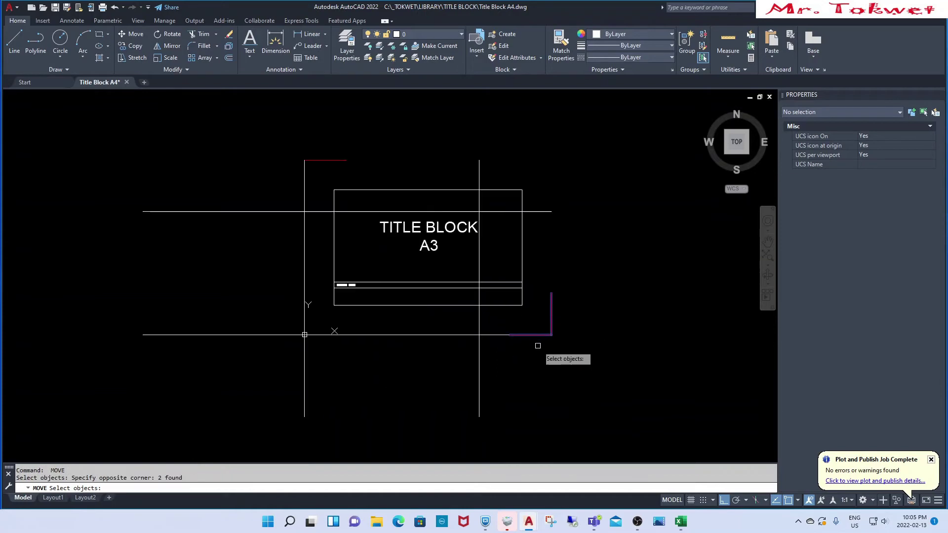
scroll(538, 344, "up", 4)
left_click(559, 329)
left_click(443, 328)
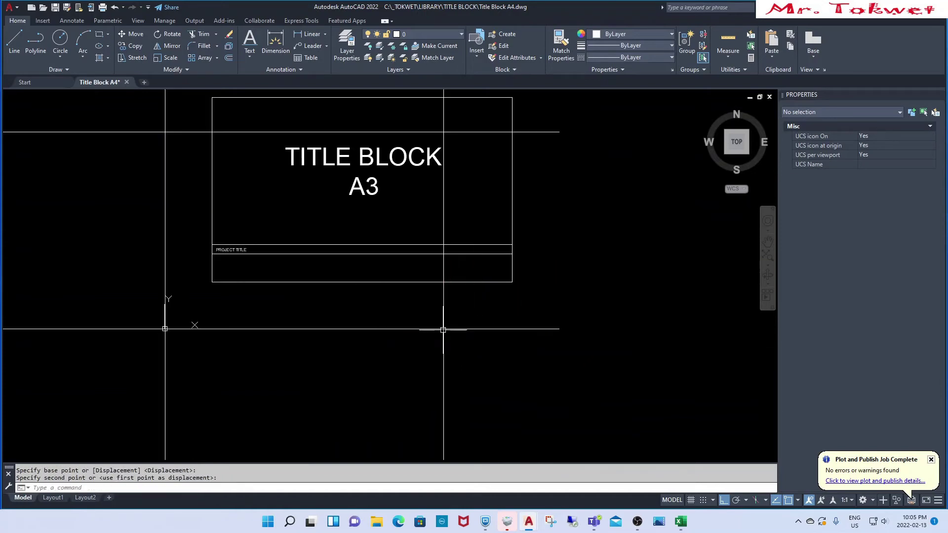
Move the top-left red corner mark onto the upper-left intersection.
scroll(529, 325, "down", 4)
type("m")
key("Return")
left_click(362, 290)
left_click(423, 211)
key("Return")
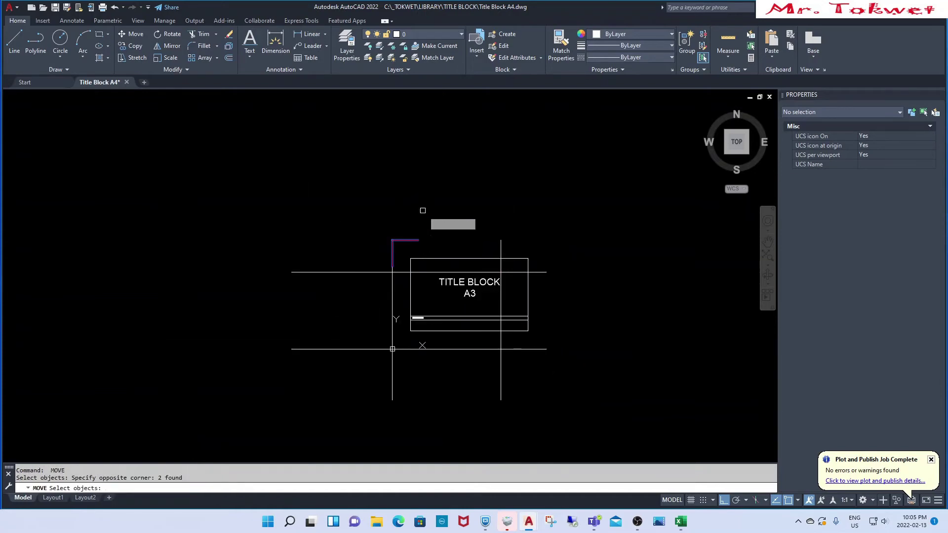
scroll(394, 237, "up", 4)
left_click(382, 250)
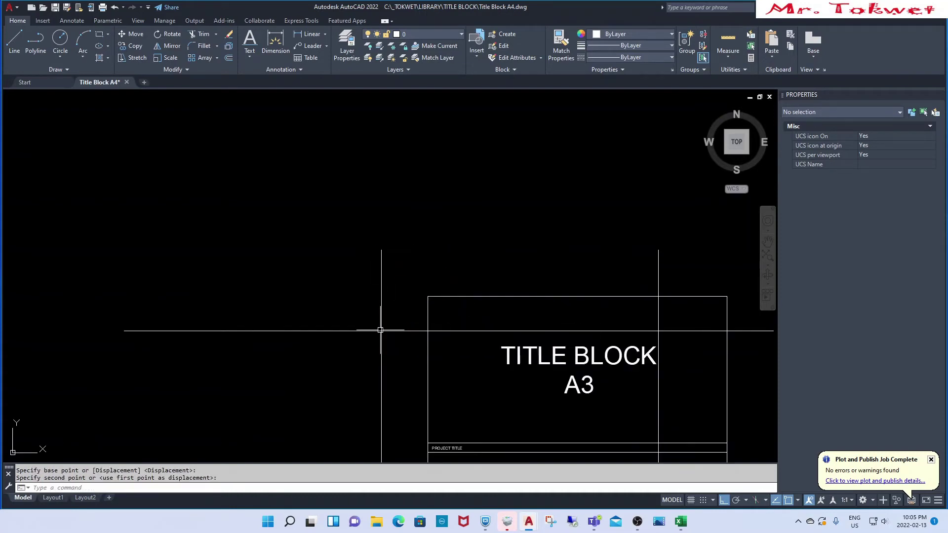
left_click(382, 331)
Begin erasing a horizontal line, then cancel and keep it.
scroll(381, 328, "down", 3)
type("e")
key("Return")
left_click(343, 294)
left_click(316, 341)
scroll(386, 242, "down", 2)
scroll(388, 249, "down", 2)
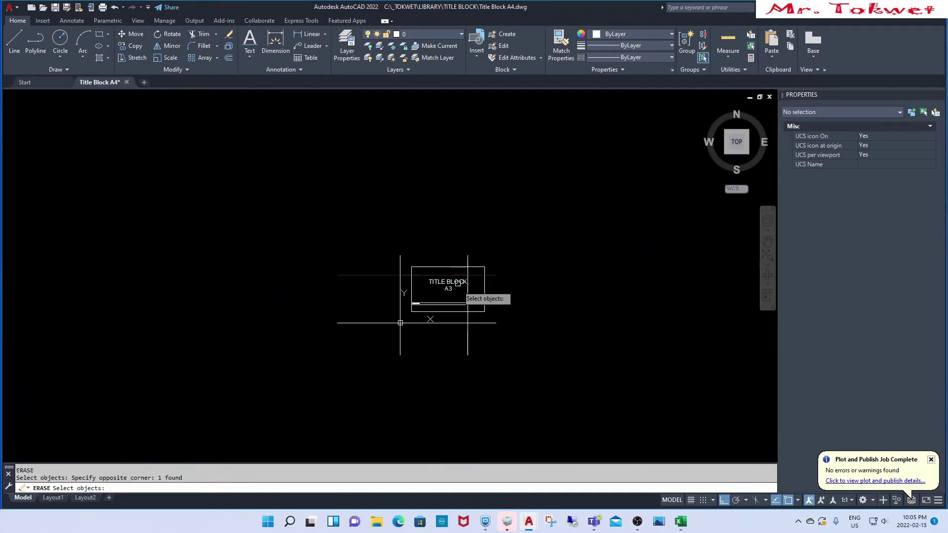
scroll(387, 294, "up", 4)
middle_click_drag(413, 269, 350, 266)
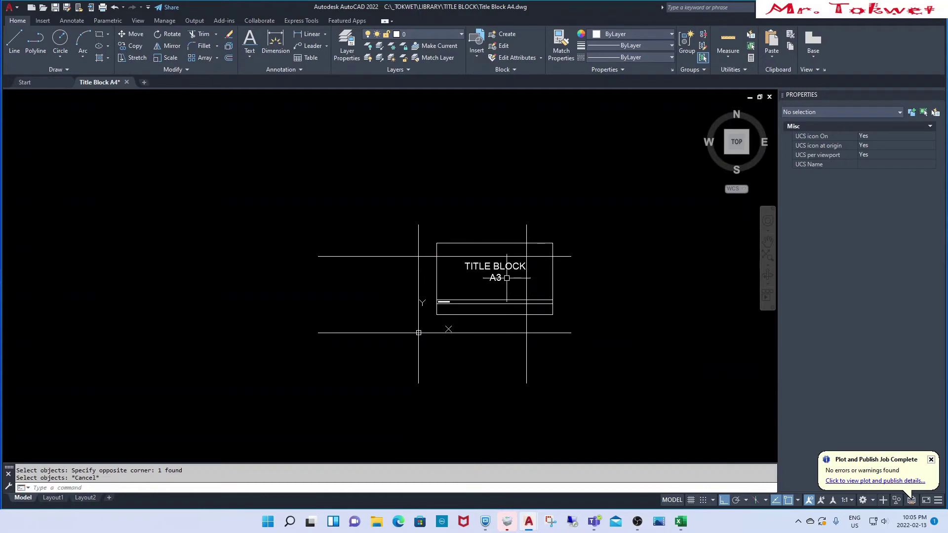
key("Escape")
key("Escape")
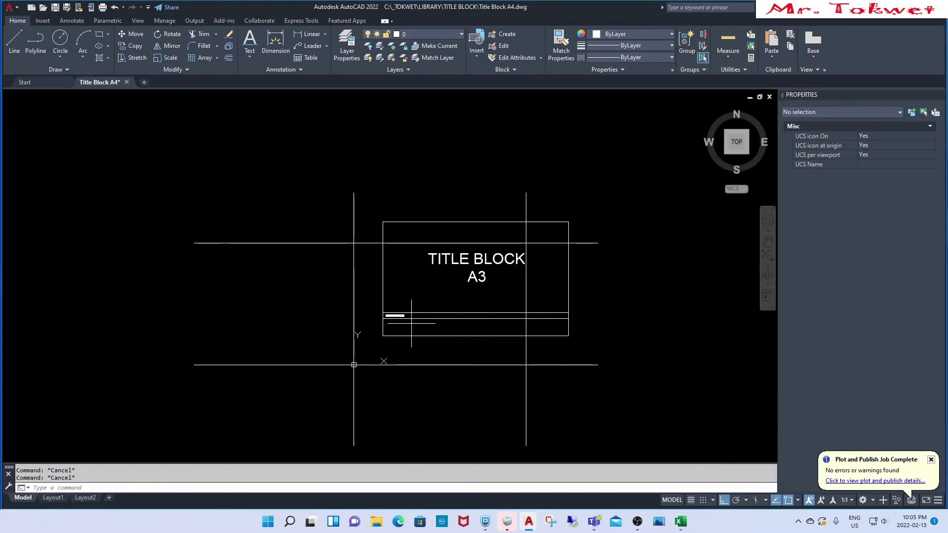
Offset the top horizontal construction line 50 units downward, after correcting a mistyped distance.
type("o")
key("Return")
type("50")
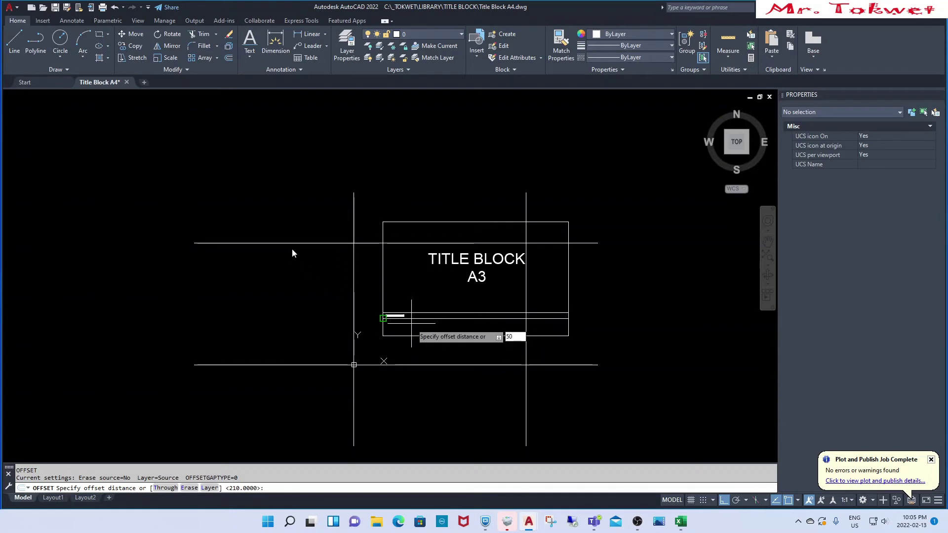
key("Escape")
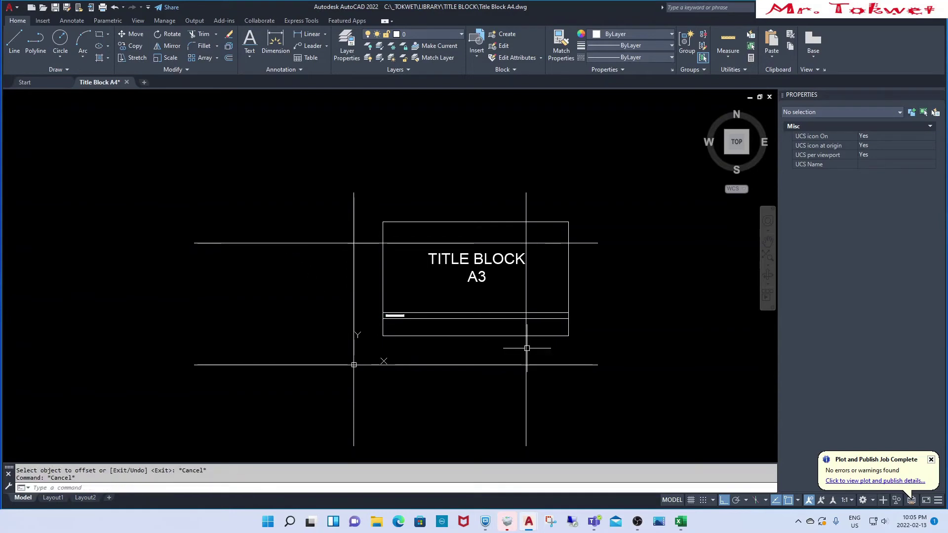
type("o")
key("Return")
type("5")
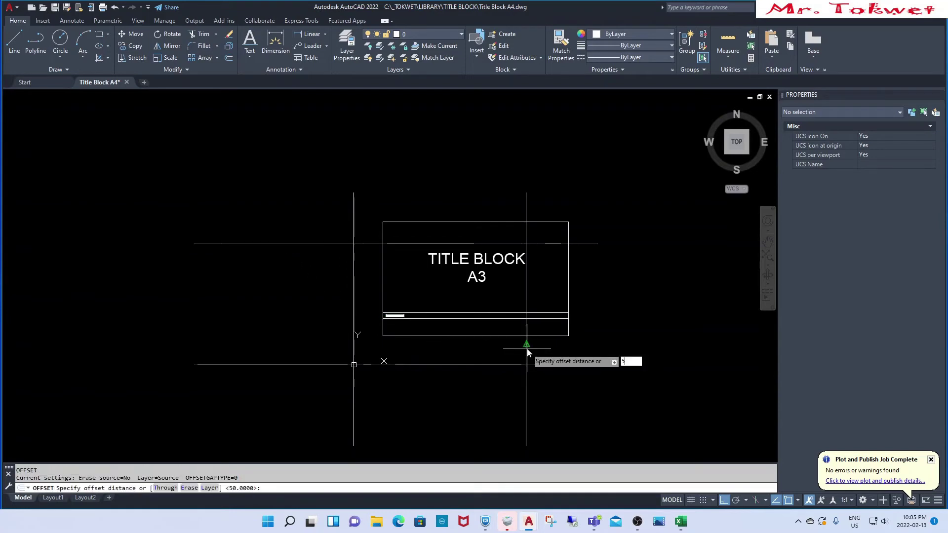
type("0")
key("Return")
left_click(270, 243)
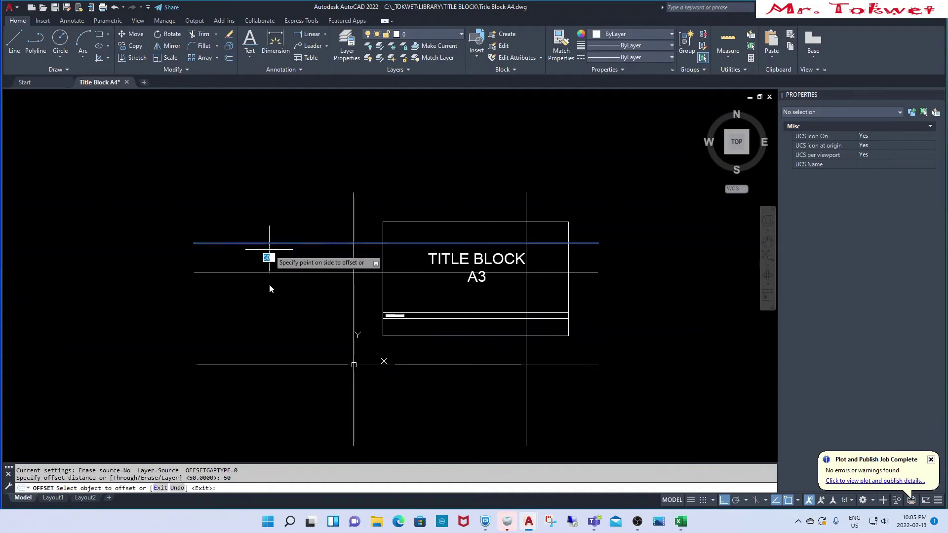
left_click(533, 399)
Copy the right vertical line 50 units left, then erase the top, left and right guide lines.
left_click(462, 404)
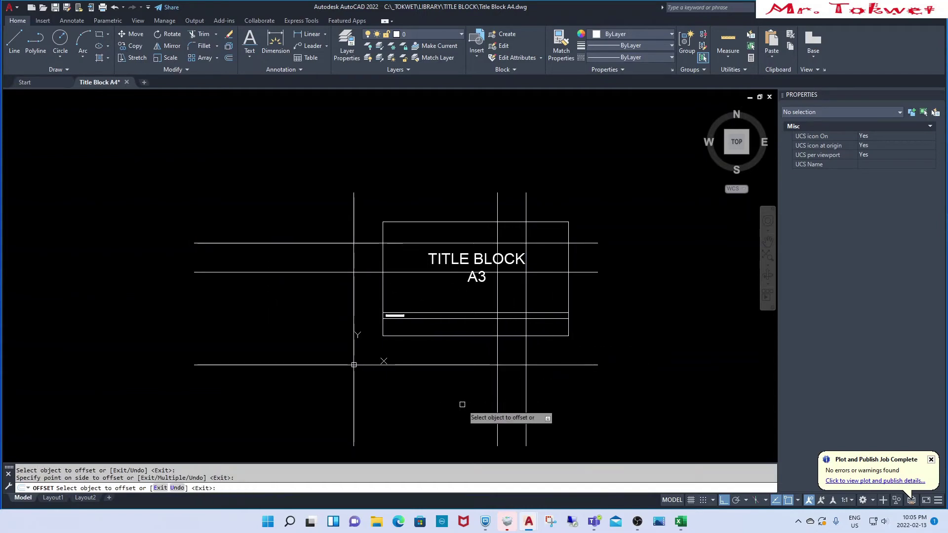
key("Escape")
key("Escape")
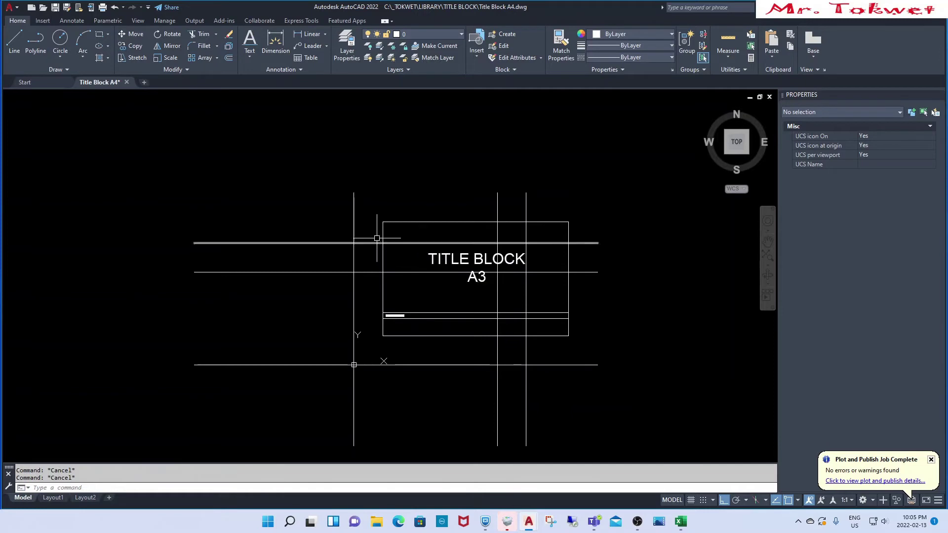
type("e")
key("Return")
left_click(308, 242)
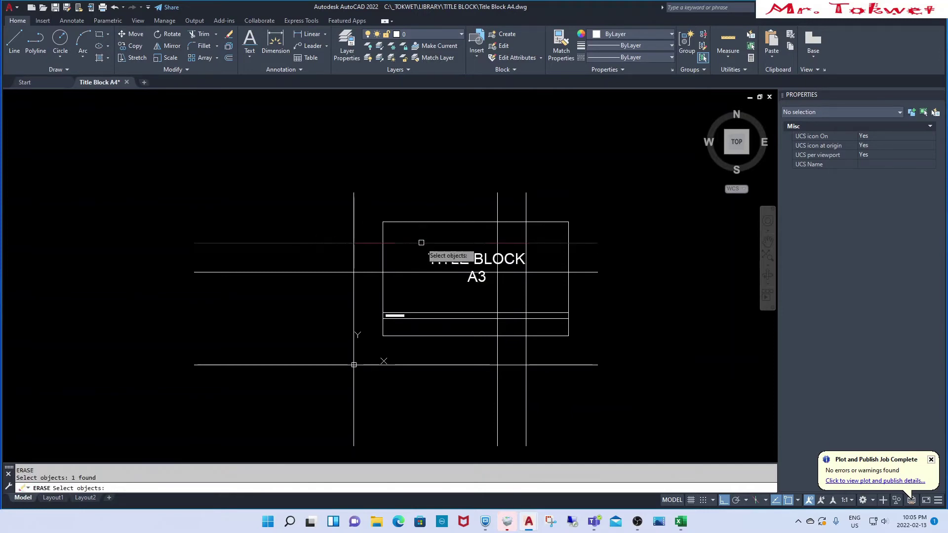
key("Return")
key("Return")
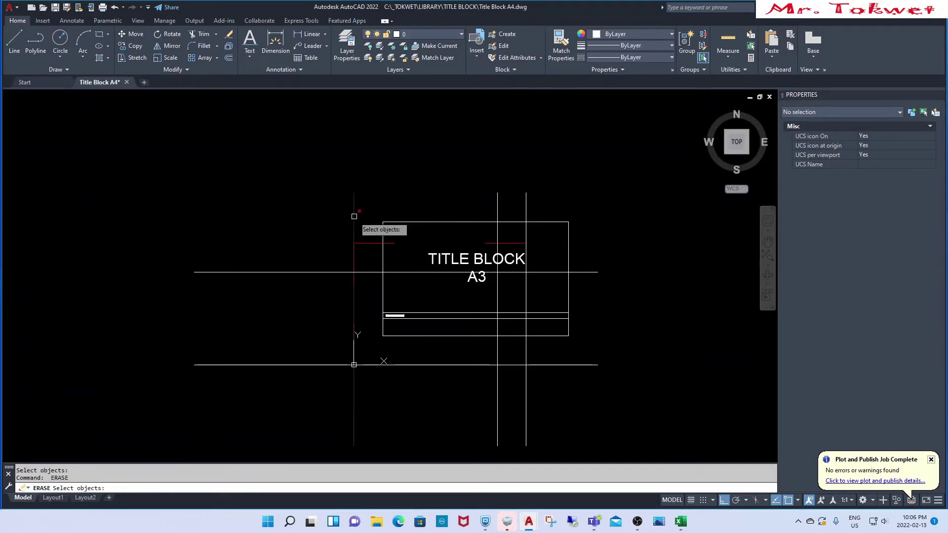
left_click(354, 216)
key("Return")
key("Return")
left_click(526, 213)
key("Return")
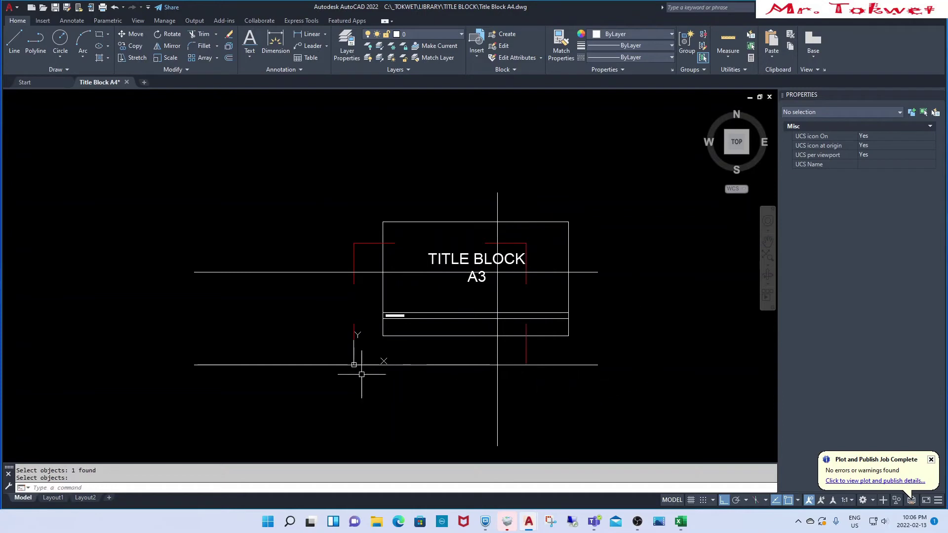
key("Return")
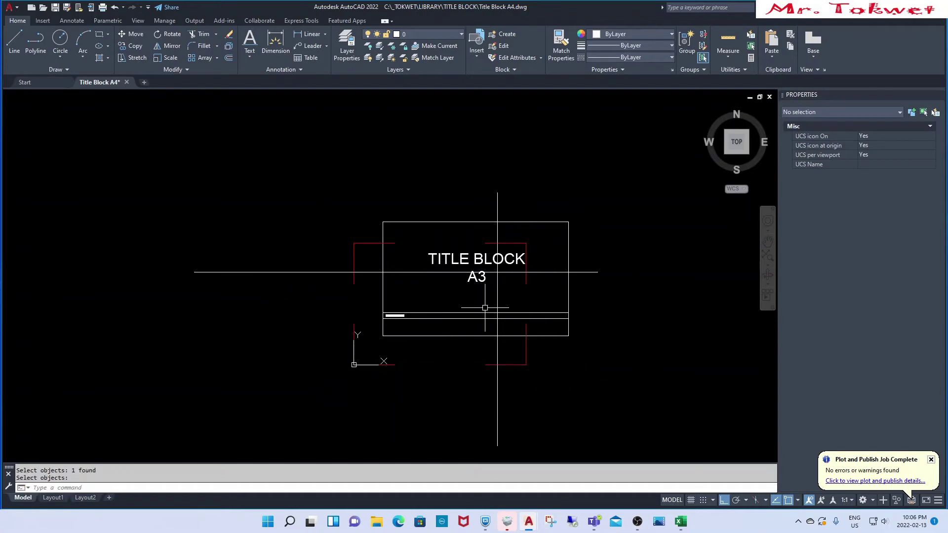
key("Escape")
Fillet the horizontal line with the box's left and right edges into sharp corners.
type("f")
key("Return")
left_click(393, 272)
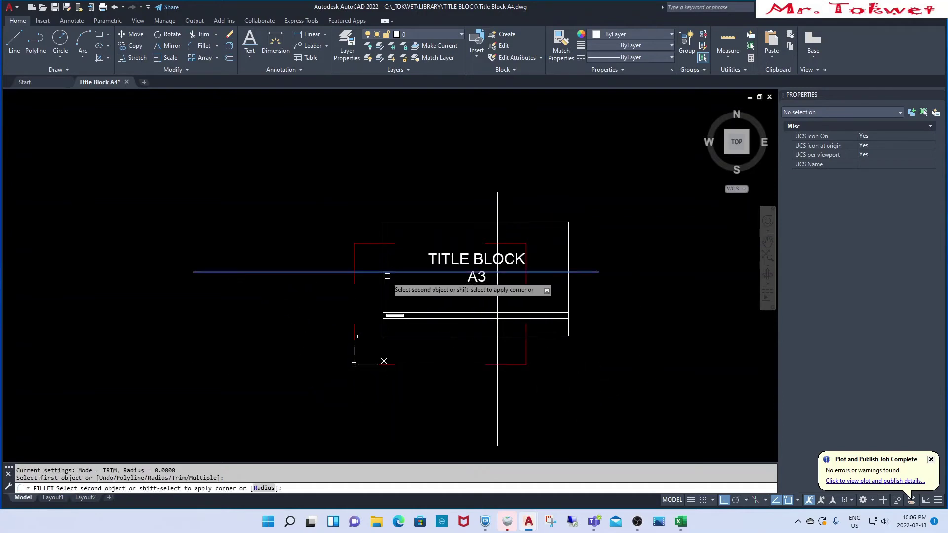
left_click(383, 301)
scroll(499, 270, "up", 2)
Erase the leftover top, right and lower-right lines.
key("Return")
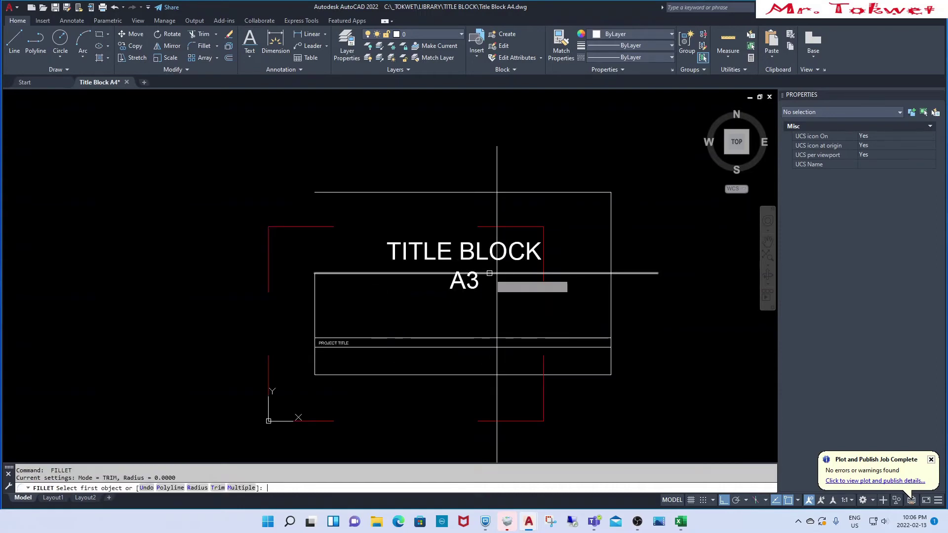
left_click(489, 273)
left_click(496, 291)
scroll(558, 235, "down", 2)
type("e")
key("Return")
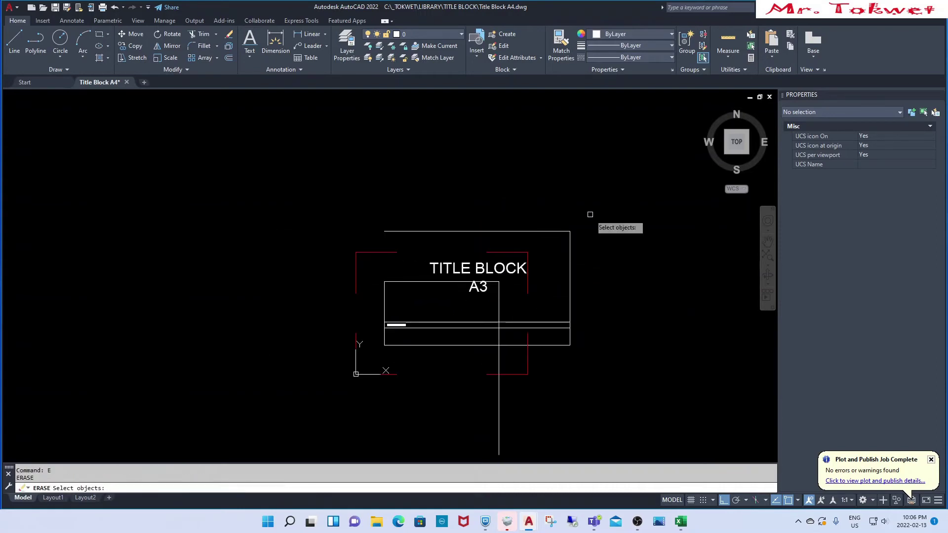
left_click_drag(549, 250, 621, 303)
Trim the line ends and stubs sticking out right of and below the box.
key("Return")
key("Return")
left_click_drag(583, 365, 548, 351)
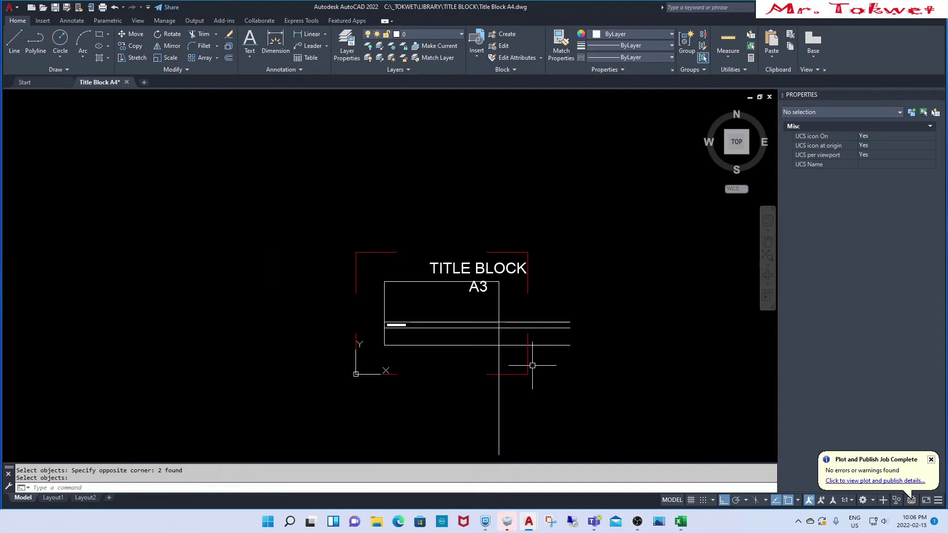
type("tr")
key("Return")
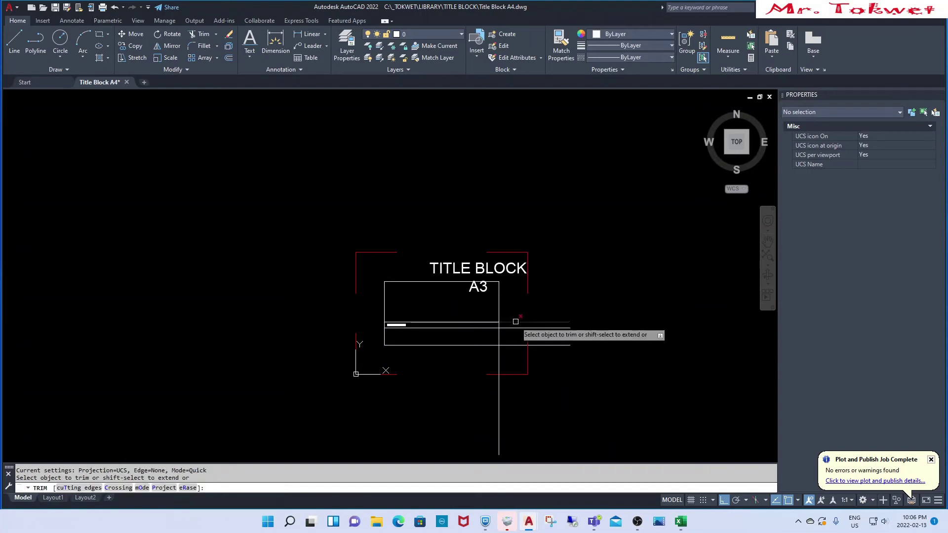
left_click_drag(517, 318, 502, 360)
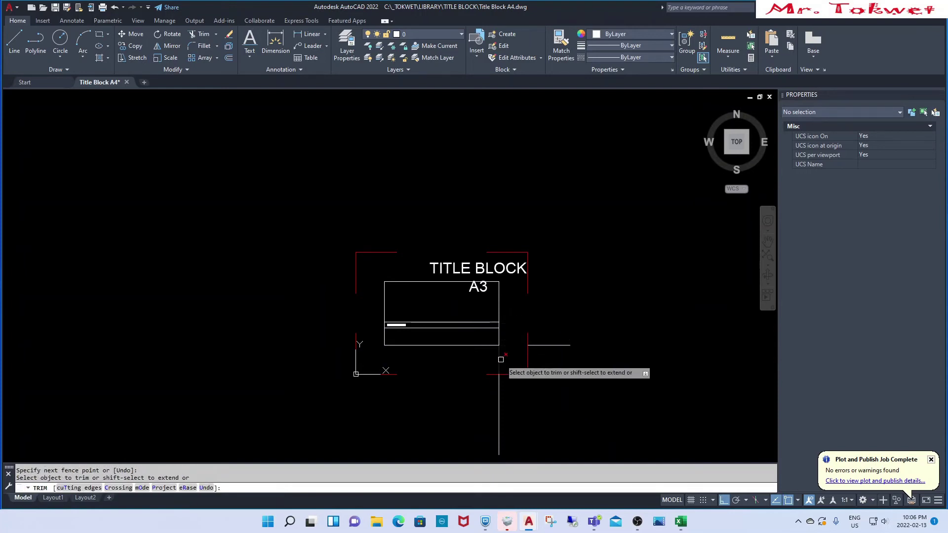
left_click_drag(561, 373, 541, 321)
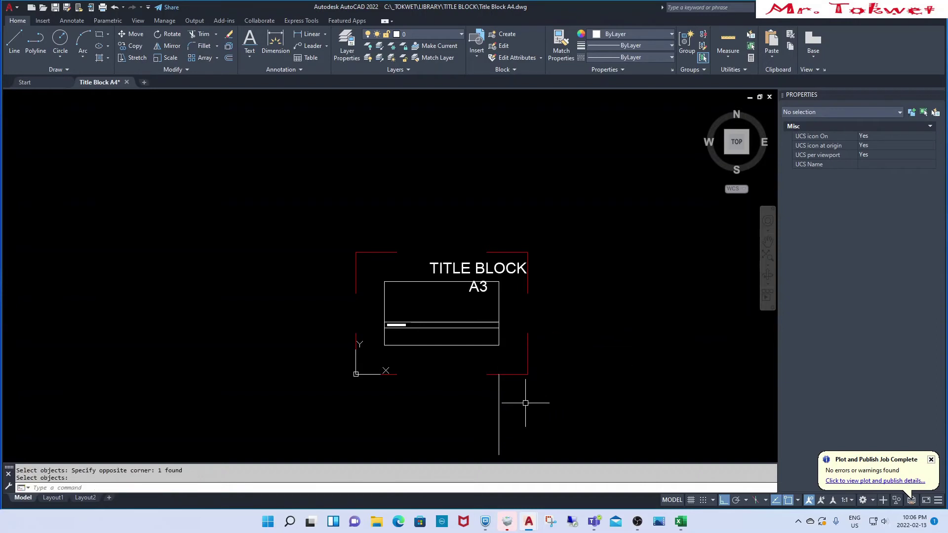
left_click_drag(509, 374, 456, 420)
key("Escape")
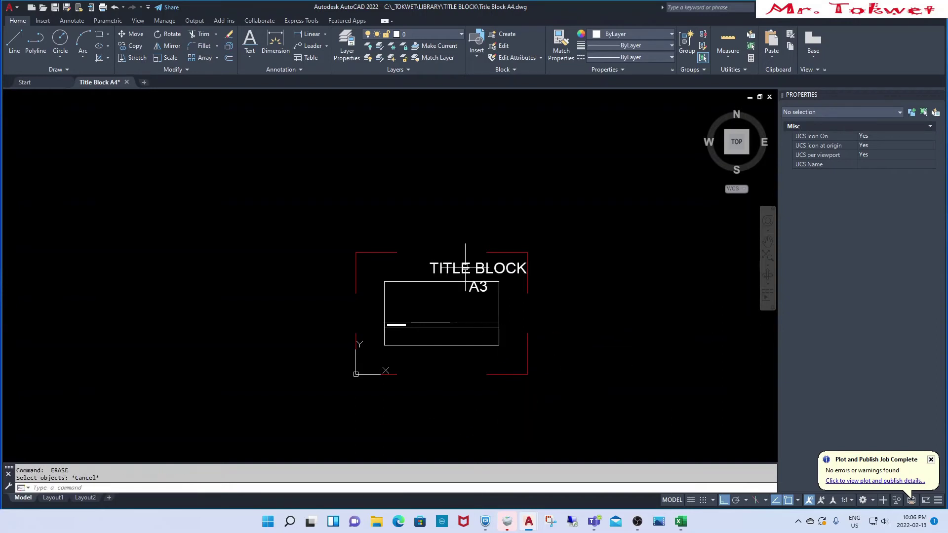
Erase the TITLE BLOCK A3 text.
type("e")
key("Return")
left_click(478, 264)
key("Return")
Paste the TITLE BLOCK A4 text at its original coordinates inside the box.
key("Escape")
key("Escape")
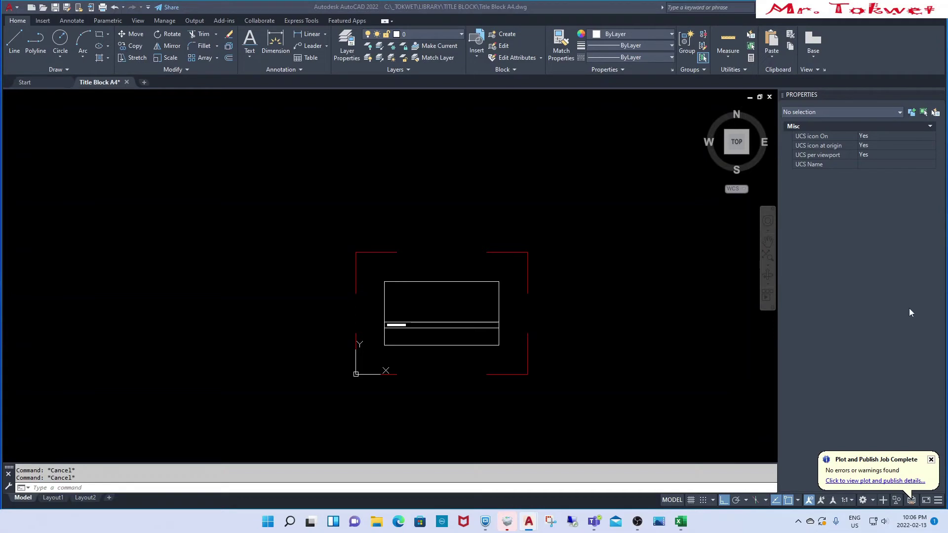
right_click_drag(911, 313, 377, 396)
left_click(440, 425)
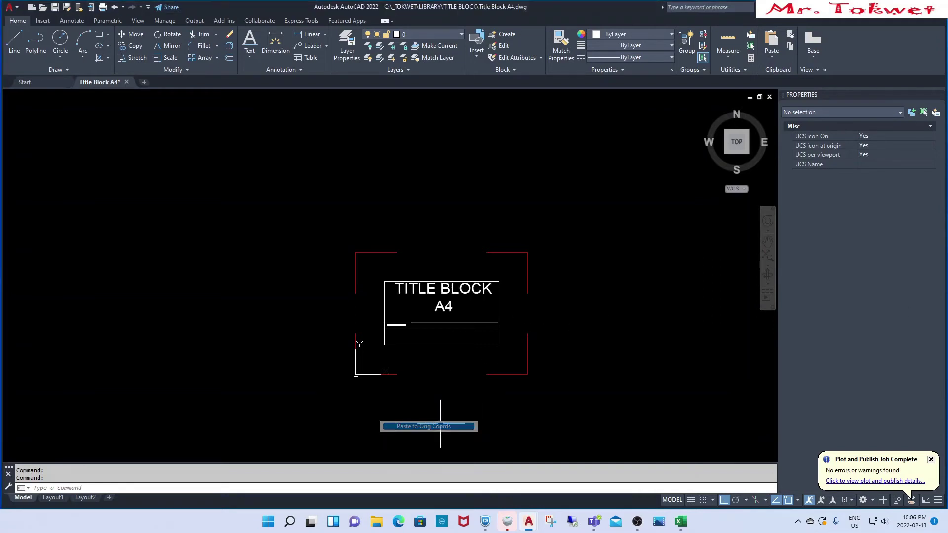
left_click(573, 298)
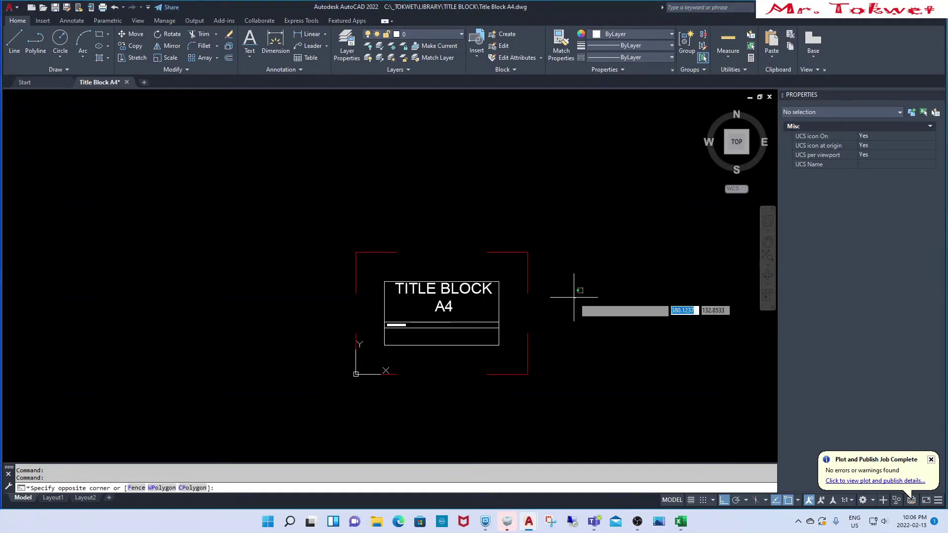
key("Escape")
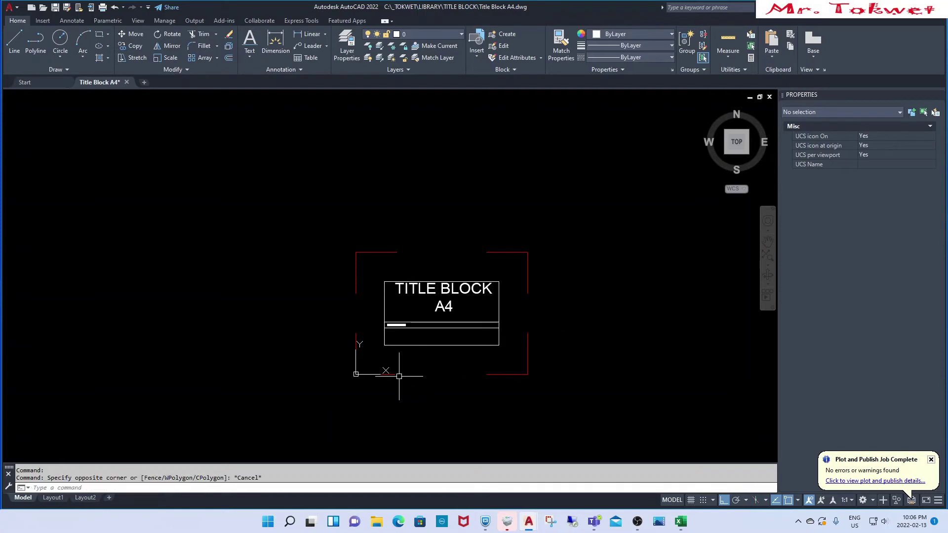
scroll(439, 356, "up", 2)
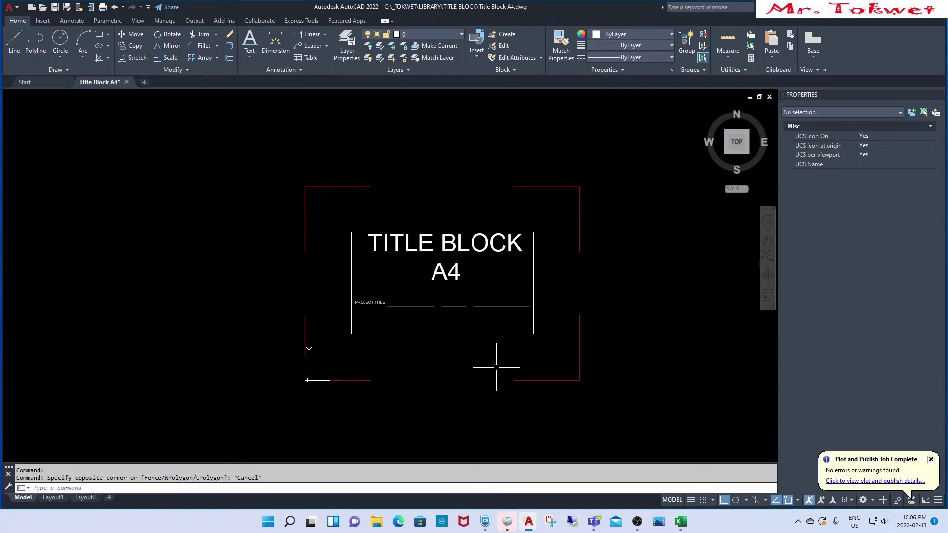
key("Escape")
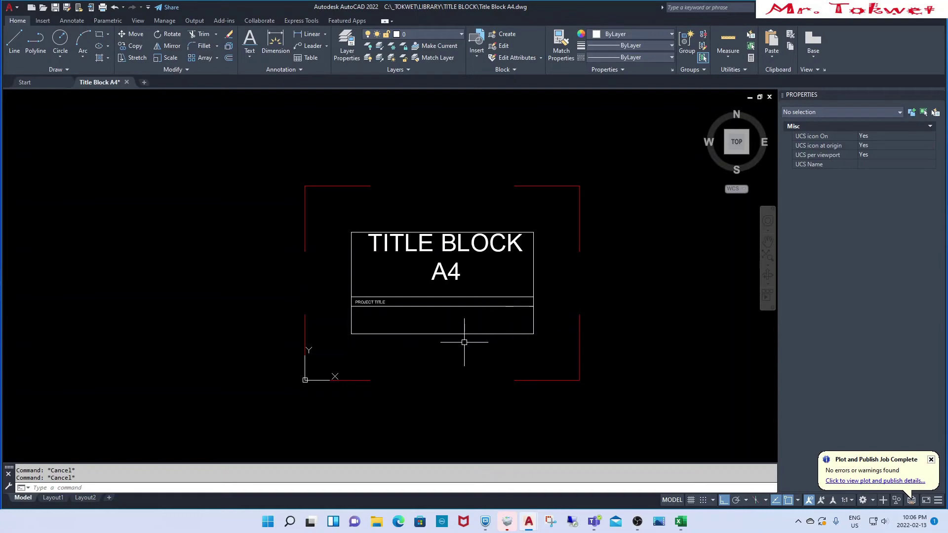
scroll(465, 341, "down", 2)
scroll(522, 301, "up", 2)
type("O")
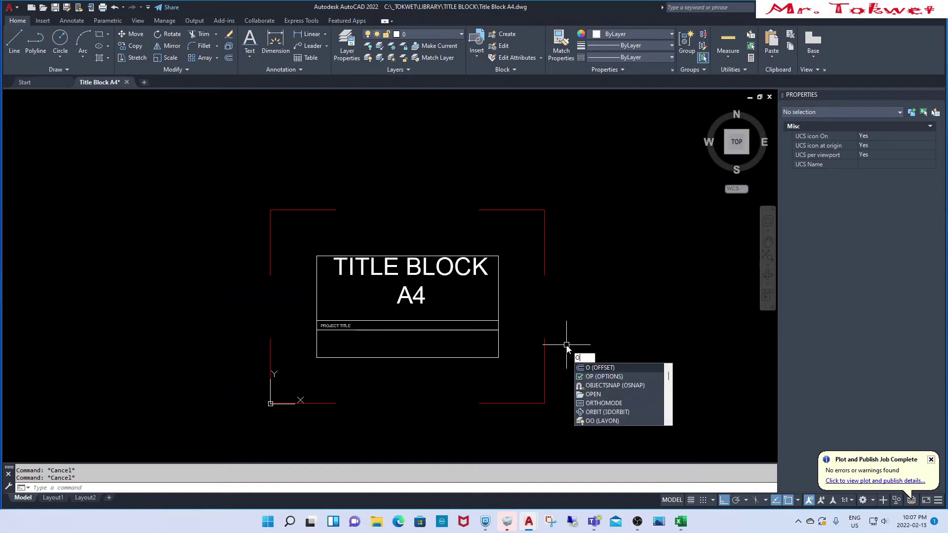
Offset the right, top, left and bottom red lines 25 units inward.
key("Escape")
key("Return")
type("25")
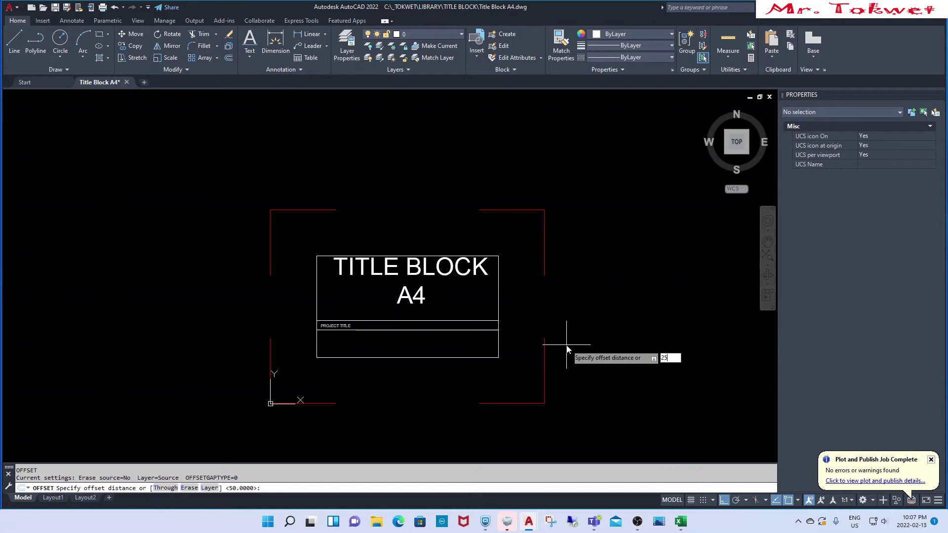
key("Return")
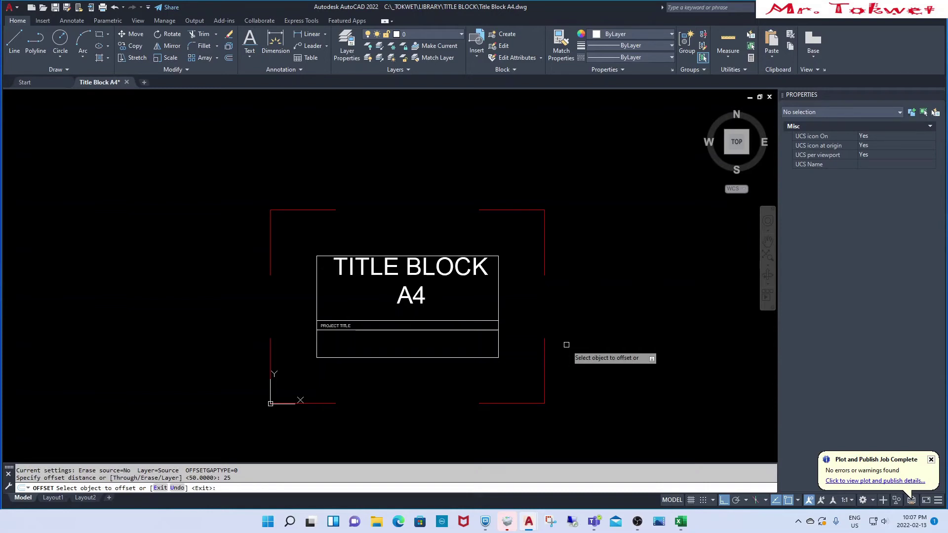
left_click(545, 353)
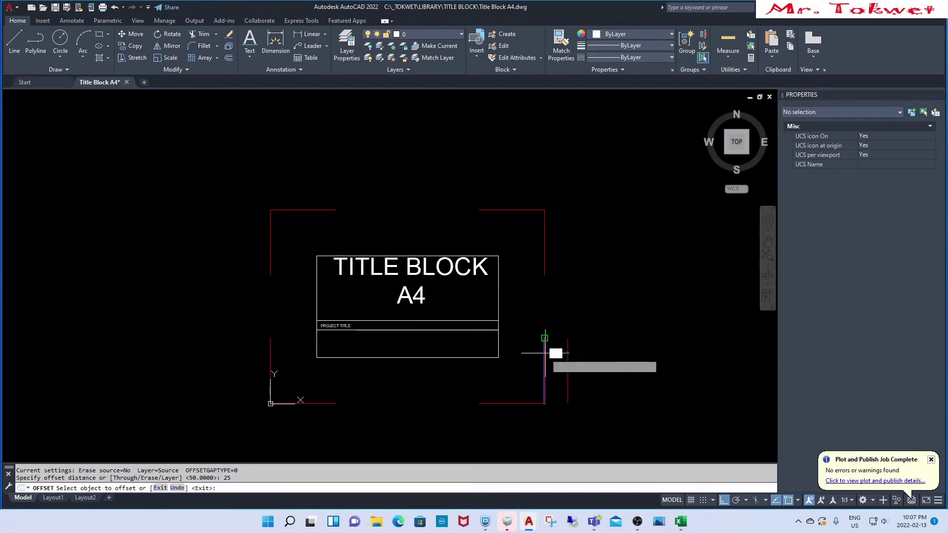
left_click(512, 365)
key("Escape")
type("O")
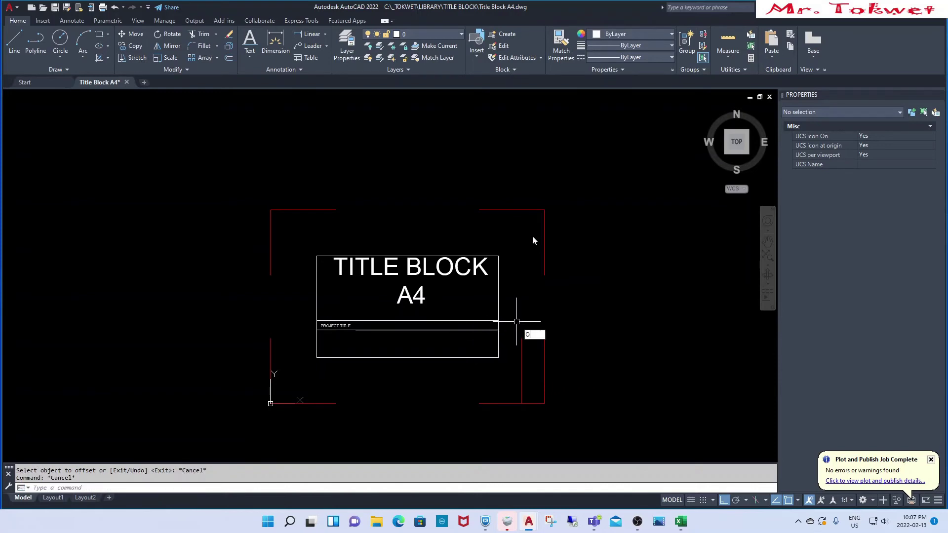
key("Return")
key("Return")
left_click(494, 210)
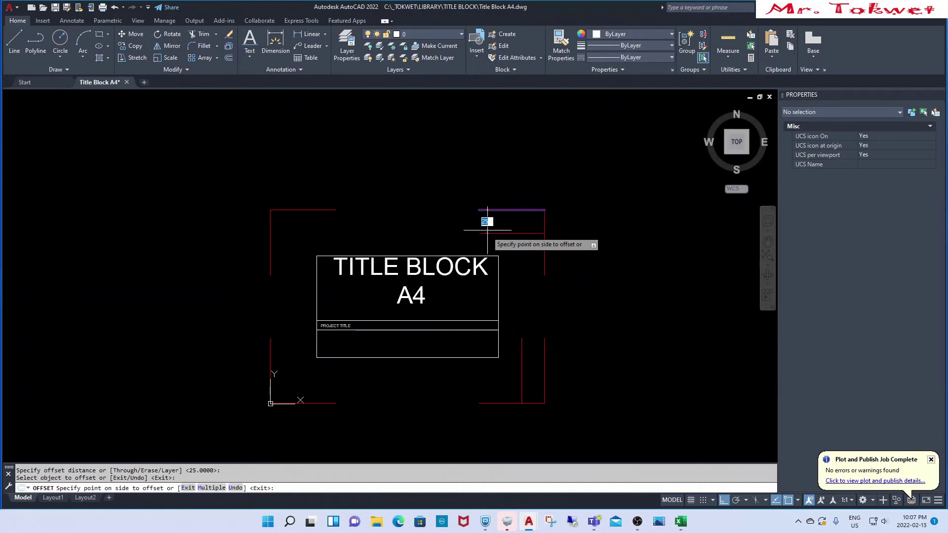
left_click(270, 239)
left_click(316, 247)
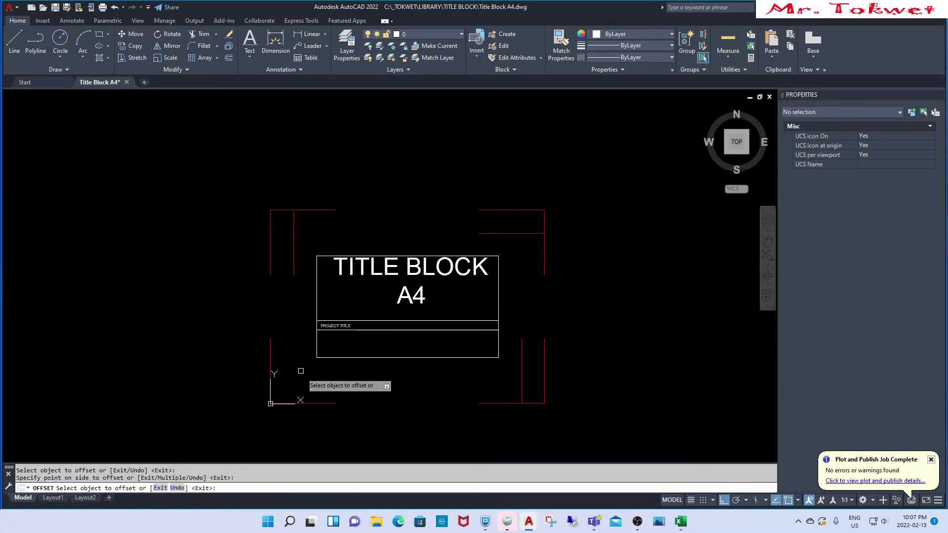
left_click(328, 403)
key("Escape")
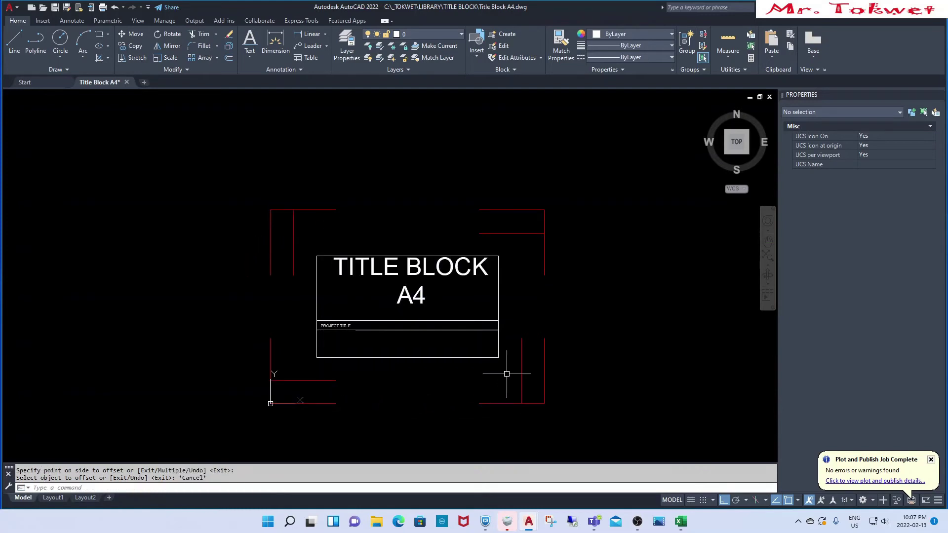
key("Escape")
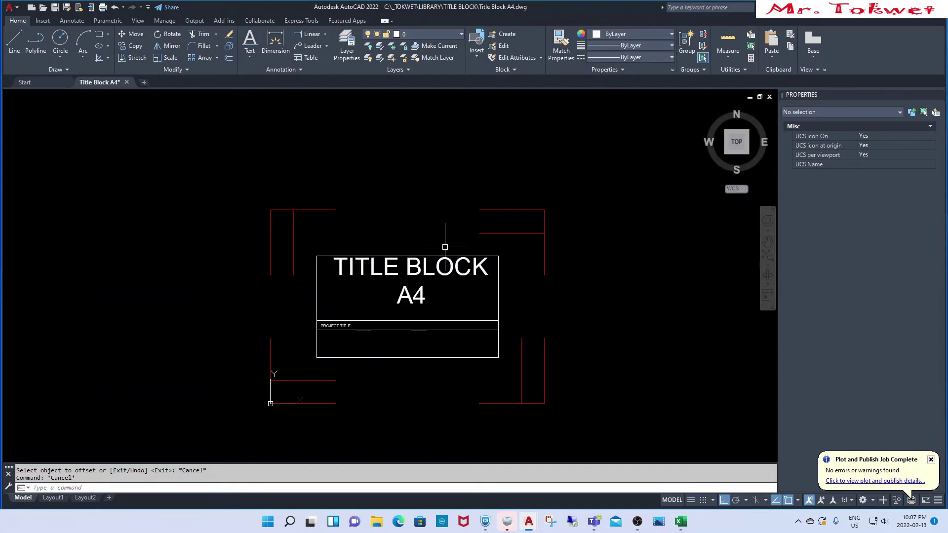
Fillet the inner border's top-left and bottom-left corners closed.
type("f")
key("Return")
left_click(489, 232)
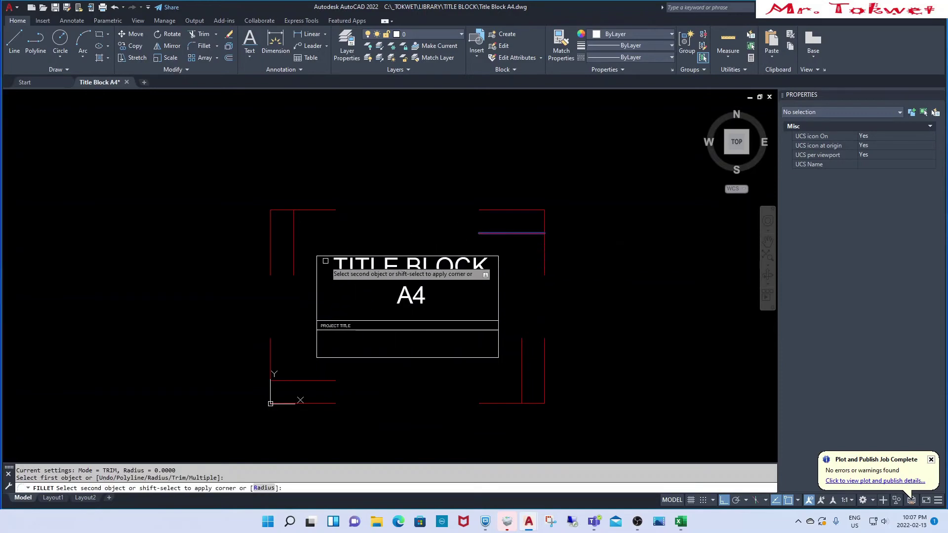
left_click(295, 261)
key("Return")
left_click(294, 262)
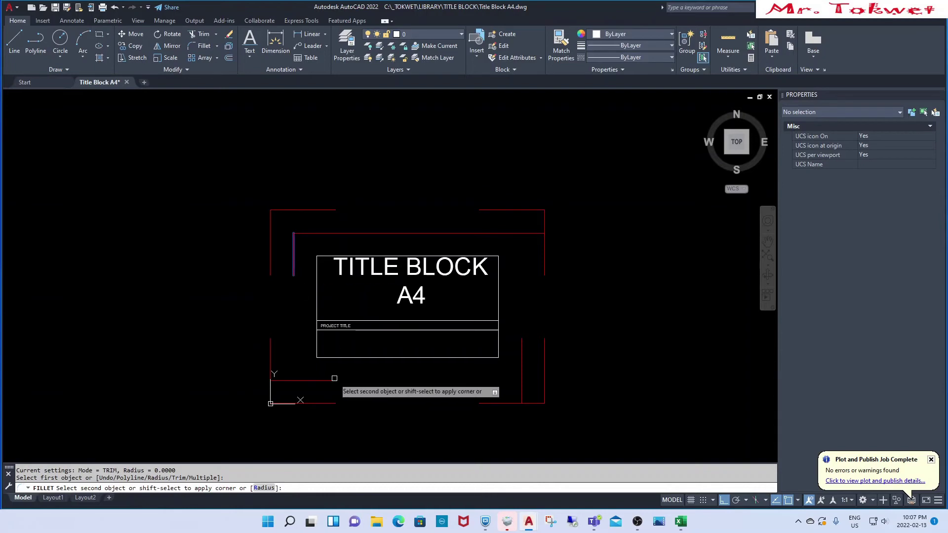
left_click(334, 380)
Fillet the inner border's top-right and bottom-right corners closed.
key("Return")
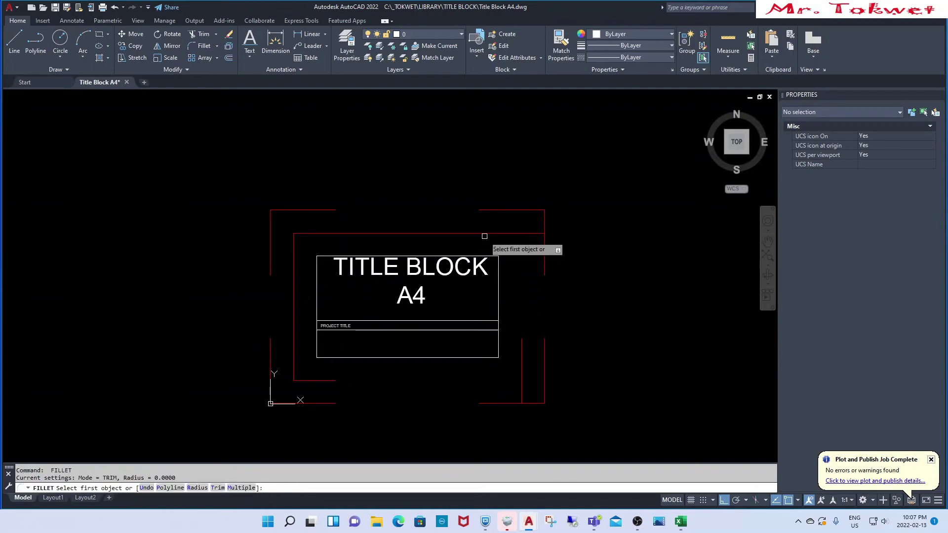
left_click(484, 235)
left_click(520, 343)
key("Return")
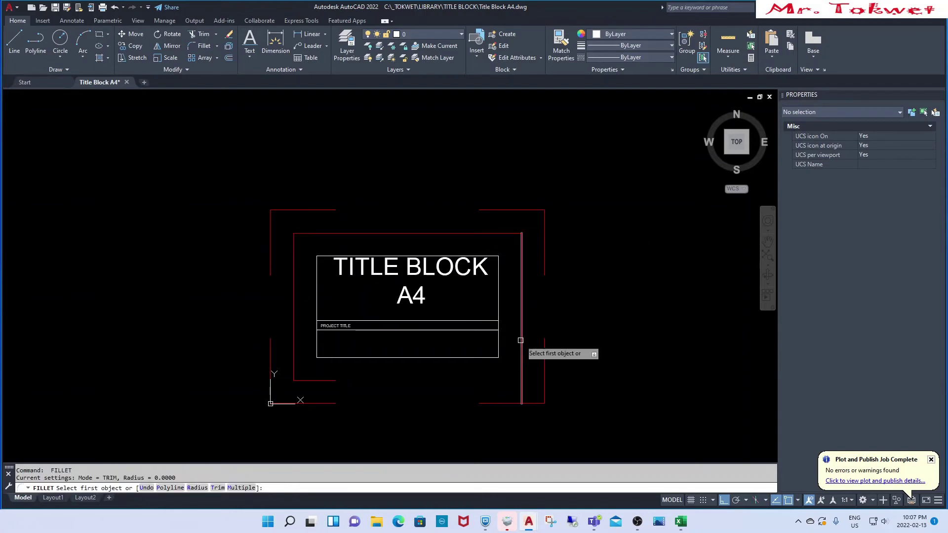
left_click(520, 340)
left_click(330, 380)
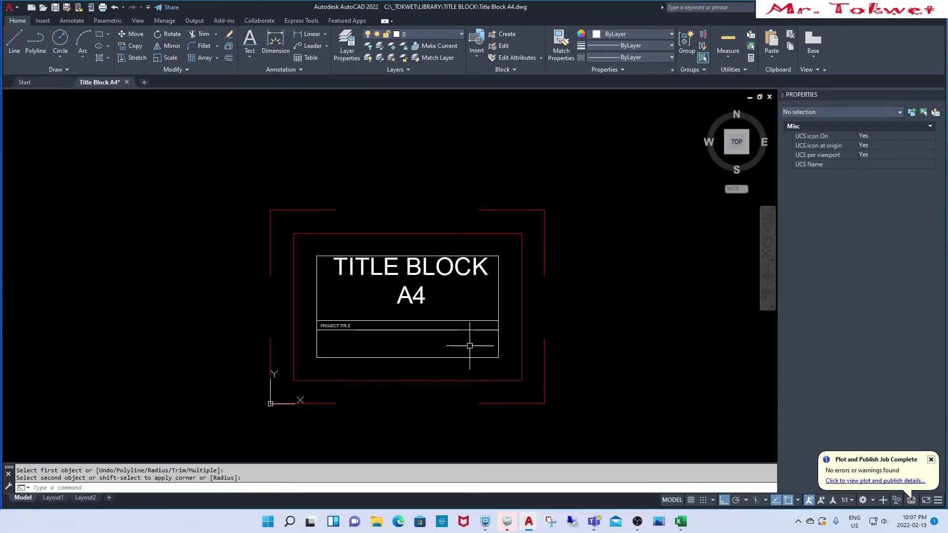
type("mm")
key("Return")
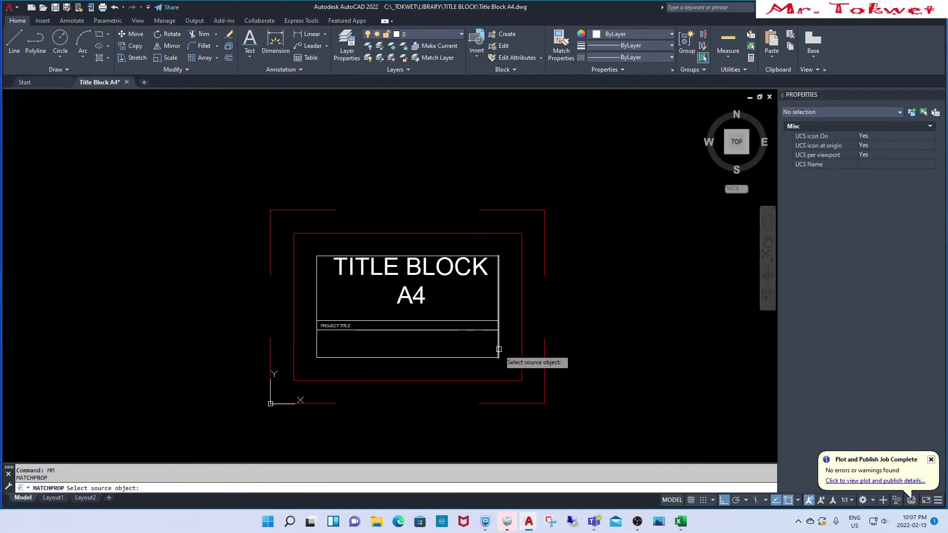
Match the white title box's properties onto all four inner border lines.
left_click(498, 349)
left_click(521, 369)
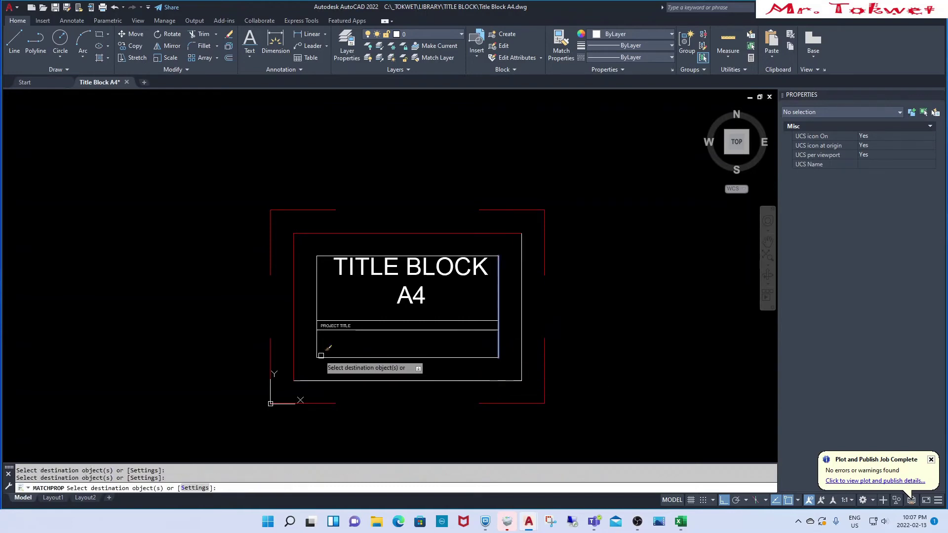
left_click(294, 348)
left_click(326, 234)
key("Return")
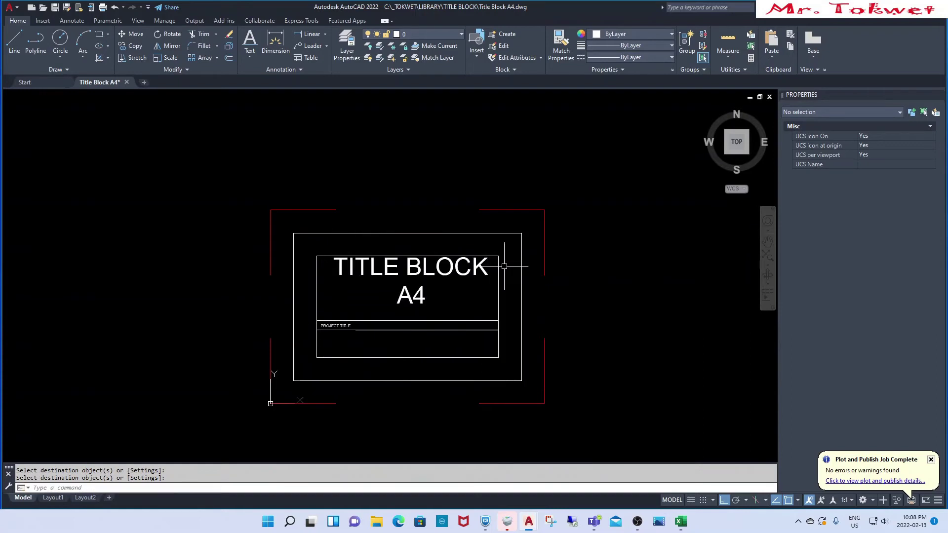
Erase the right edge and the remaining lines of the title box.
left_click_drag(508, 296, 470, 300)
key("Delete")
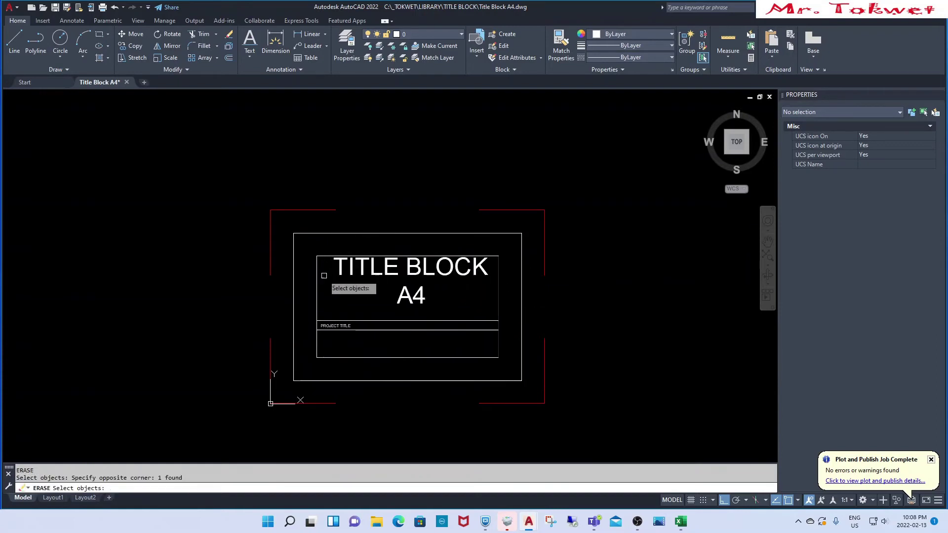
type("e")
key("Return")
left_click(380, 340)
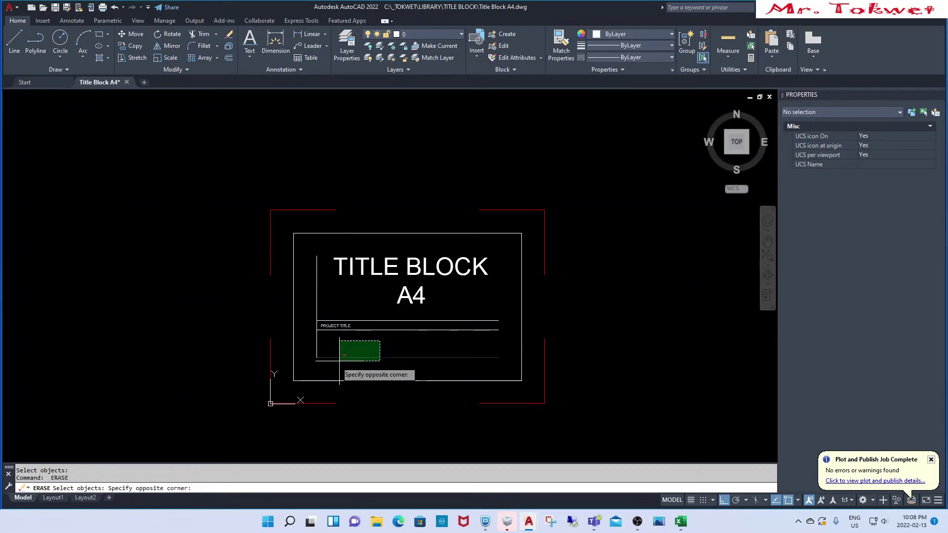
left_click(311, 364)
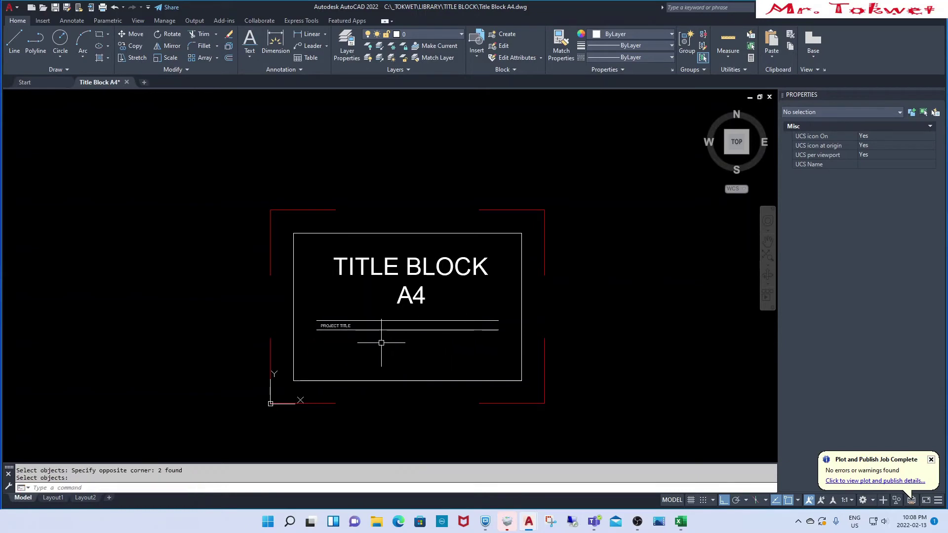
key("Return")
Move the PROJECT TITLE text near the border's bottom-right corner, with ortho off.
type("m")
key("Return")
scroll(347, 325, "up", 2)
left_click(348, 325)
key("Return")
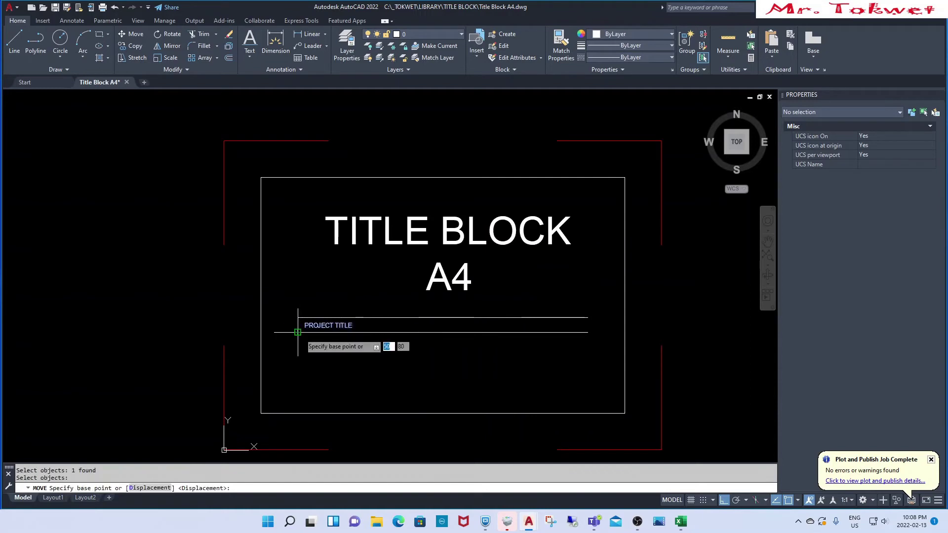
left_click(298, 332)
key("F8")
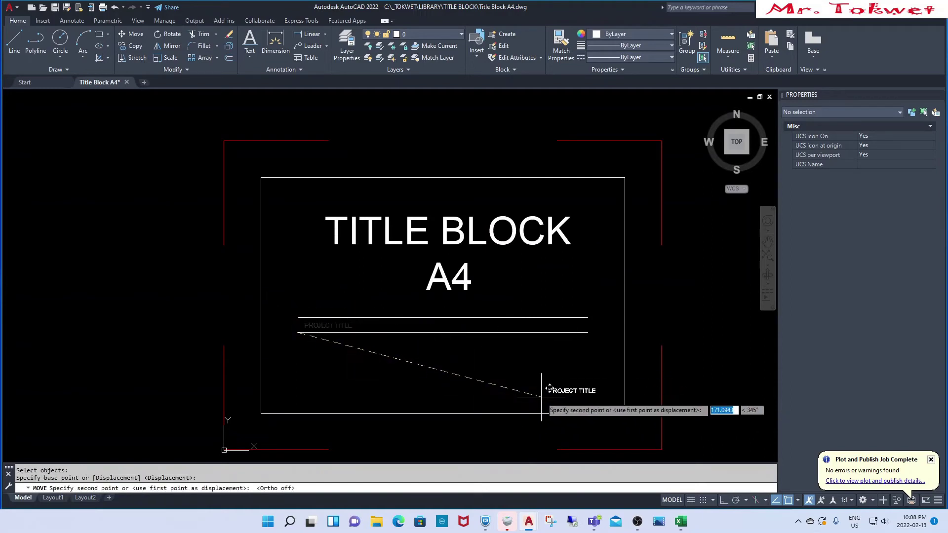
left_click(552, 393)
Erase the two horizontal lines under the title.
type("e")
key("Return")
left_click_drag(499, 296, 444, 370)
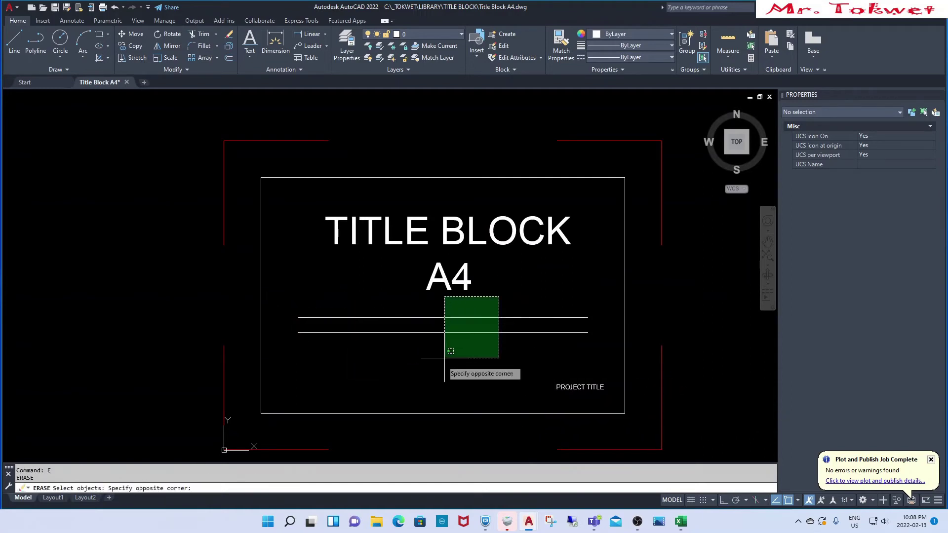
key("Return")
scroll(434, 336, "down", 5)
scroll(427, 323, "up", 4)
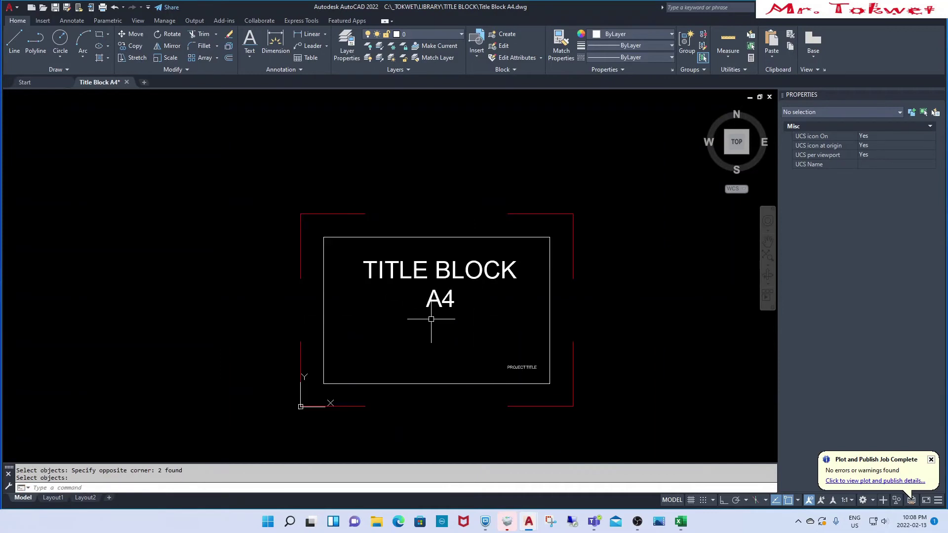
Nudge PROJECT TITLE slightly into its final bottom-right position.
type("m")
key("Return")
scroll(520, 377, "up", 4)
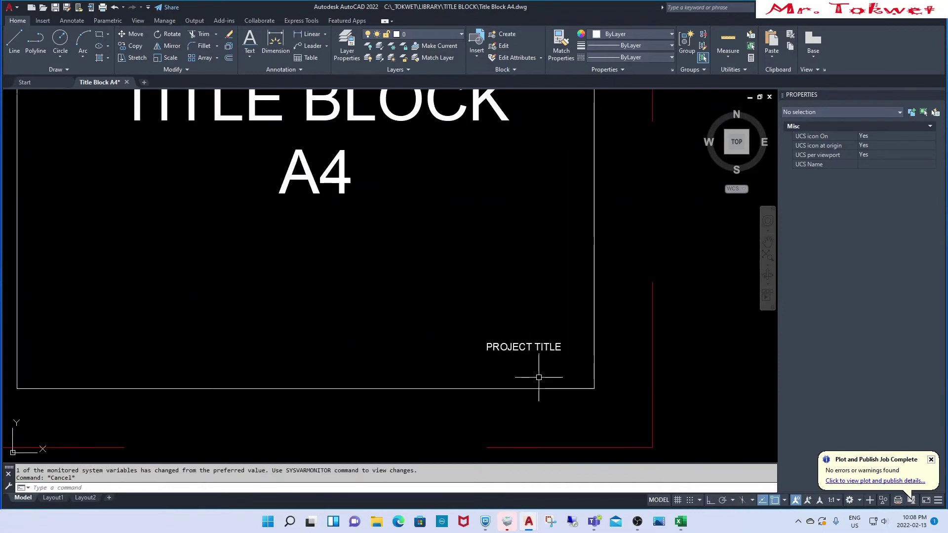
left_click(543, 348)
key("Return")
left_click(546, 310)
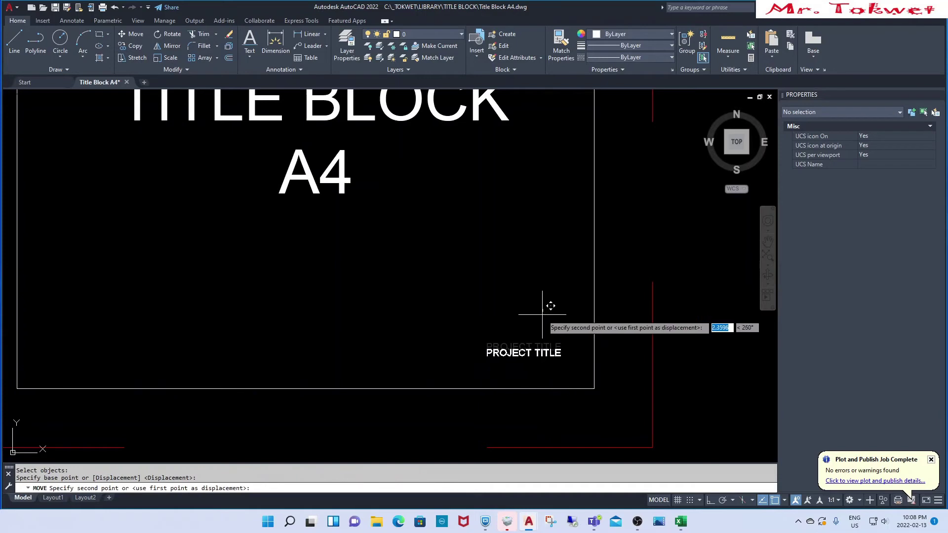
left_click(557, 319)
scroll(558, 319, "down", 2)
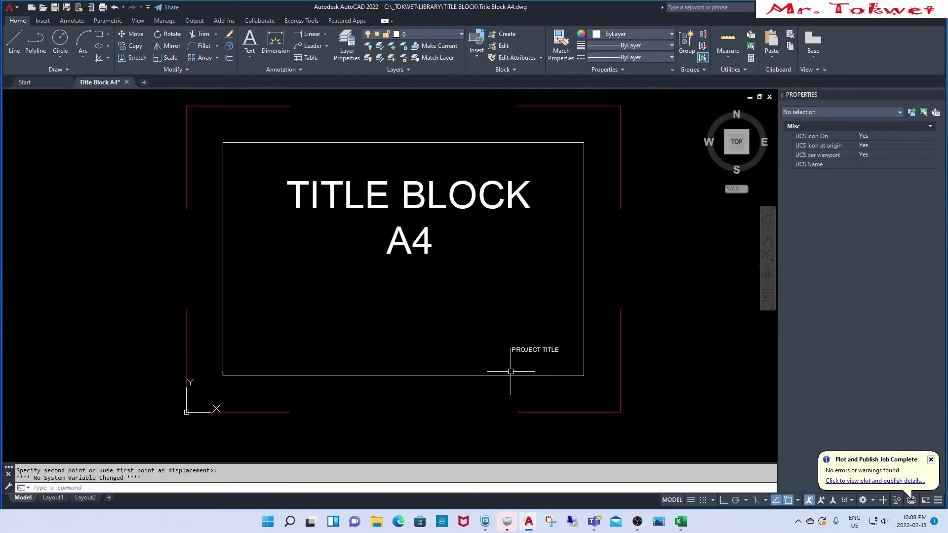
scroll(511, 371, "down", 2)
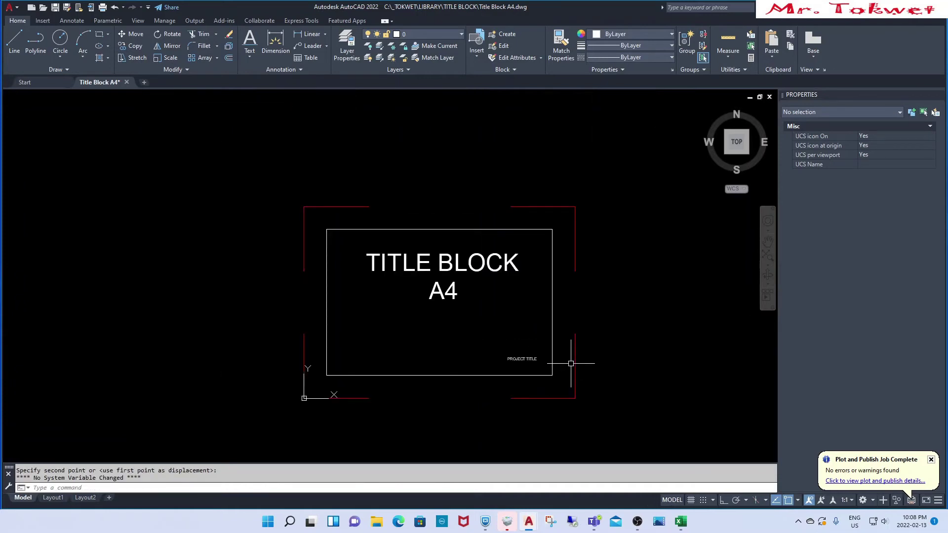
Cancel running commands and save the drawing twice.
key("Escape")
key("Escape")
type("QS")
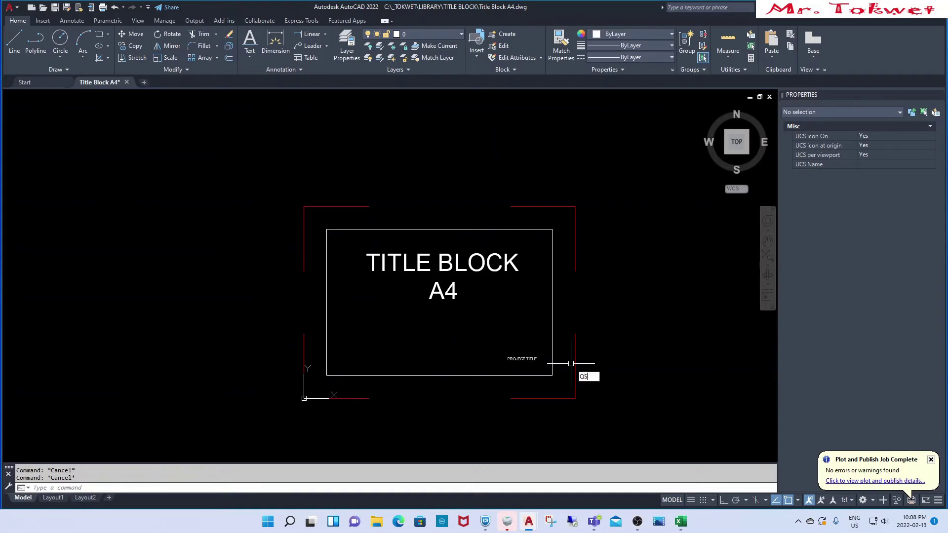
key("Escape")
key("Return")
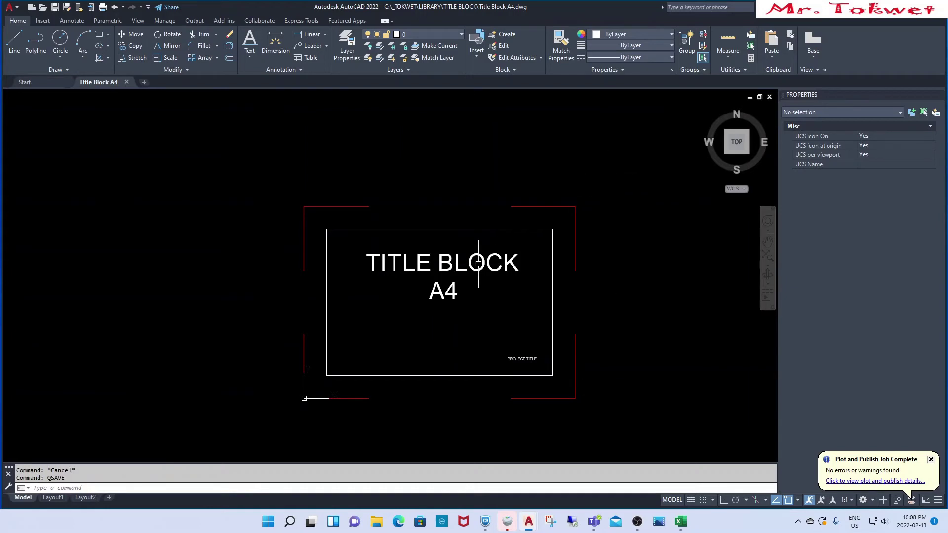
scroll(486, 338, "down", 4)
scroll(448, 328, "up", 2)
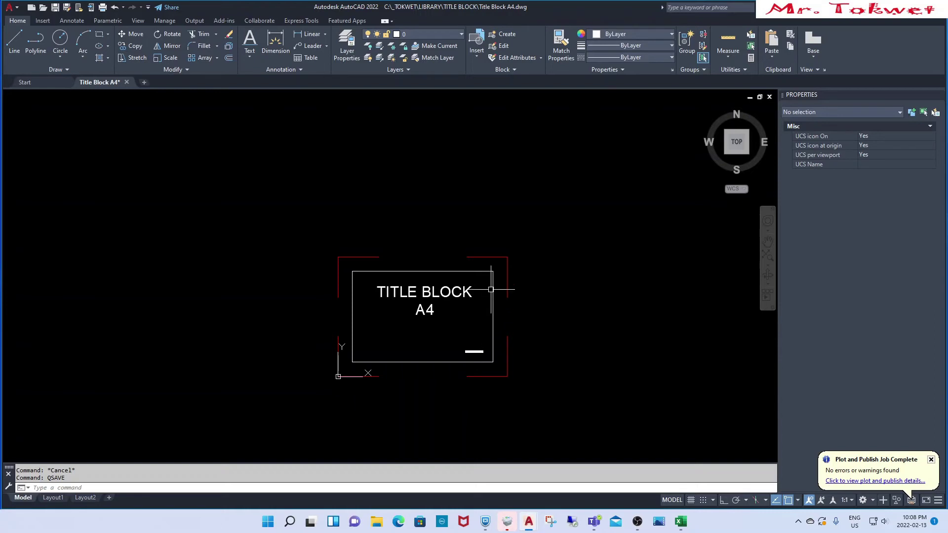
scroll(492, 273, "up", 2)
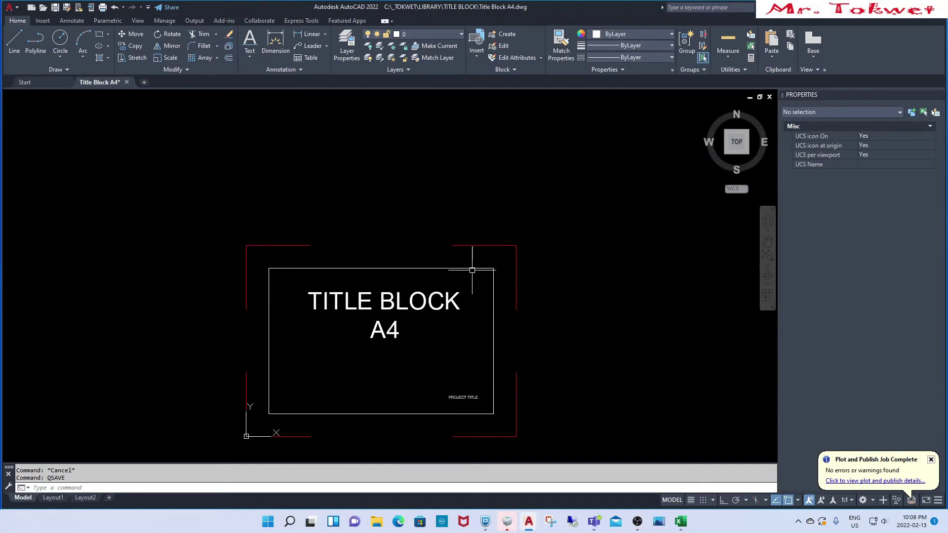
scroll(587, 303, "down", 2)
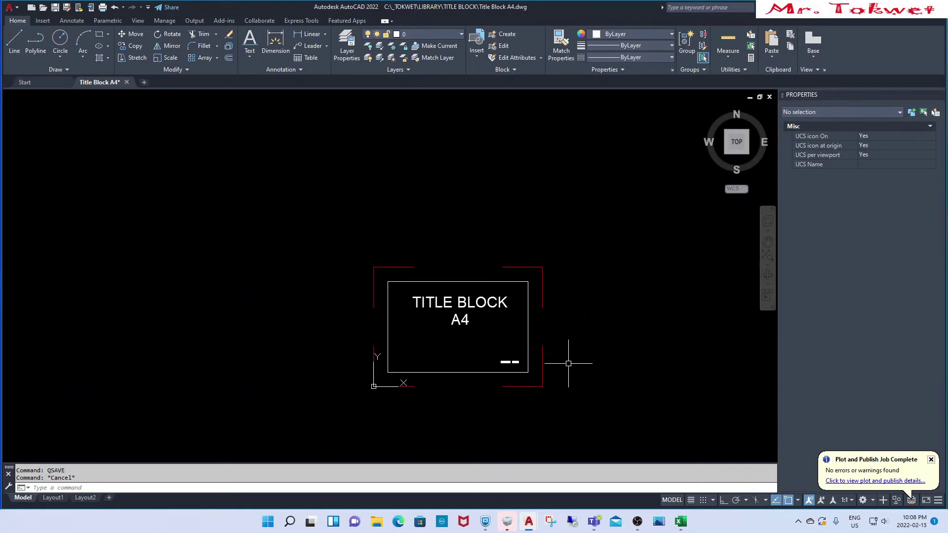
type("QSAVE")
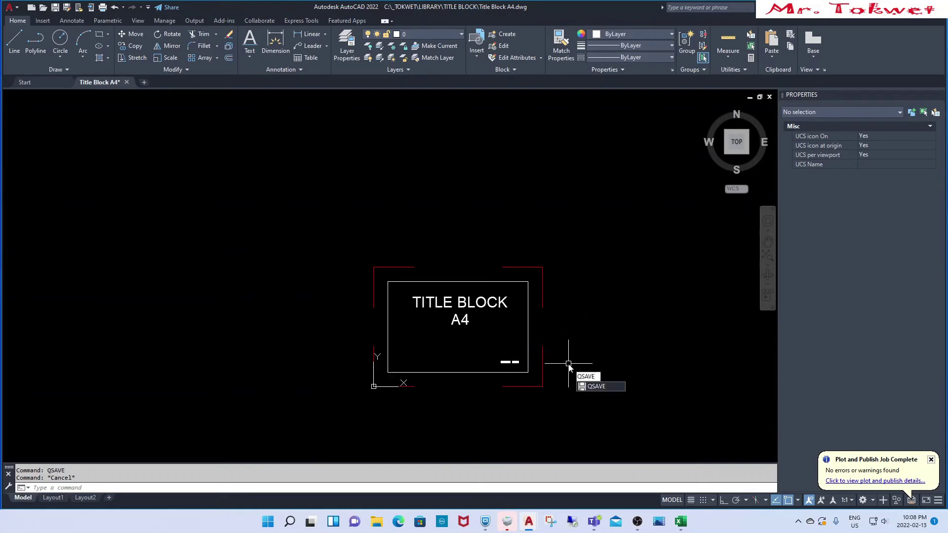
key("Return")
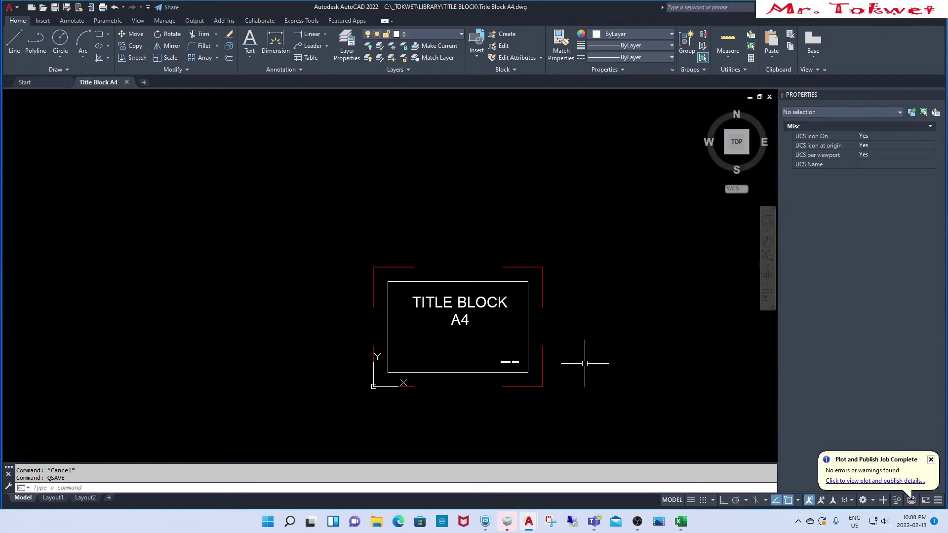
scroll(528, 341, "up", 2)
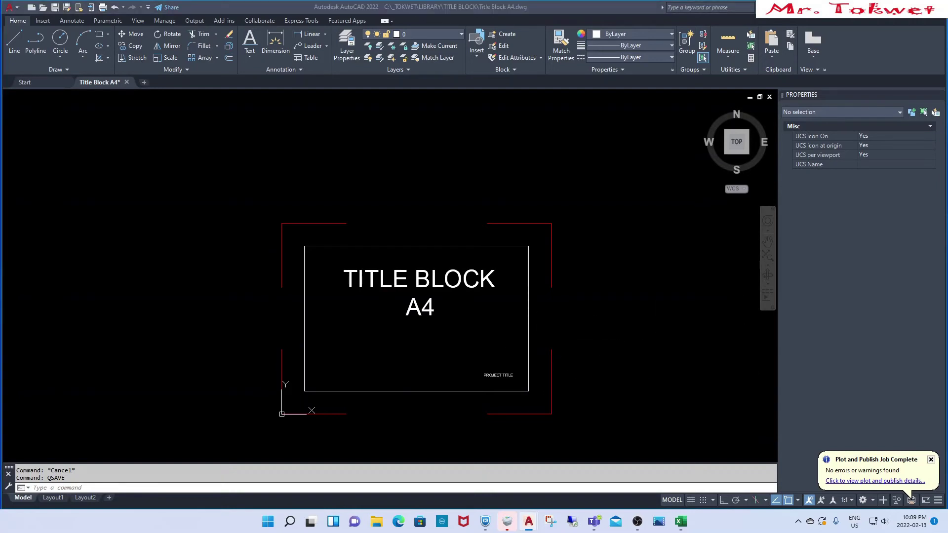
Paste in the drawing with the 297 and 210 dimensions at its original coordinates.
right_click_drag(545, 320, 461, 348)
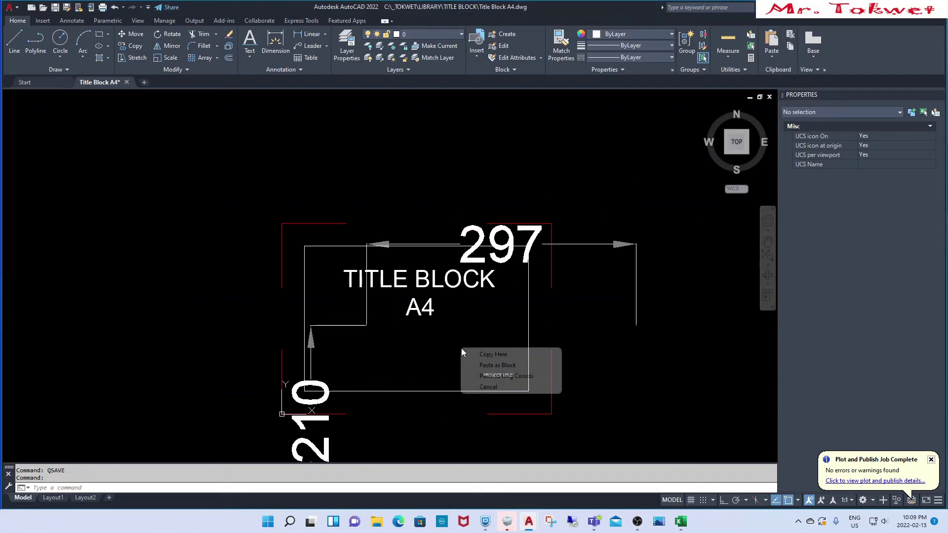
left_click(533, 376)
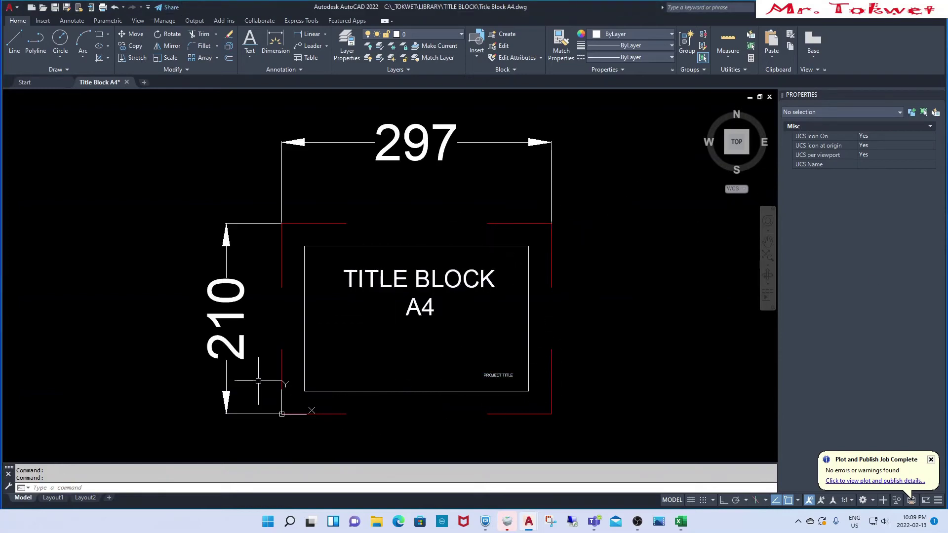
scroll(441, 221, "down", 3)
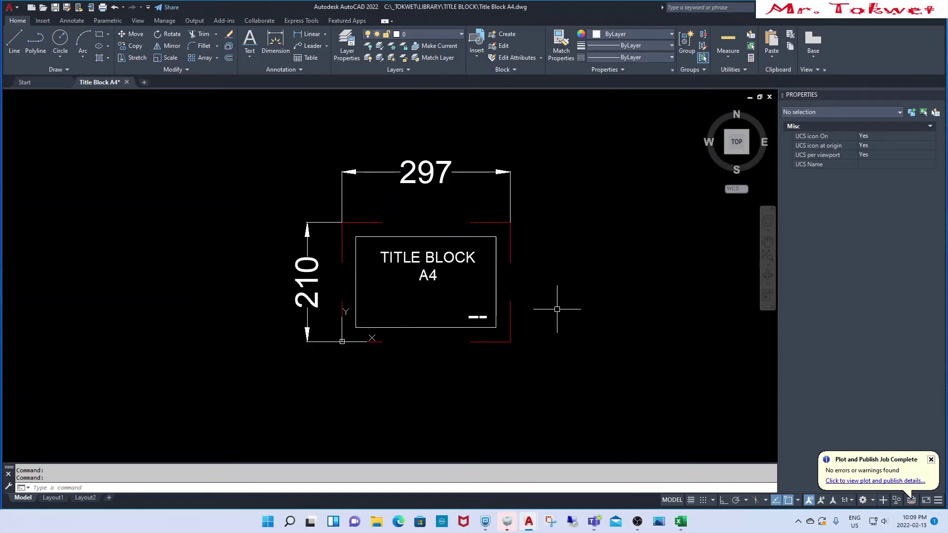
middle_click_drag(556, 311, 560, 348)
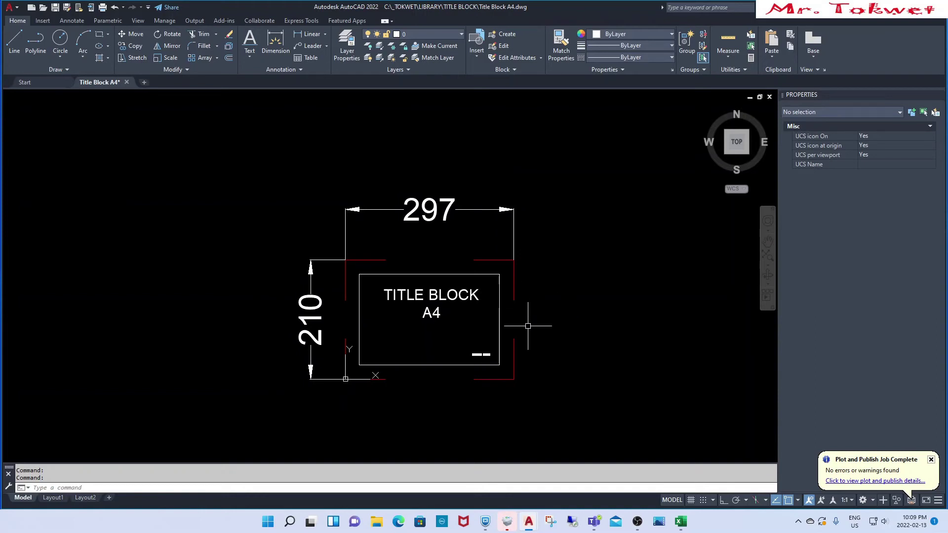
scroll(527, 326, "down", 2)
scroll(536, 326, "up", 2)
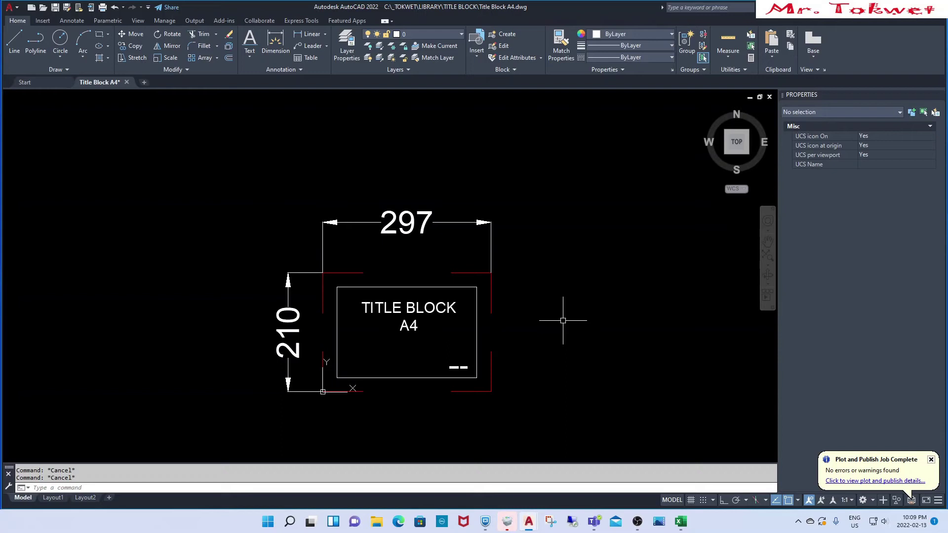
scroll(558, 320, "down", 2)
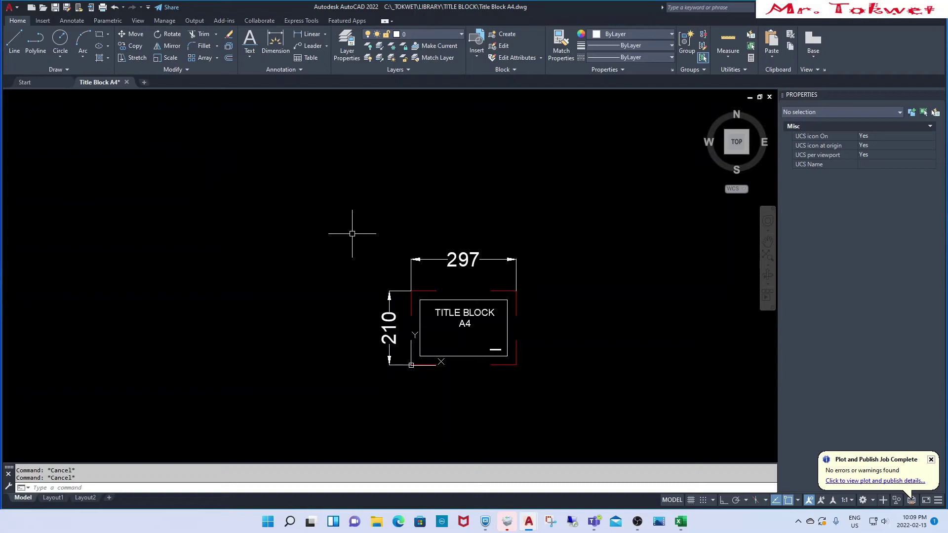
Save the drawing with QSAVE and pan the view slightly.
type("QSAVE")
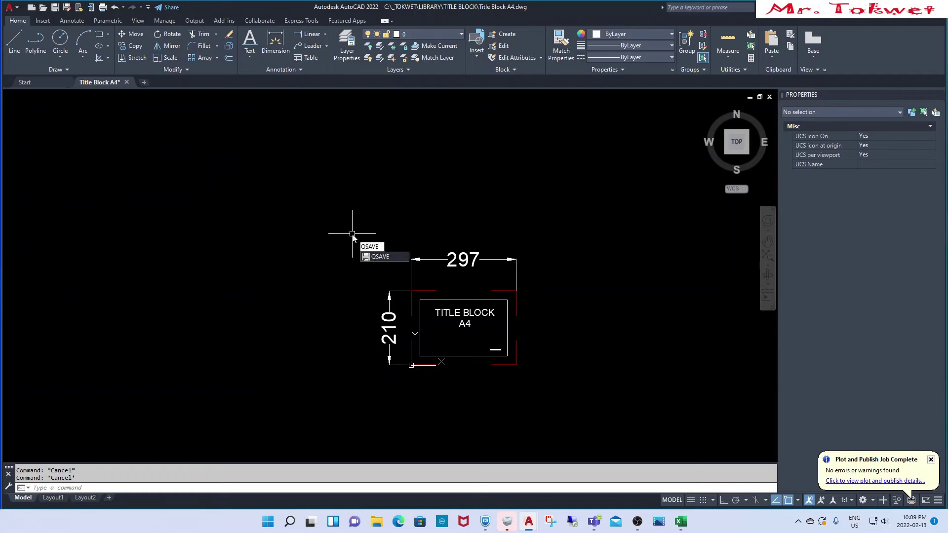
key("Return")
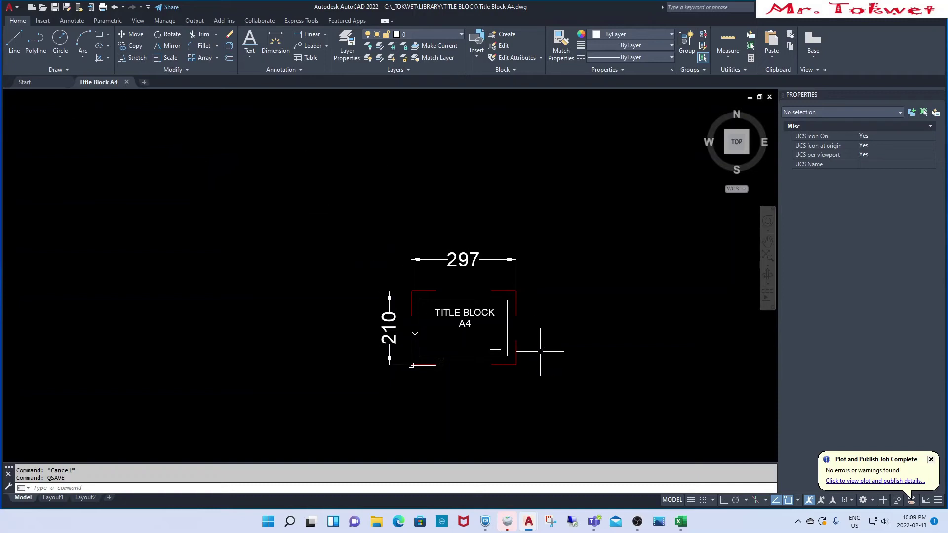
scroll(540, 352, "up", 2)
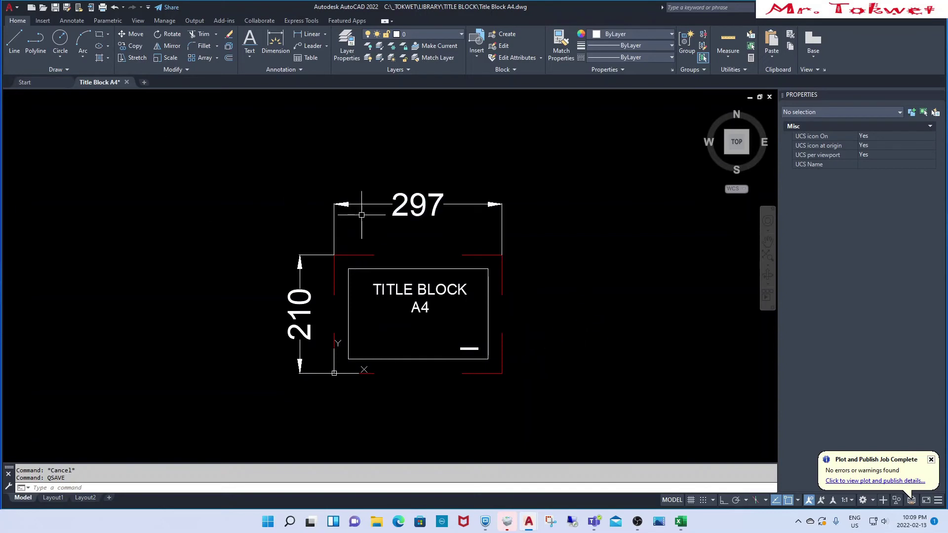
middle_click_drag(561, 303, 541, 297)
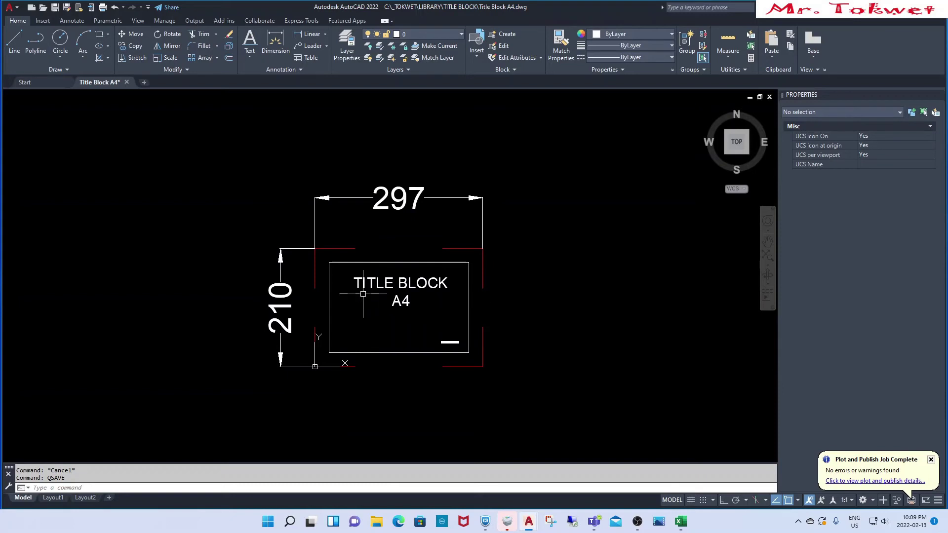
scroll(324, 253, "up", 2)
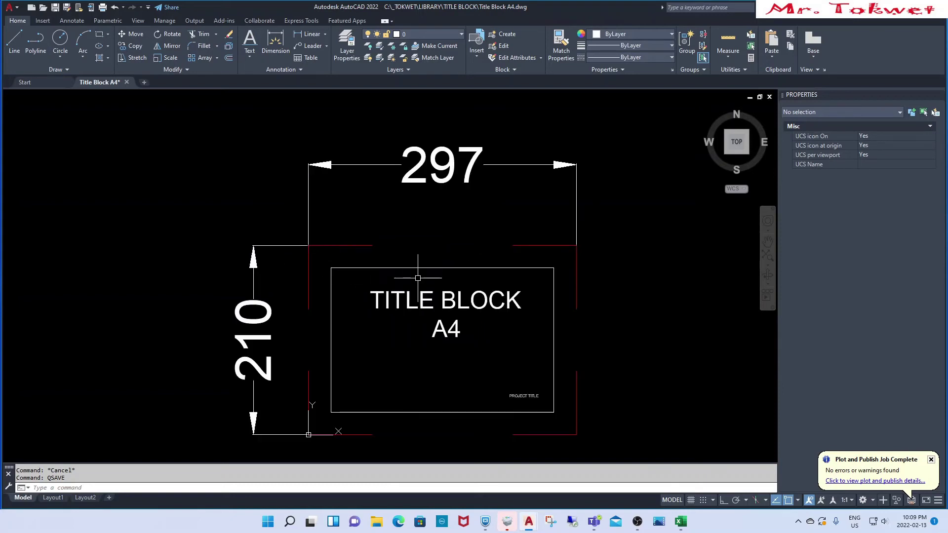
Erase the 297 and 210 dimensions.
type("e")
key("Return")
left_click_drag(459, 147, 518, 136)
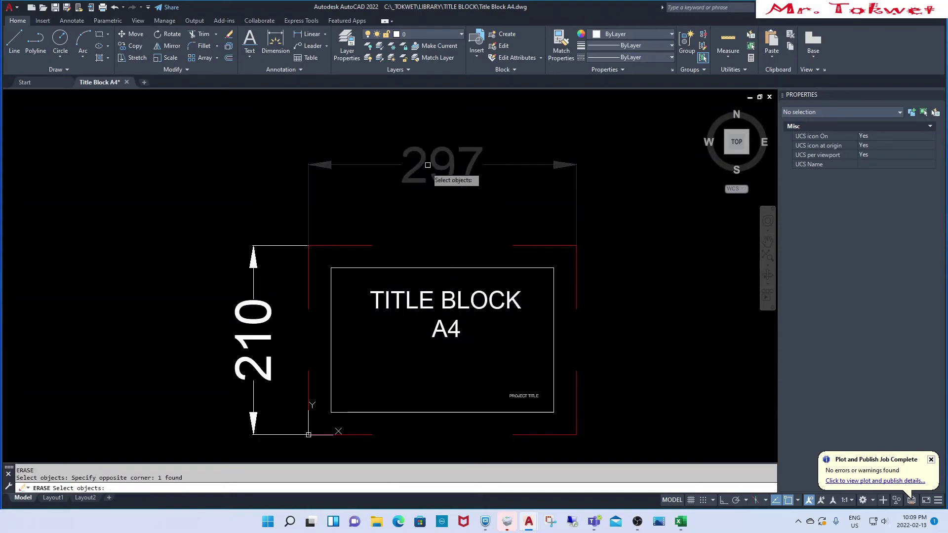
key("Return")
key("Return")
left_click_drag(267, 240, 326, 217)
key("Return")
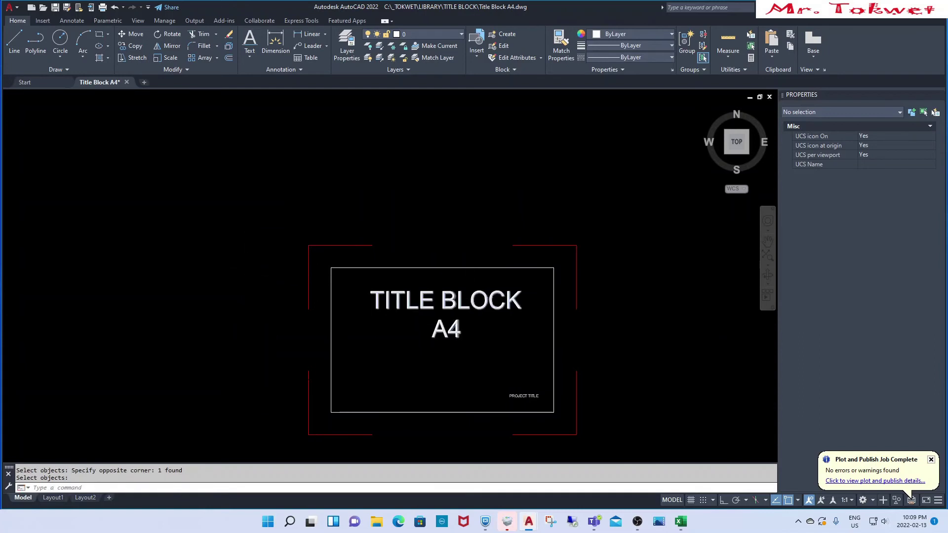
scroll(473, 297, "down", 1)
scroll(533, 338, "up", 1)
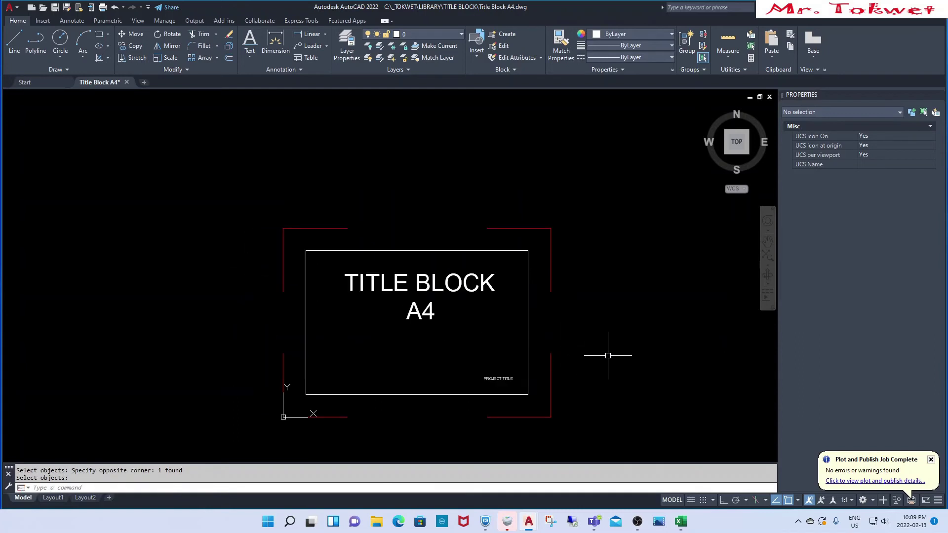
Start a plot using the DWG To PDF.pc3 plotter.
type("PLOT")
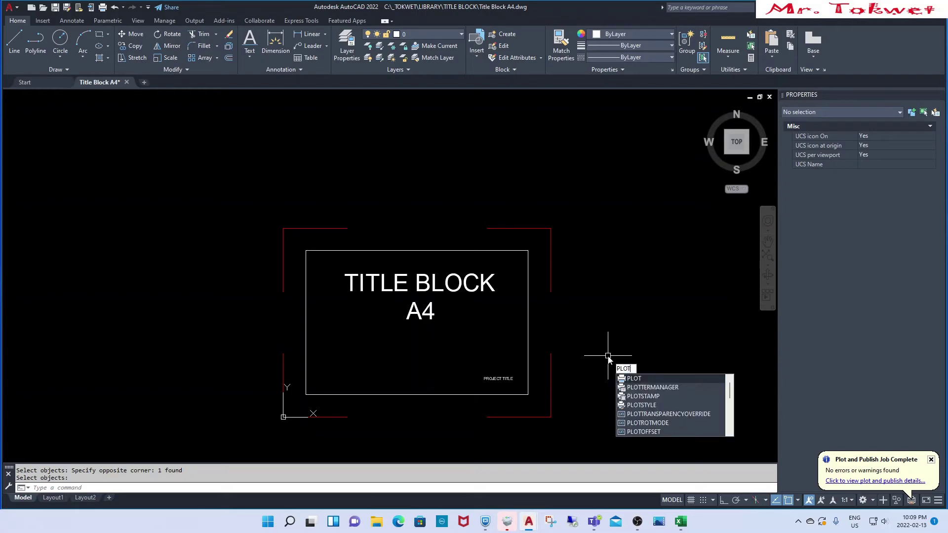
key("Return")
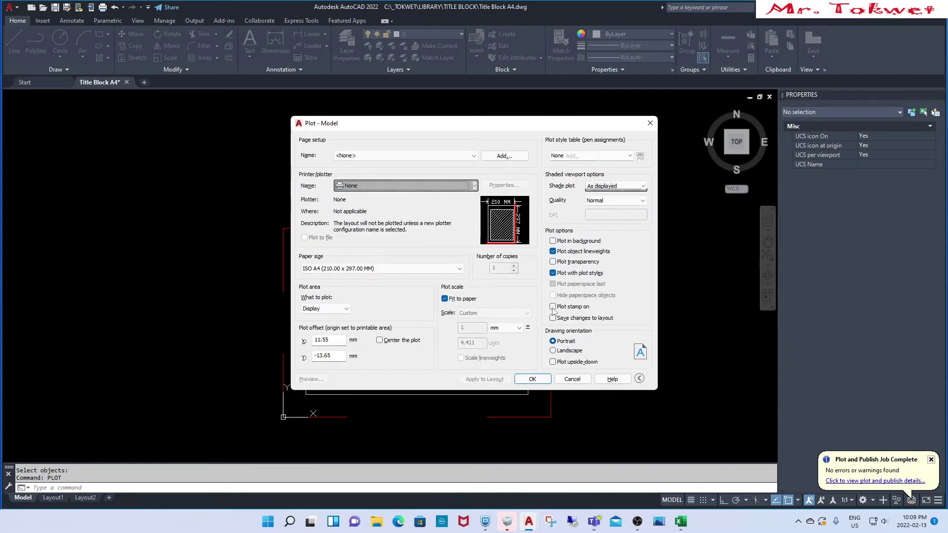
left_click(474, 185)
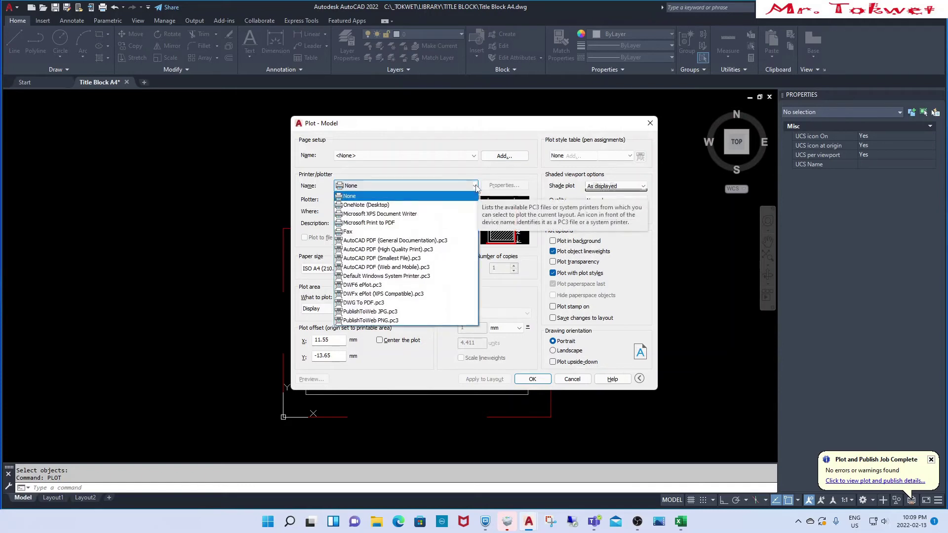
left_click(373, 305)
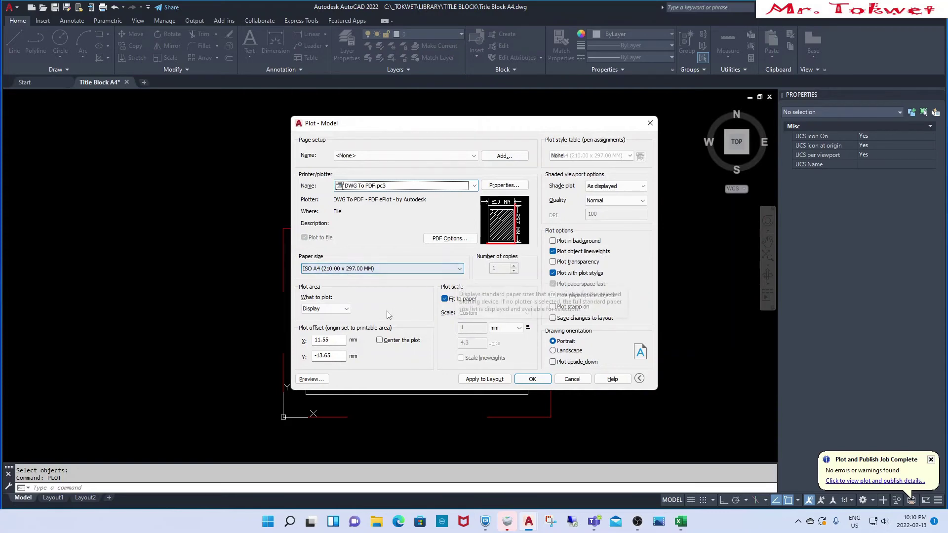
Set the plot area to a window spanning the red corner frame.
left_click(347, 309)
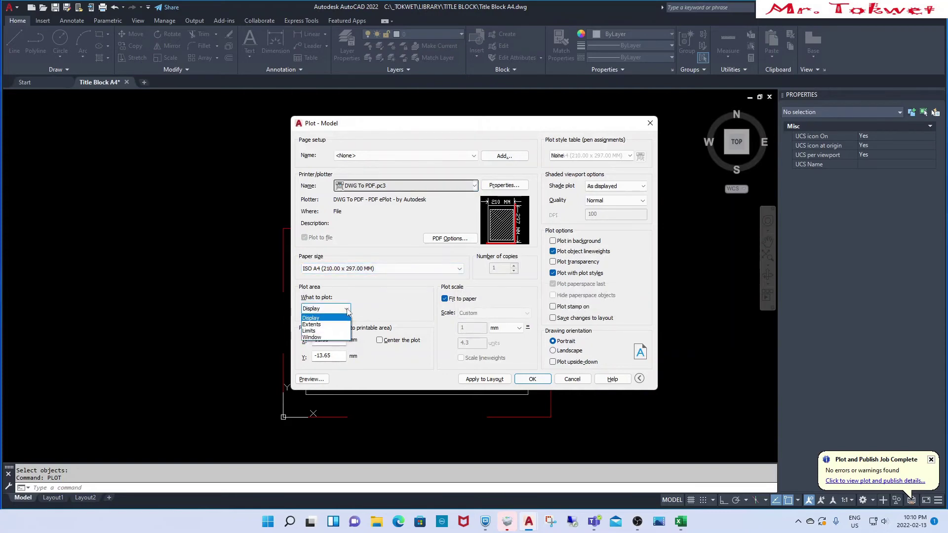
left_click(320, 333)
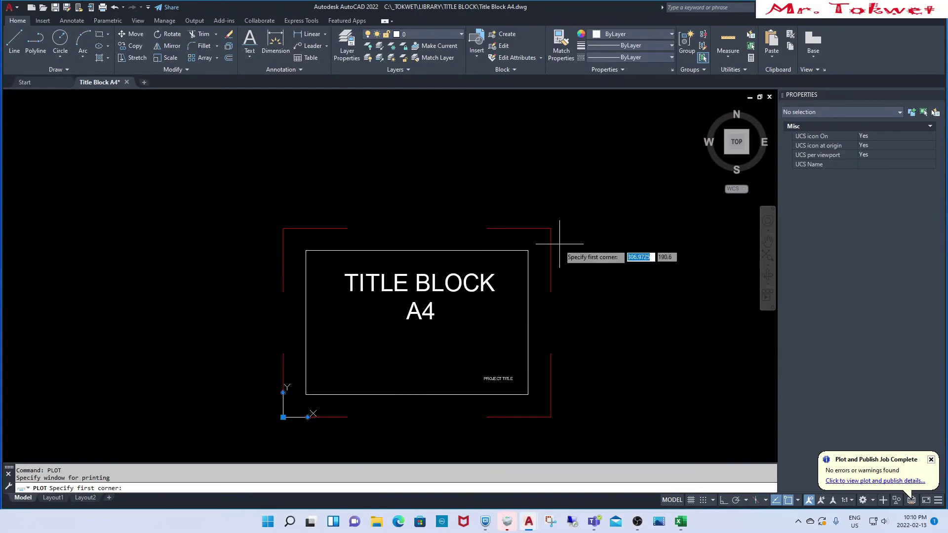
left_click(551, 228)
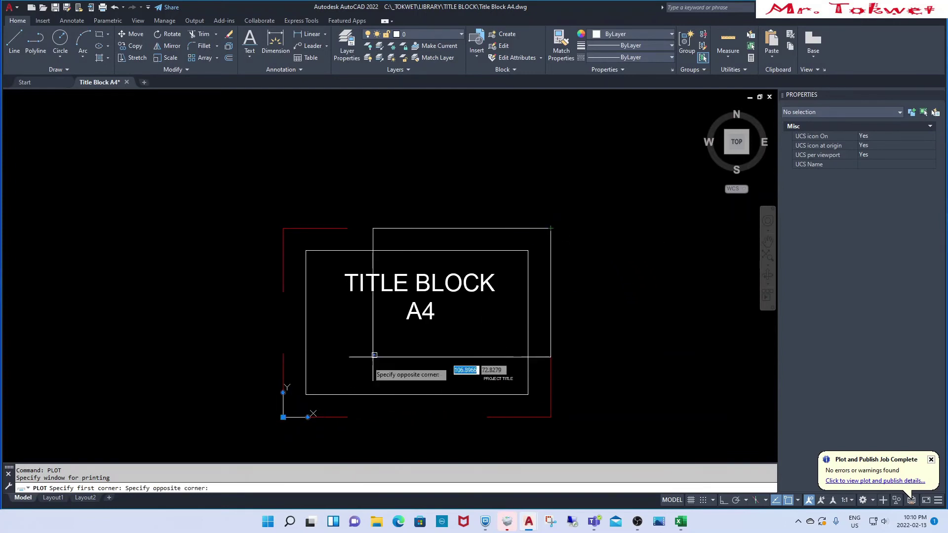
left_click(282, 417)
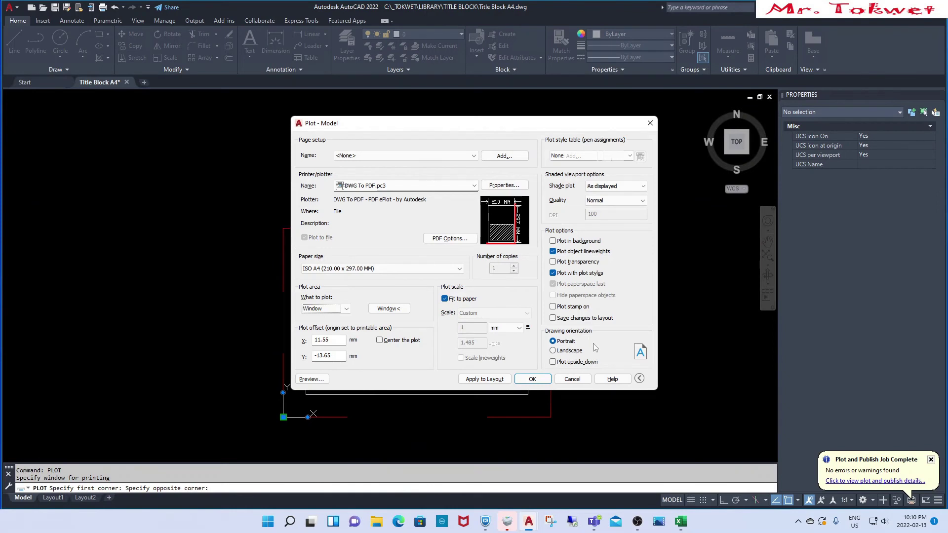
Set landscape orientation, 1:1 scale without fit-to-paper, centre the plot, and preview it.
left_click(553, 351)
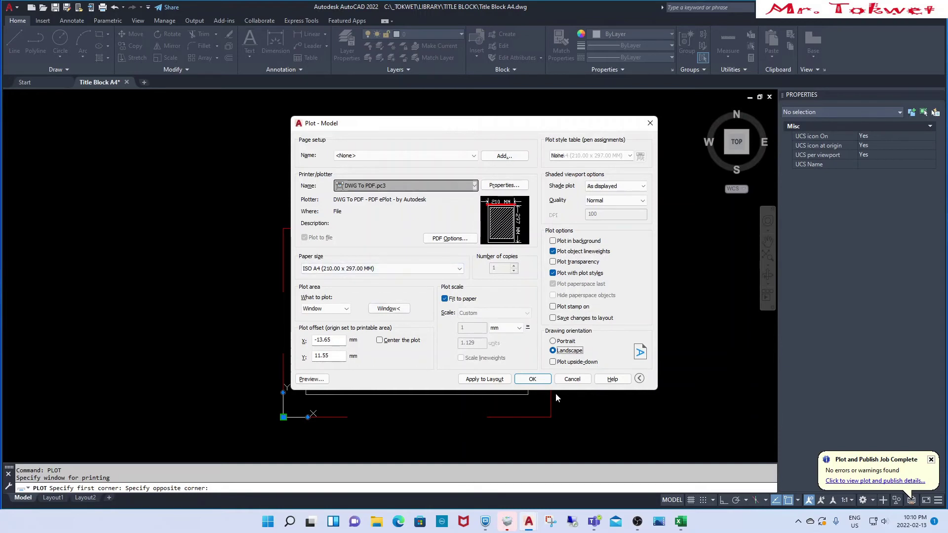
left_click(445, 298)
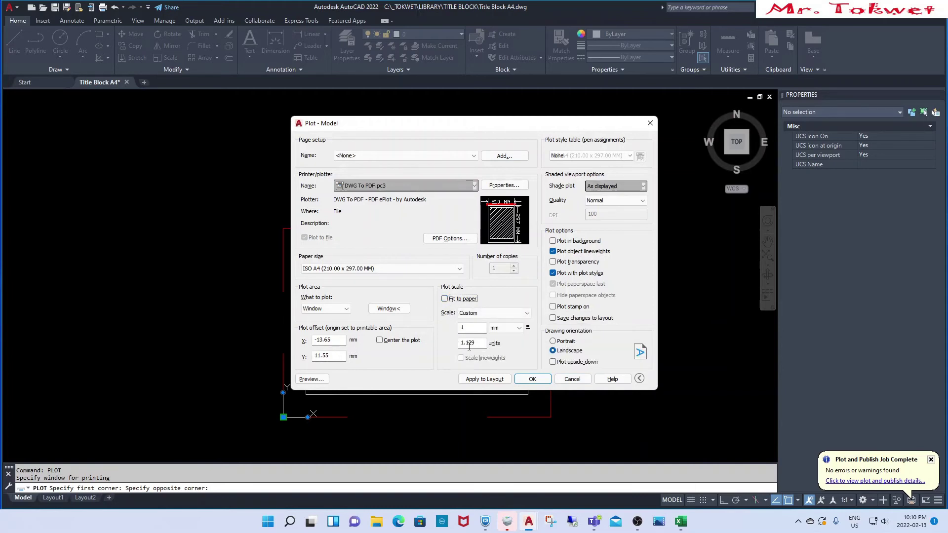
key("Tab")
left_click(379, 340)
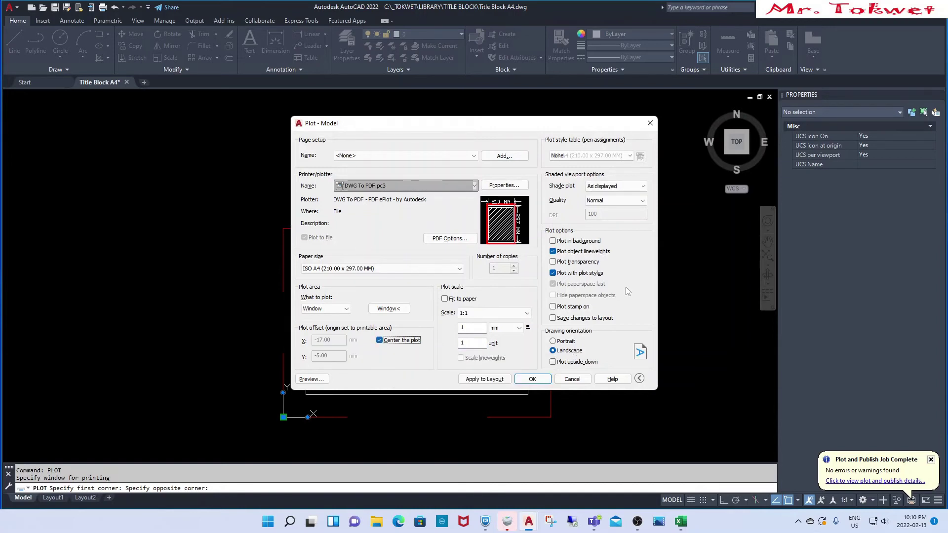
left_click(312, 379)
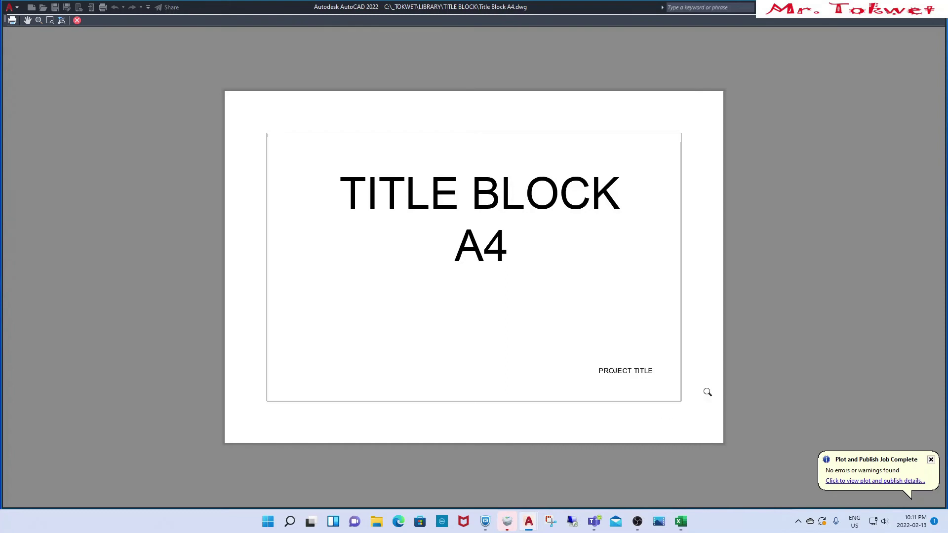
Plot to 'Title Block A4.pdf' in the PDF PRINT folder, dropping '-Model' from the name.
key("Escape")
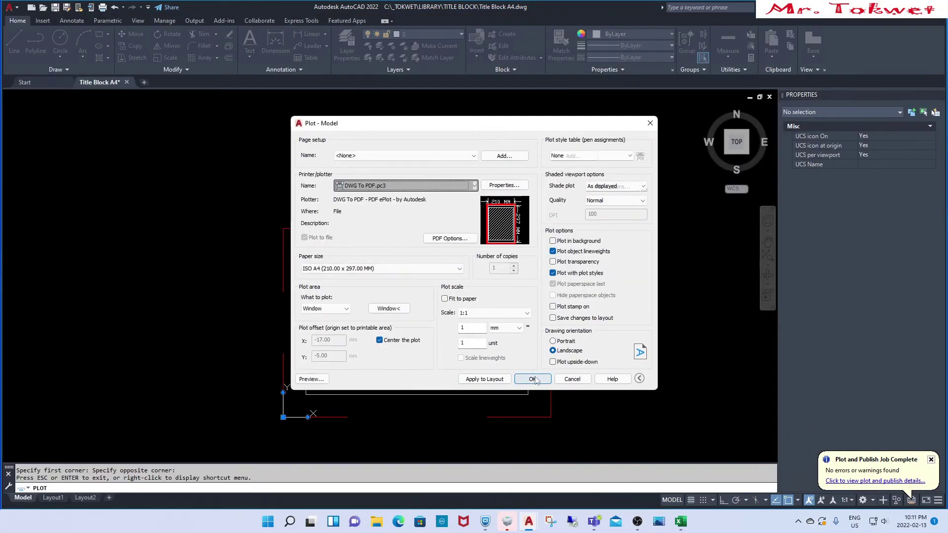
left_click(532, 379)
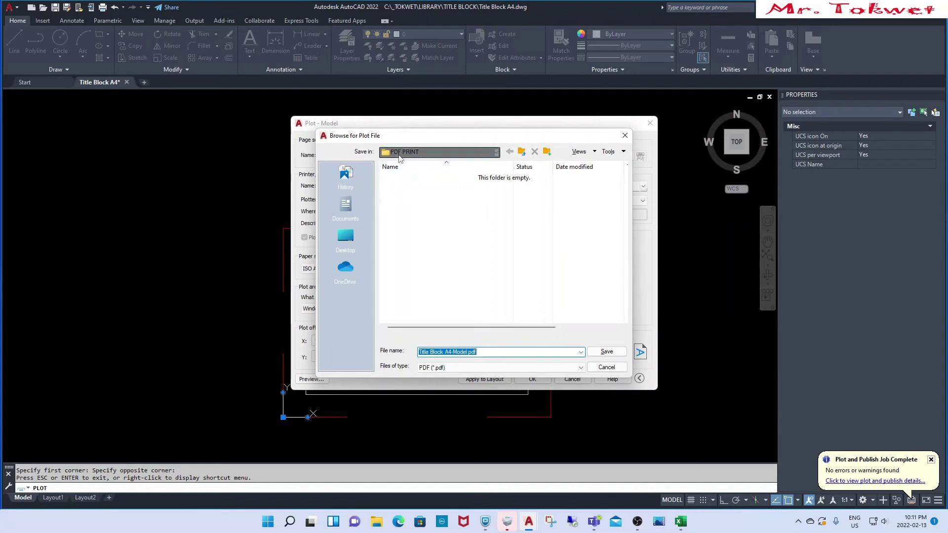
left_click(466, 352)
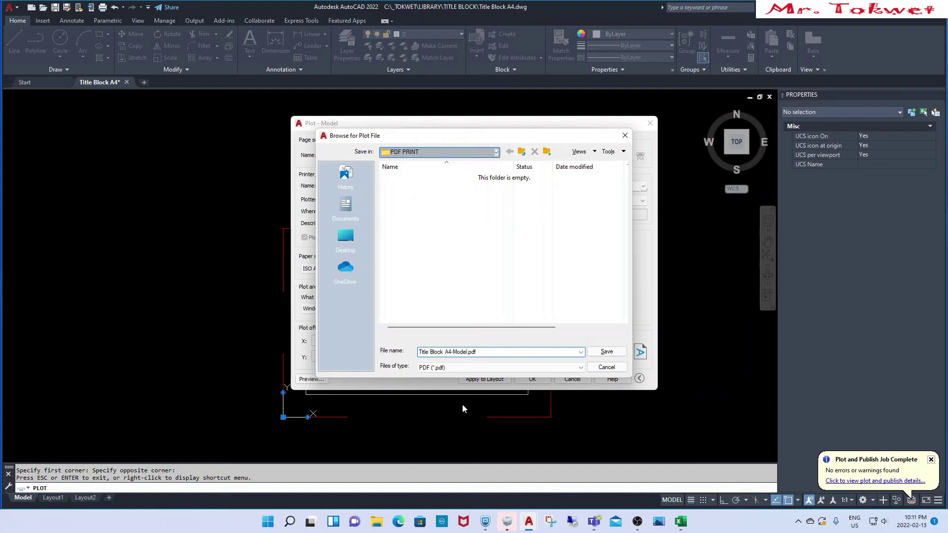
key("BackSpace")
key("BackSpace")
key("BackSpace")
key("BackSpace")
key("BackSpace")
key("BackSpace")
left_click(615, 353)
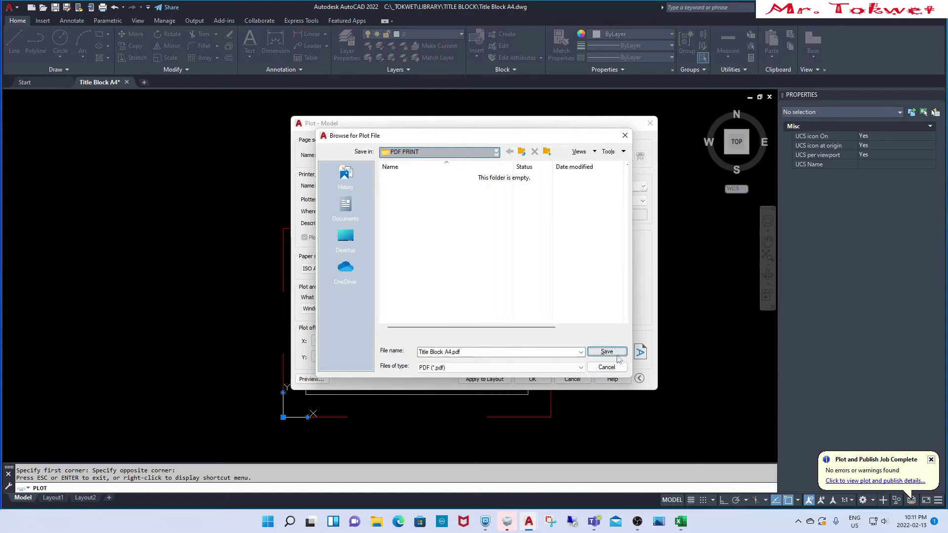
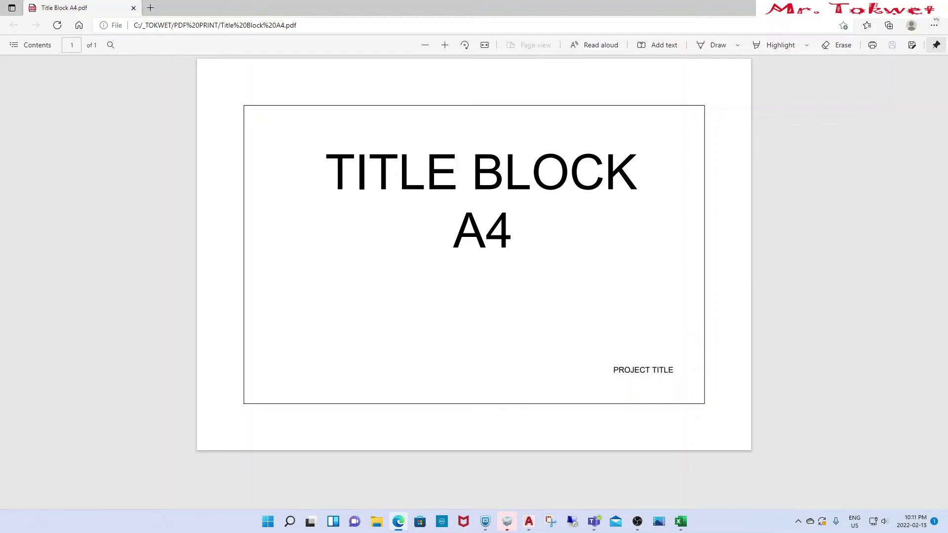
Switch from the Edge PDF viewer back to the AutoCAD window.
left_click(935, 7)
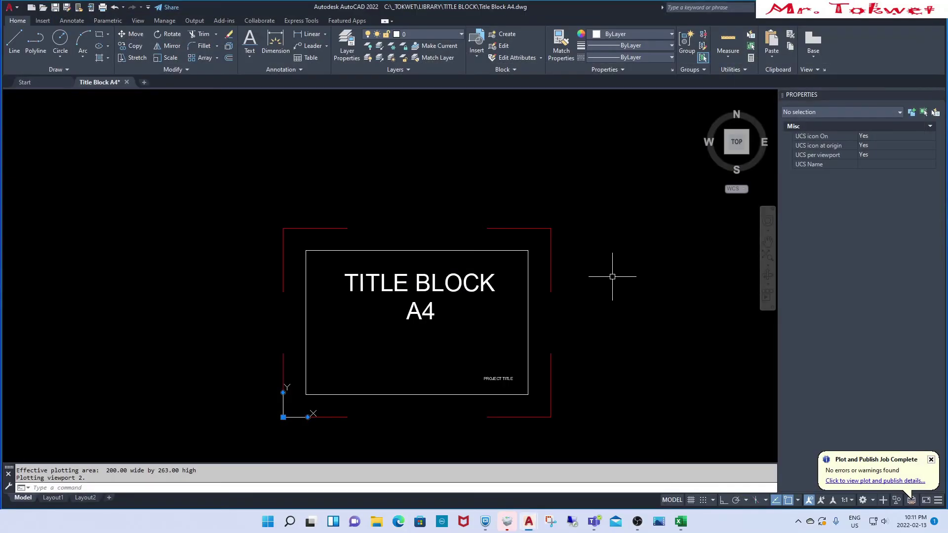
Close the Title Block A4 drawing with CS, saving its changes.
key("Escape")
key("Escape")
type("CS")
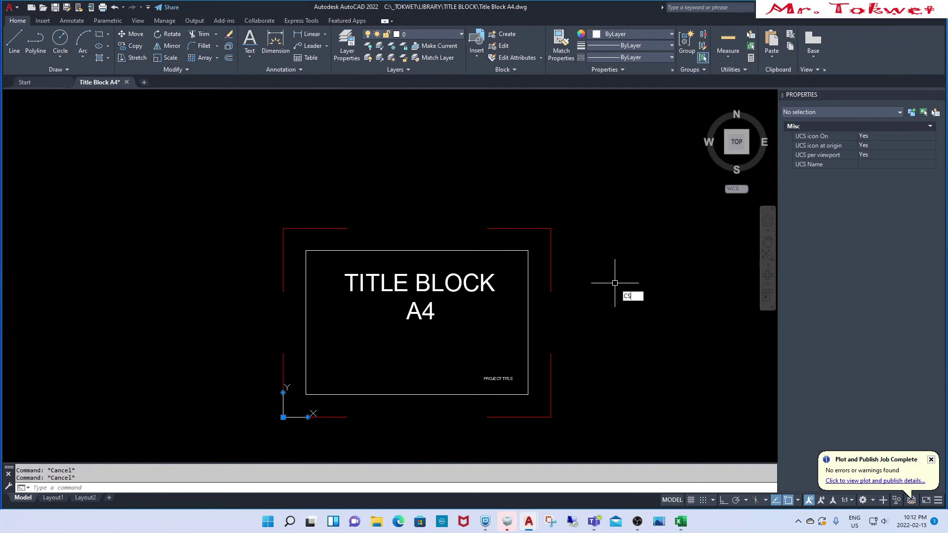
key("Return")
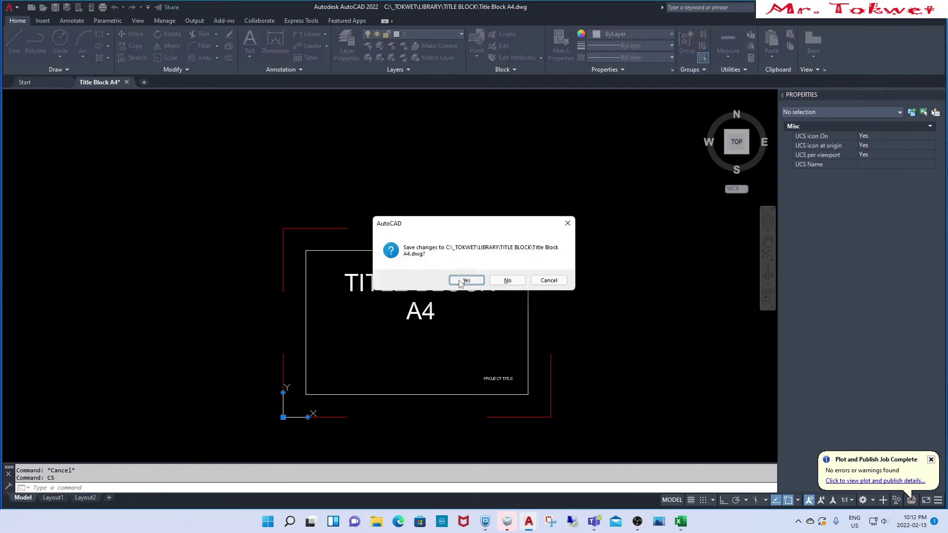
left_click(459, 281)
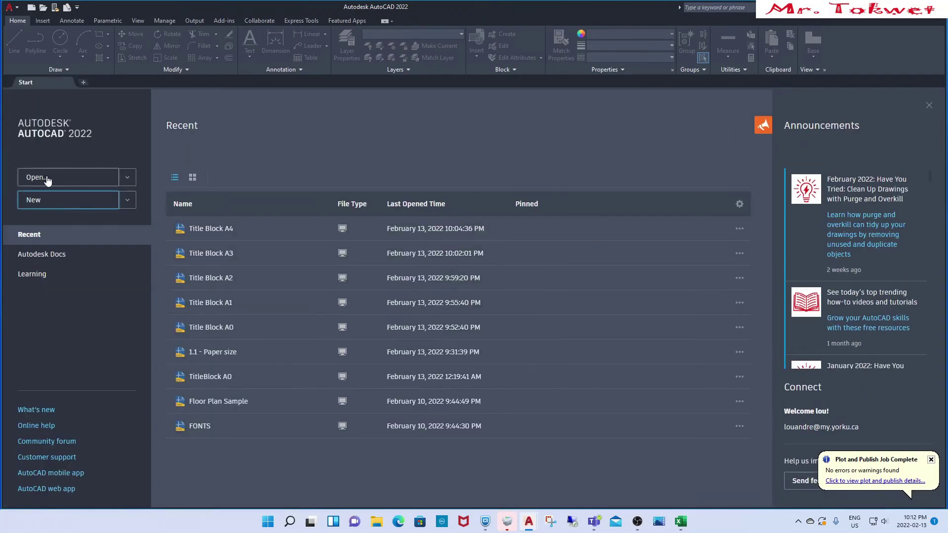
Open the Title Block A3 drawing from the Start page.
left_click(63, 178)
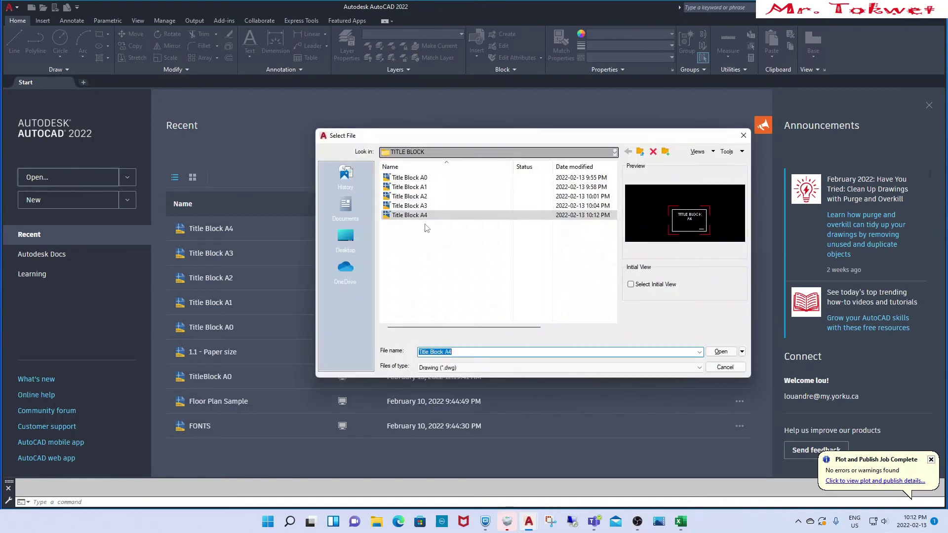
left_click(421, 207)
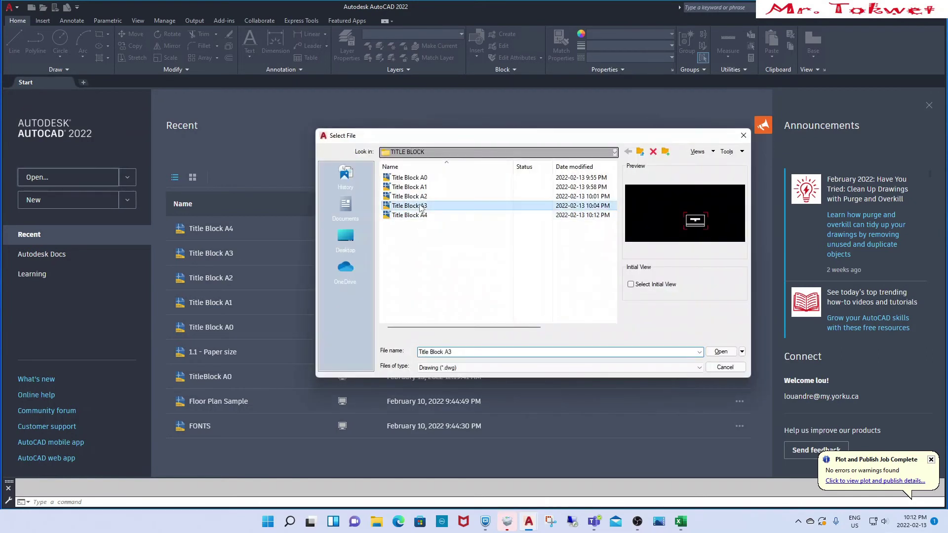
left_click(721, 352)
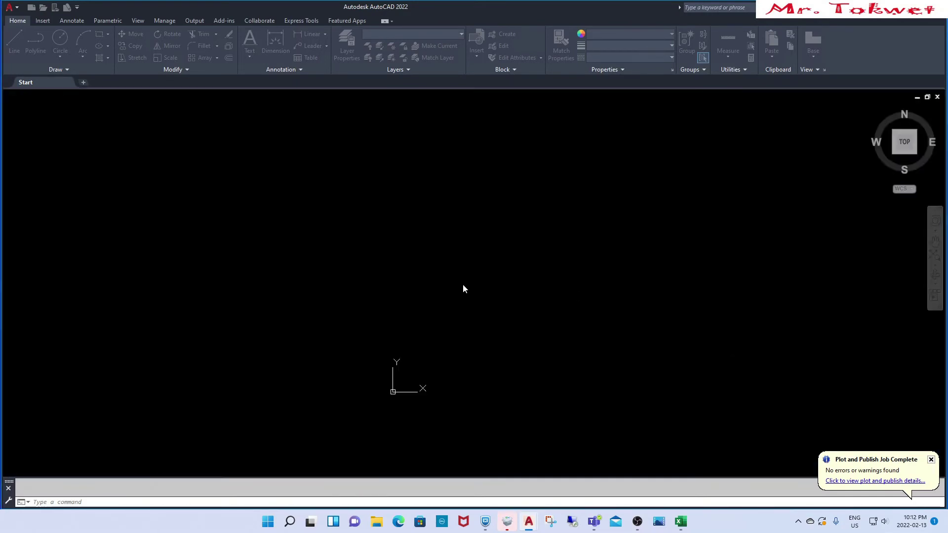
Cancel a stray 'sd' command and open the Plot dialog for Title Block A3.
scroll(328, 353, "up", 4)
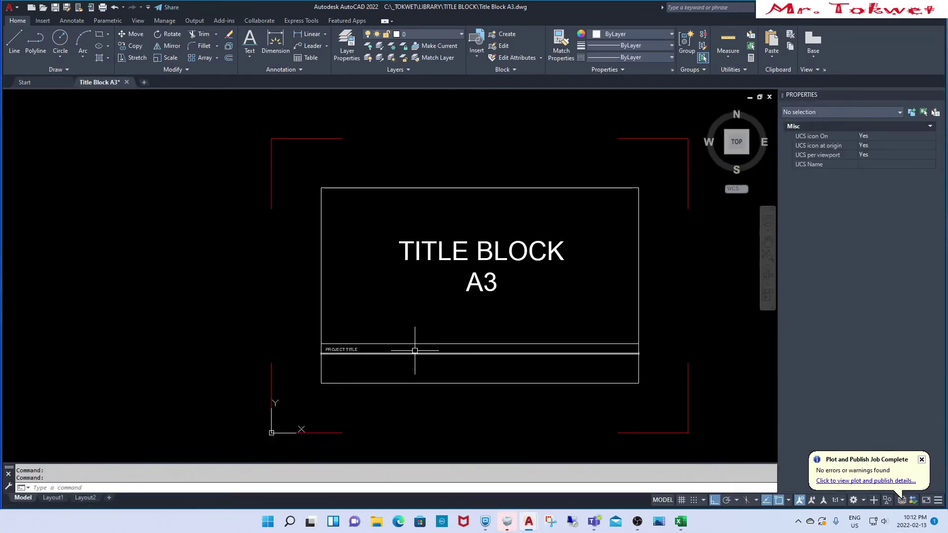
scroll(472, 365, "down", 2)
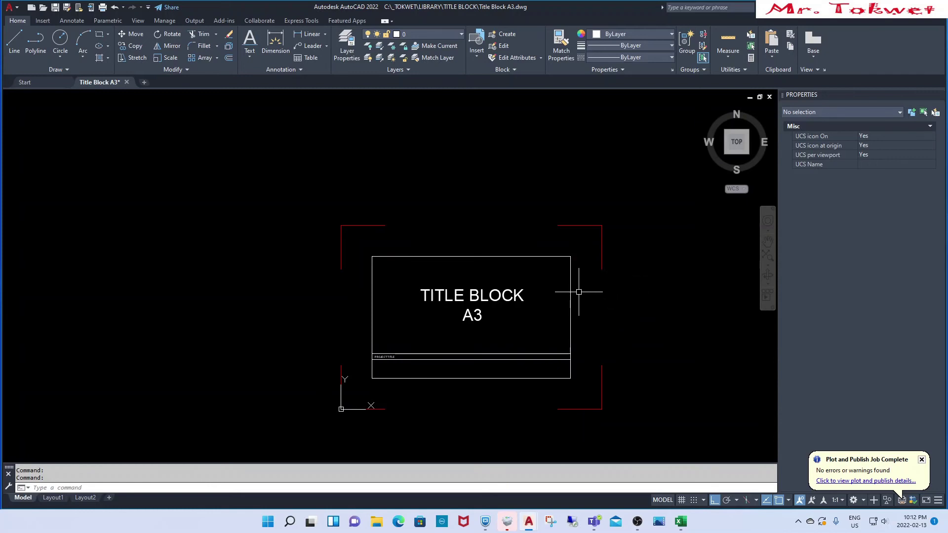
type("sd")
key("Return")
key("Escape")
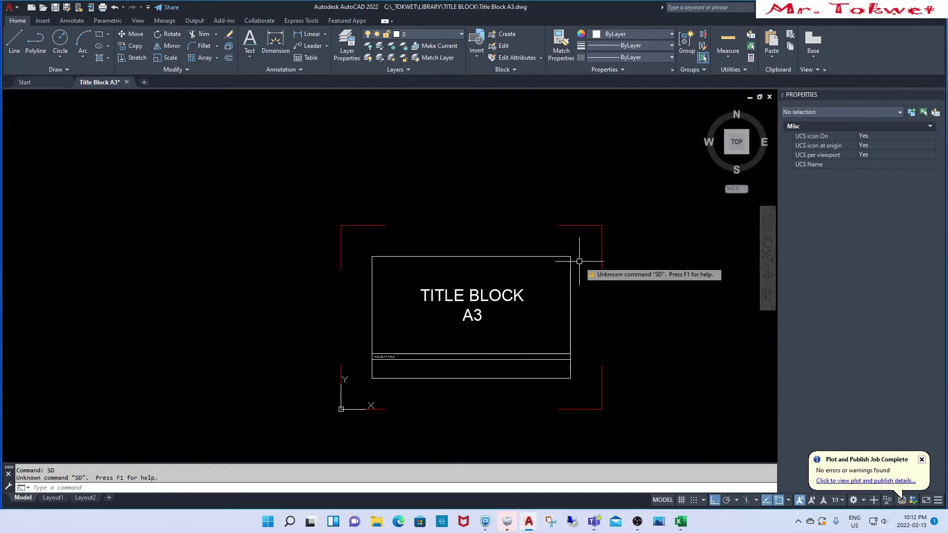
key("Escape")
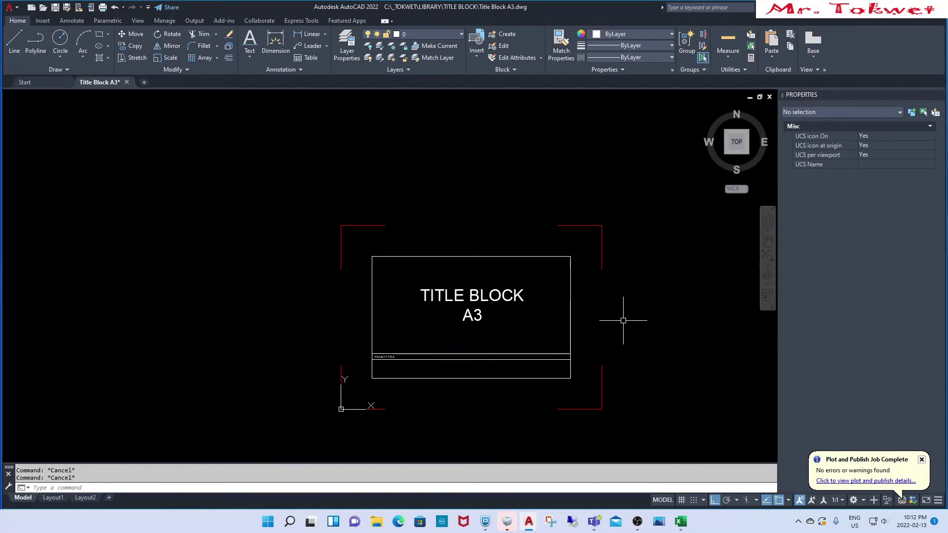
type("PLOT")
key("Return")
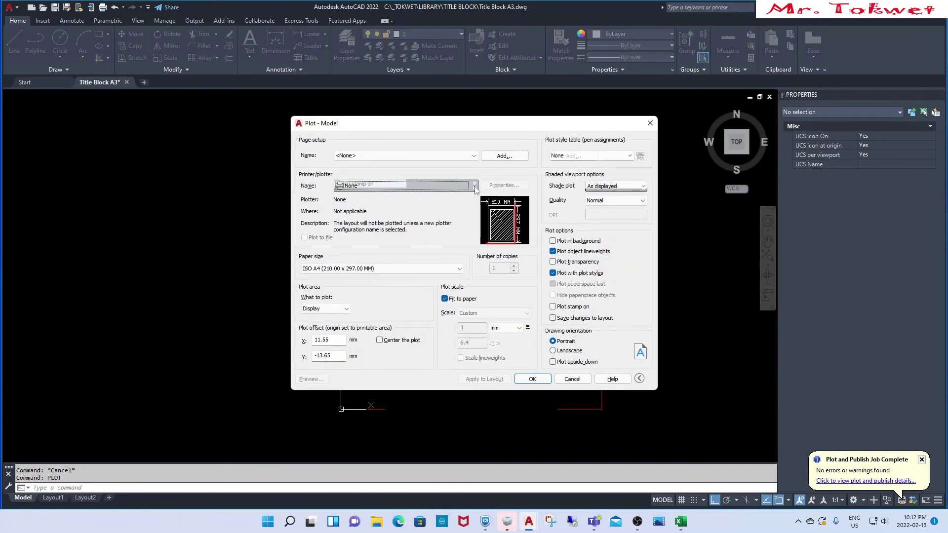
Choose DWG To PDF.pc3, ISO A3 (297 x 420 mm) paper, and Window as plot area.
left_click(475, 186)
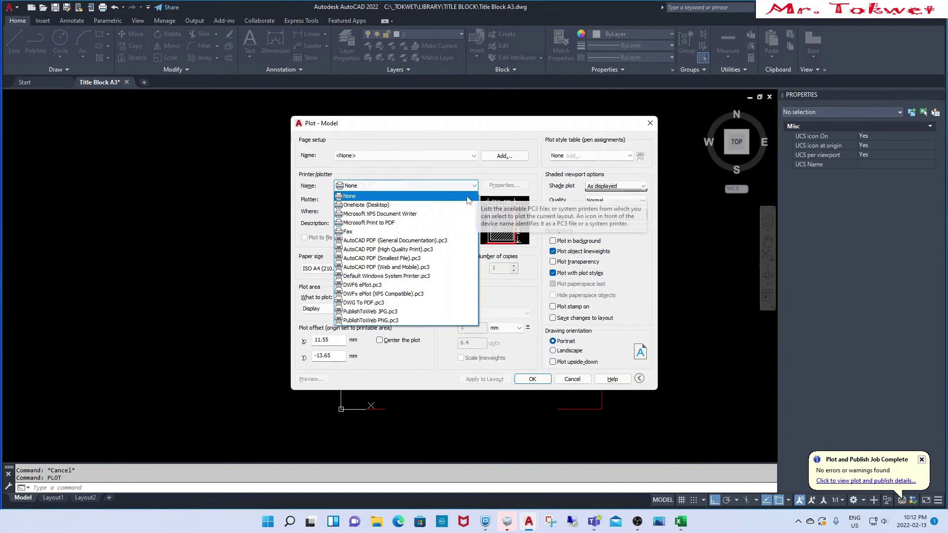
left_click(378, 303)
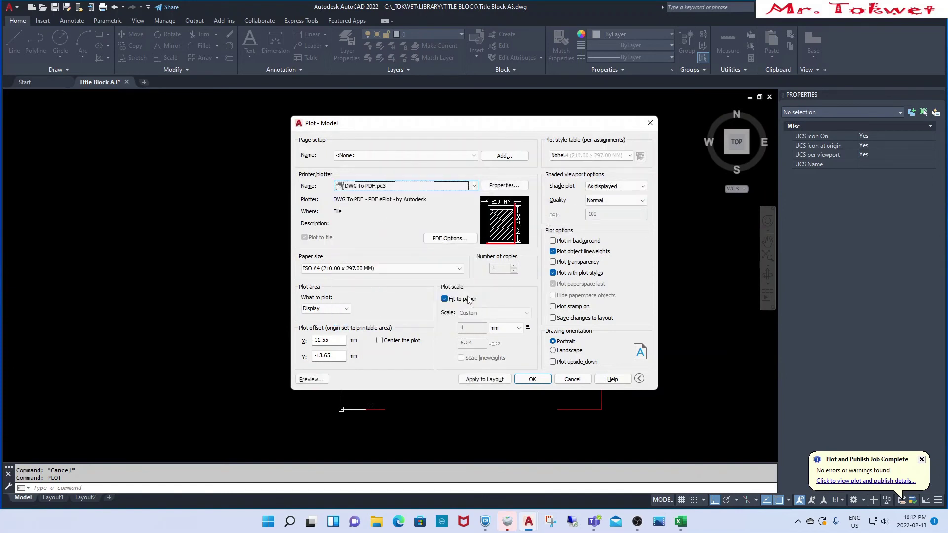
left_click(458, 269)
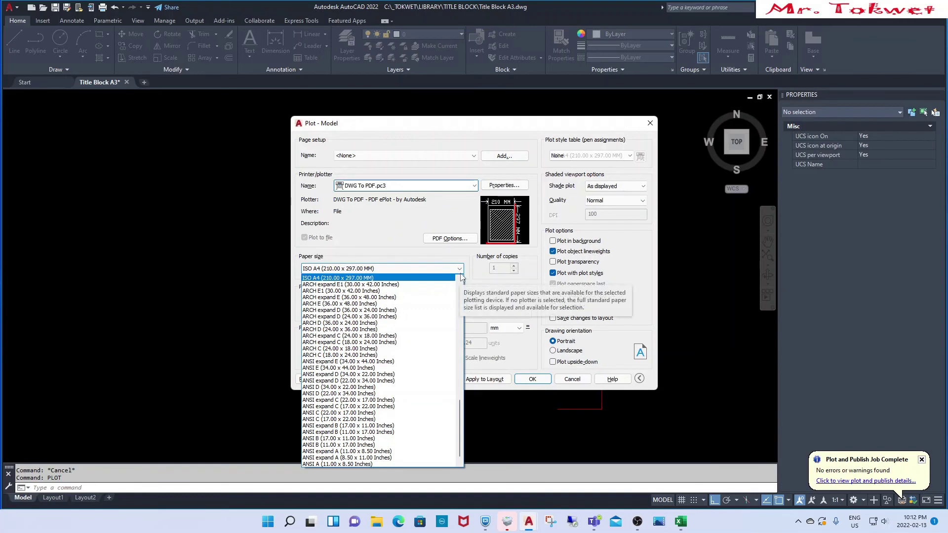
left_click(461, 279)
left_click(460, 280)
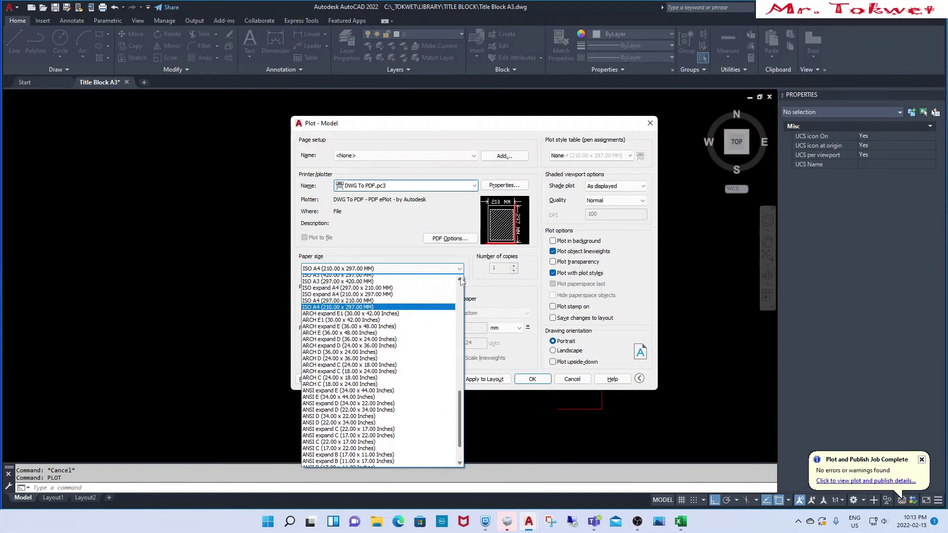
scroll(388, 348, "up", 1)
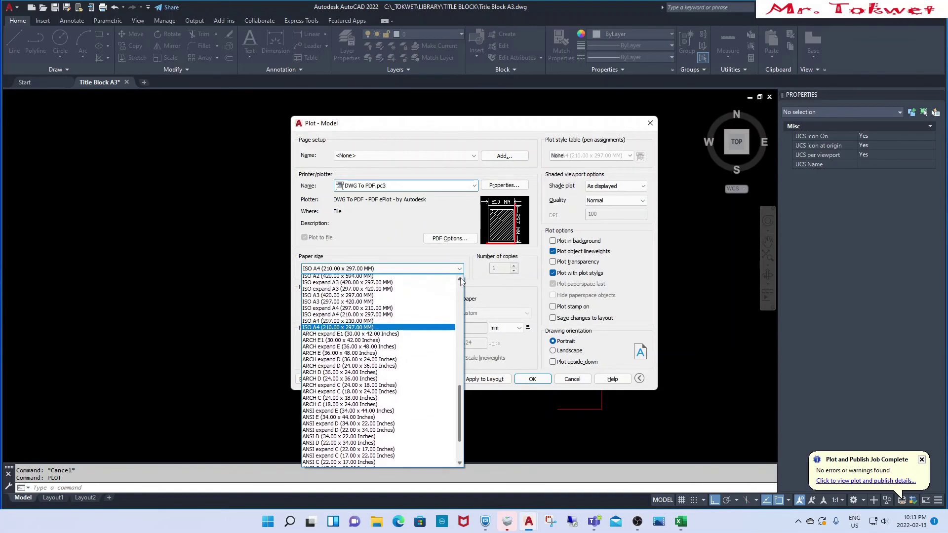
left_click(374, 304)
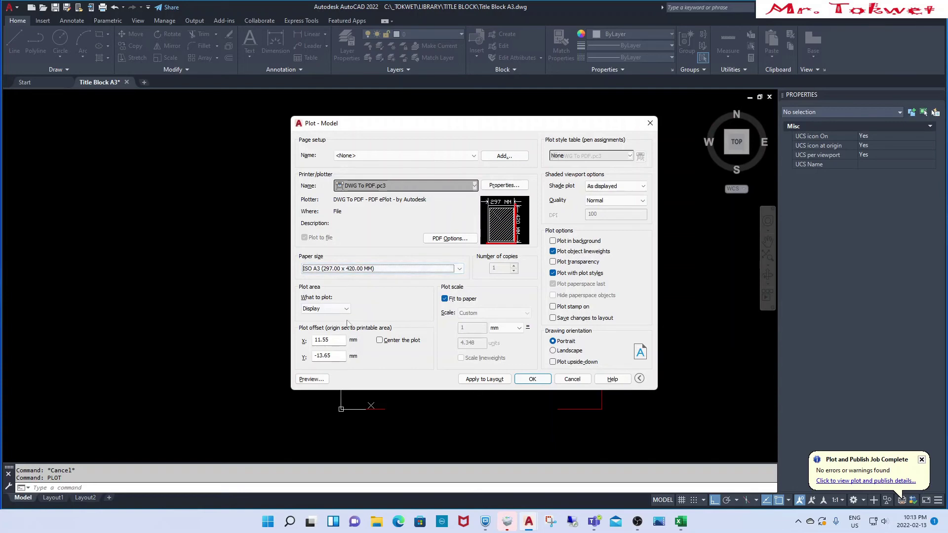
left_click(347, 310)
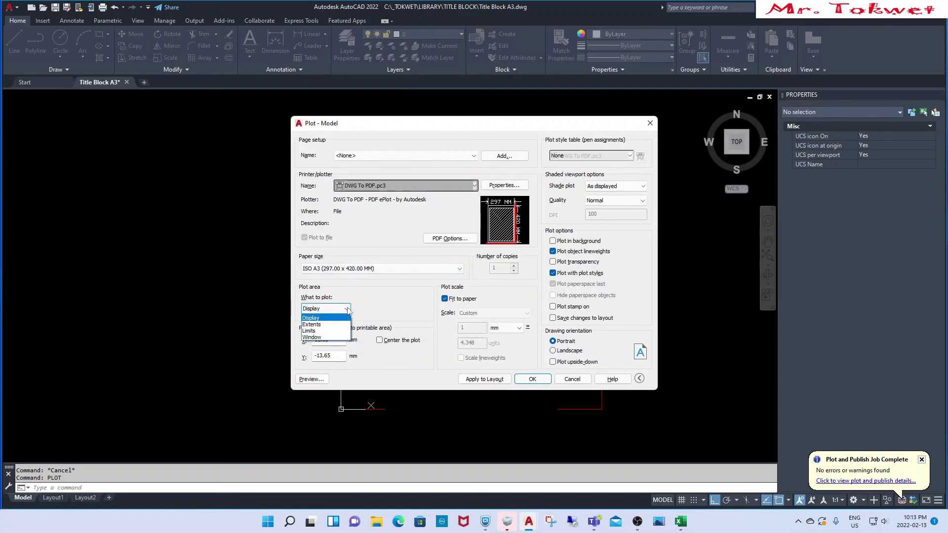
left_click(320, 338)
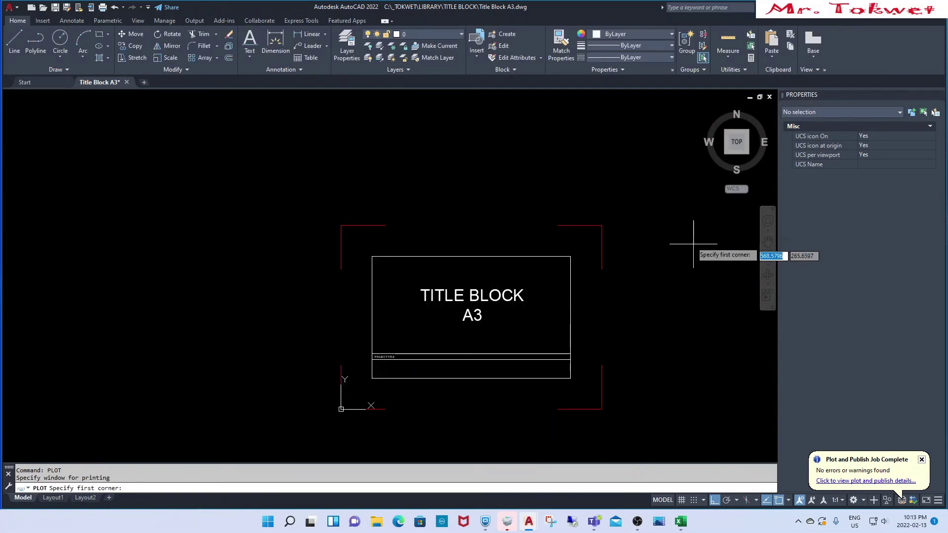
Redo the plot window from the upper-left to lower-right red marks of the A3 frame.
left_click(602, 225)
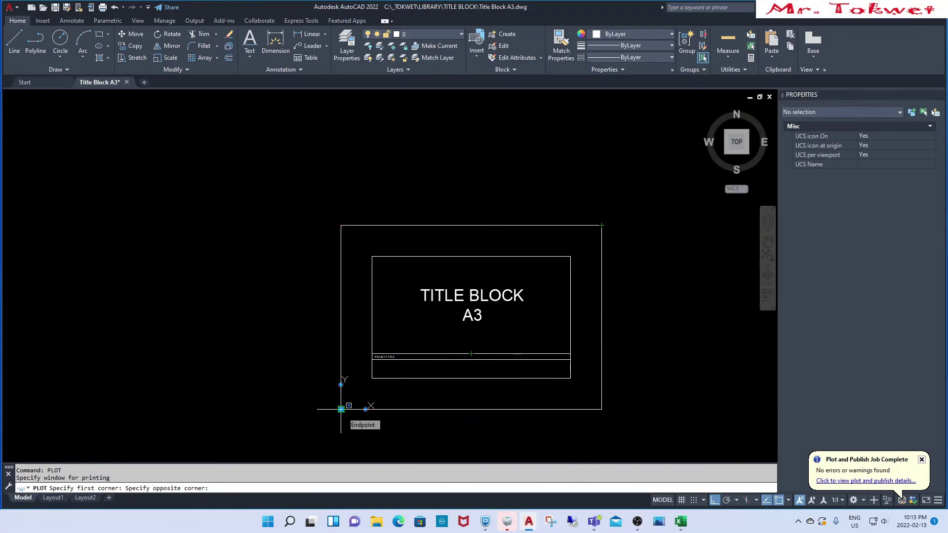
scroll(327, 379, "up", 3)
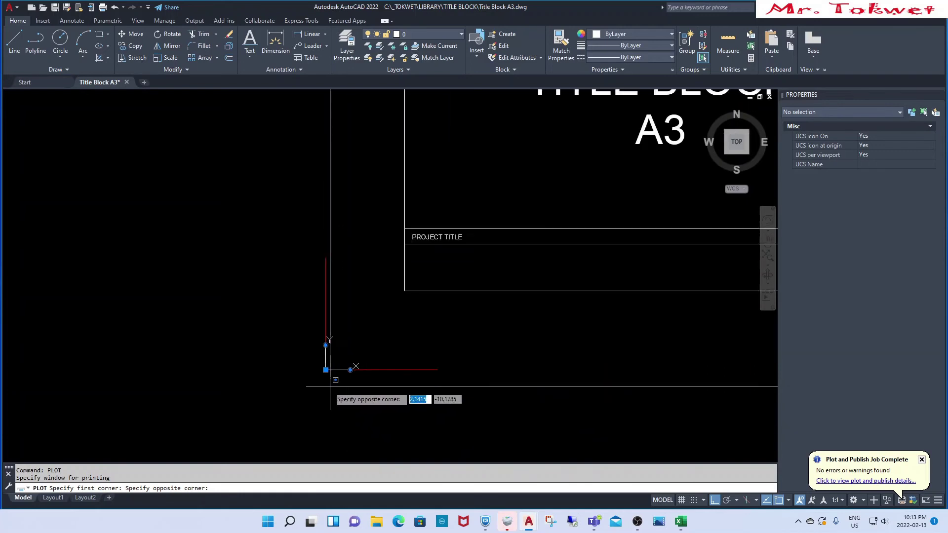
scroll(328, 379, "down", 3)
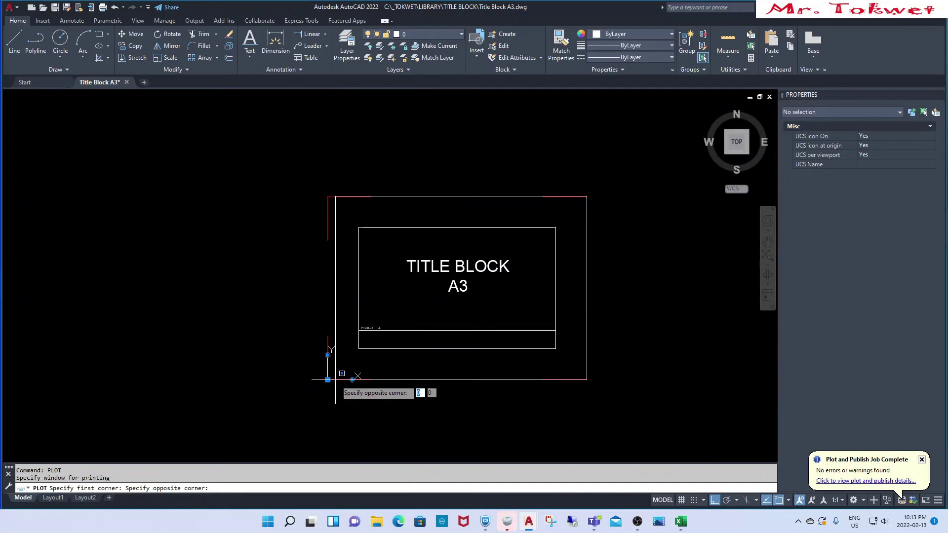
left_click(327, 379)
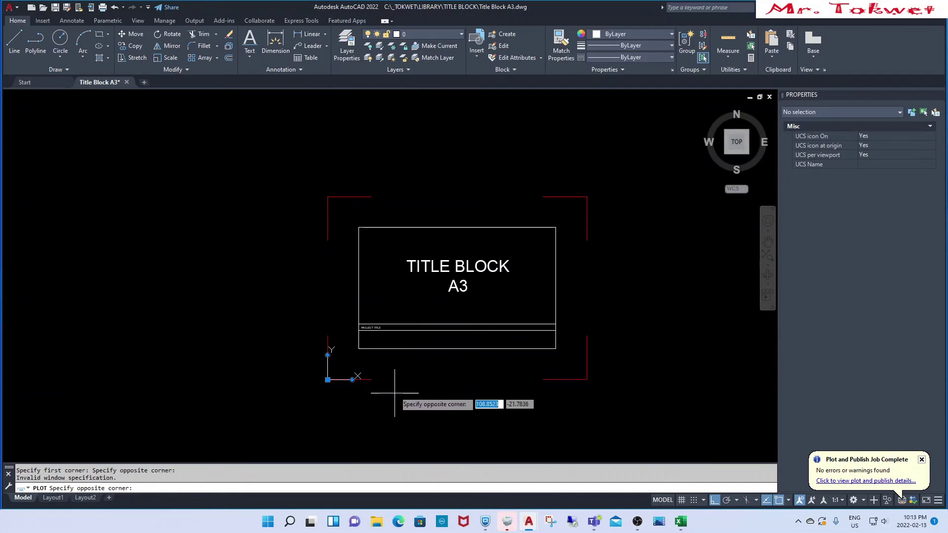
key("Escape")
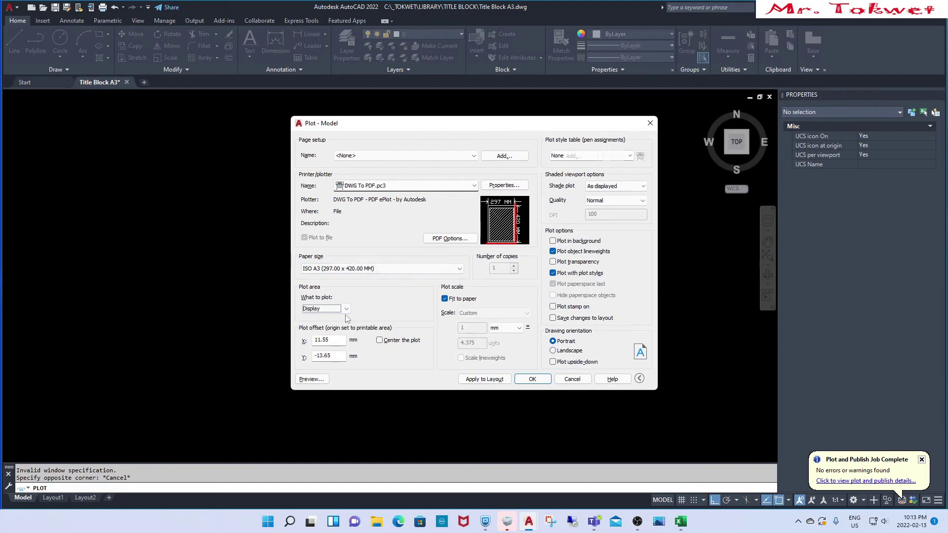
left_click(346, 309)
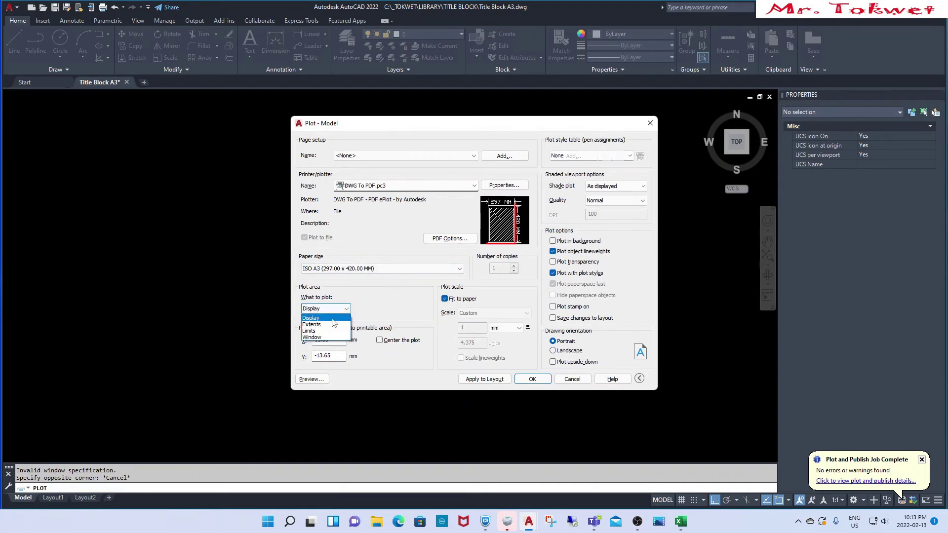
left_click(320, 336)
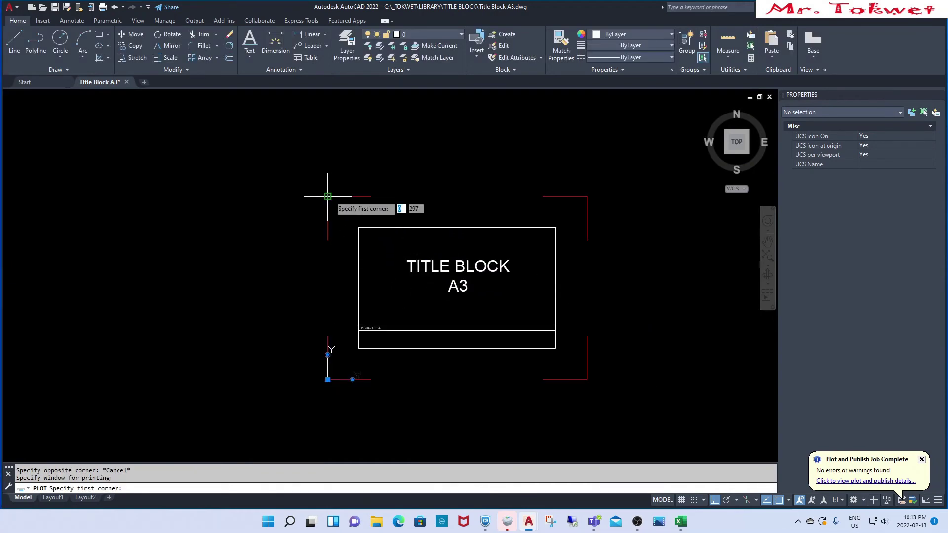
left_click(327, 196)
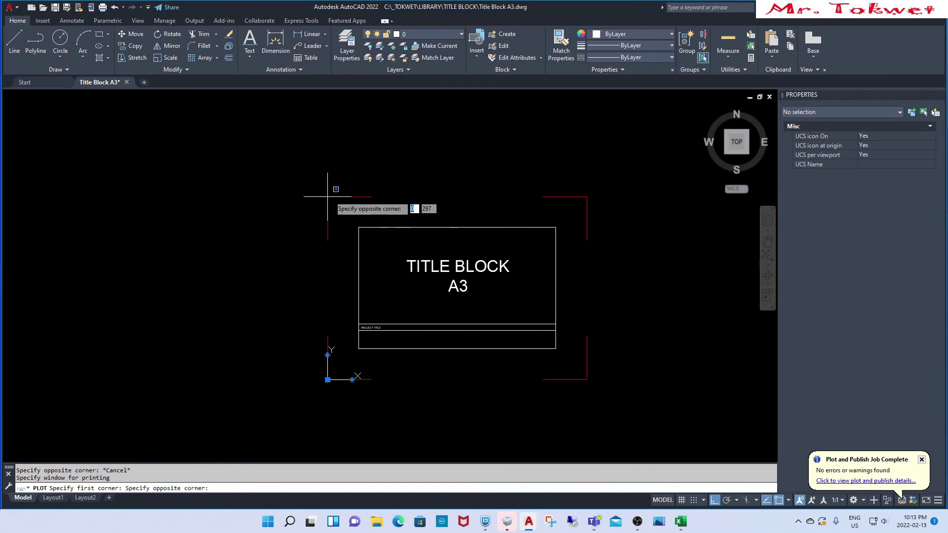
left_click(586, 379)
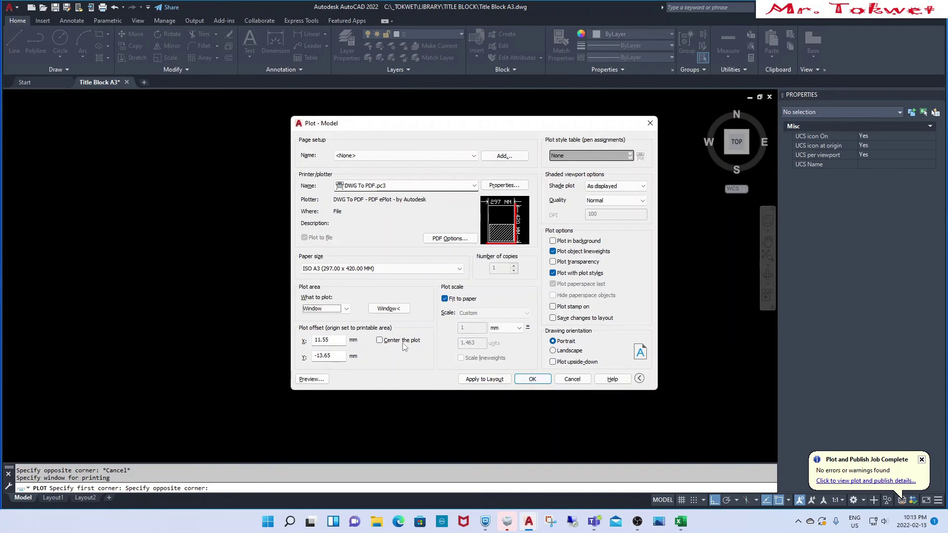
Plot at 1:1 without fit to paper, centred, landscape, and preview the result.
left_click(445, 298)
left_click_drag(471, 345, 432, 345)
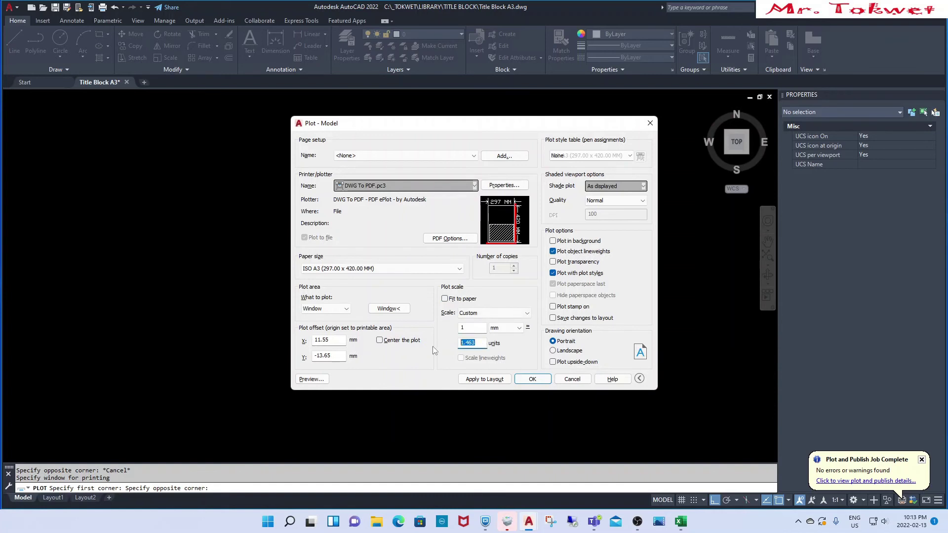
type("1")
left_click(381, 342)
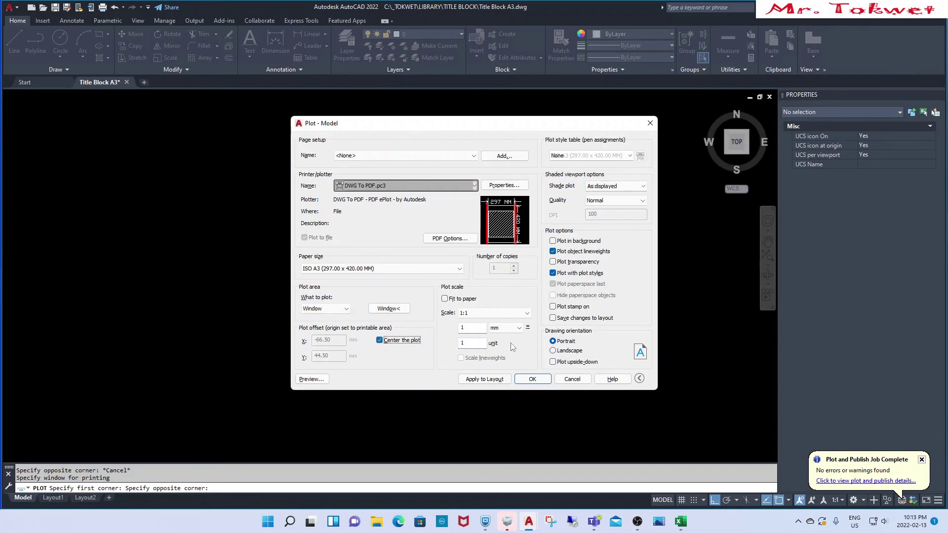
left_click(553, 350)
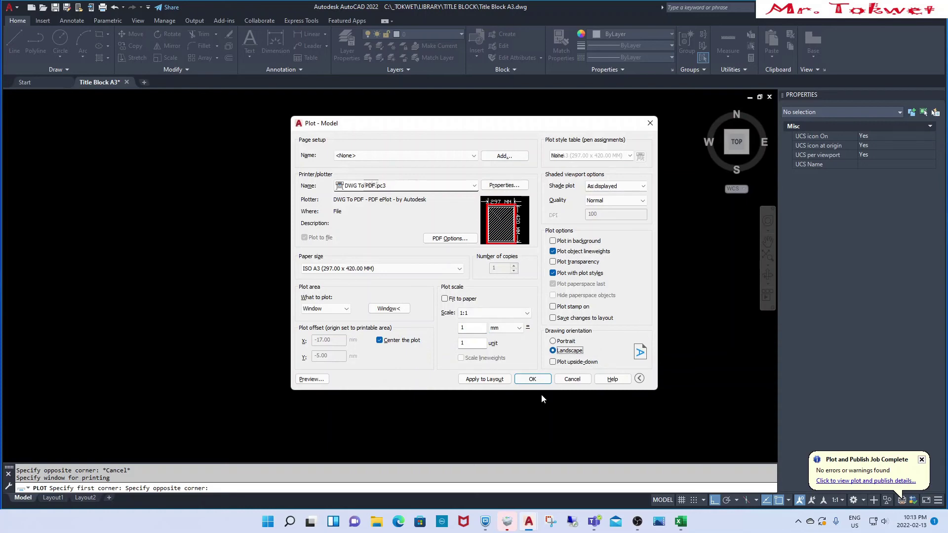
left_click(313, 379)
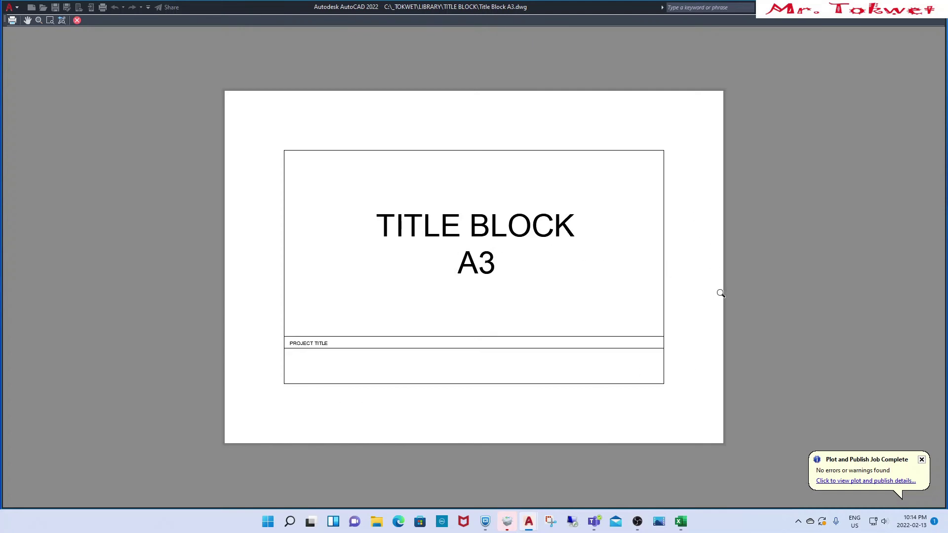
Plot to 'Title Block A3.pdf', removing '-Model' from the suggested file name.
key("Escape")
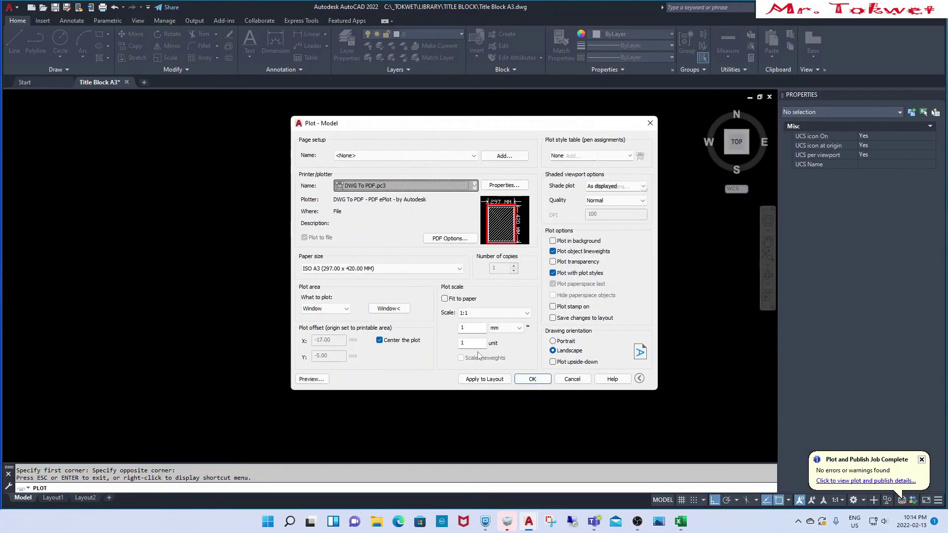
left_click(537, 380)
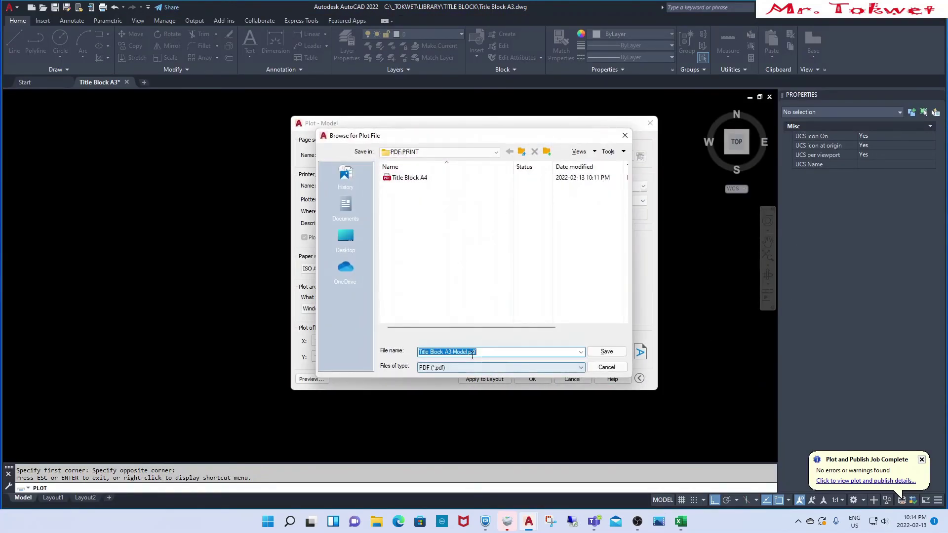
key("Right")
key("Left")
key("Left")
key("Left")
key("BackSpace")
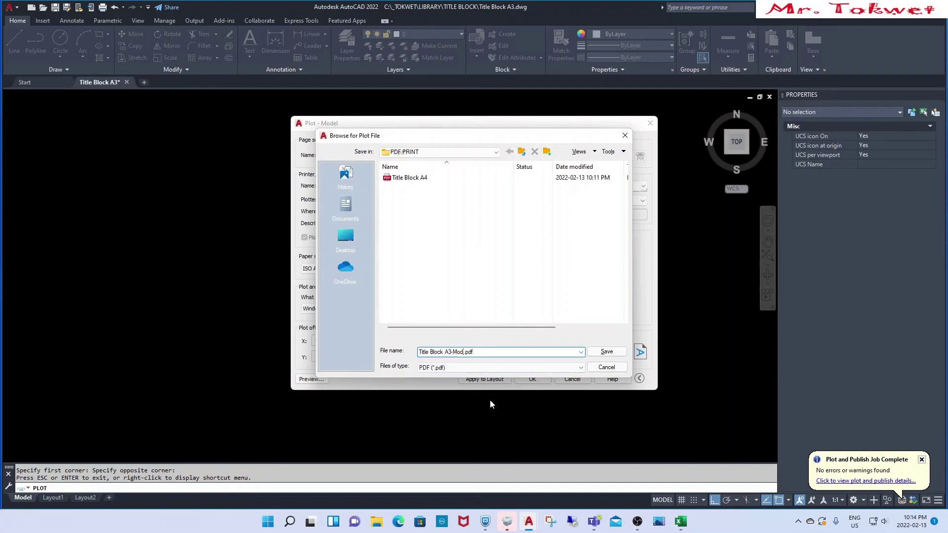
key("BackSpace")
key("BackSpace")
key("BackSpace")
key("BackSpace")
key("BackSpace")
left_click(606, 351)
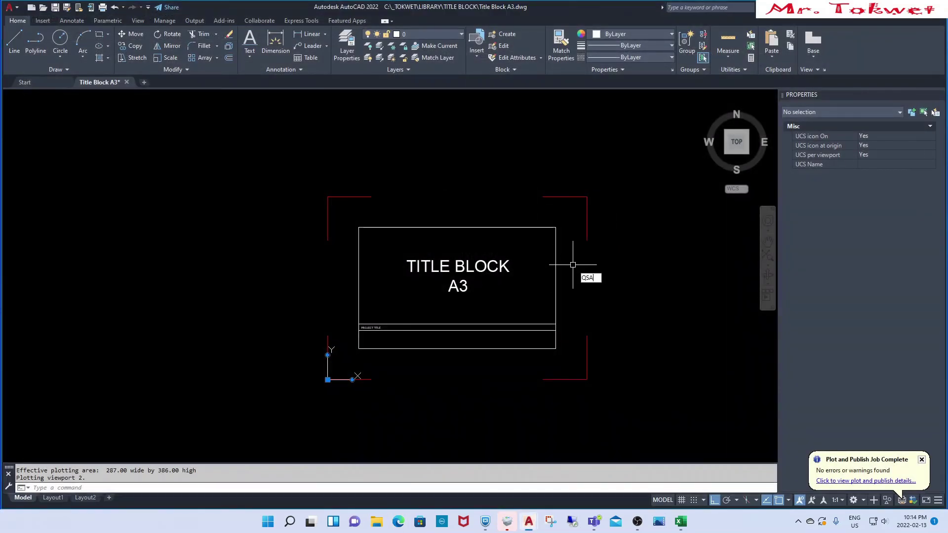
Save and close Title Block A3, then open Title Block A2.
key("ctrl+s")
type("close")
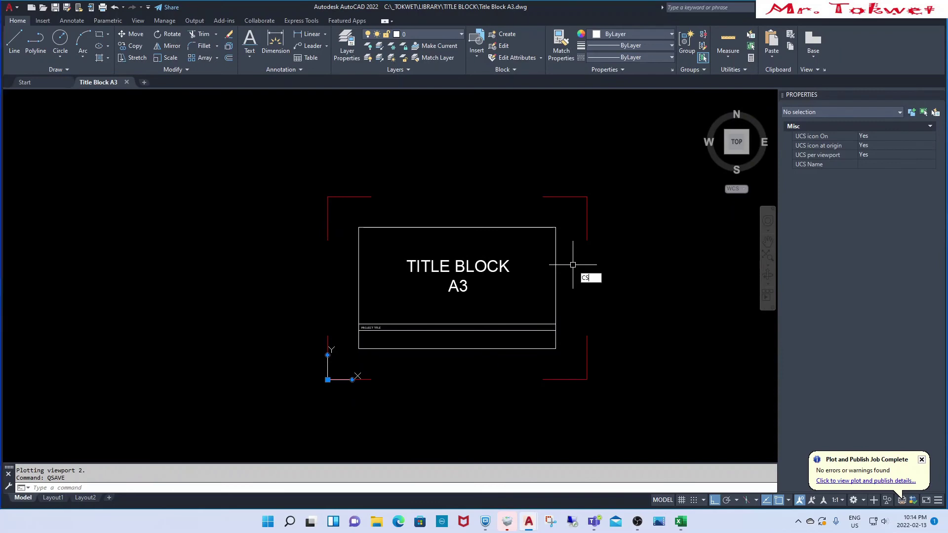
key("Return")
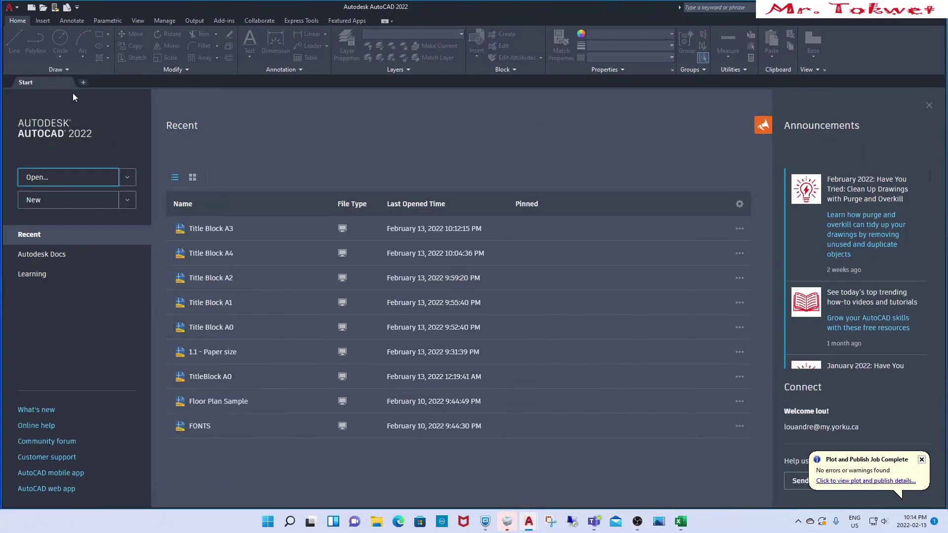
left_click(34, 177)
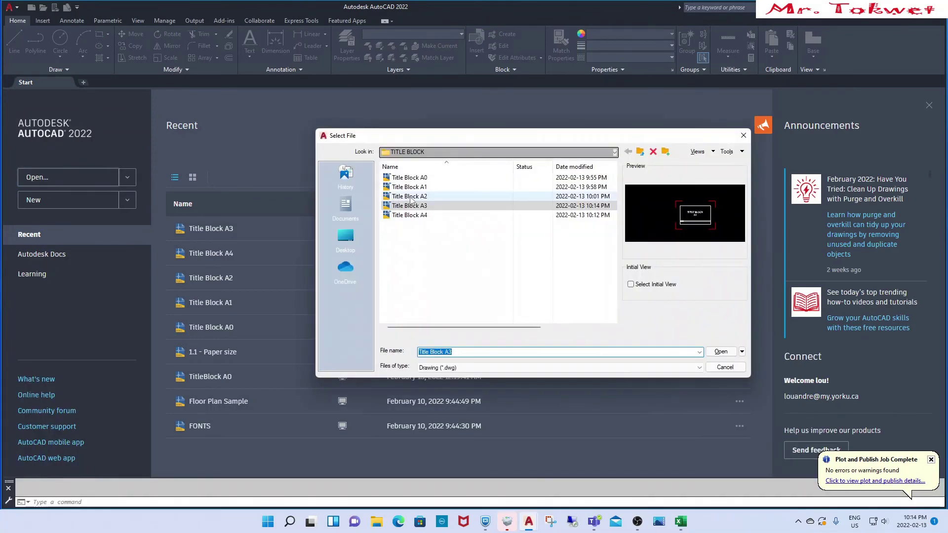
left_click(410, 196)
left_click(727, 350)
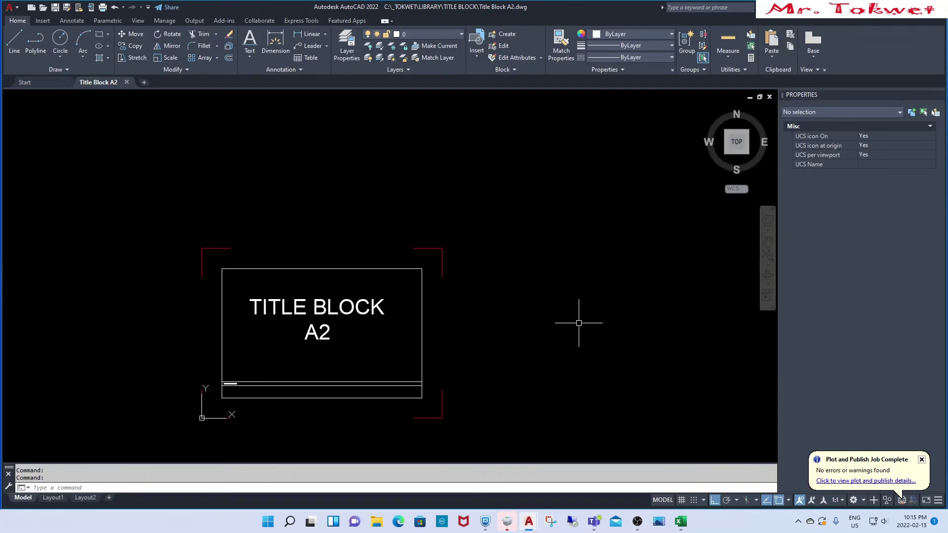
Plot A2 on ISO A2 paper with a window between the red corner marks.
type("PL")
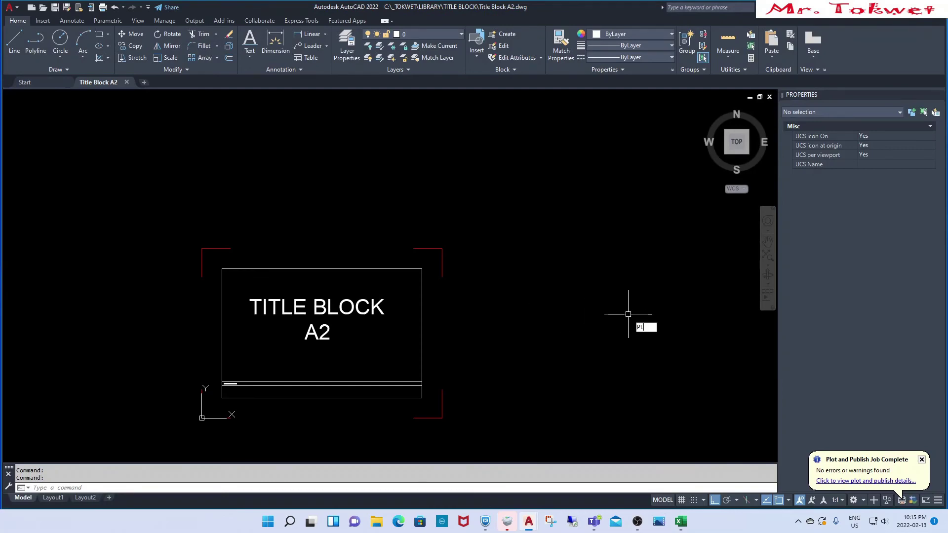
type("OT")
key("Return")
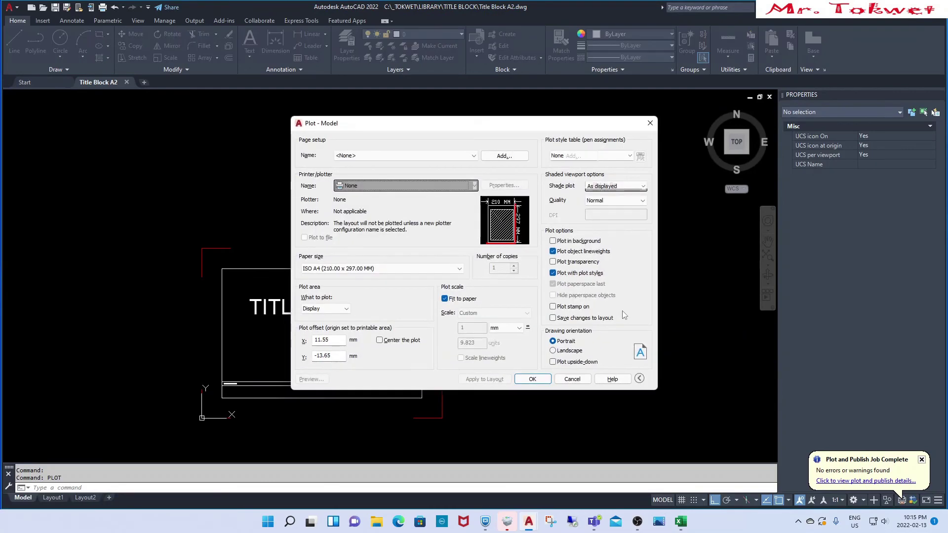
left_click(444, 268)
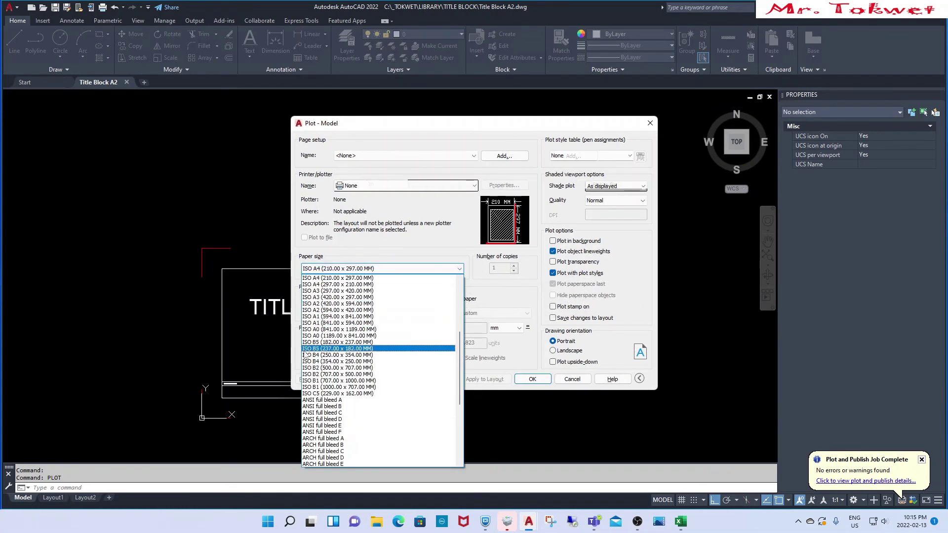
left_click(356, 310)
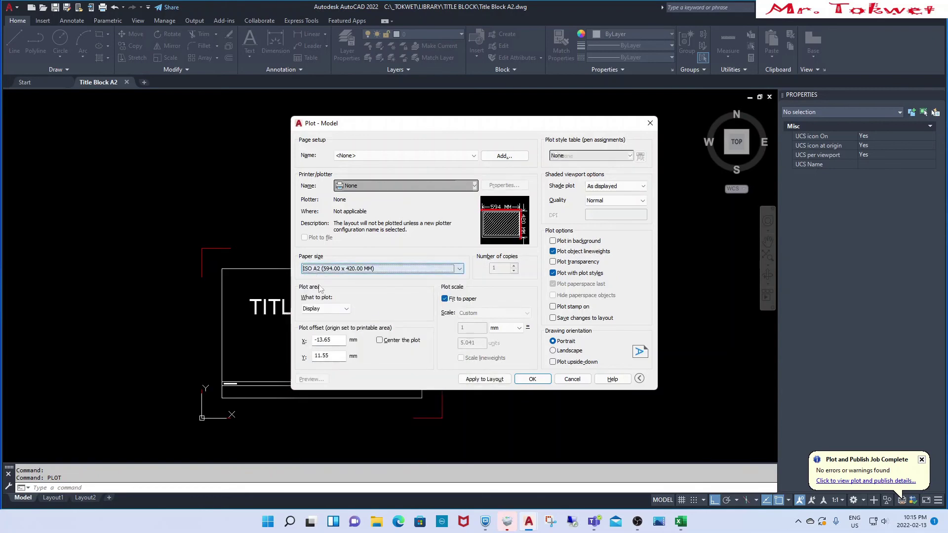
left_click(325, 308)
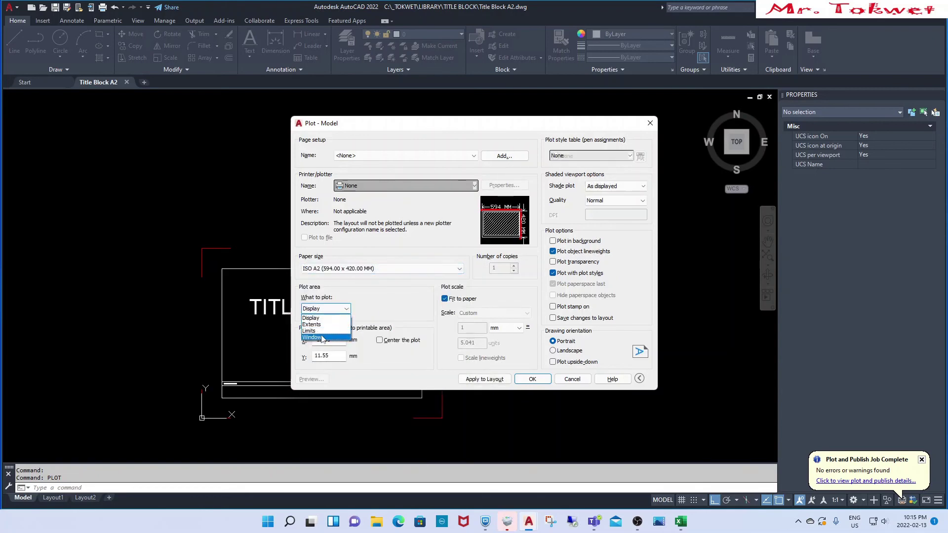
left_click(320, 337)
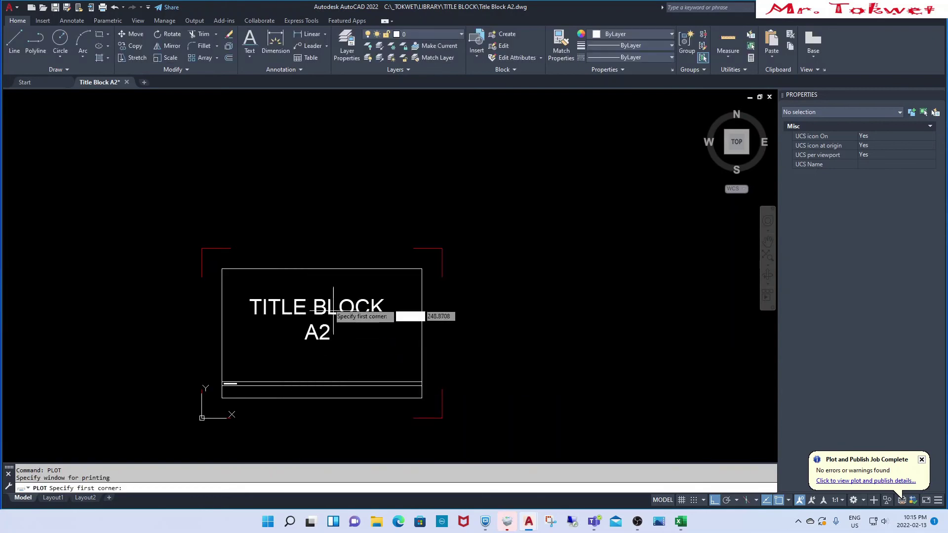
left_click(202, 249)
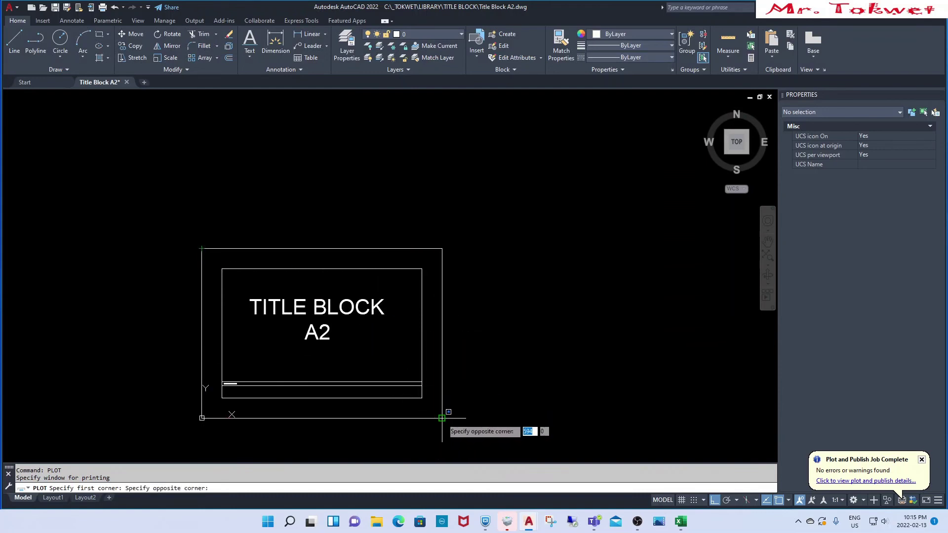
left_click(441, 419)
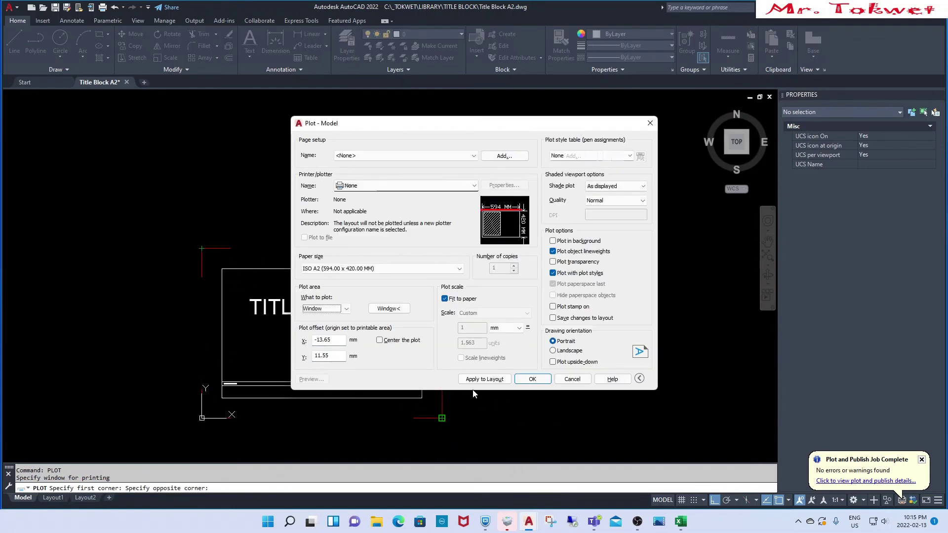
Set 1:1 scale without fit to paper, landscape orientation, and centre the plot.
left_click(444, 299)
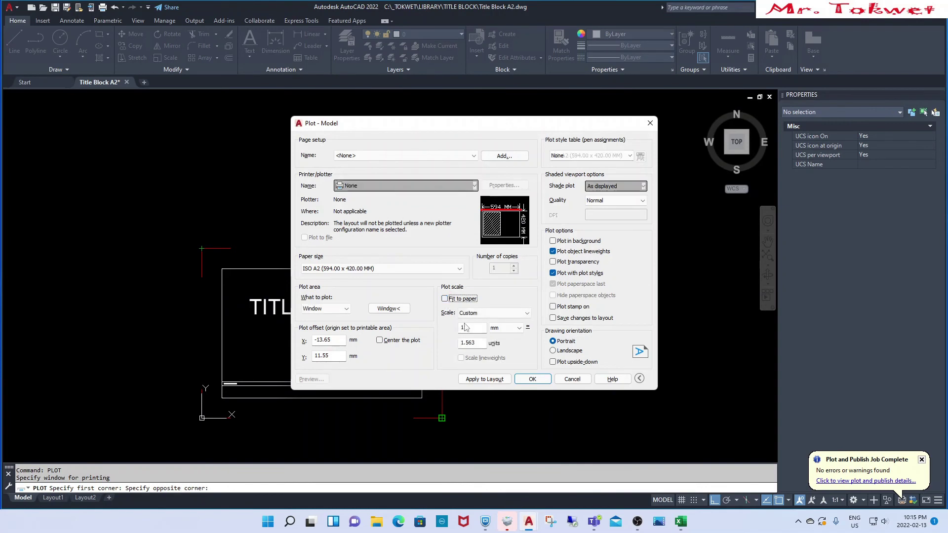
double_click(481, 344)
type("1")
left_click(552, 351)
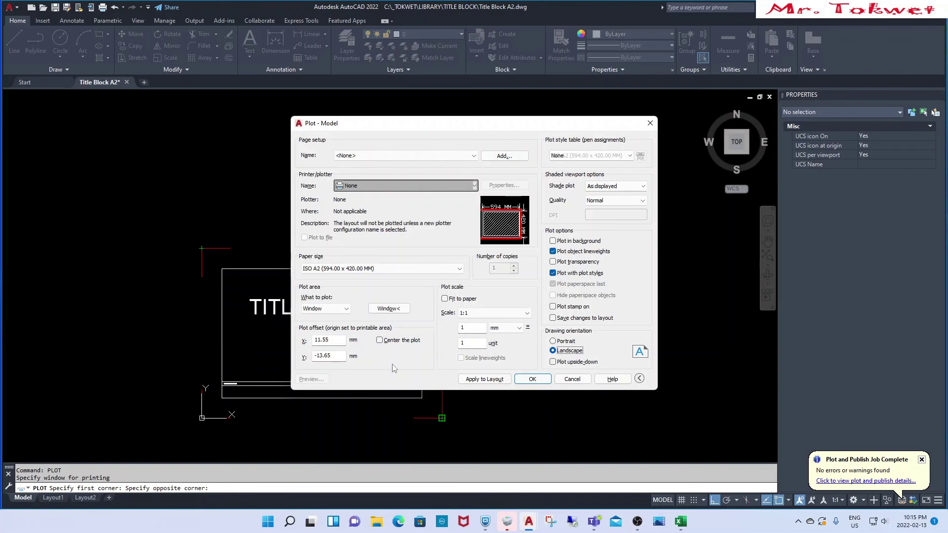
left_click(379, 341)
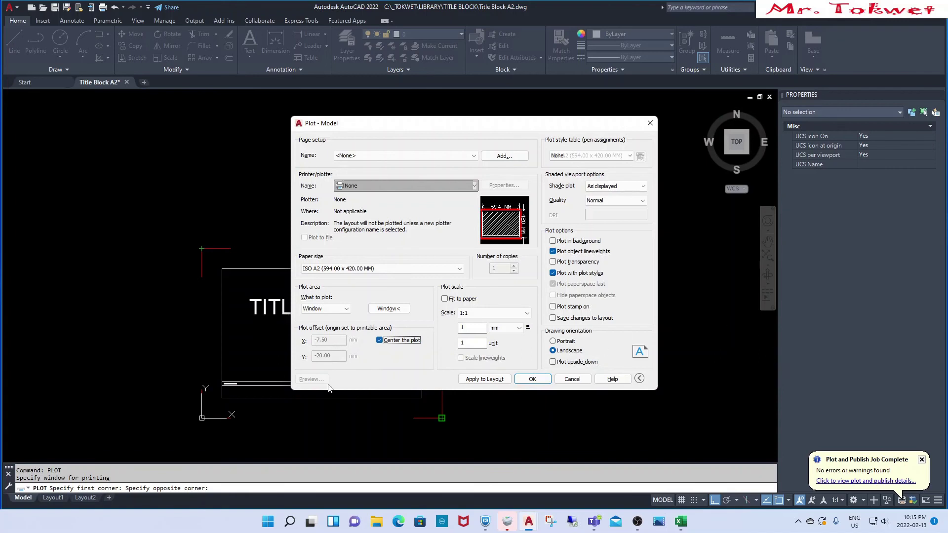
Choose DWG To PDF, preview the A2 sheet, and drop '-Model' from the PDF name.
left_click(474, 186)
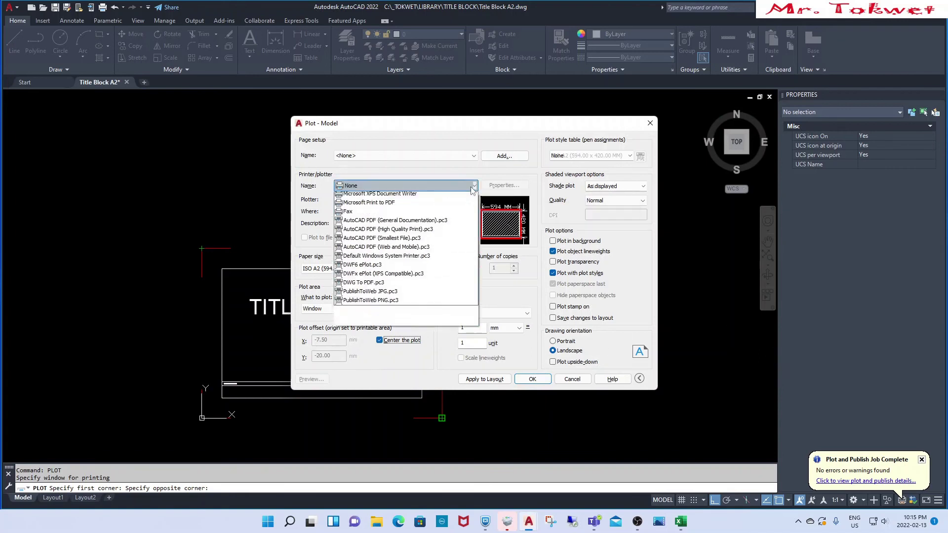
left_click(386, 302)
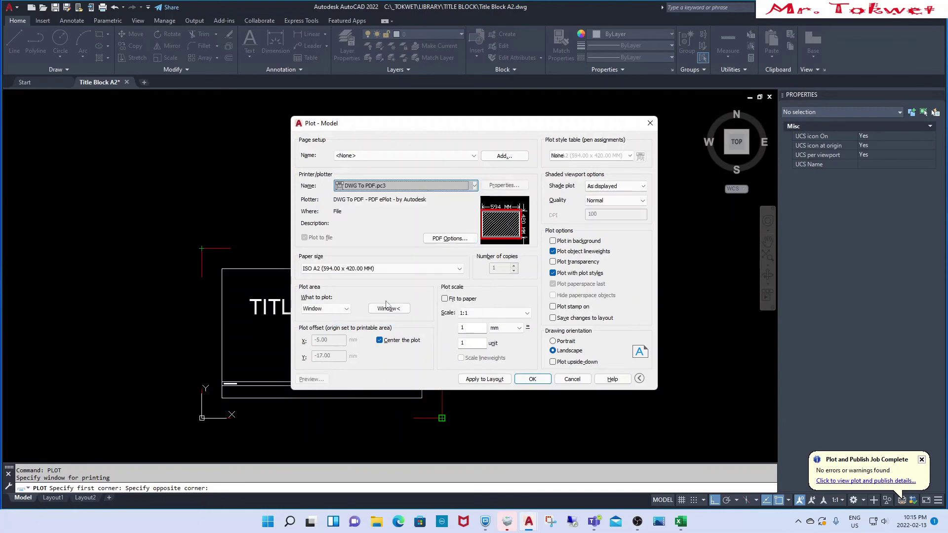
left_click(307, 379)
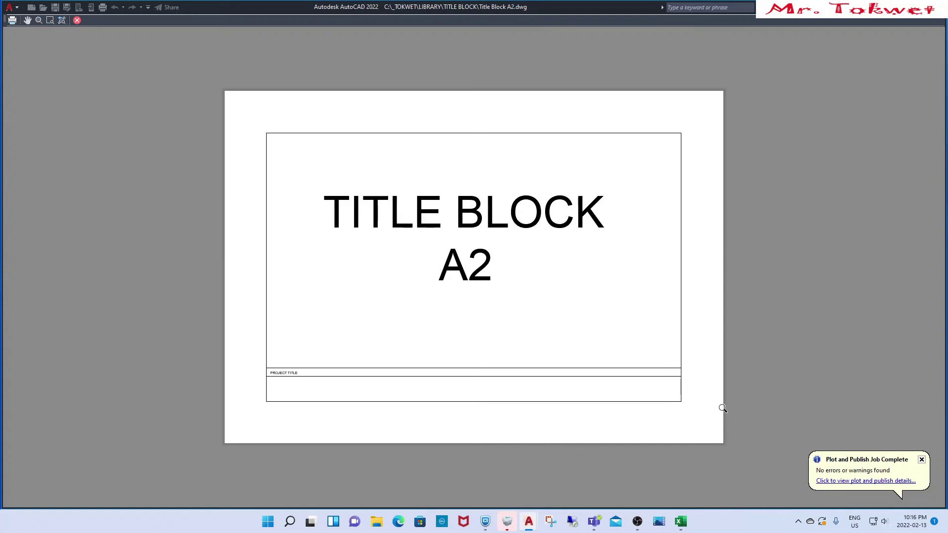
key("Escape")
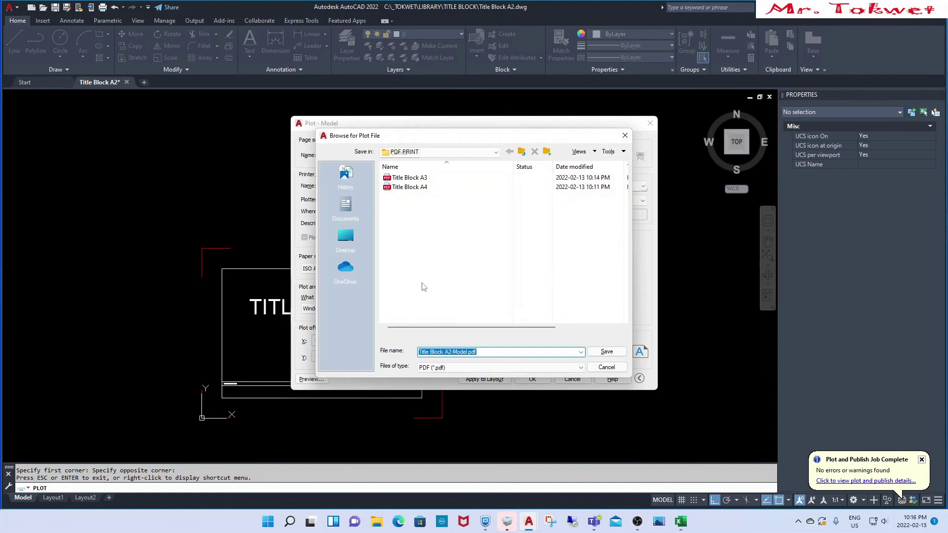
left_click(462, 351)
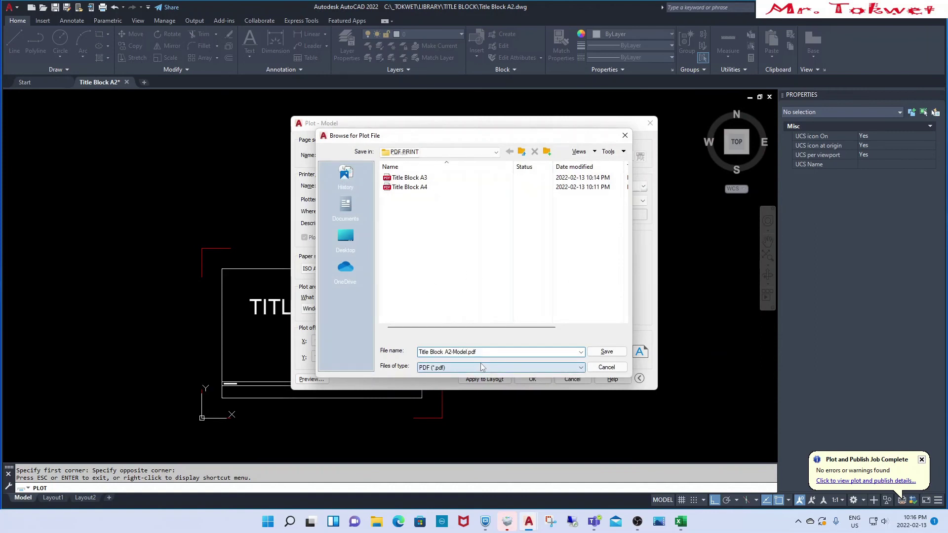
key("BackSpace")
key("BackSpace")
key("BackSpace")
Save Title Block A2.pdf, review it in Edge, then close the viewer.
left_click(607, 352)
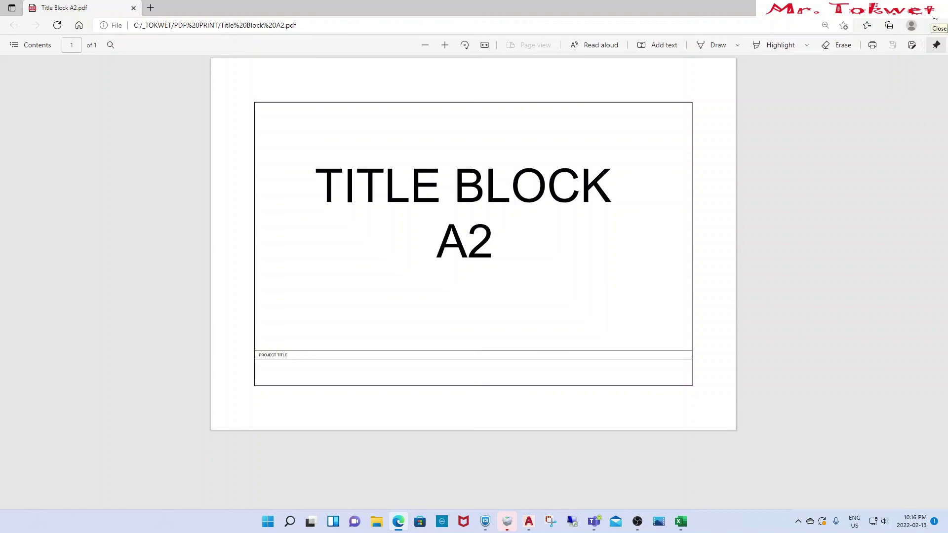
left_click(936, 7)
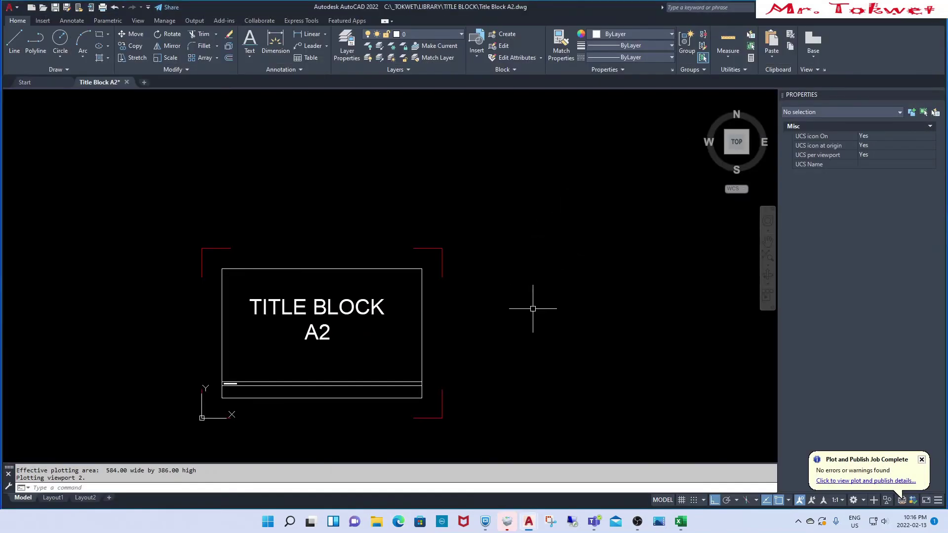
Save the A2 drawing with QSAVE and close it.
key("Escape")
type("QSAVE")
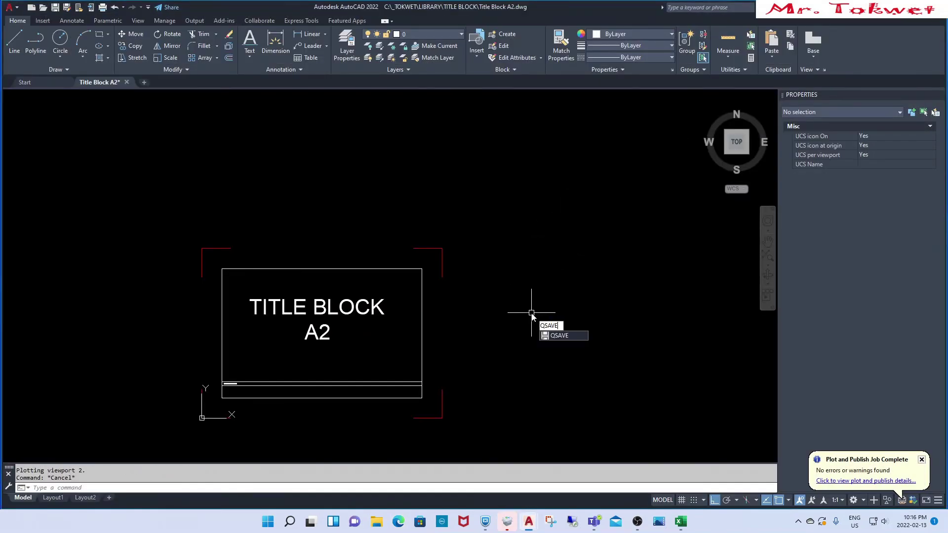
key("Return")
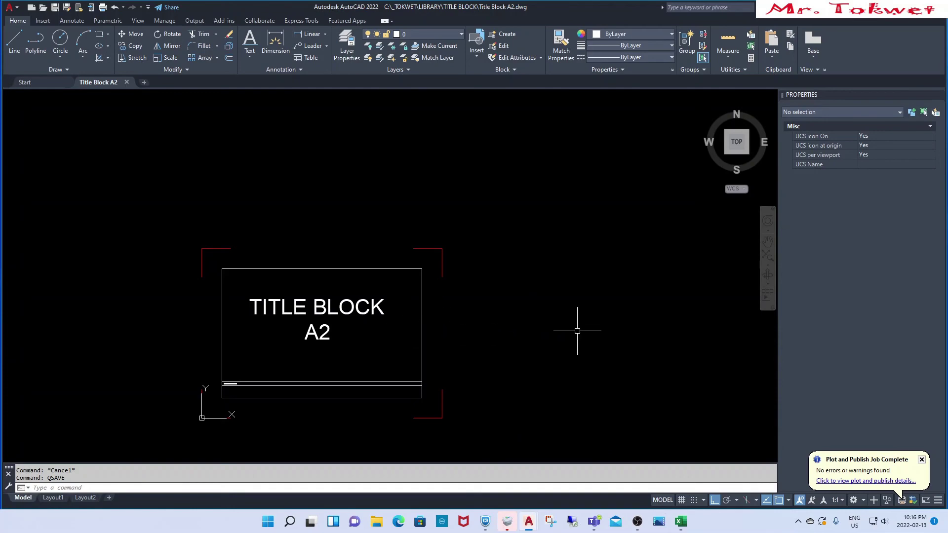
type("CLOSE")
key("Return")
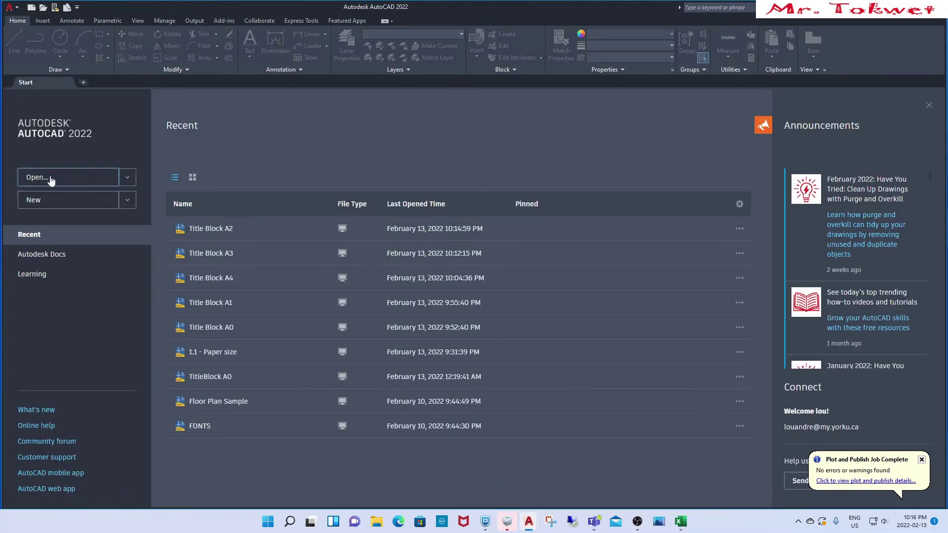
Open the Title Block A1 drawing from the Start page.
left_click(50, 179)
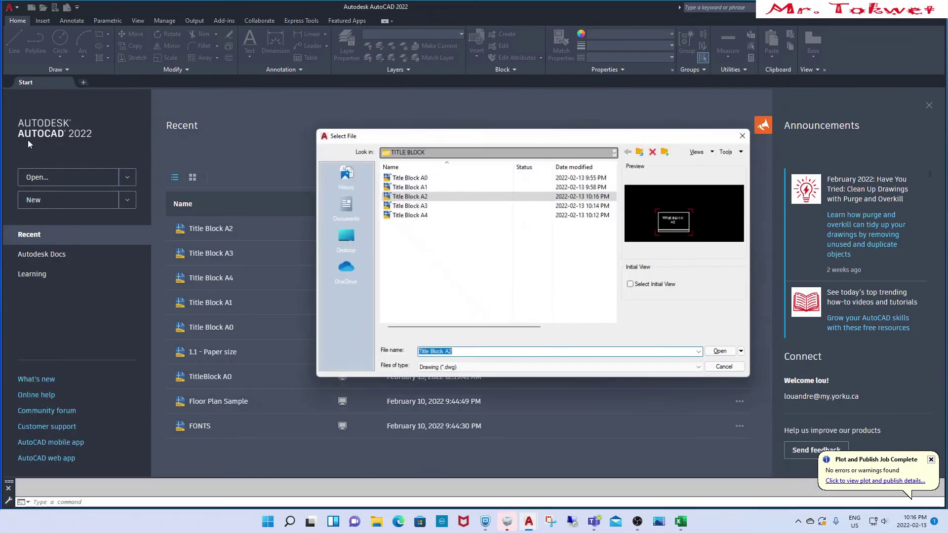
left_click(422, 188)
left_click(729, 353)
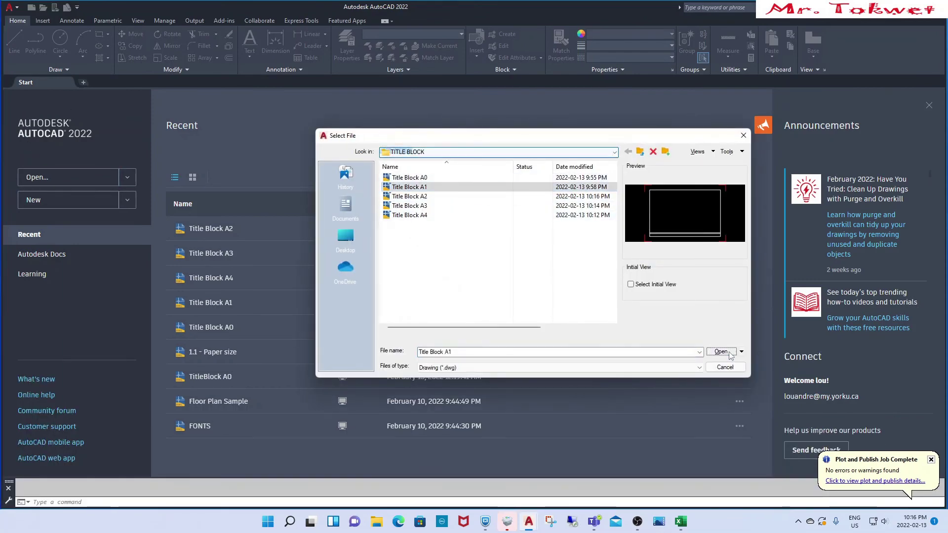
scroll(513, 291, "down", 2)
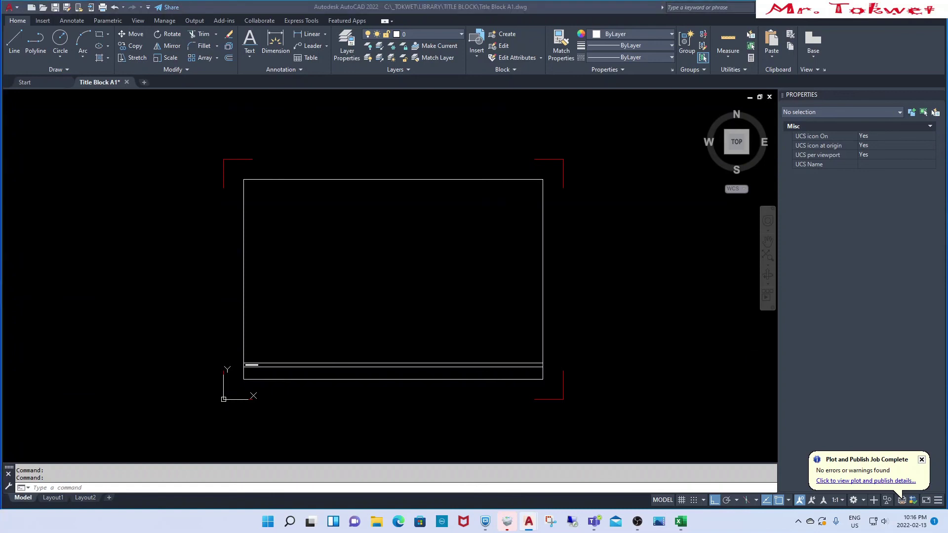
Paste the TITLE BLOCK A1 text to original coordinates, save, and launch PLOT.
right_click_drag(357, 318, 430, 296)
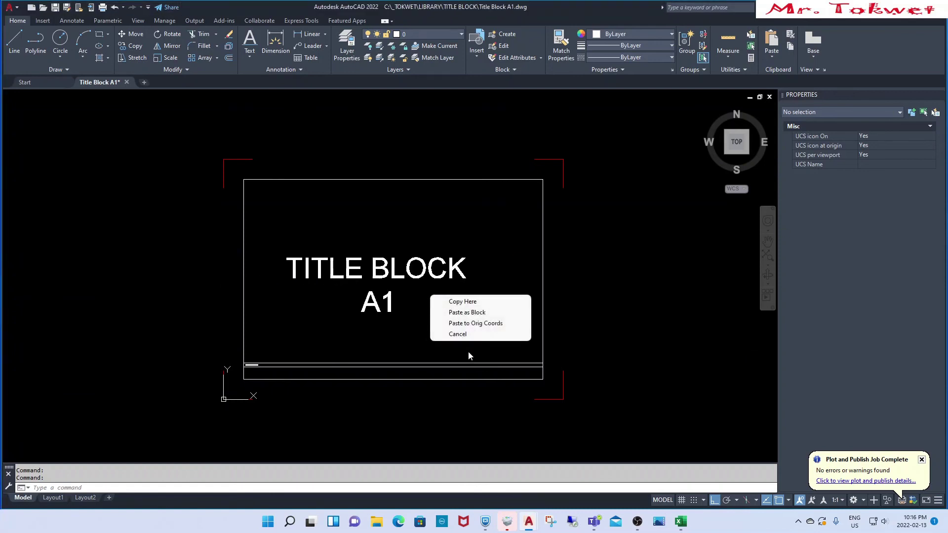
left_click(487, 324)
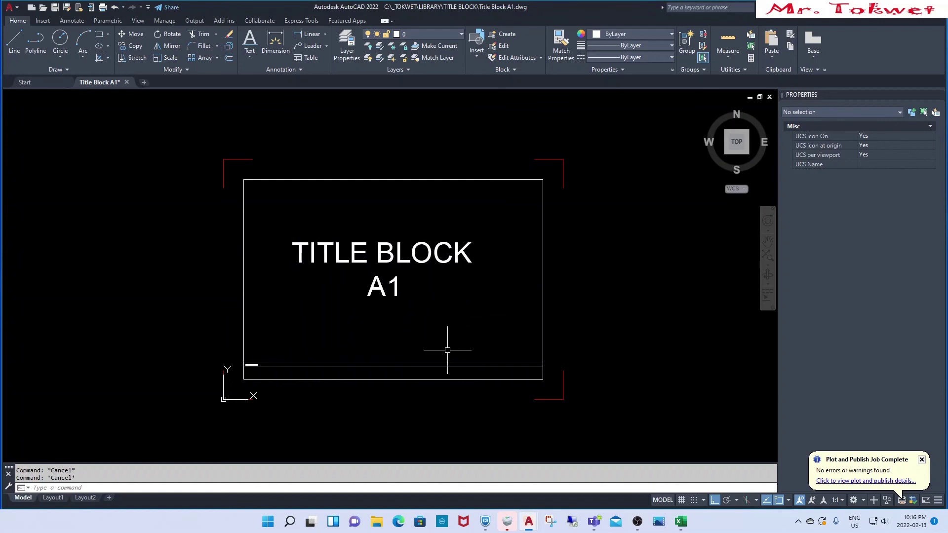
type("QSAVE")
key("ctrl+s")
type("PL")
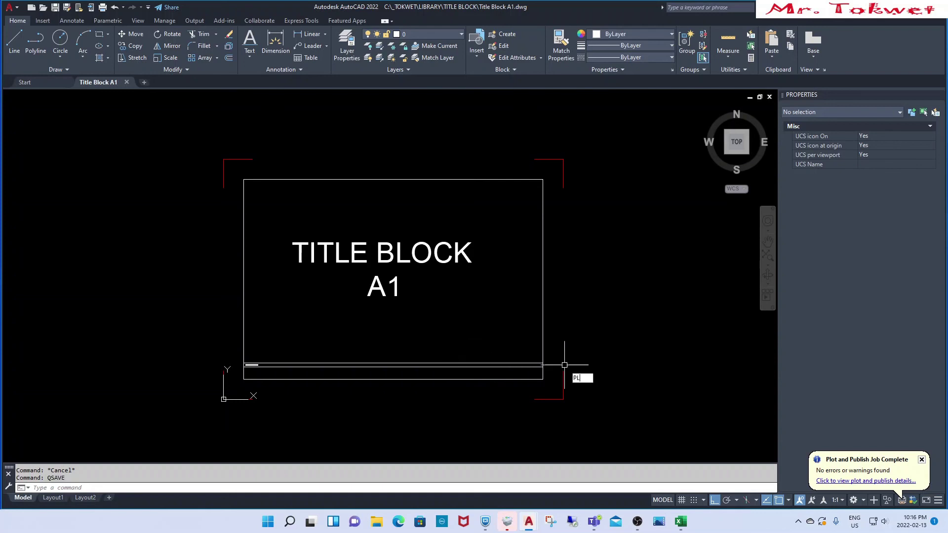
type("OT")
key("Return")
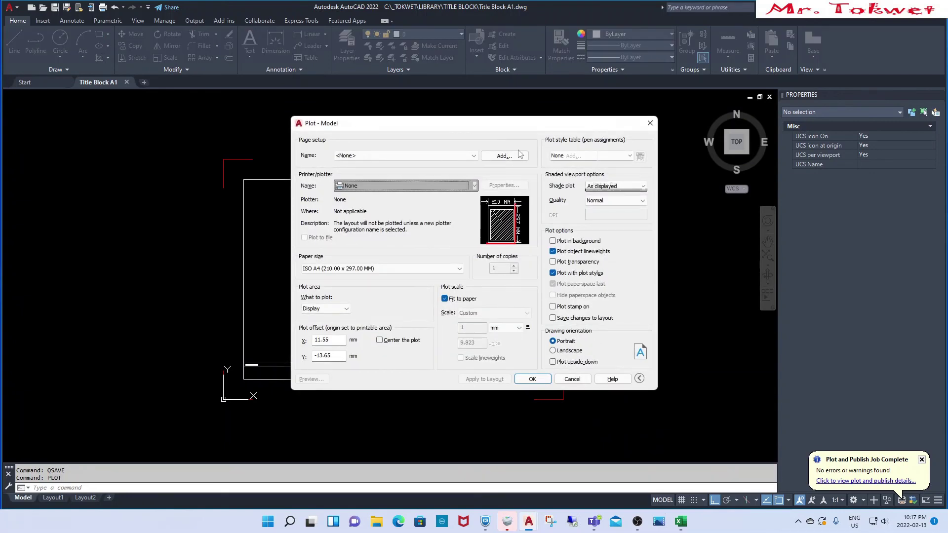
Set the plotter to DWG To PDF on ISO A1 (594 x 841 mm) paper, landscape.
left_click(472, 186)
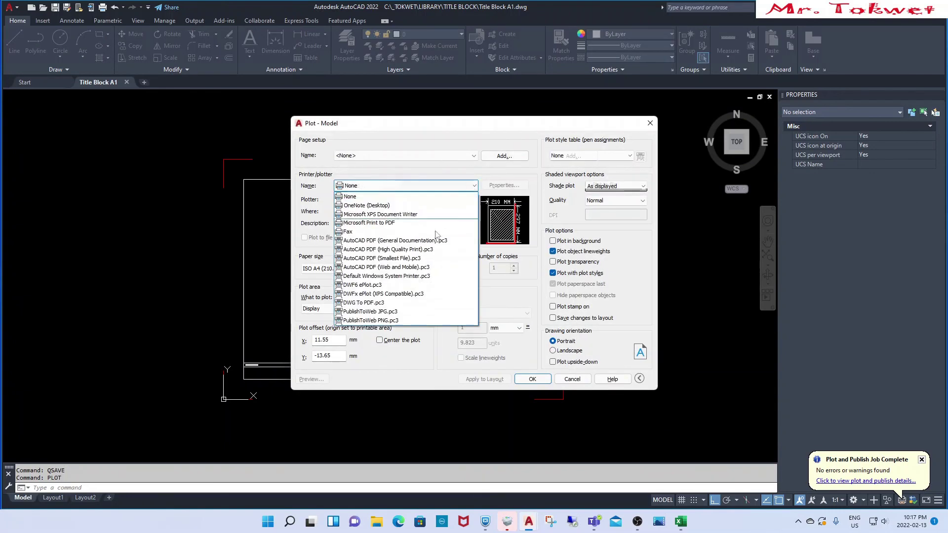
left_click(377, 303)
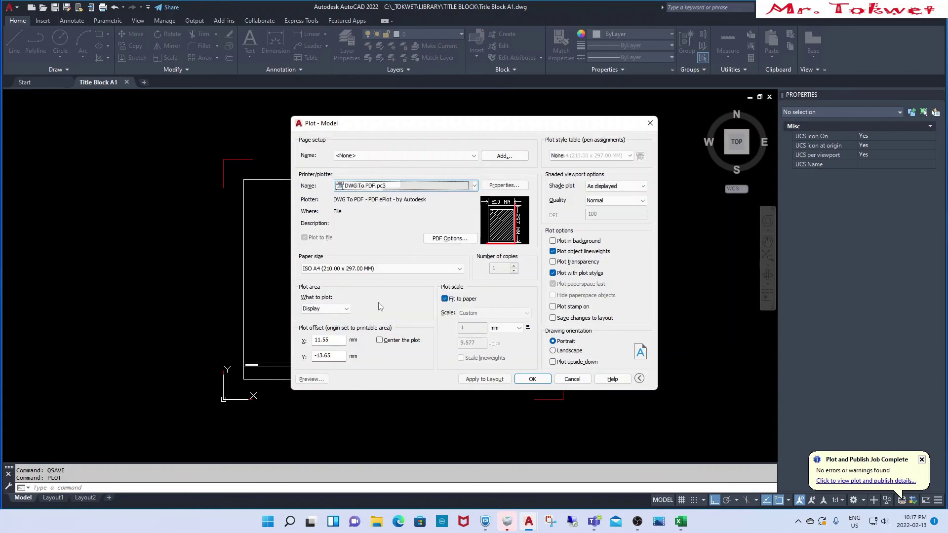
left_click(459, 269)
scroll(462, 282, "up", 1)
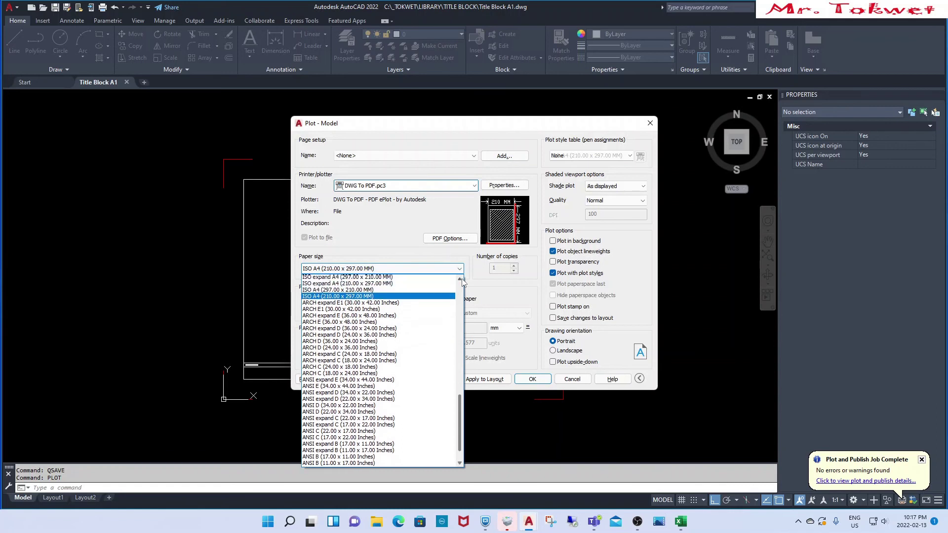
scroll(462, 281, "up", 1)
scroll(462, 281, "up", 1)
scroll(462, 282, "up", 1)
scroll(462, 281, "up", 1)
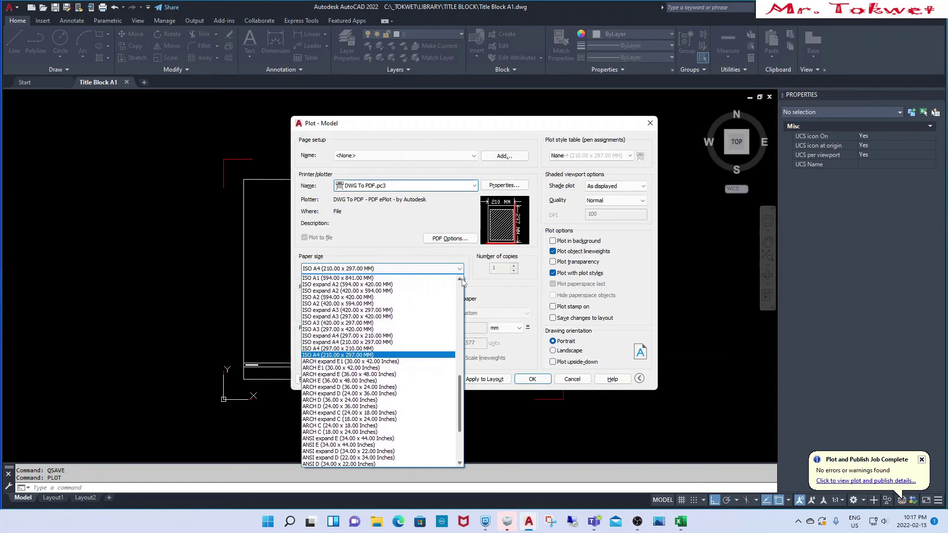
scroll(462, 281, "up", 1)
scroll(462, 281, "up", 1)
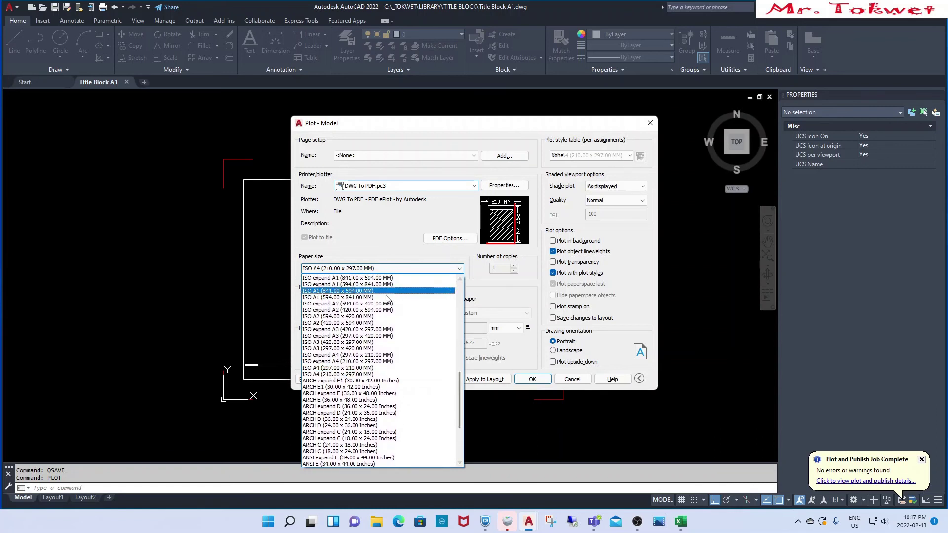
left_click(434, 297)
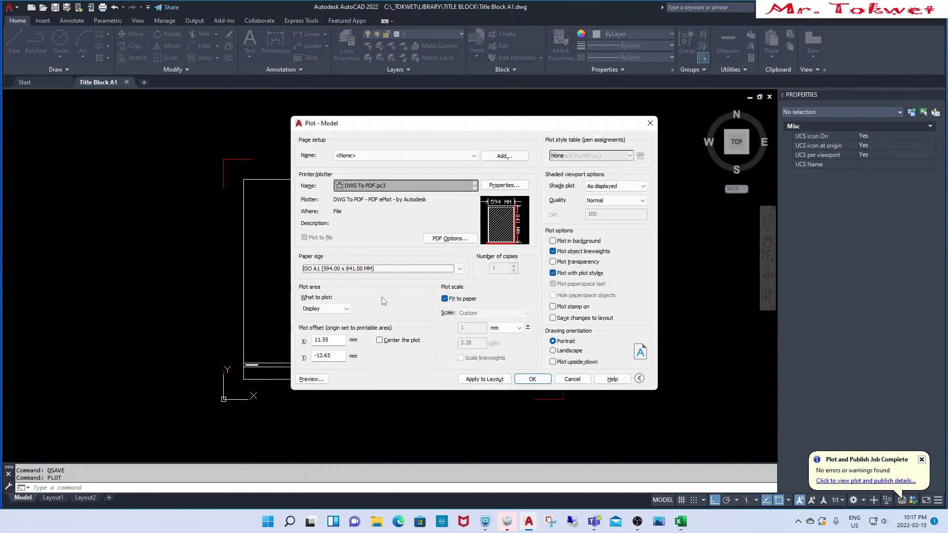
left_click(553, 351)
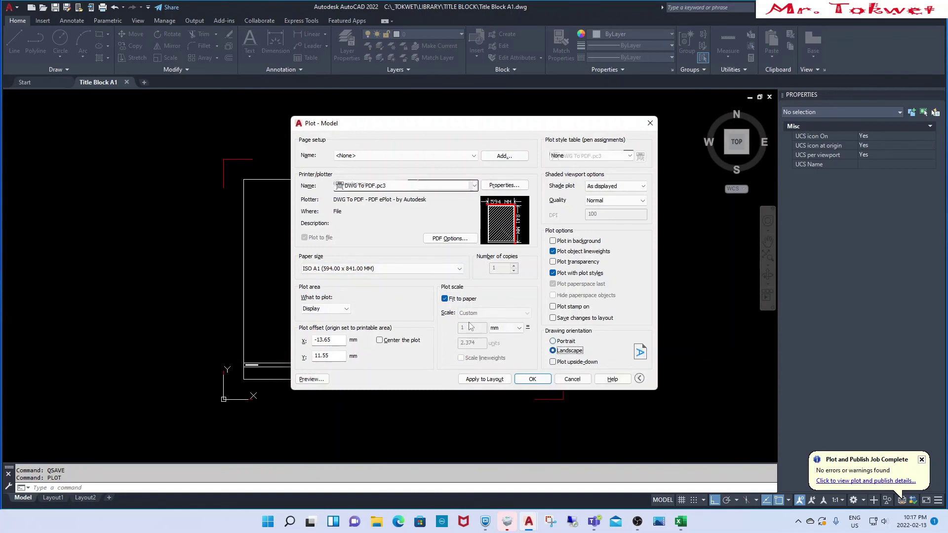
Plot at 1:1 scale, centered, with a window from top-left to bottom-right corner marks.
left_click(445, 300)
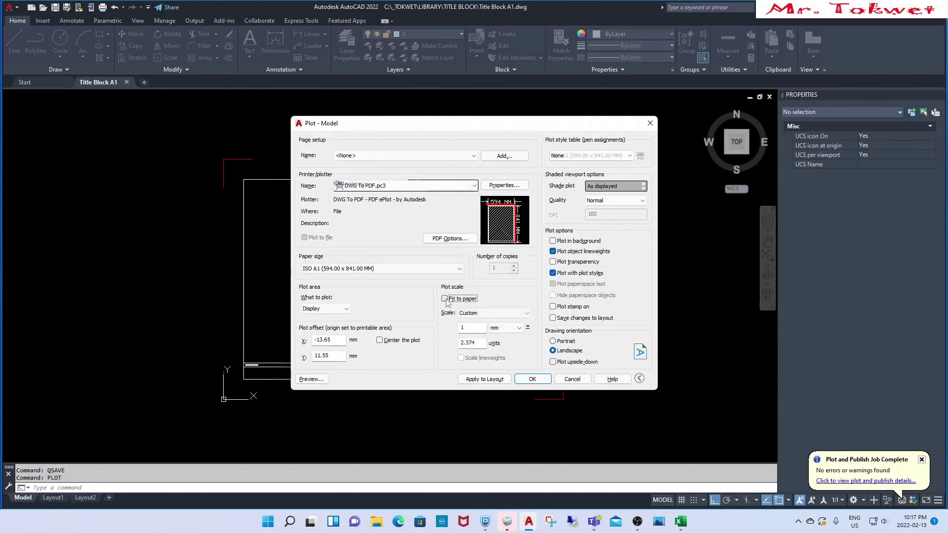
double_click(465, 345)
type("1")
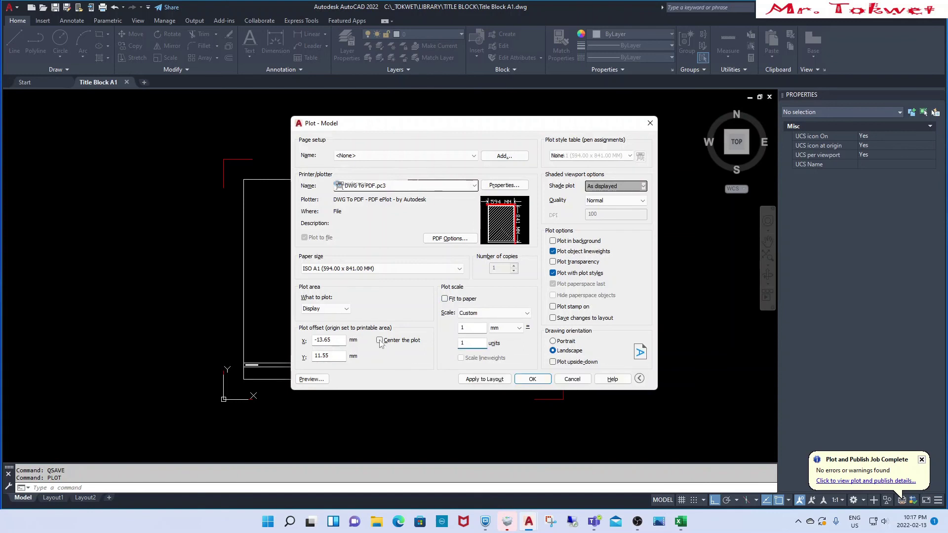
left_click(380, 341)
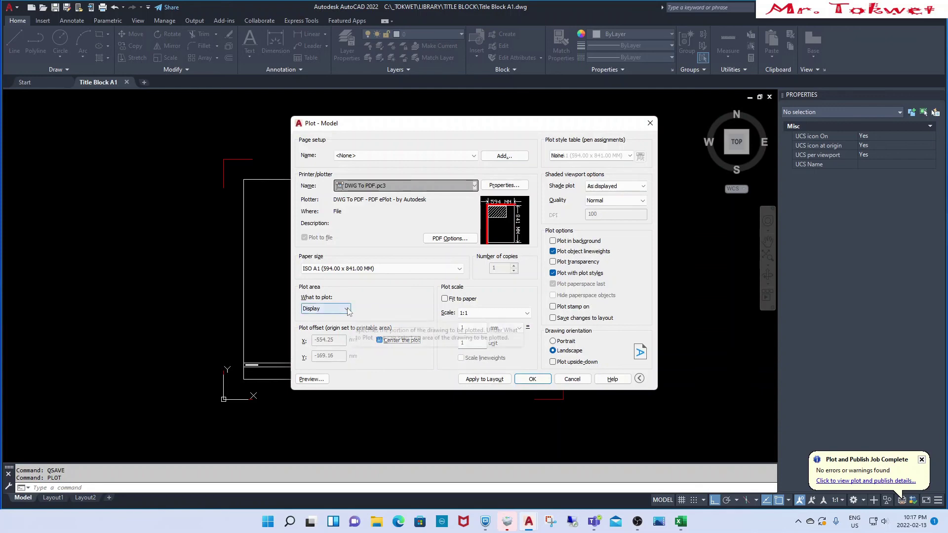
left_click(348, 309)
left_click(322, 339)
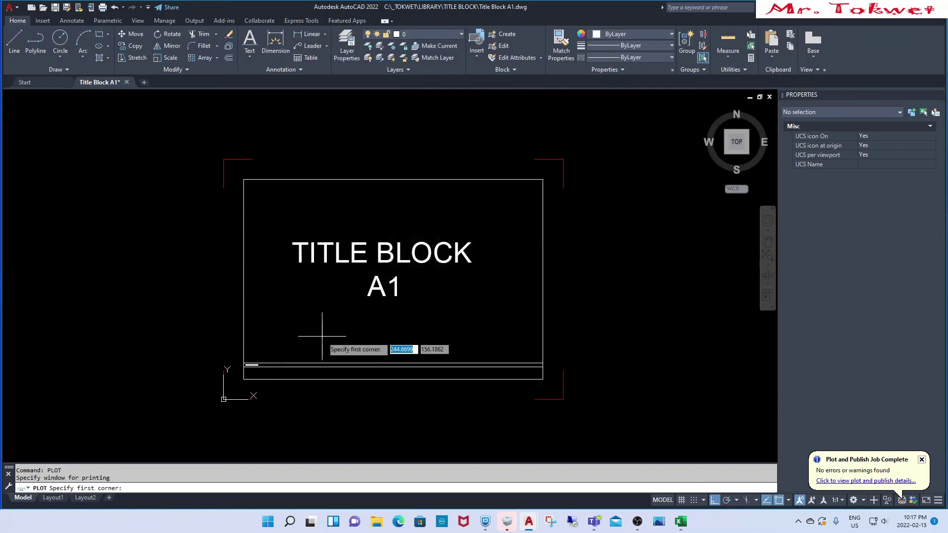
left_click(223, 159)
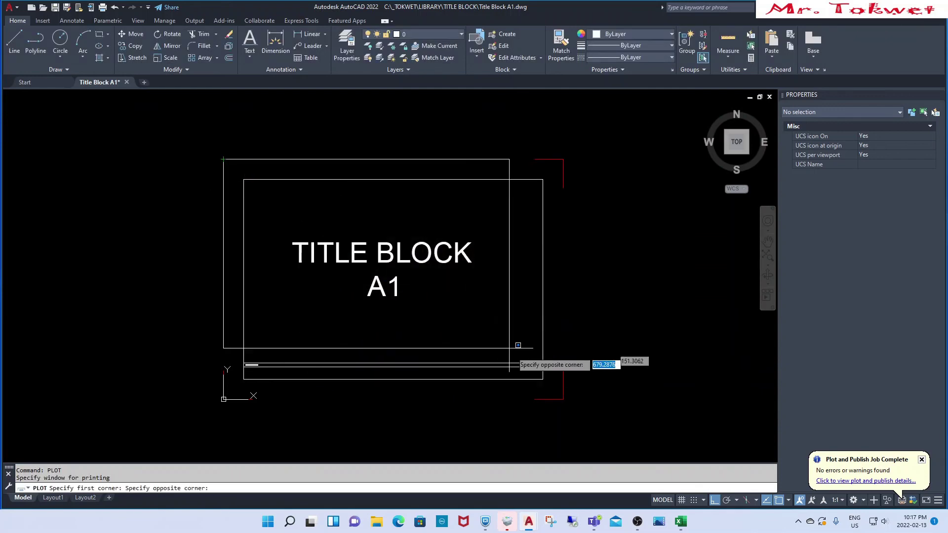
left_click(562, 399)
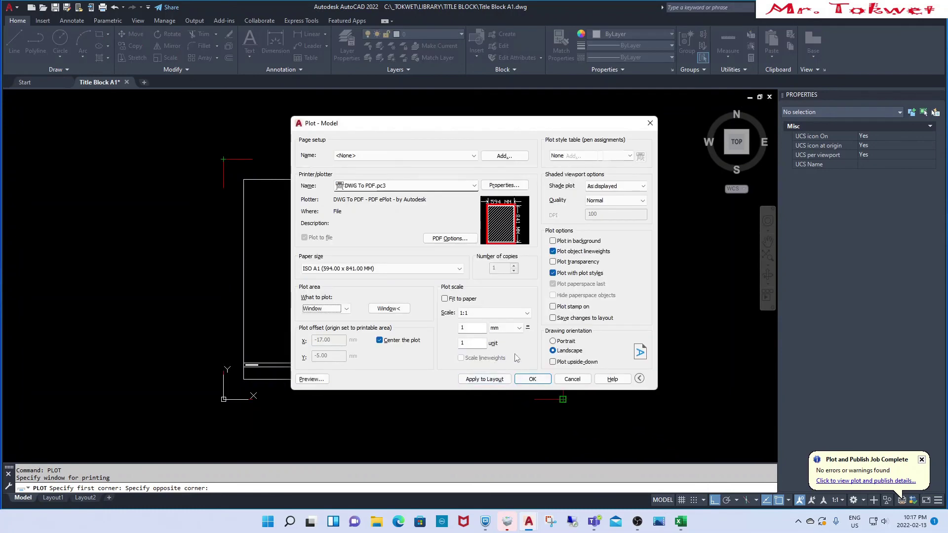
Preview, then plot Title Block A1 PDF into PDF PRINT and QSAVE the drawing.
left_click(326, 380)
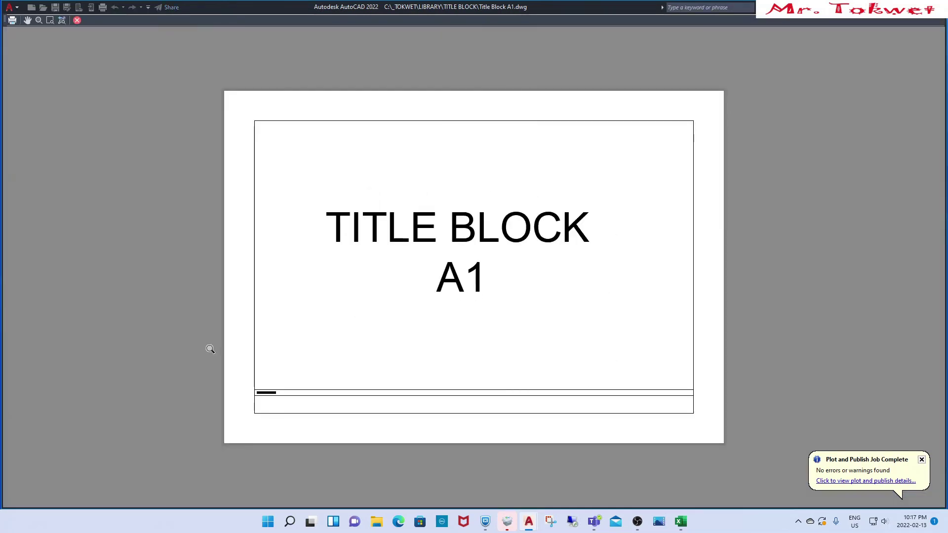
key("Escape")
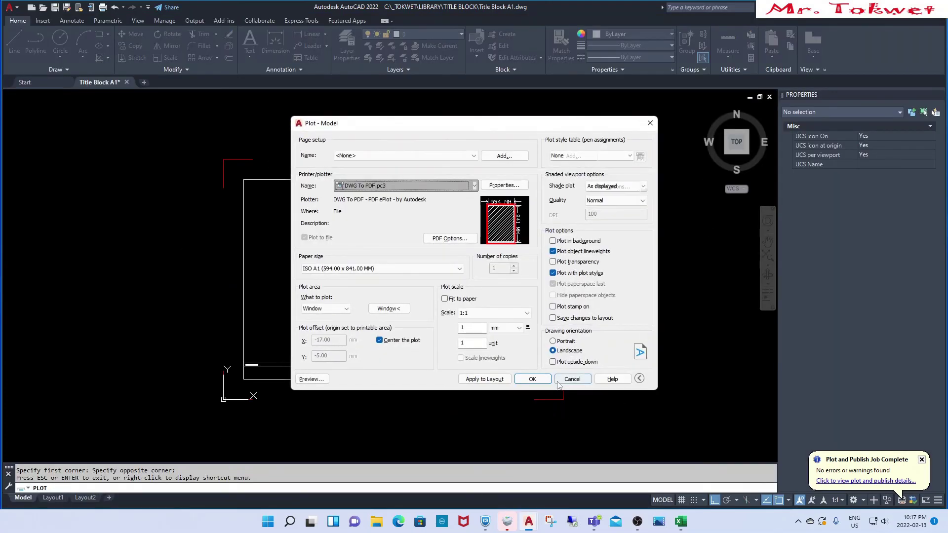
left_click(532, 379)
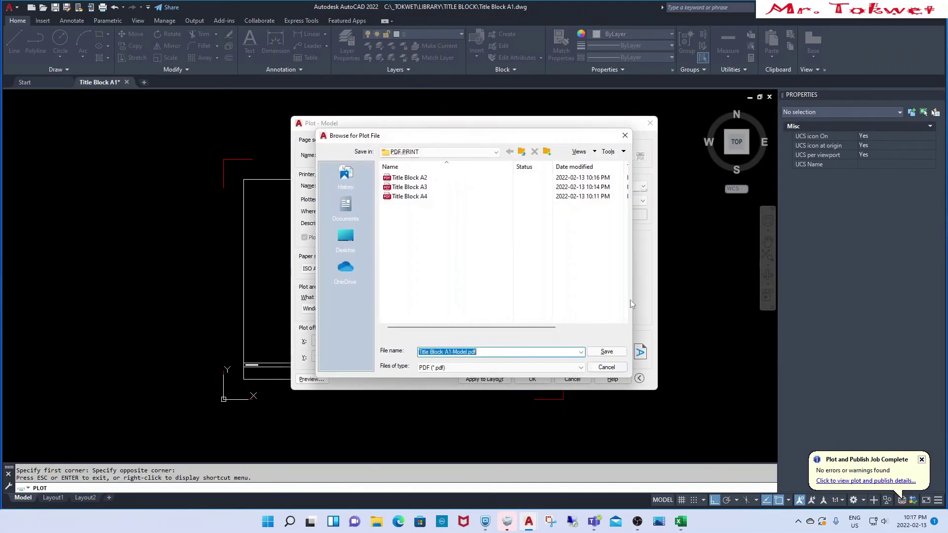
left_click(464, 352)
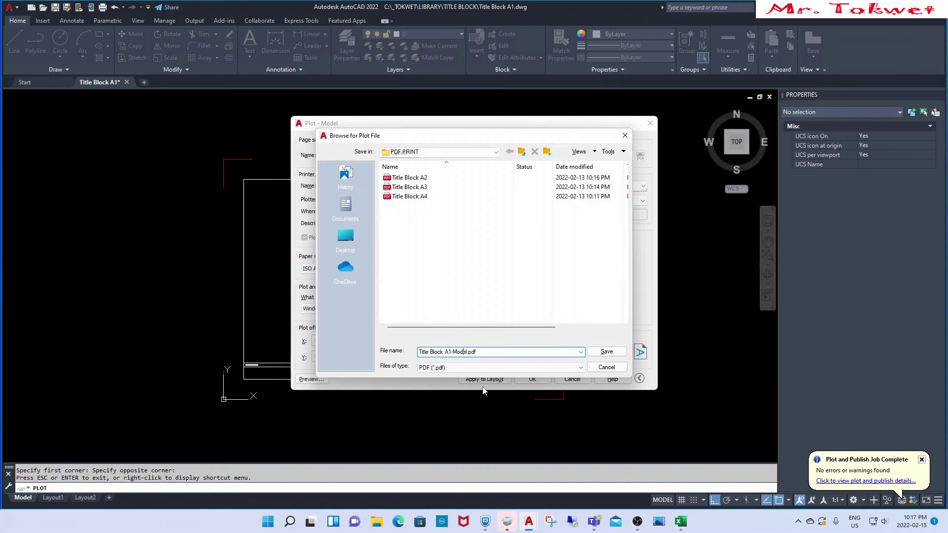
key("Delete")
left_click(606, 351)
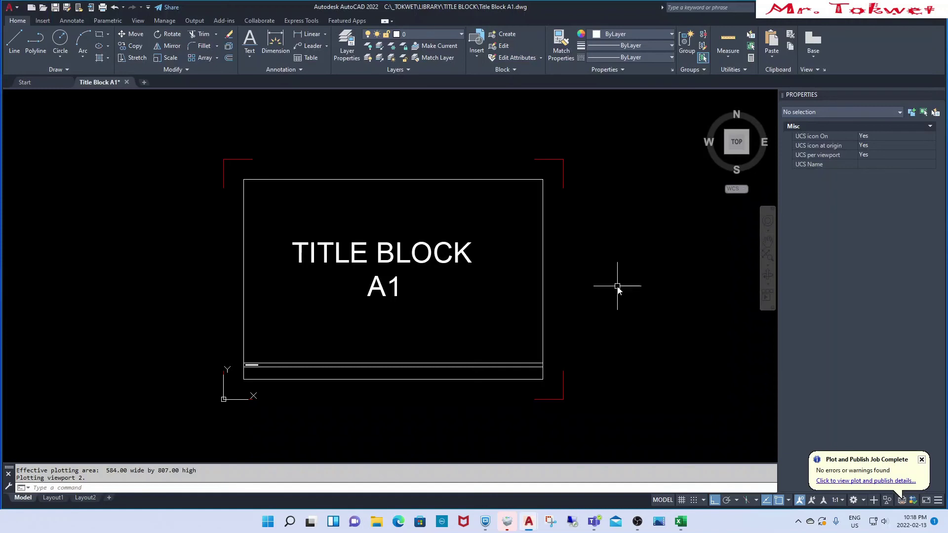
type("QSAVE")
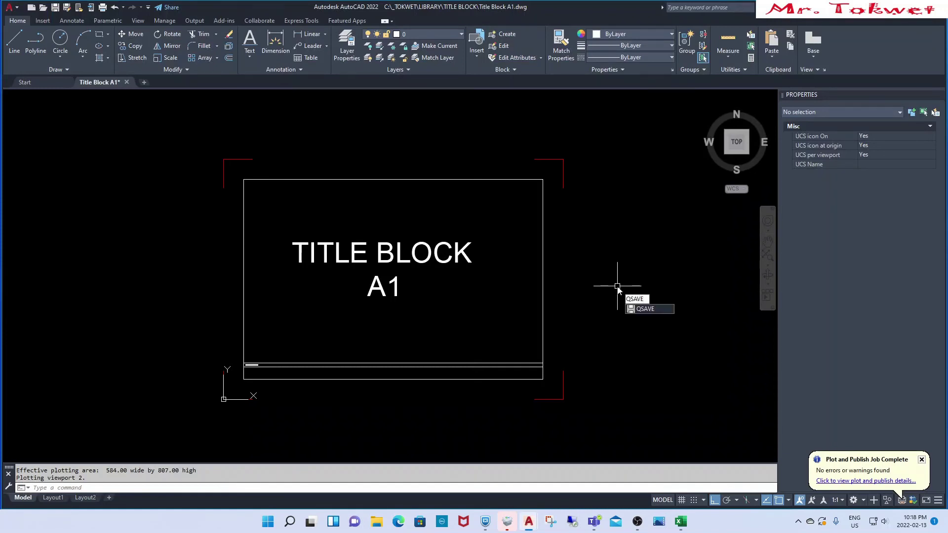
key("Return")
Close the Title Block A1 drawing and open Title Block A0 instead.
type("close")
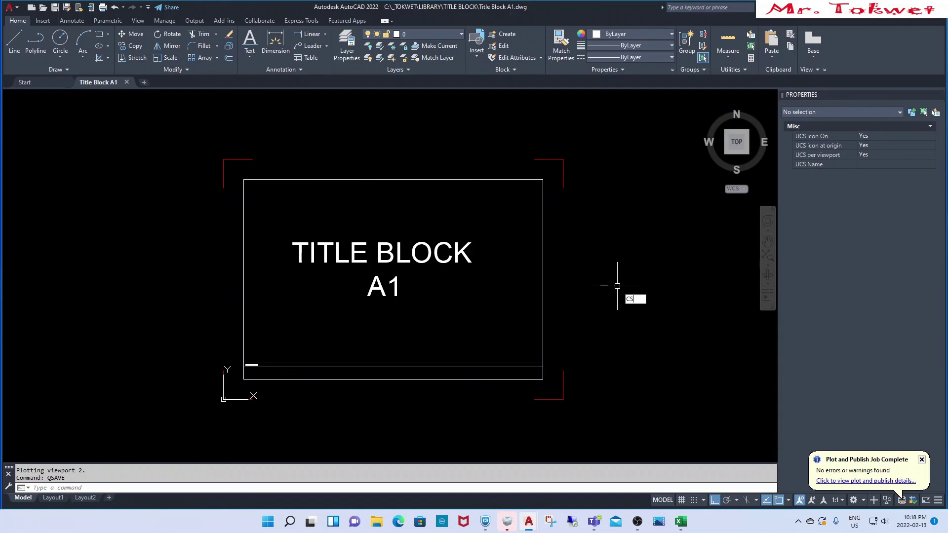
key("Return")
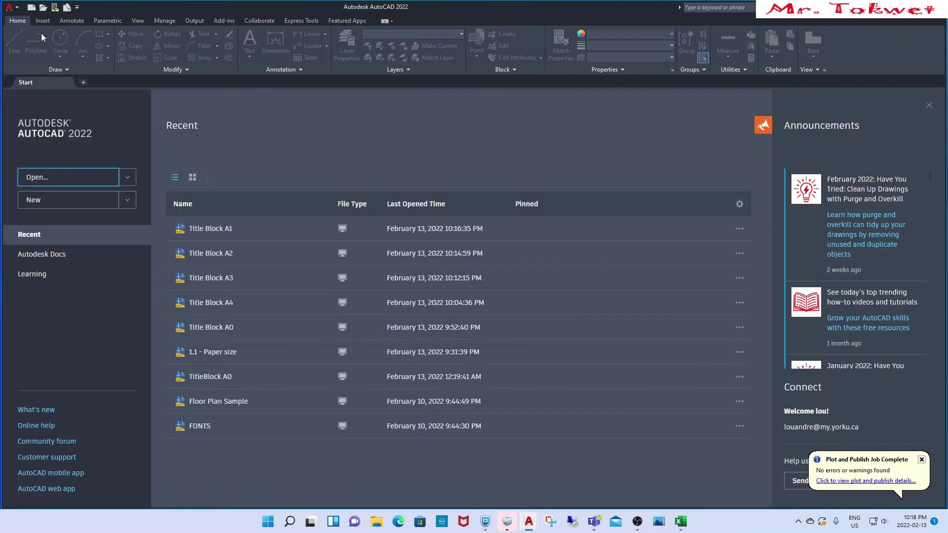
type("open")
key("Return")
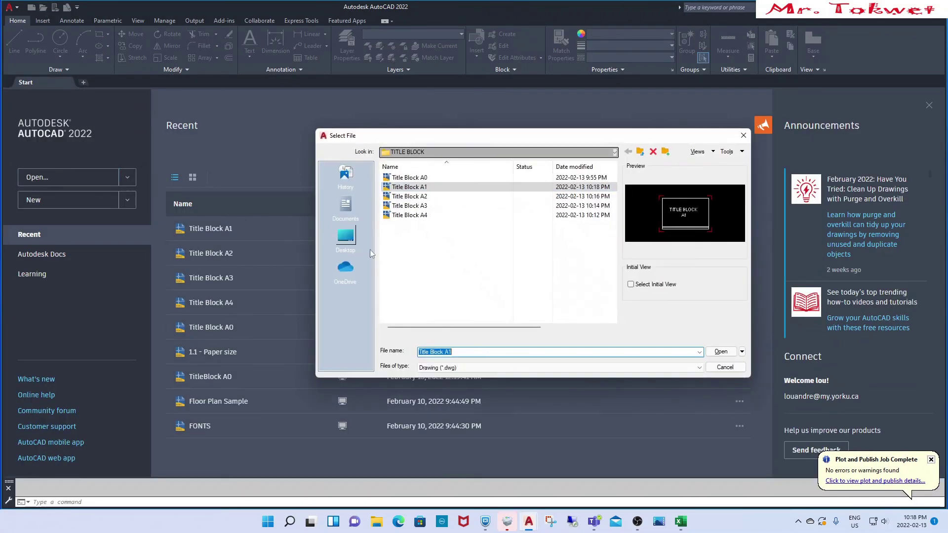
left_click(410, 178)
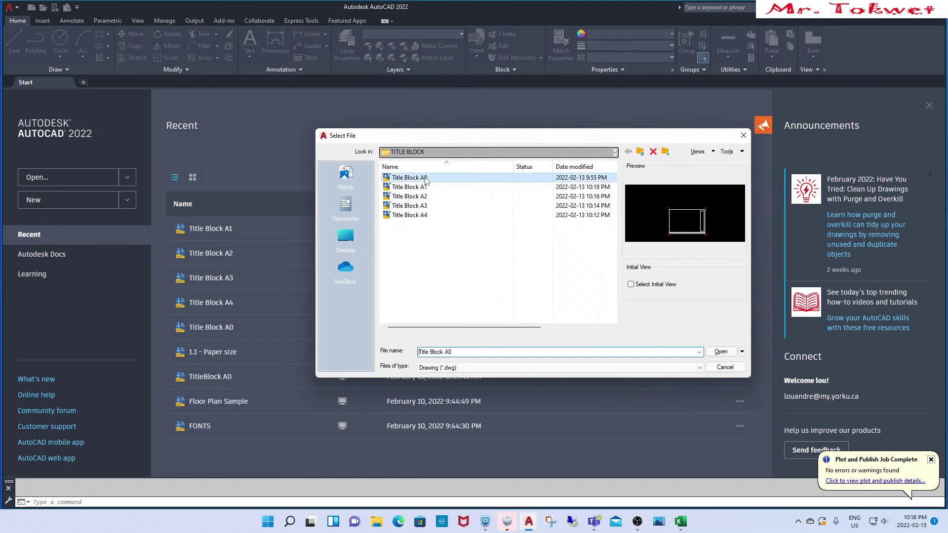
left_click(726, 353)
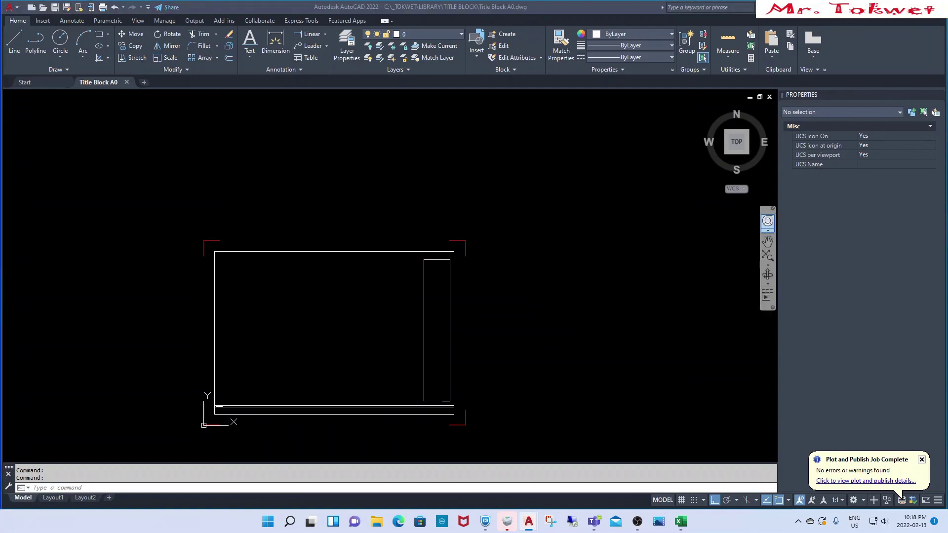
Cancel the accidental title text move, recentre the view, and run PLOT.
right_click_drag(508, 286, 507, 285)
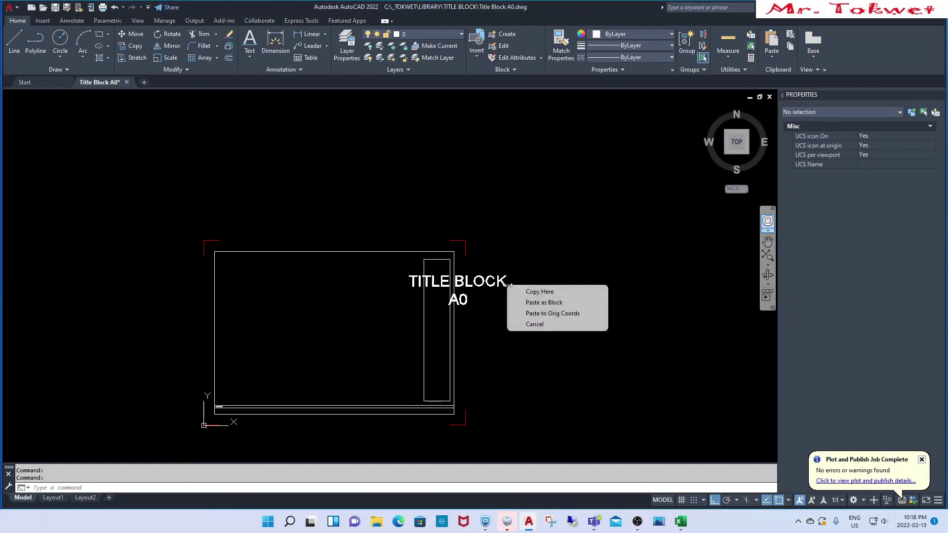
left_click(573, 313)
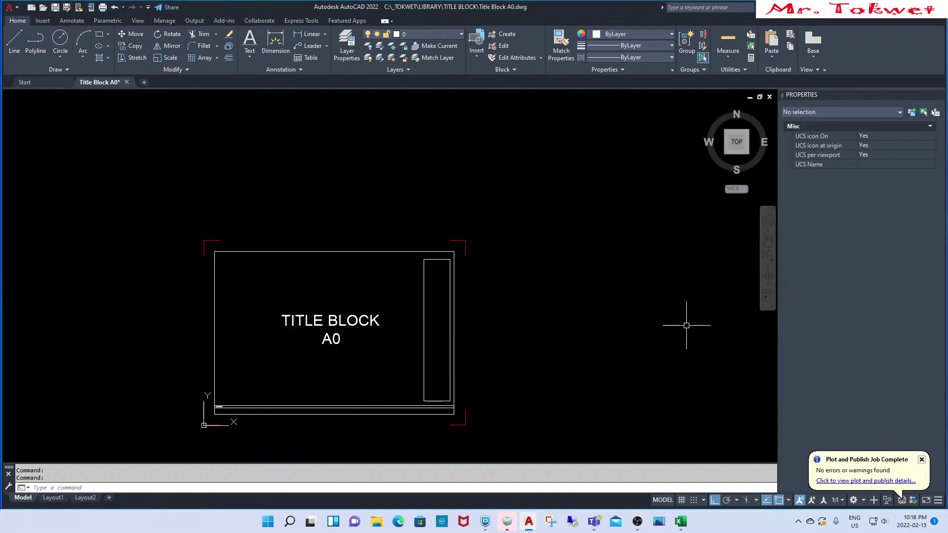
middle_click_drag(271, 355, 367, 334)
scroll(359, 338, "up", 2)
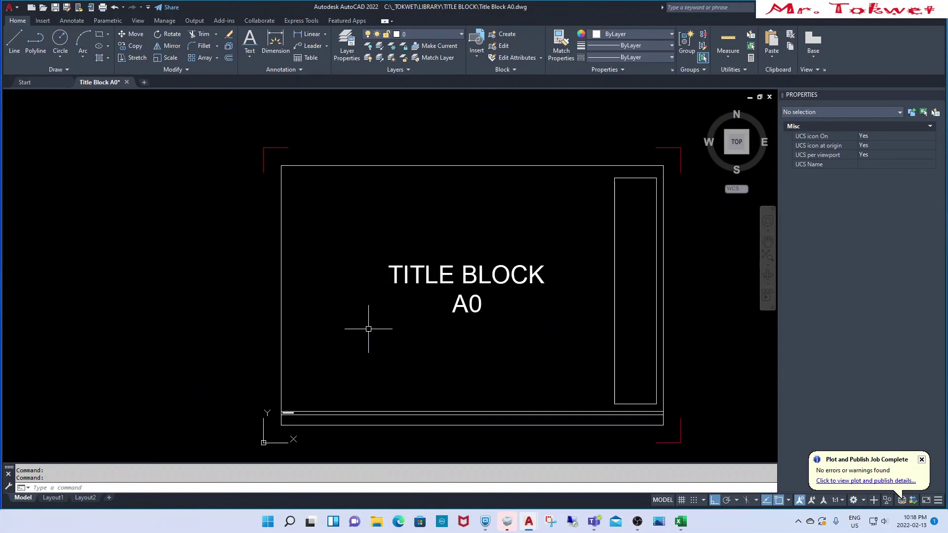
scroll(301, 324, "down", 2)
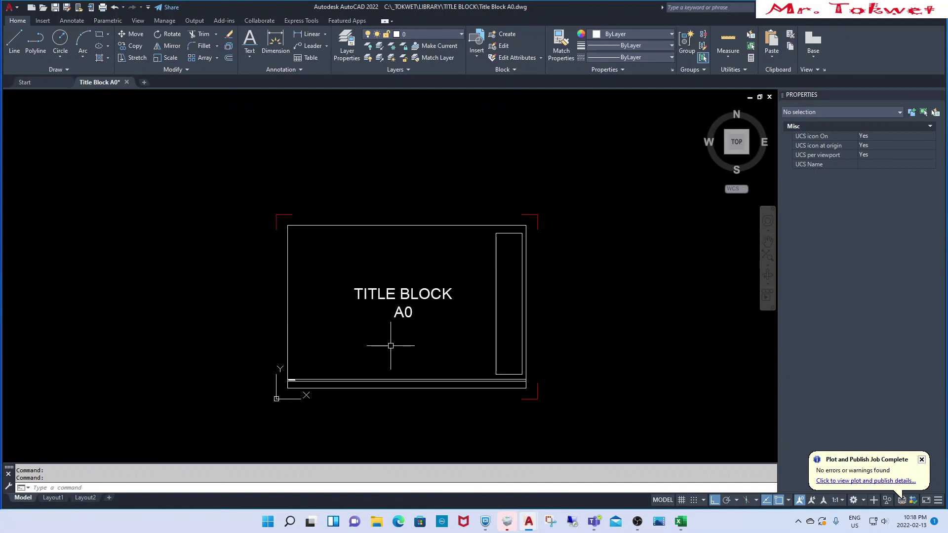
type("plot")
key("Return")
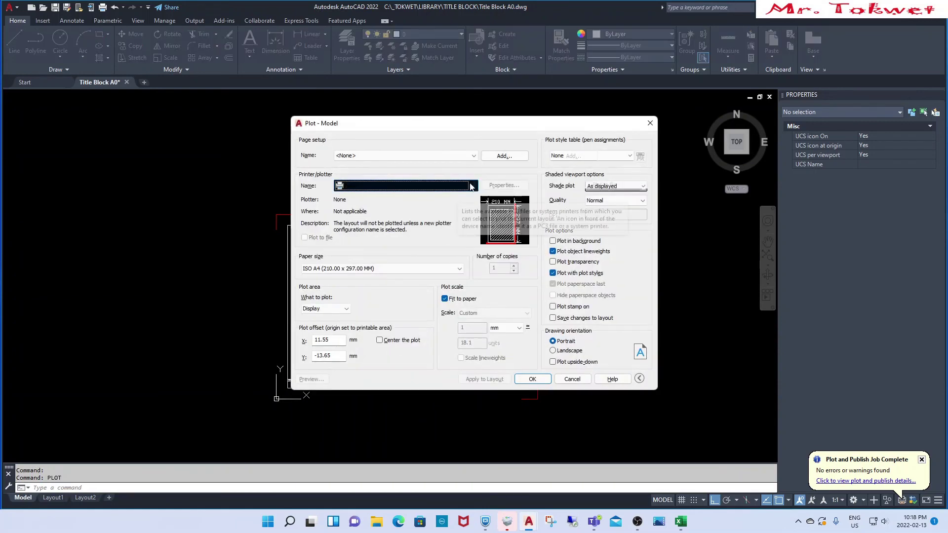
Set the plotter to DWG To PDF.pc3 on ISO A0 (841 x 1189 mm) paper, landscape.
left_click(472, 186)
left_click(363, 302)
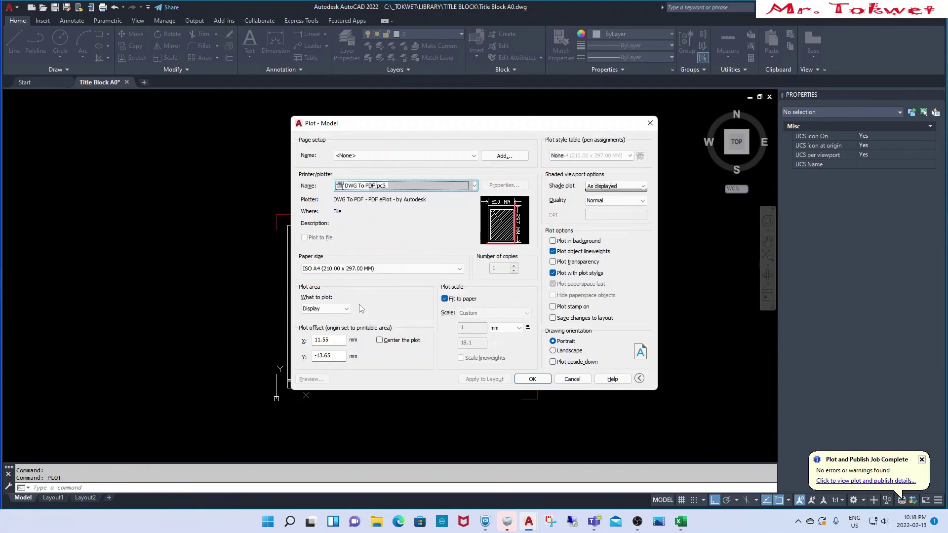
left_click(459, 269)
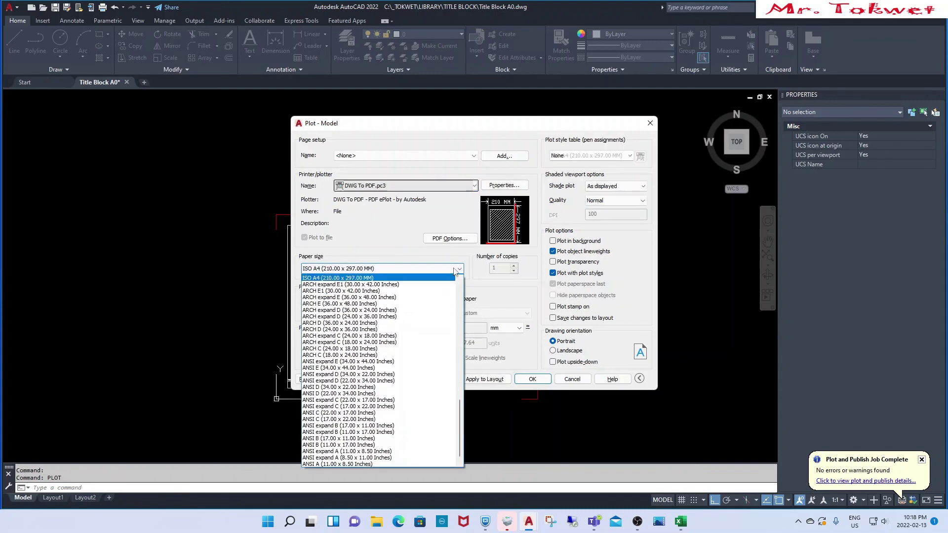
left_click_drag(462, 407, 464, 373)
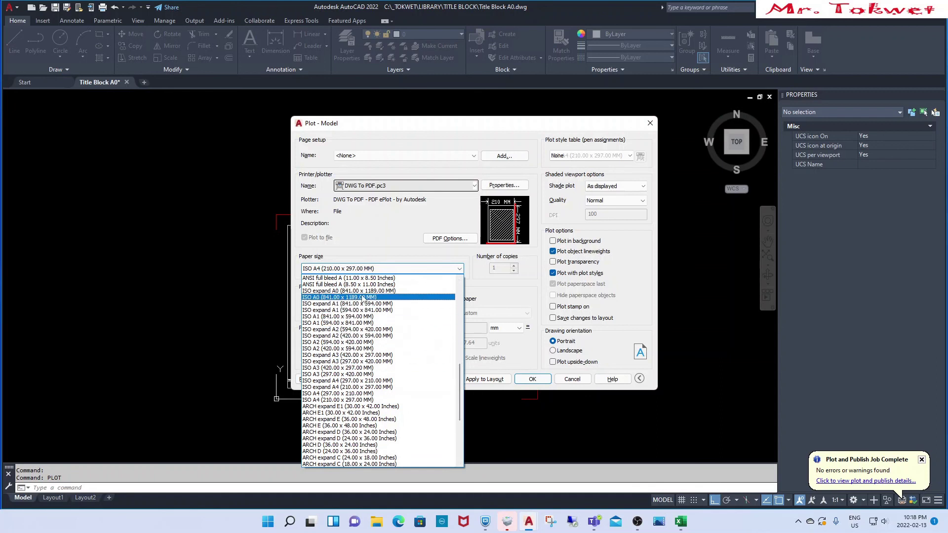
left_click(335, 297)
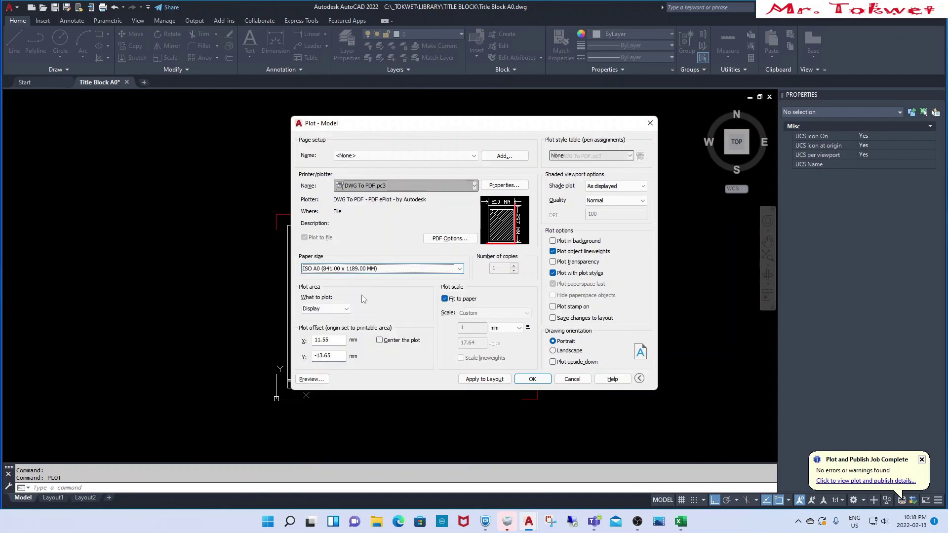
left_click(562, 350)
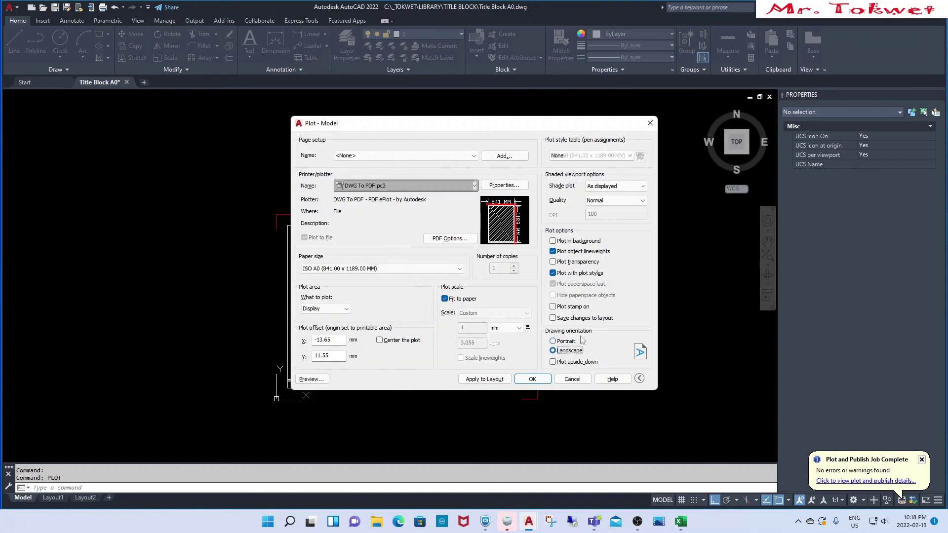
Turn off Fit to paper for 1:1 scale and set plot area to Window.
left_click(444, 299)
double_click(478, 347)
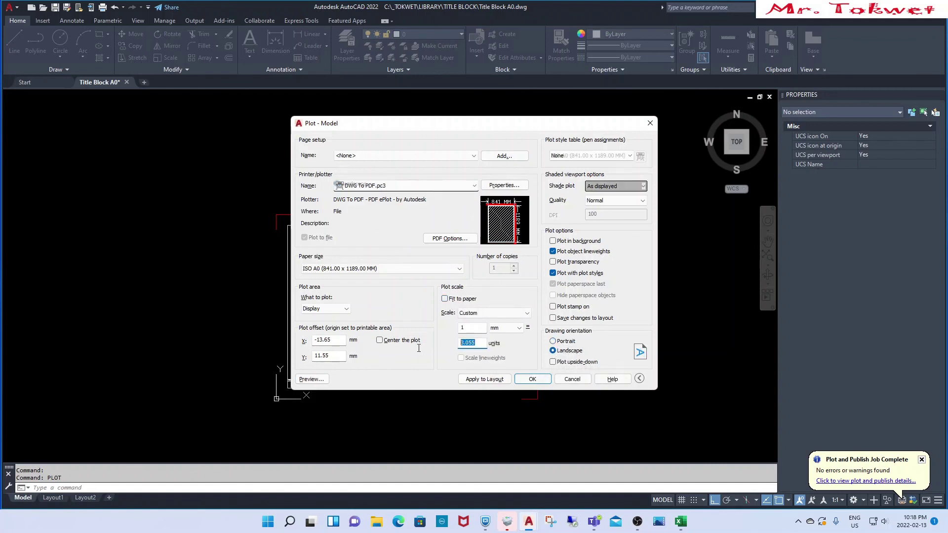
type("1")
left_click(347, 310)
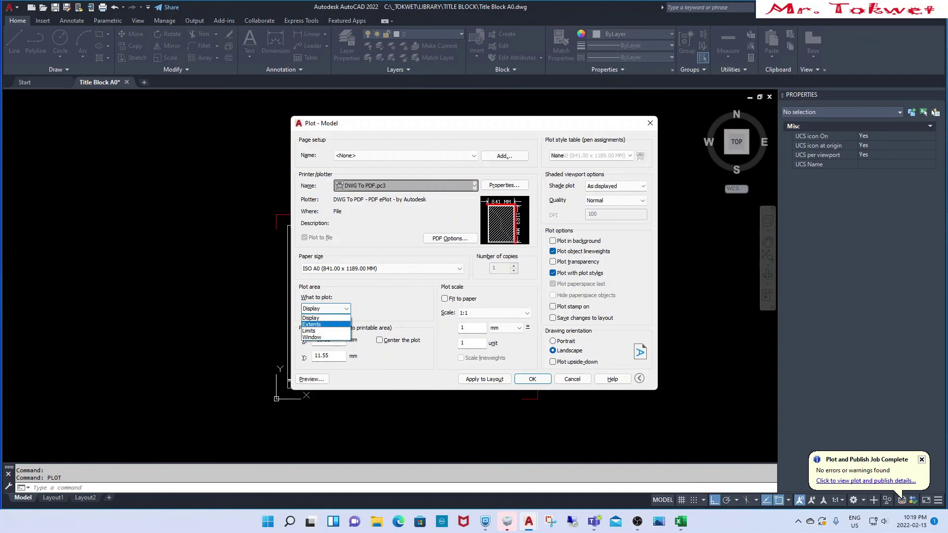
left_click(191, 381)
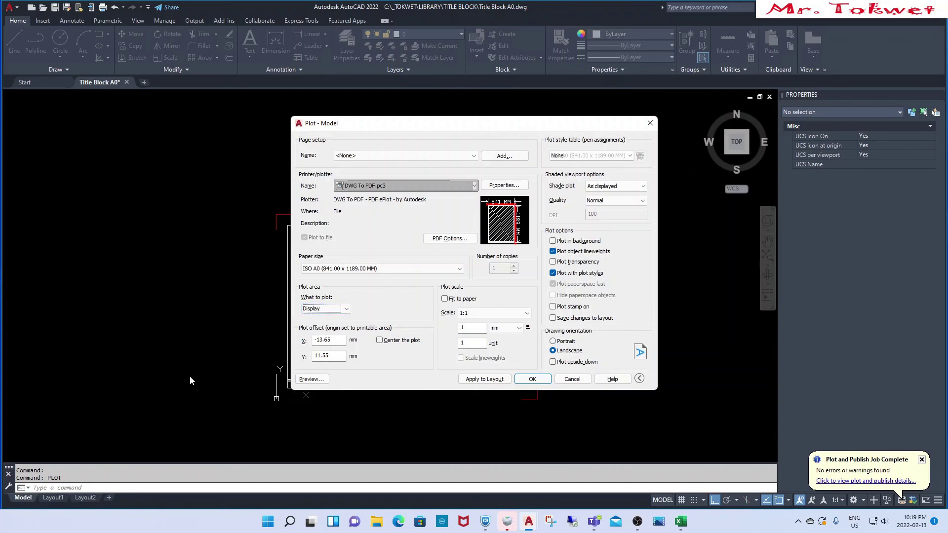
left_click(340, 309)
left_click(314, 340)
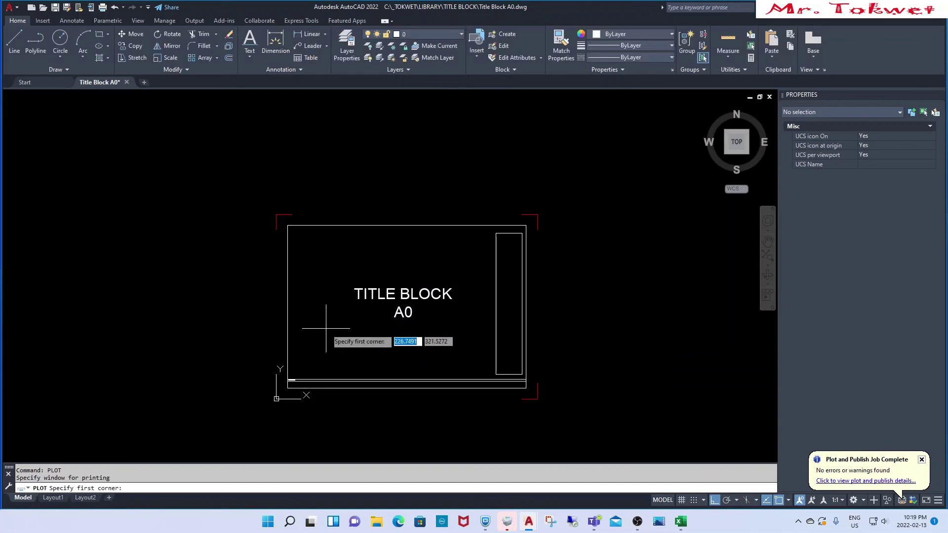
Pick the plot window around the A0 frame corners and centre the plot.
left_click(276, 215)
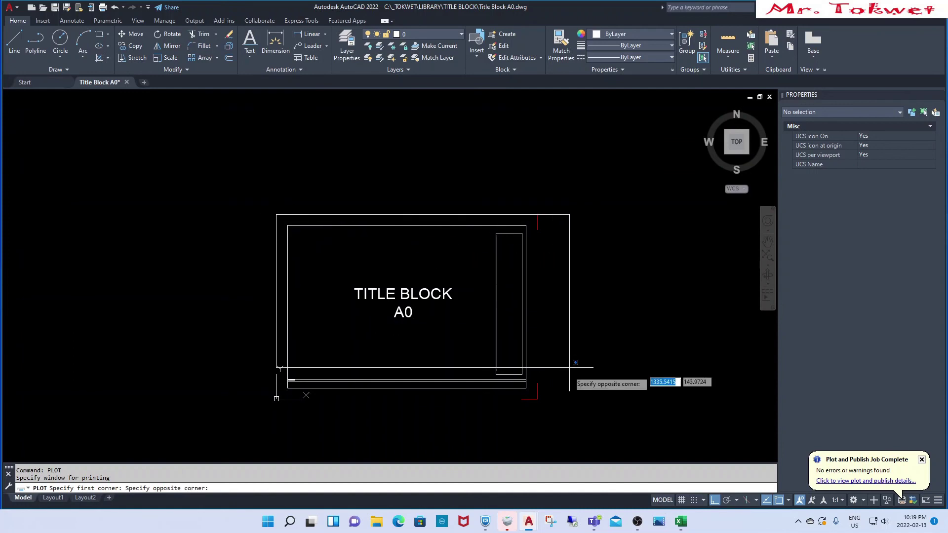
left_click(537, 399)
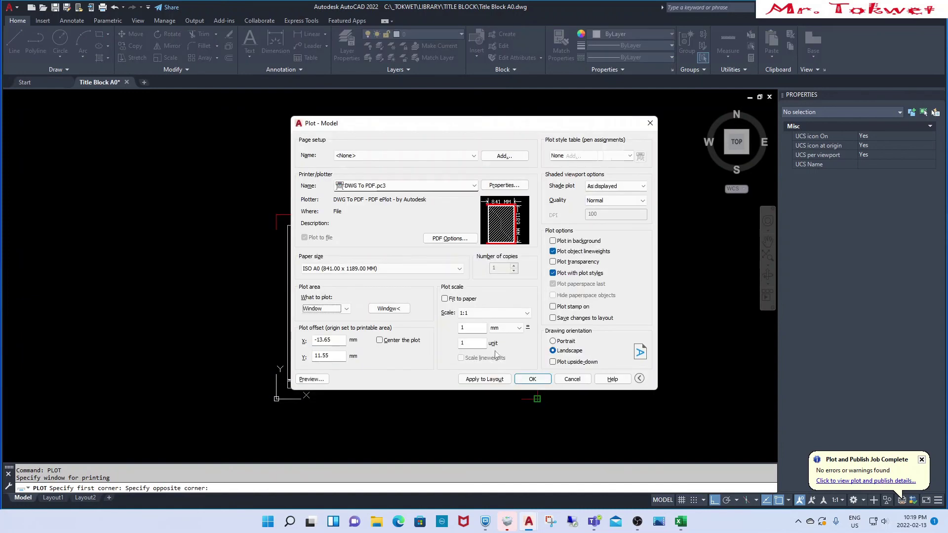
left_click(380, 340)
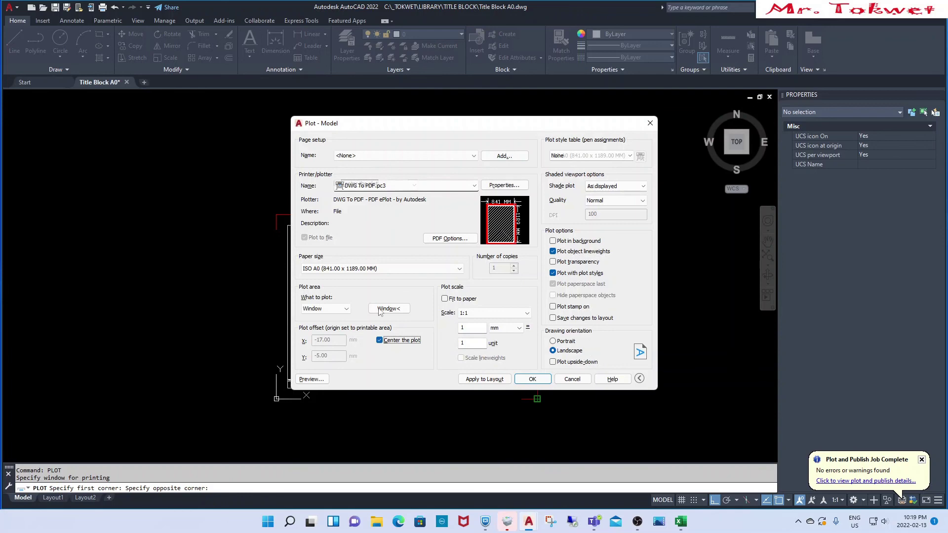
Preview the A0 sheet, then name the PDF file Title Block A0.
left_click(311, 380)
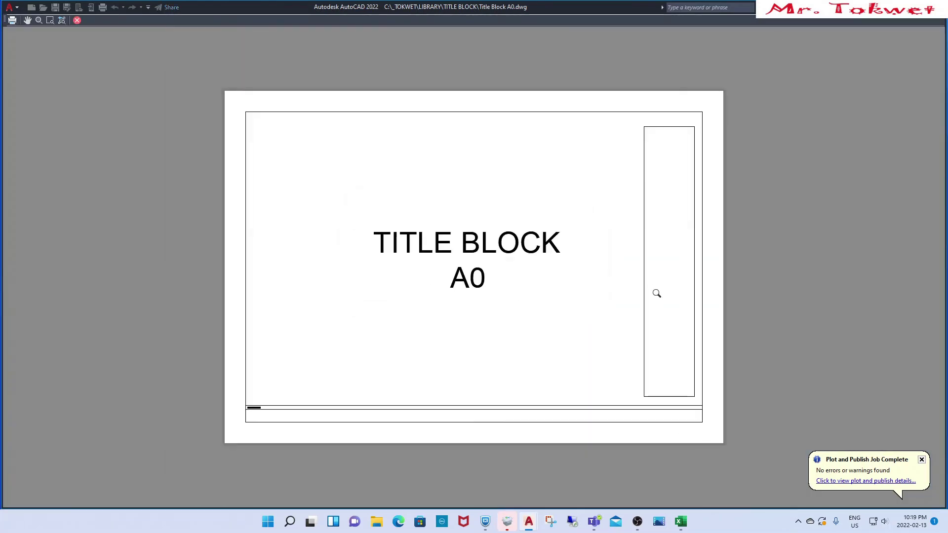
key("Escape")
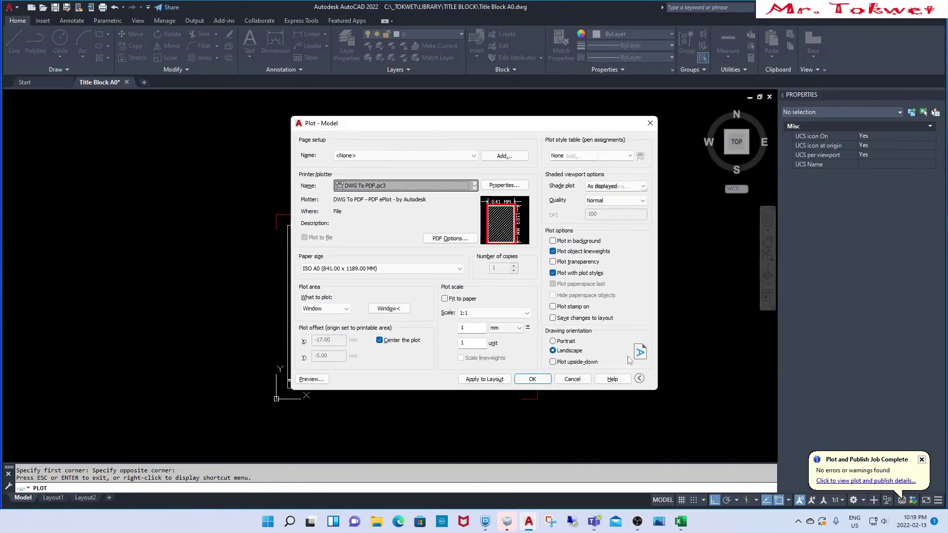
left_click(542, 379)
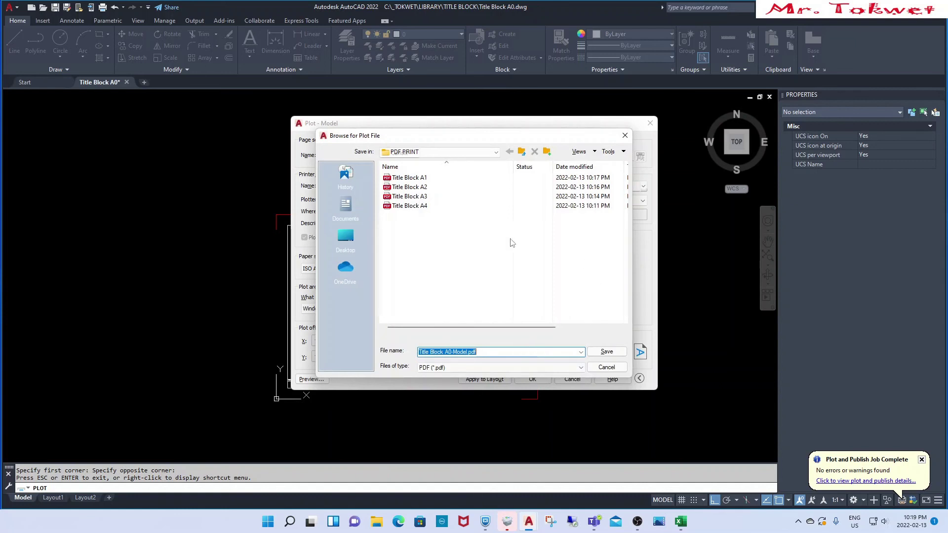
left_click(466, 353)
key("BackSpace")
key("BackSpace")
key("BackSpace")
key("BackSpace")
key("BackSpace")
key("BackSpace")
Save Title Block A0.pdf in PDF PRINT, opening it in Edge.
left_click(611, 354)
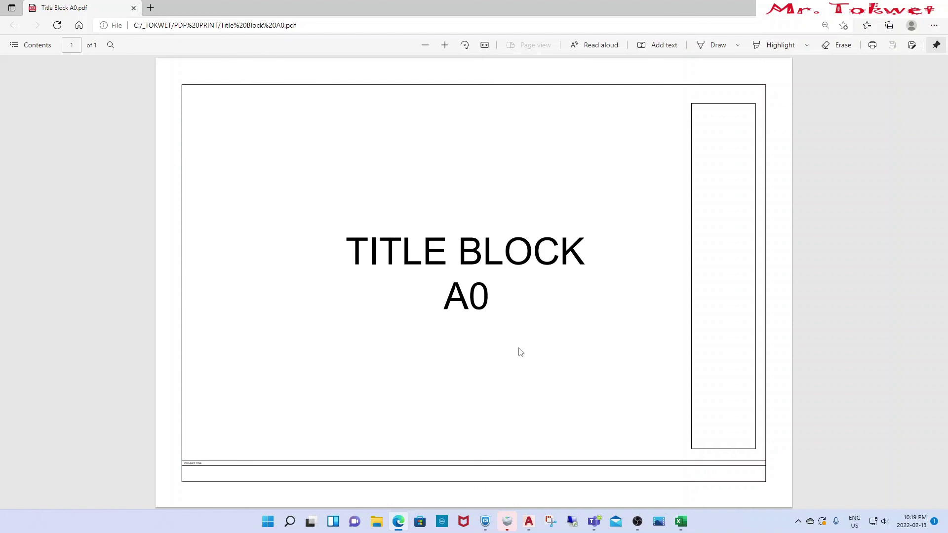
Close Edge, save and close the A0 drawing via CS, then switch to File Explorer.
left_click(133, 7)
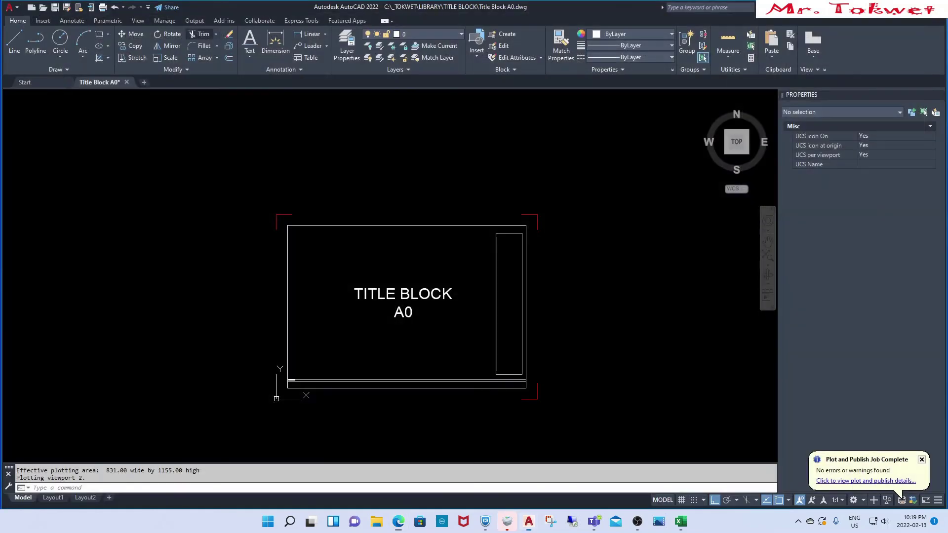
type("c")
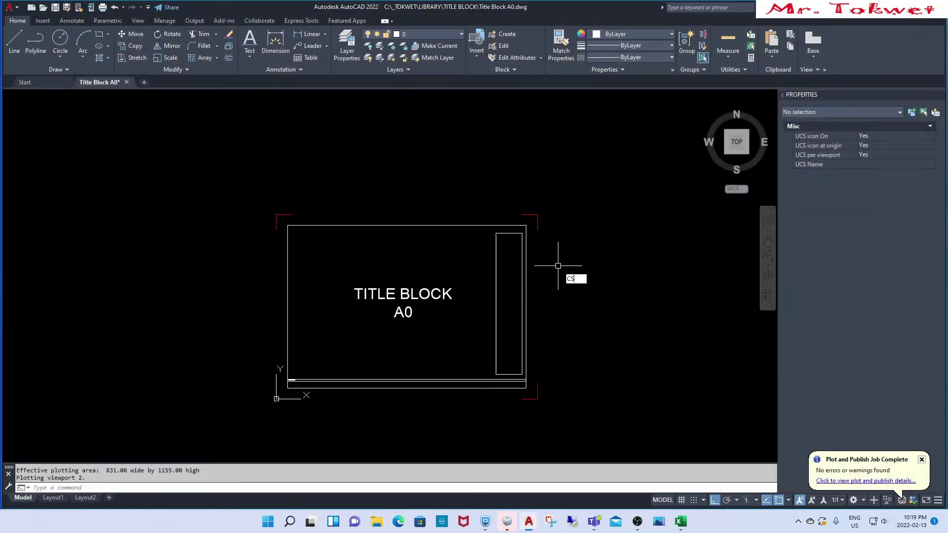
type("s")
key("Return")
left_click(466, 280)
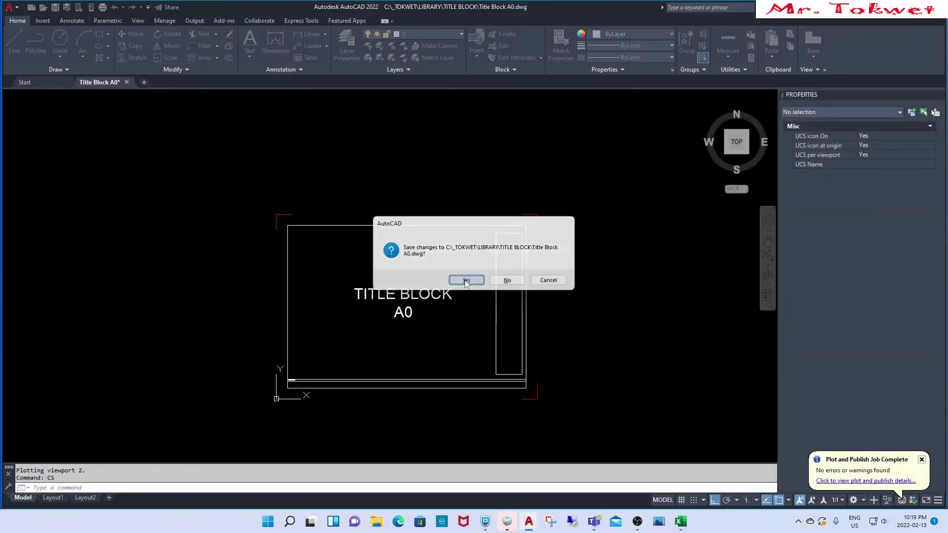
left_click(377, 522)
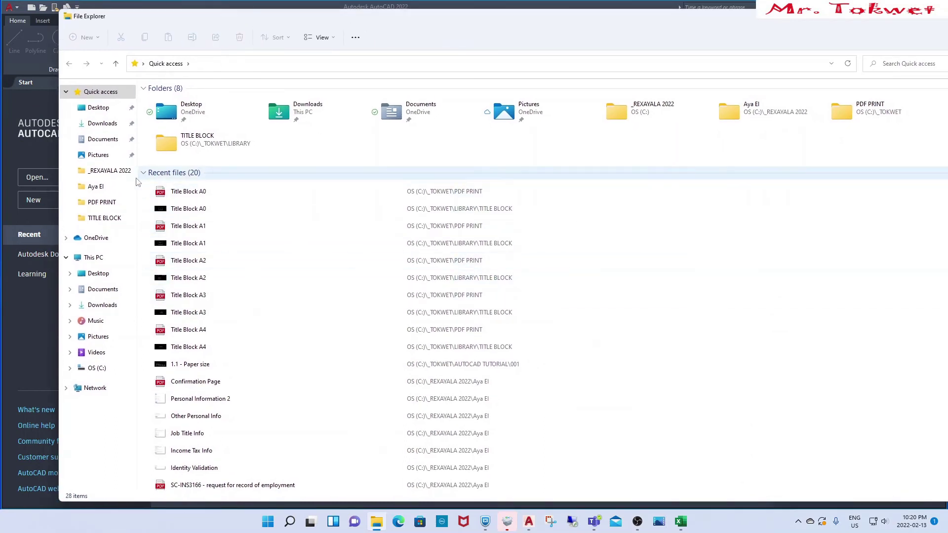
Check the PDF PRINT folder, previewing Title Block A4.pdf in Edge, then close it.
left_click(101, 202)
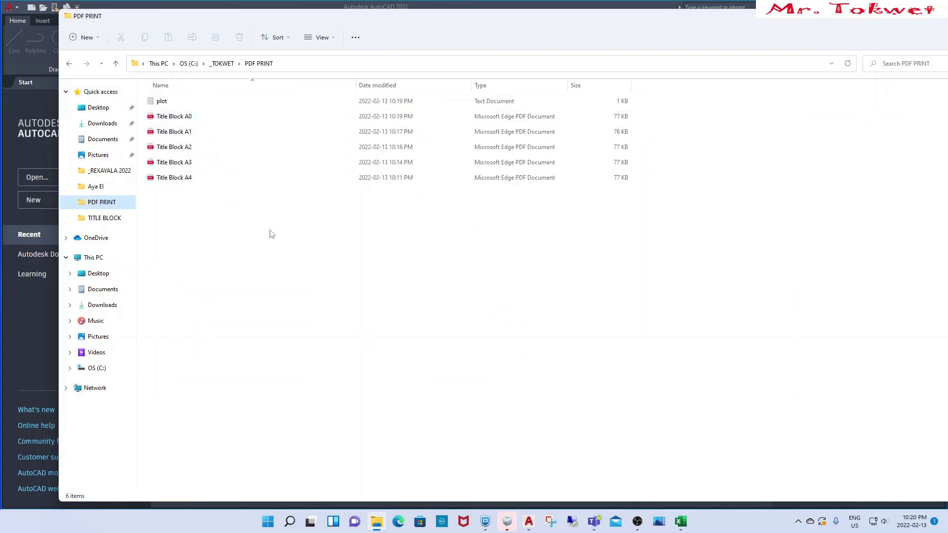
double_click(192, 182)
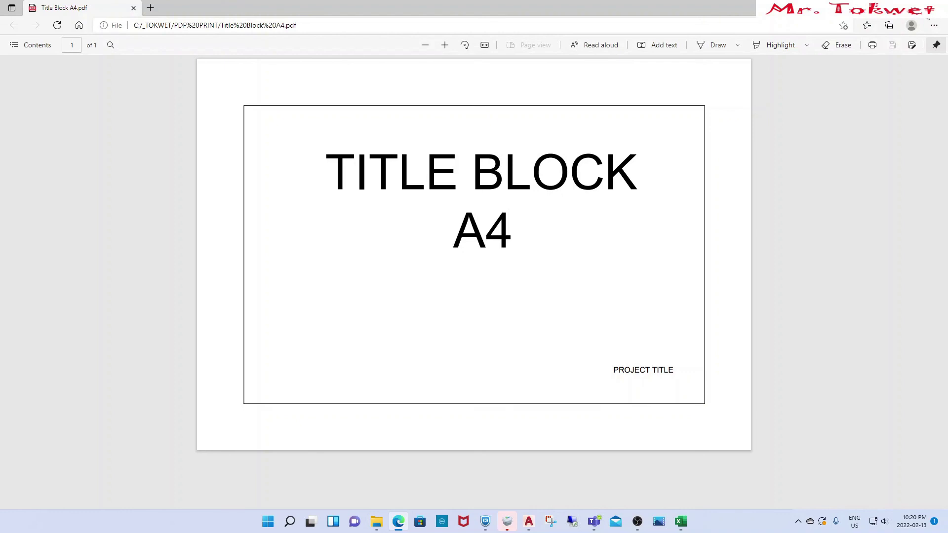
left_click(934, 8)
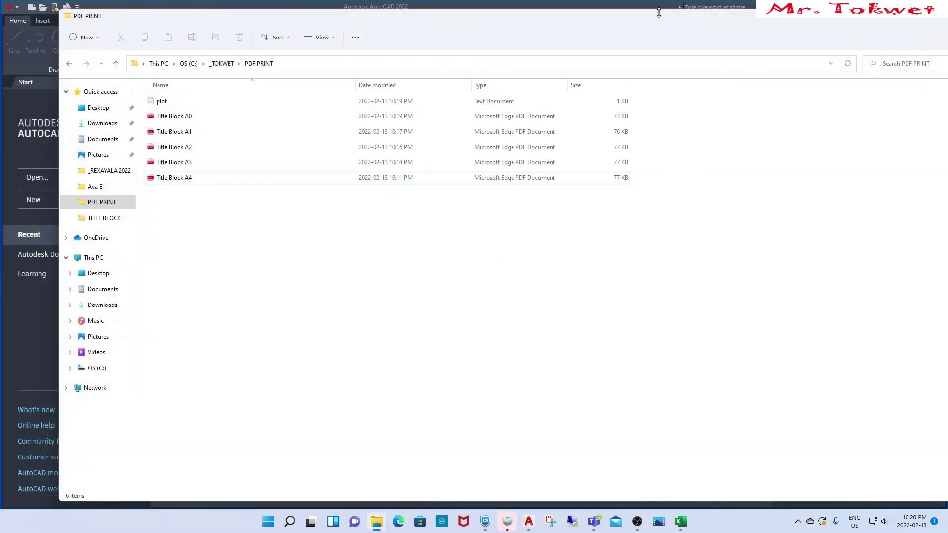
left_click_drag(647, 13, 647, 46)
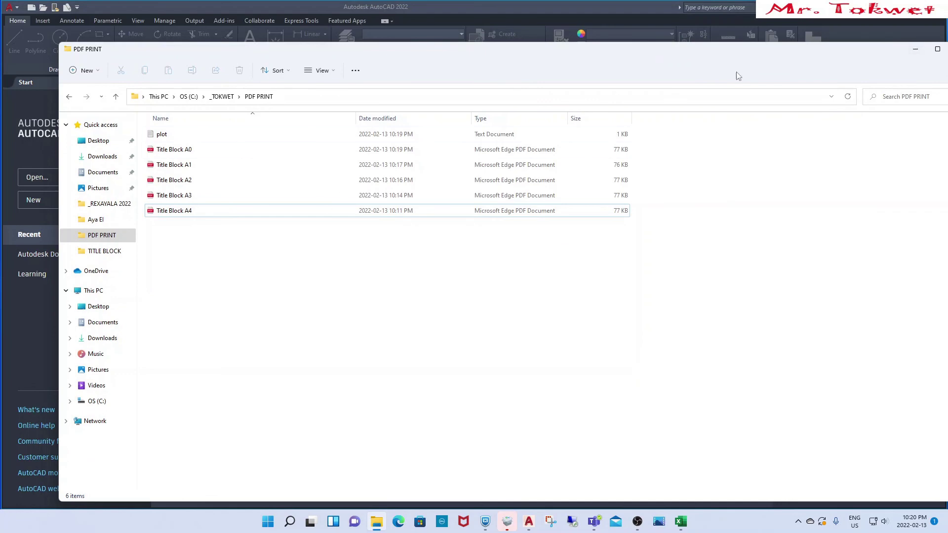
Back in AutoCAD, open 1.1 - Paper size.dwg from the LIBRARY folder.
left_click(915, 49)
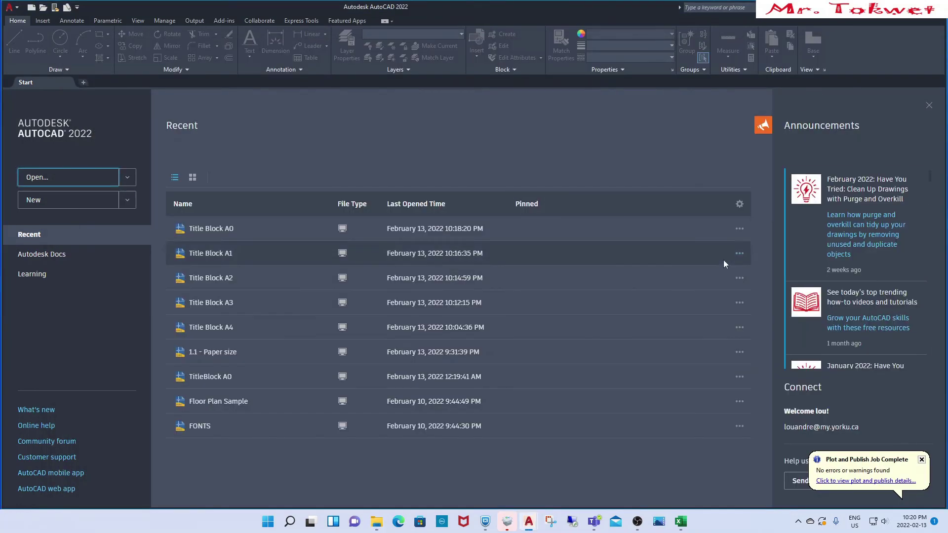
left_click(42, 7)
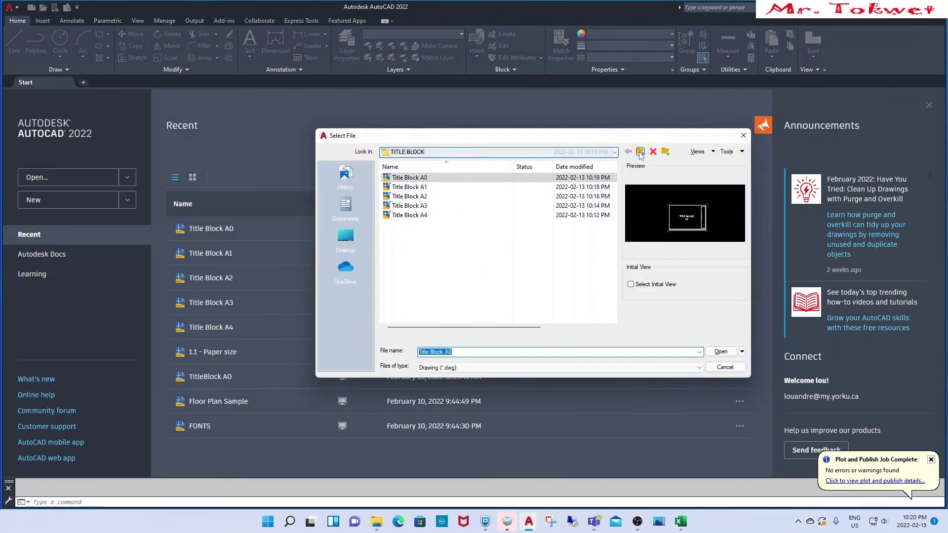
left_click(640, 152)
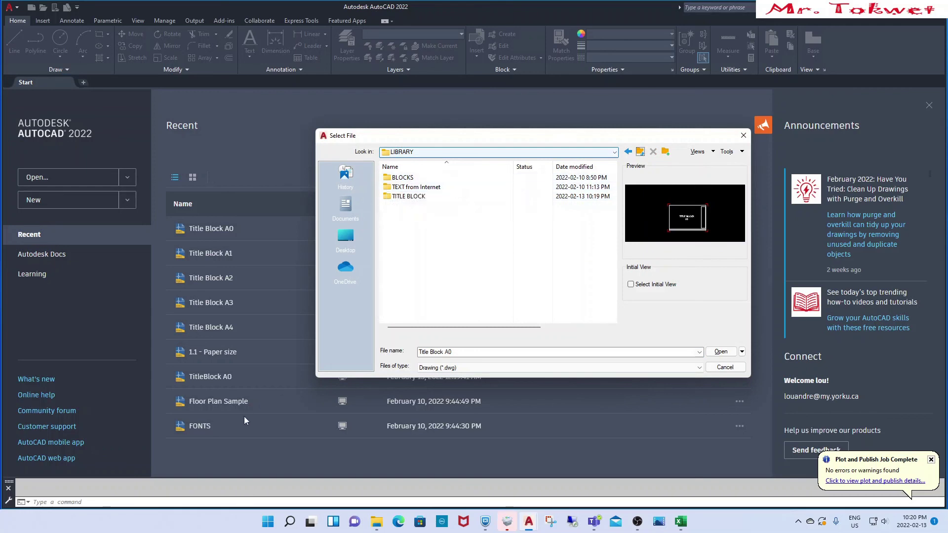
left_click(214, 353)
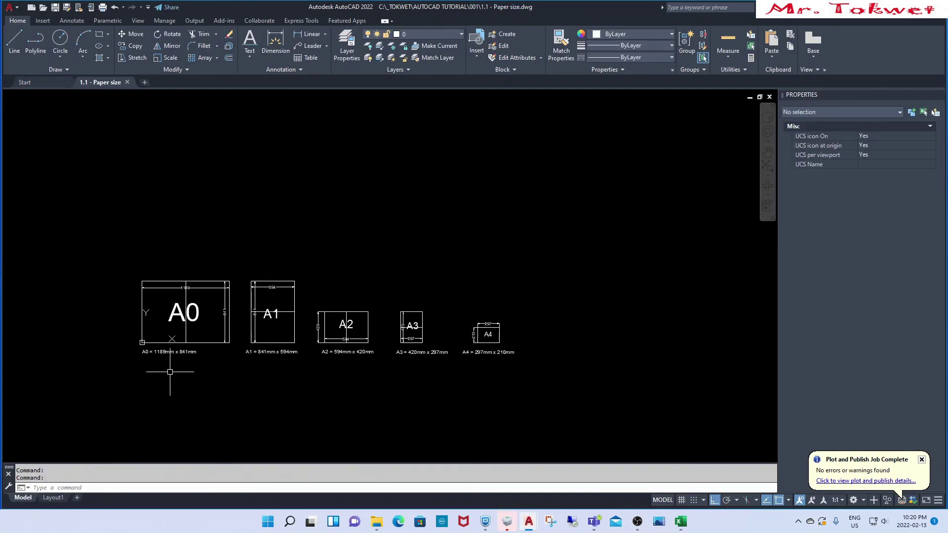
Zoom and pan until the A0 to A4 sheets and size labels fill the view, centred.
scroll(219, 358, "up", 5)
scroll(271, 336, "down", 3)
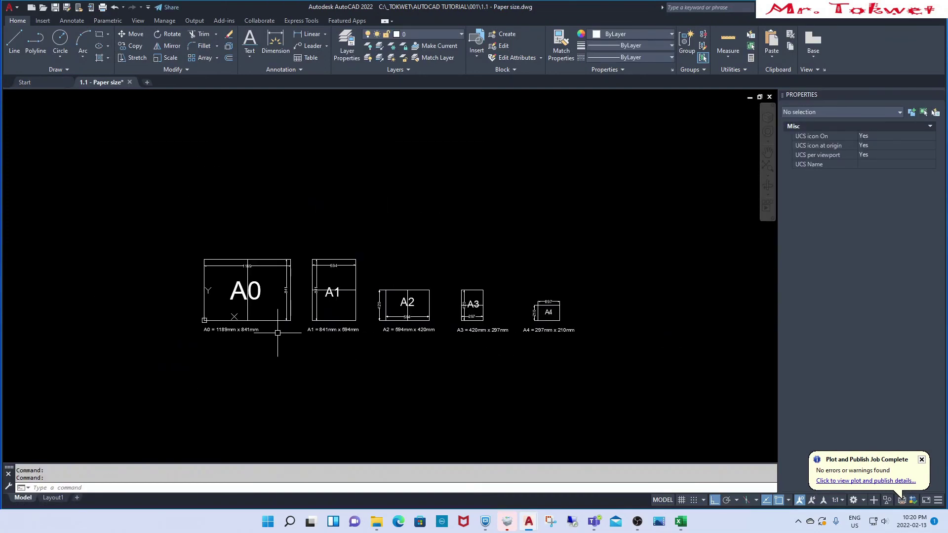
scroll(278, 332, "up", 1)
middle_click_drag(373, 353, 351, 361)
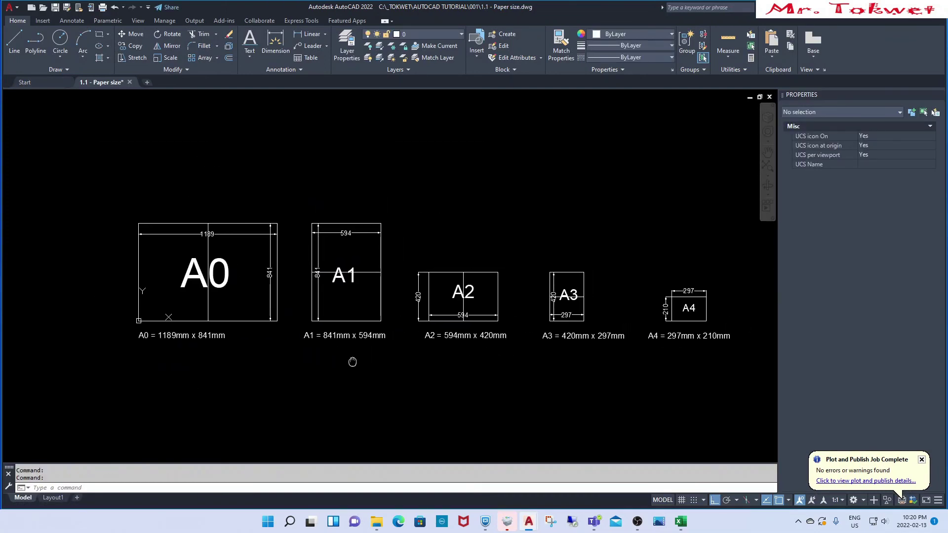